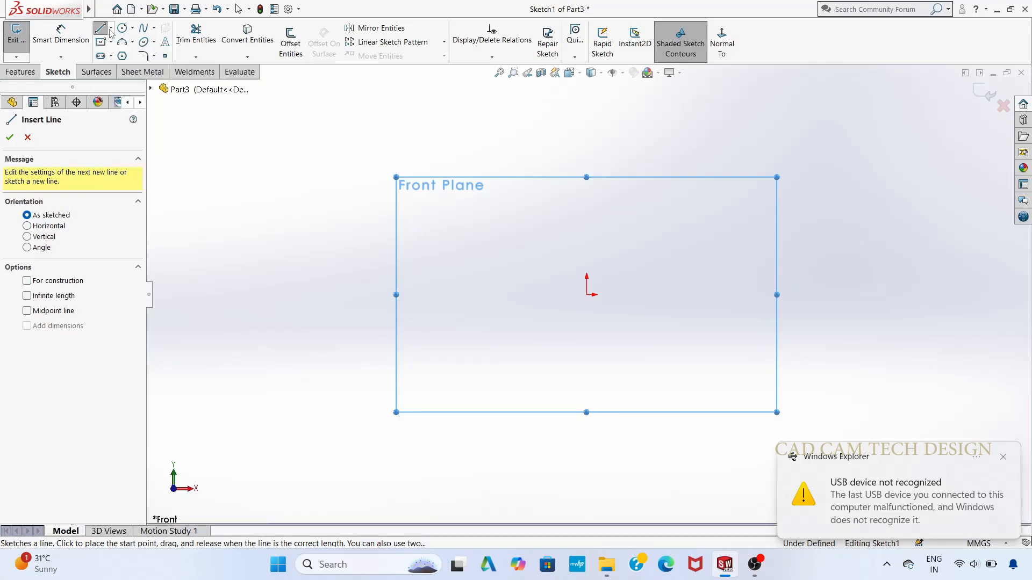
Step: Sketch a horizontal midpoint line 300 mm long, centred on the origin
{"action": "left_click", "coordinate": [110, 29]}
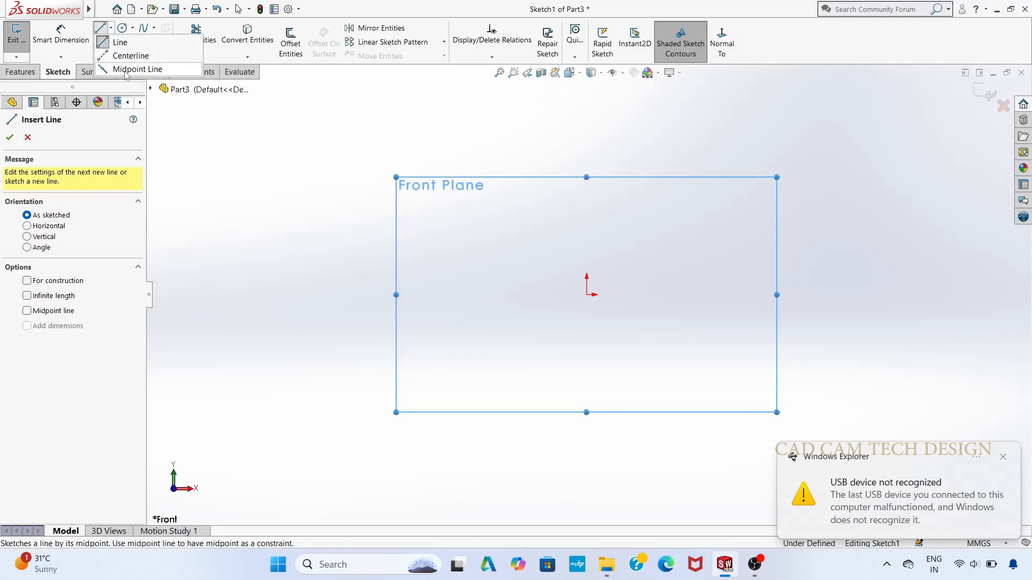
{"action": "left_click", "coordinate": [129, 70]}
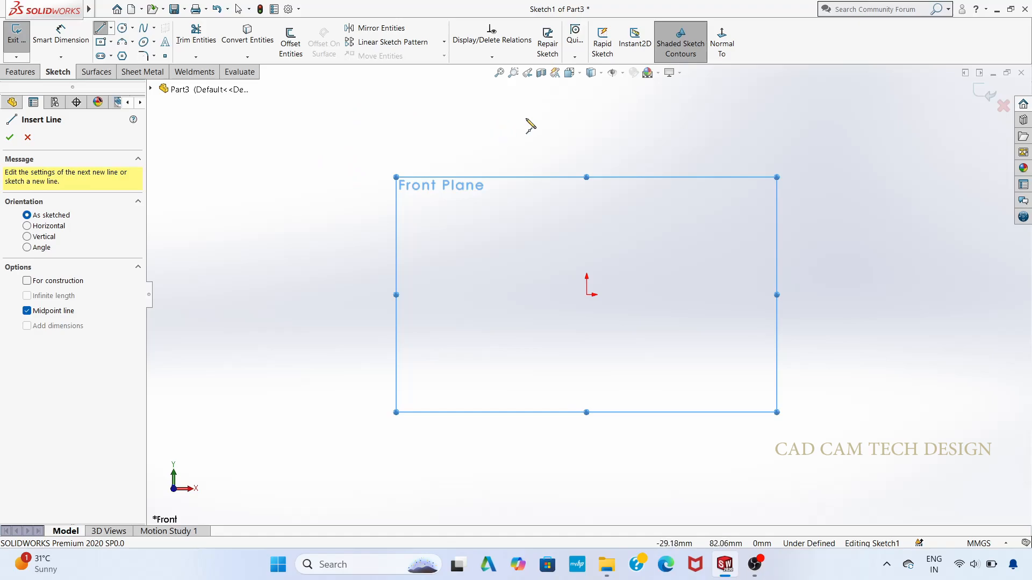
{"action": "left_click", "coordinate": [586, 295]}
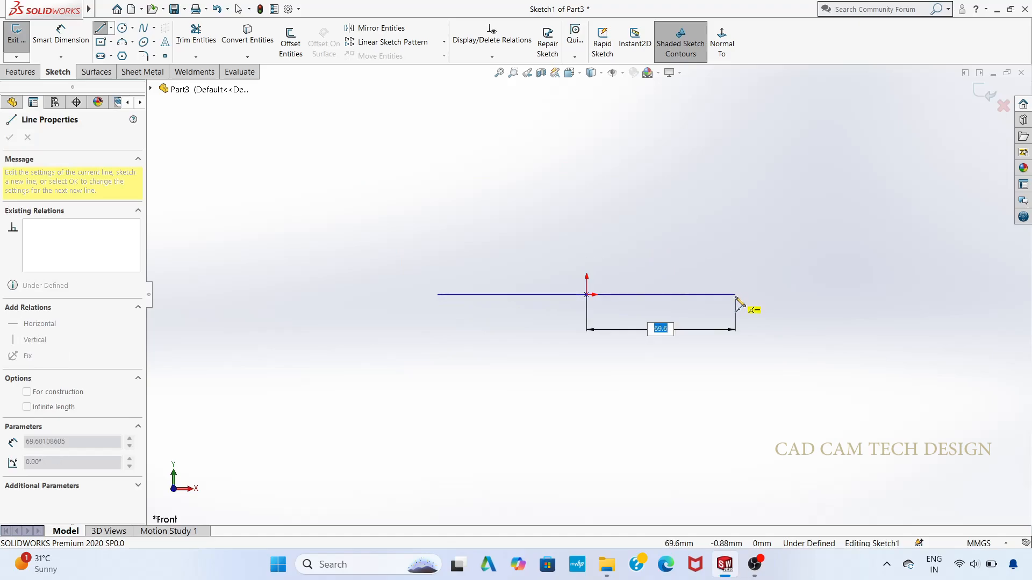
{"action": "key", "text": "Return"}
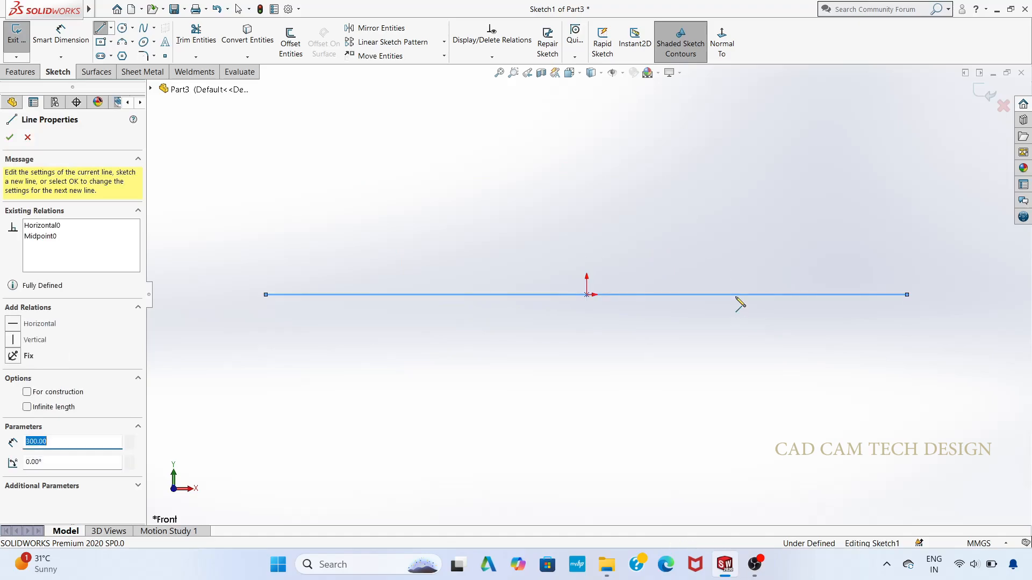
Step: Draw a 200 mm vertical line upward from the right end of the horizontal line
{"action": "scroll", "coordinate": [815, 306], "scroll_direction": "up", "scroll_amount": 3}
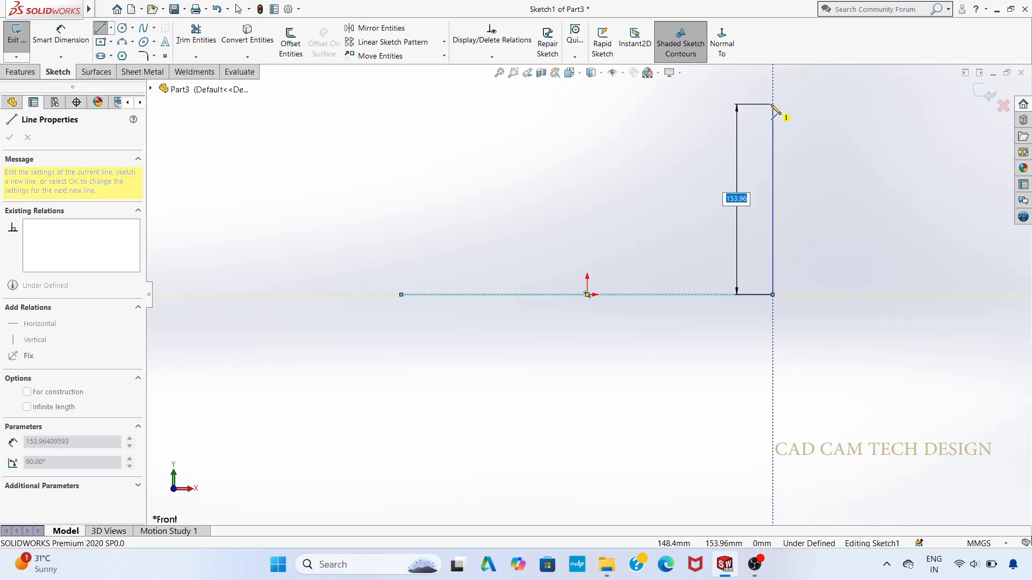
{"action": "type", "text": "200"}
{"action": "key", "text": "Return"}
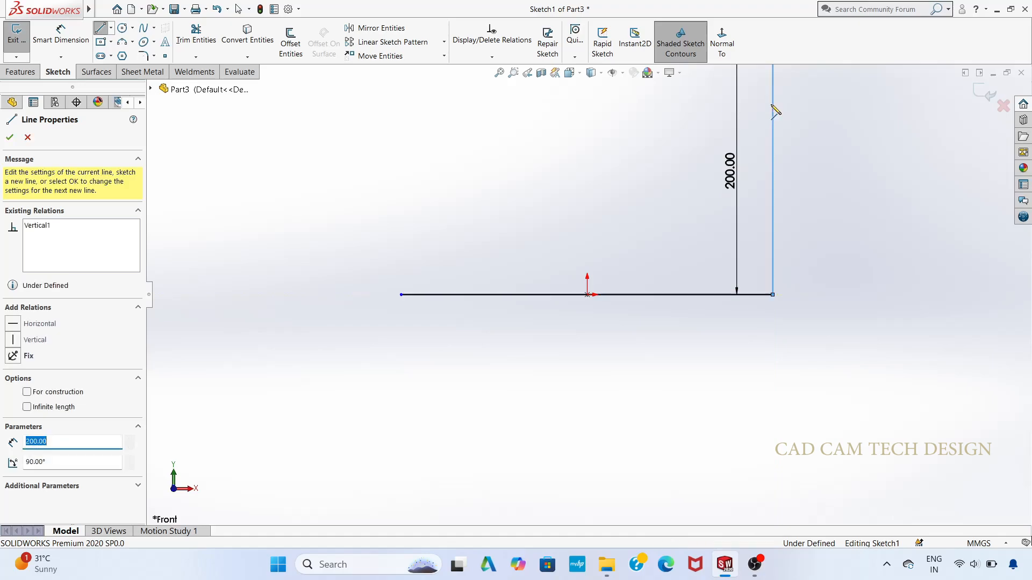
{"action": "scroll", "coordinate": [769, 113], "scroll_direction": "up", "scroll_amount": 2}
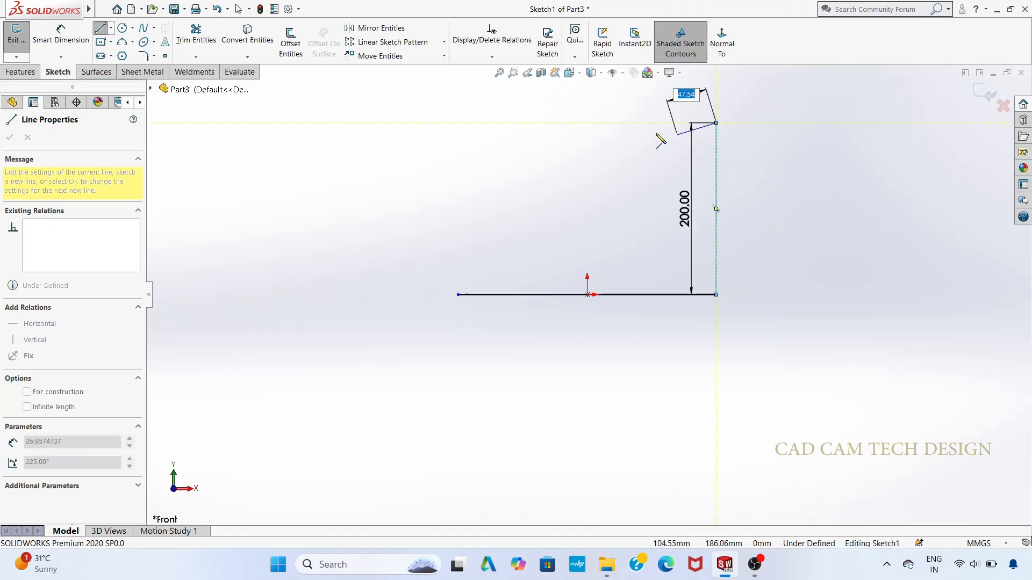
{"action": "key", "text": "Escape"}
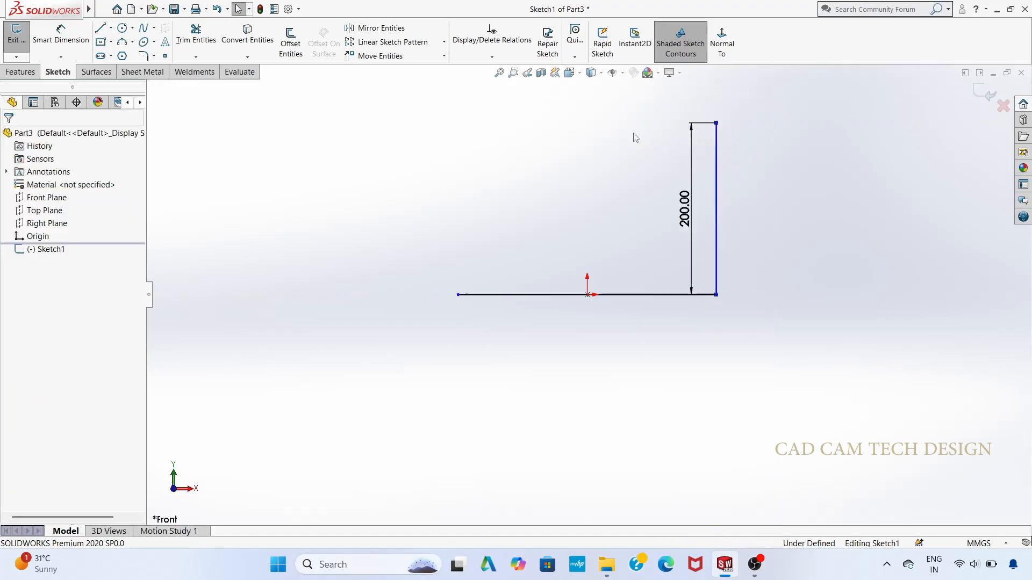
Step: Round the corner between the horizontal and vertical lines with a 75 mm sketch fillet
{"action": "left_click", "coordinate": [143, 56]}
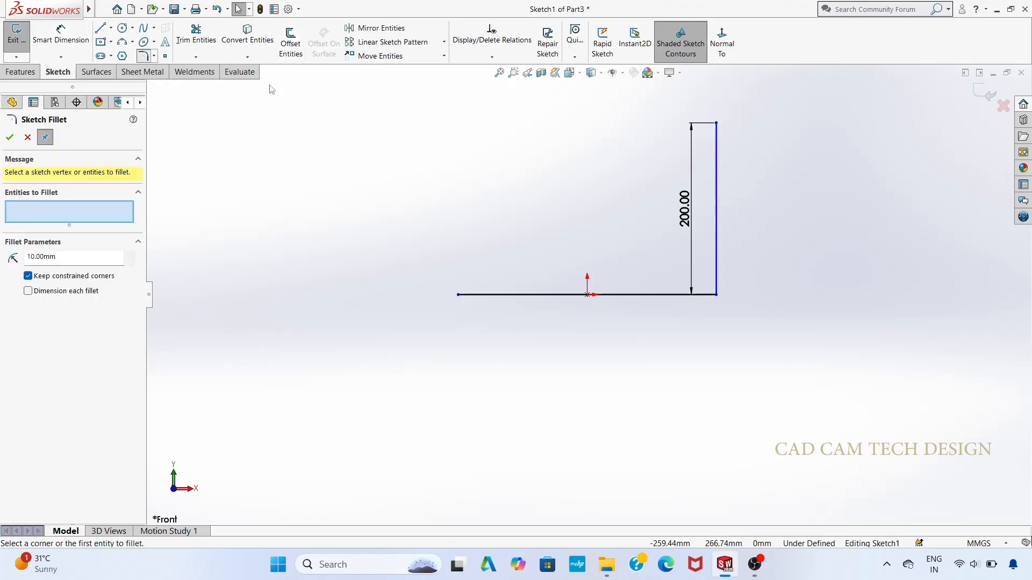
{"action": "left_click", "coordinate": [715, 295]}
{"action": "left_click", "coordinate": [547, 292]}
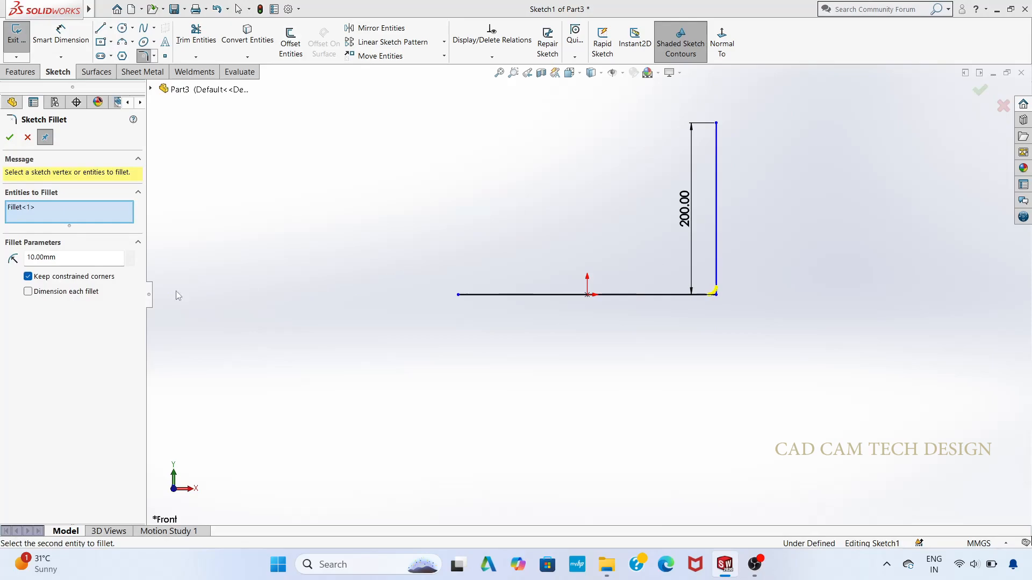
{"action": "left_click", "coordinate": [70, 259]}
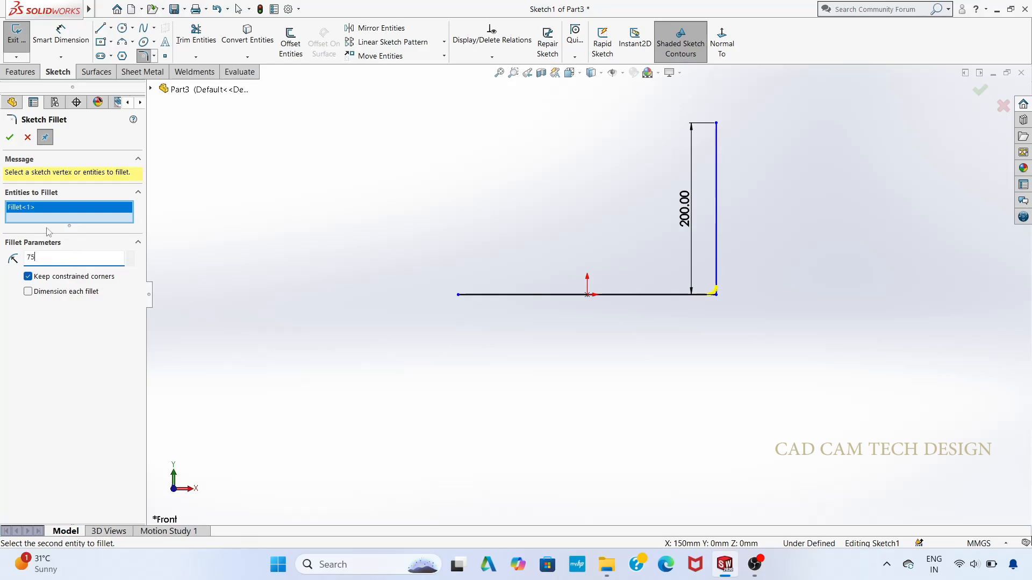
{"action": "type", "text": "75"}
{"action": "key", "text": "Return"}
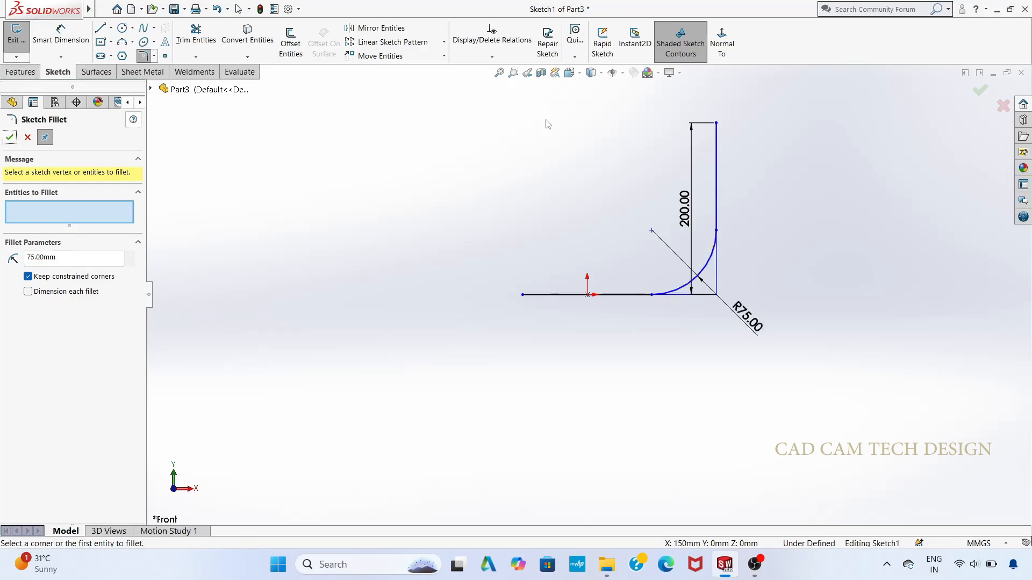
{"action": "scroll", "coordinate": [733, 247], "scroll_direction": "down", "scroll_amount": 1}
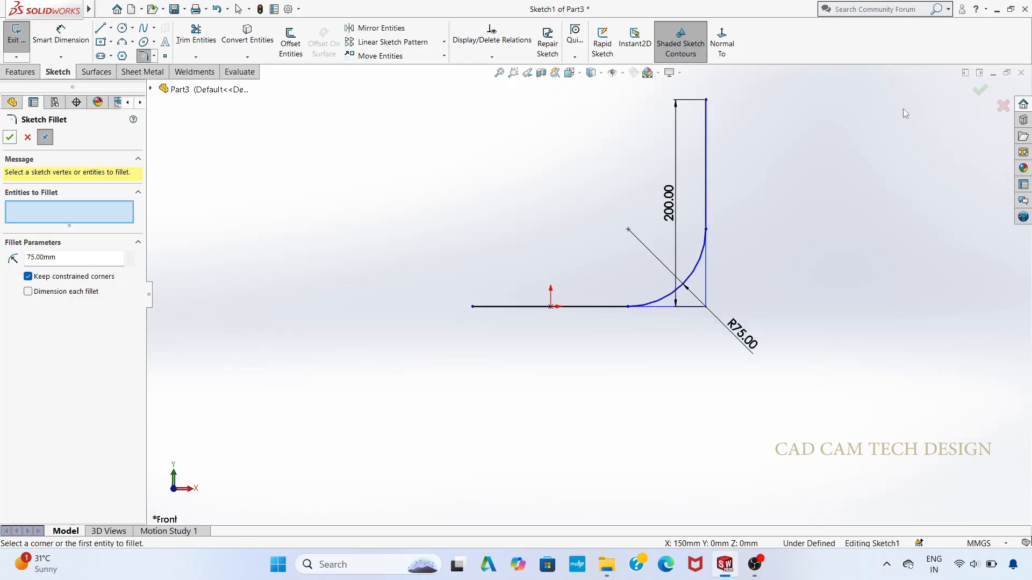
{"action": "left_click", "coordinate": [979, 91]}
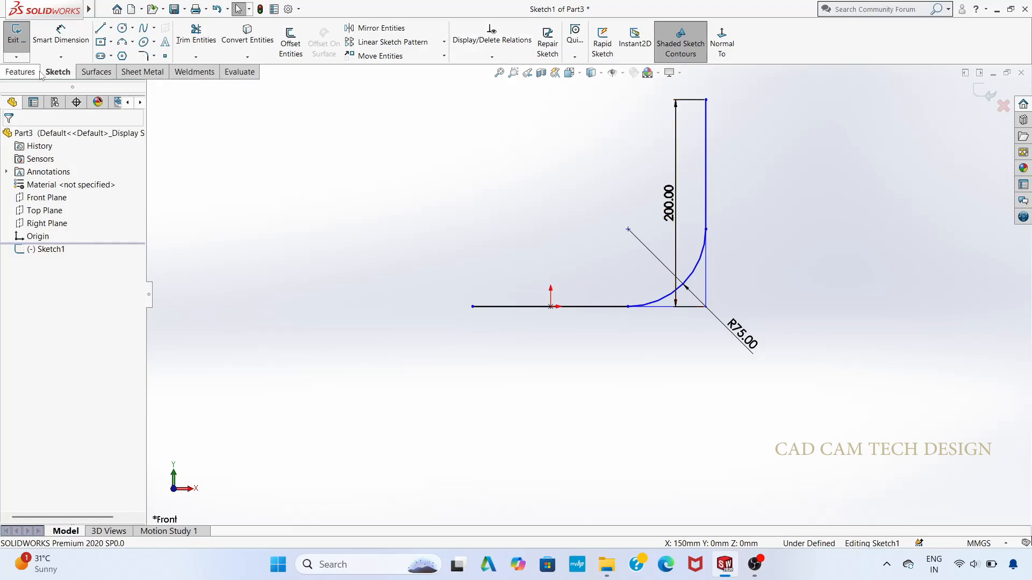
{"action": "left_click", "coordinate": [21, 72]}
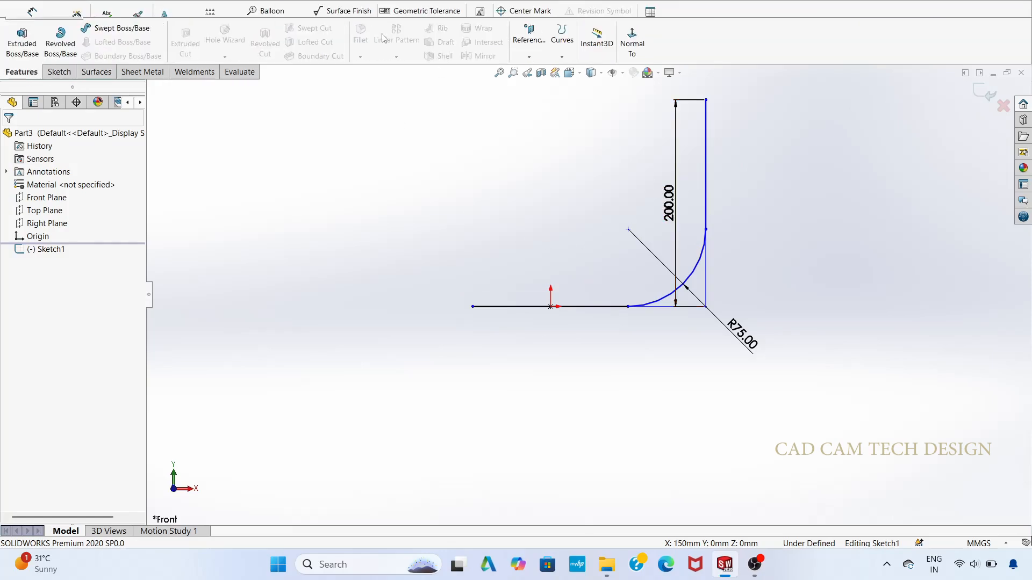
{"action": "left_click", "coordinate": [523, 60]}
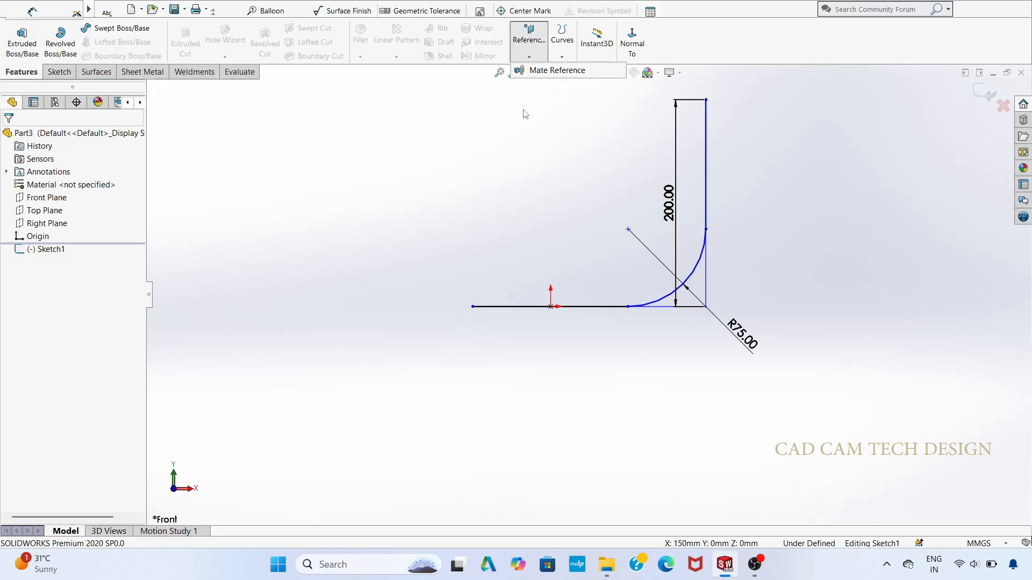
{"action": "left_click", "coordinate": [525, 111]}
{"action": "left_click", "coordinate": [528, 58]}
{"action": "left_click", "coordinate": [525, 110]}
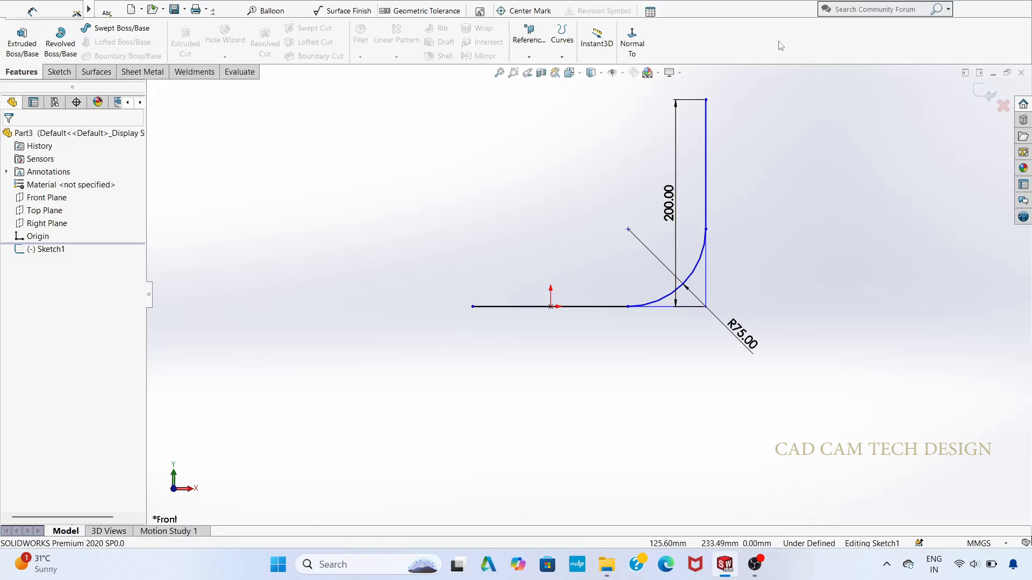
Step: Exit the path sketch and create a reference plane perpendicular to the horizontal line through its left endpoint
{"action": "left_click", "coordinate": [987, 92]}
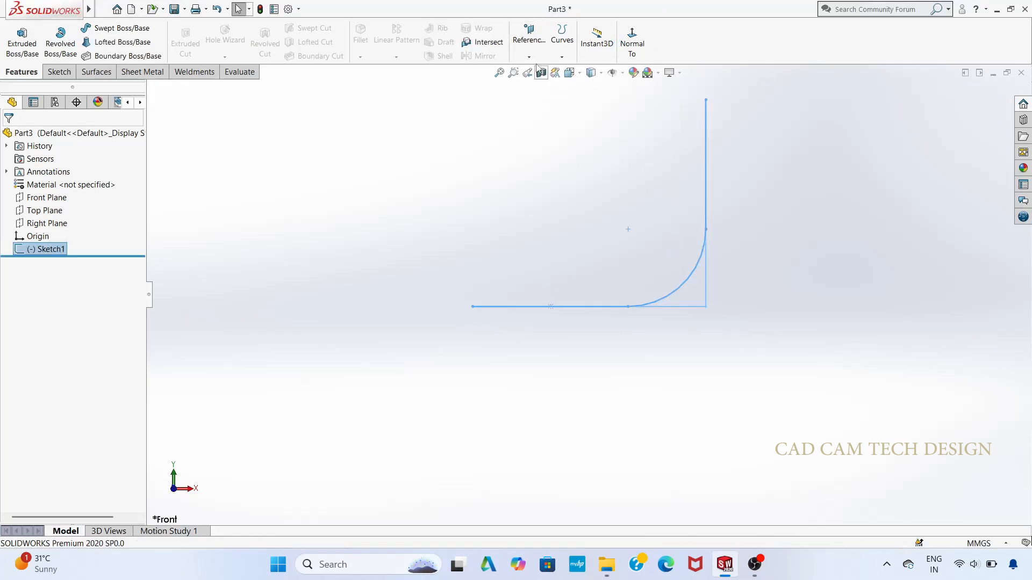
{"action": "left_click", "coordinate": [530, 58]}
{"action": "left_click", "coordinate": [538, 71]}
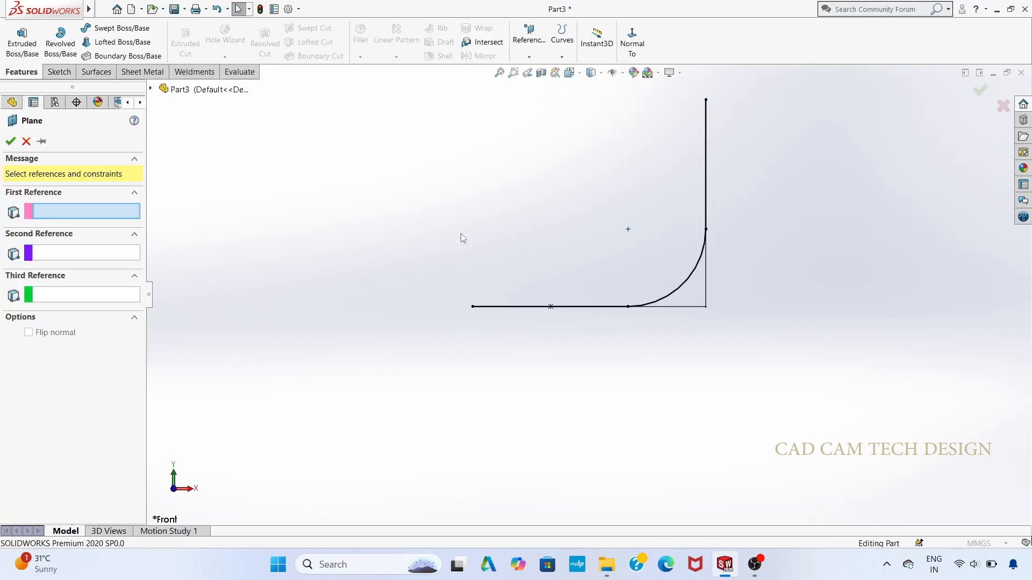
{"action": "left_click", "coordinate": [496, 307]}
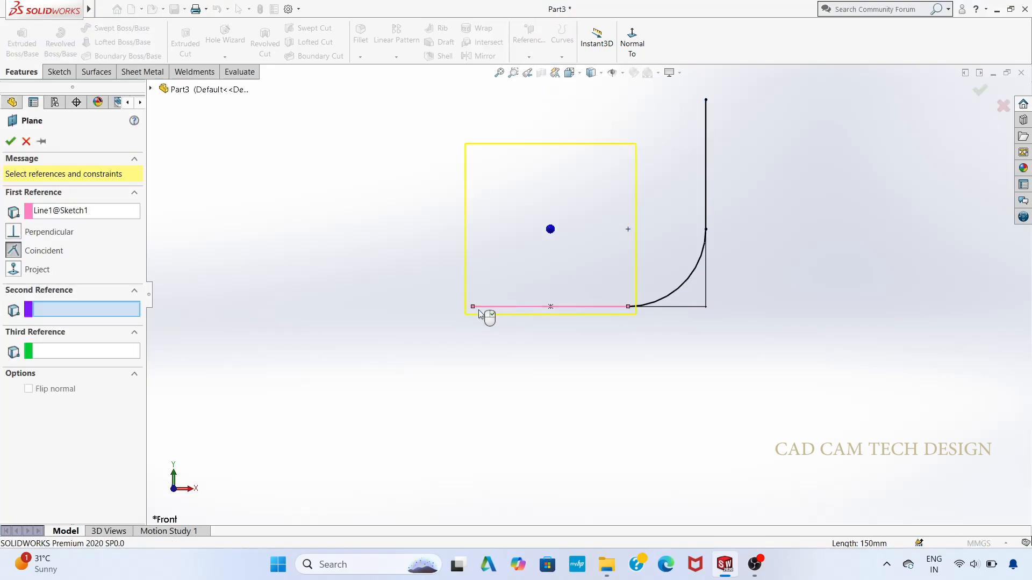
{"action": "left_click", "coordinate": [472, 308]}
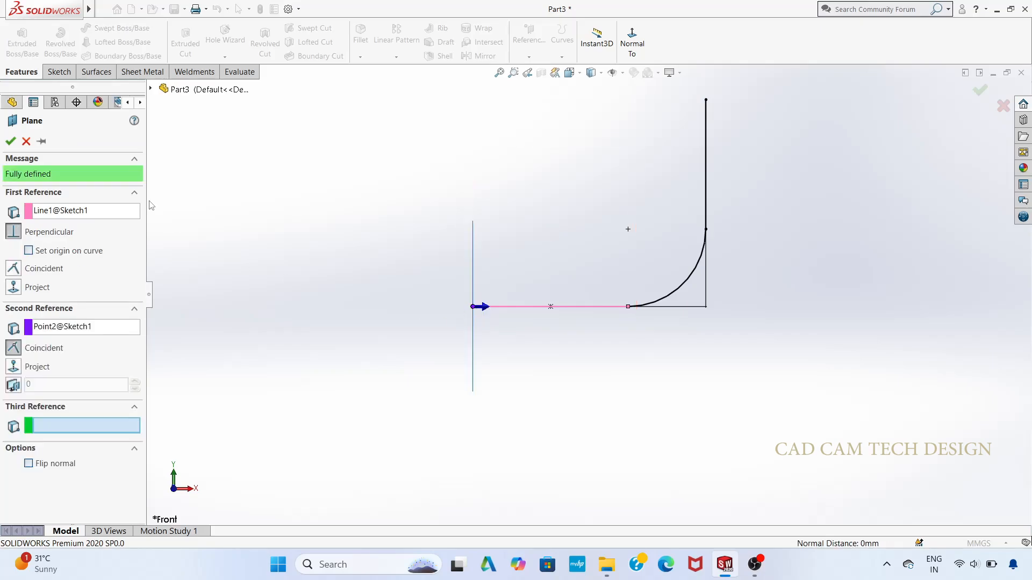
{"action": "left_click", "coordinate": [11, 142]}
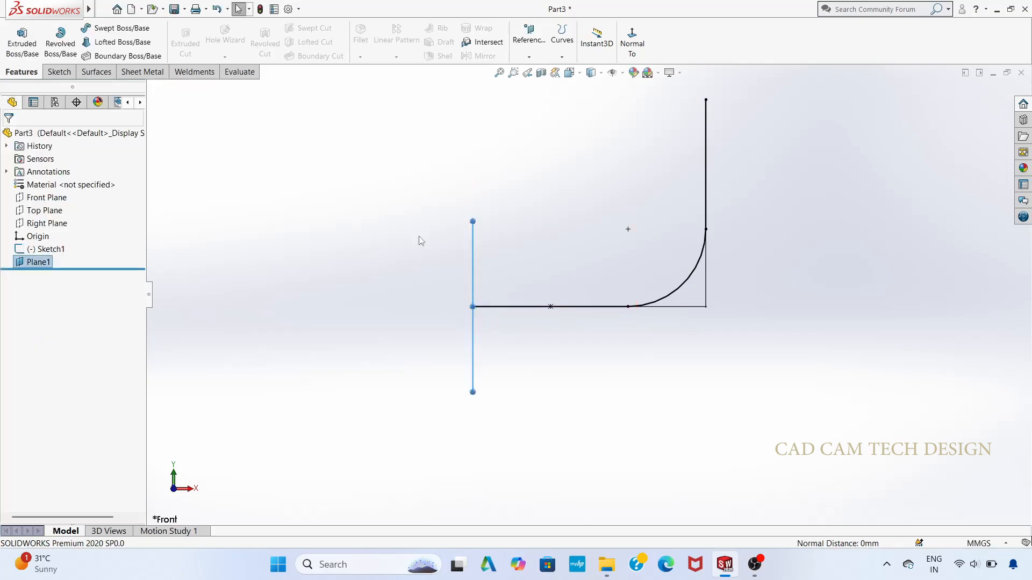
Step: Start a new sketch on the reference plane at the path's end and face it straight on
{"action": "right_click", "coordinate": [45, 261]}
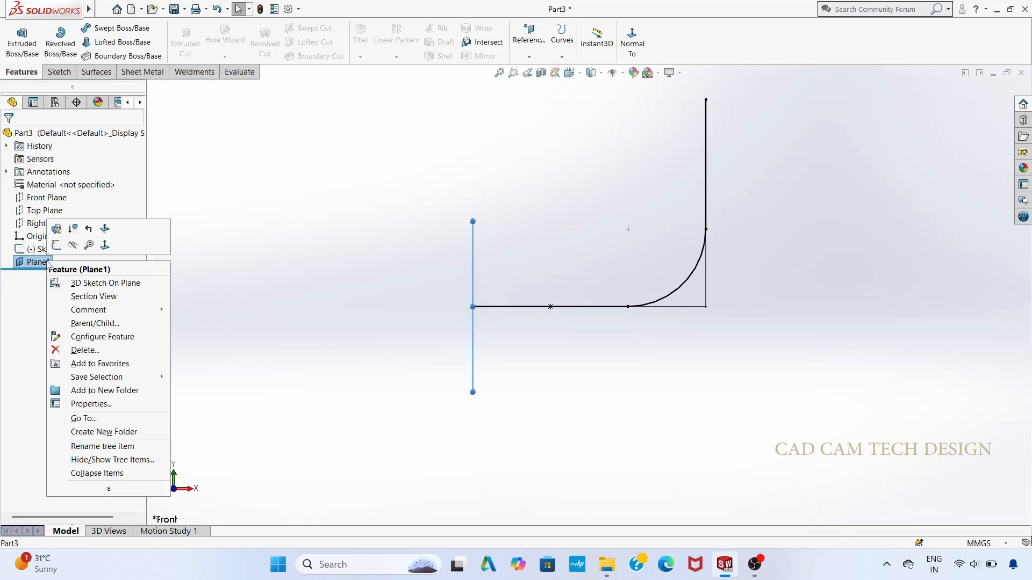
{"action": "left_click", "coordinate": [57, 245]}
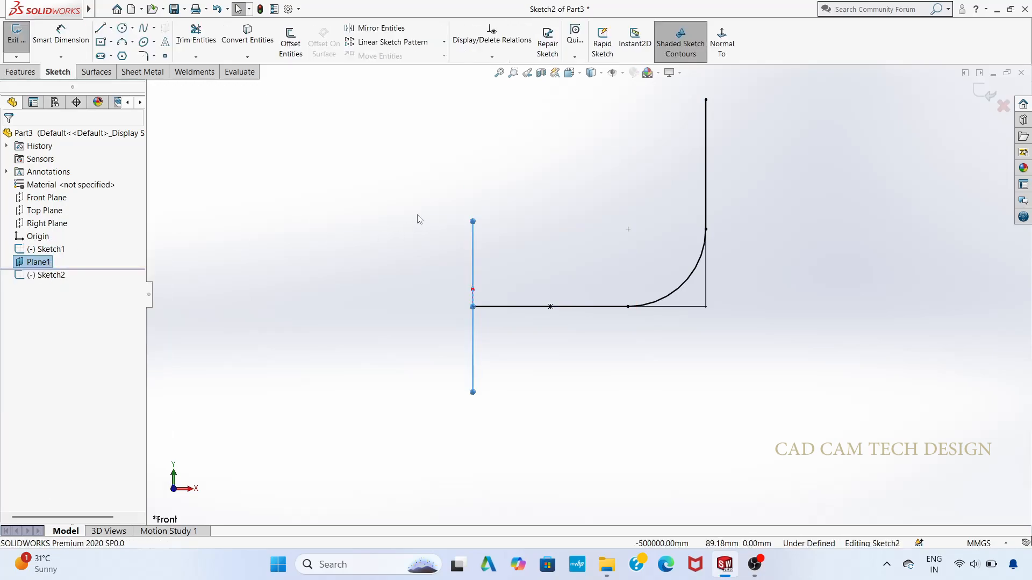
{"action": "key", "text": "ctrl+8"}
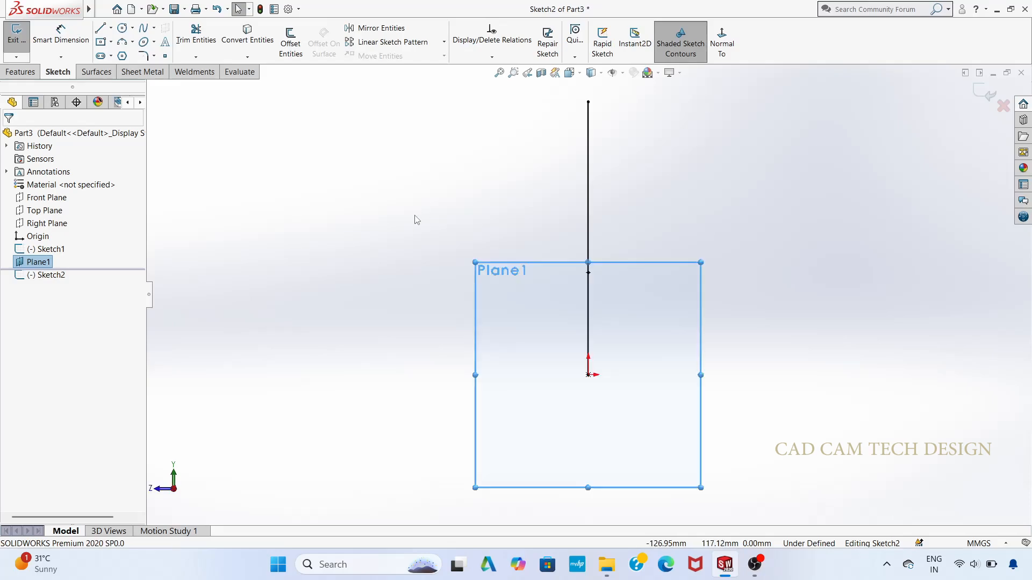
{"action": "scroll", "coordinate": [603, 321], "scroll_direction": "up", "scroll_amount": 2}
{"action": "scroll", "coordinate": [613, 389], "scroll_direction": "down", "scroll_amount": 2}
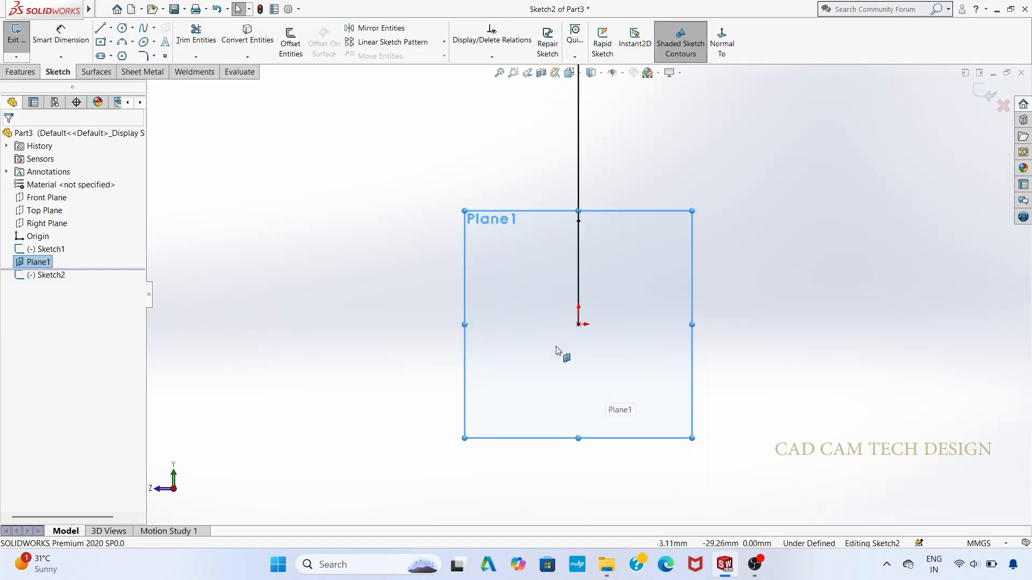
Step: Draw two concentric circles of 80 mm and 100 mm diameter centred on the path's endpoint, and exit the sketch
{"action": "left_click", "coordinate": [122, 27]}
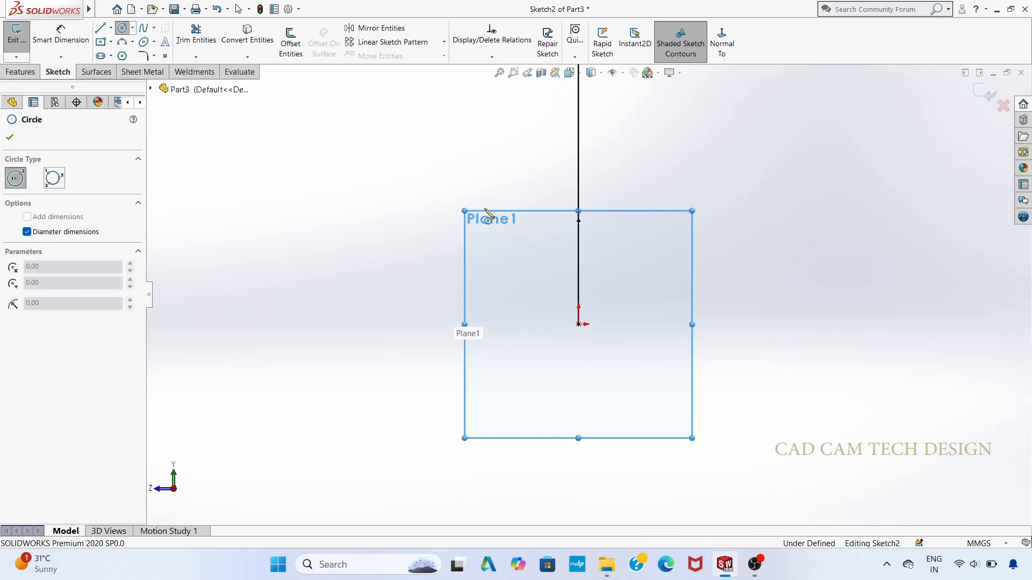
{"action": "left_click", "coordinate": [578, 324]}
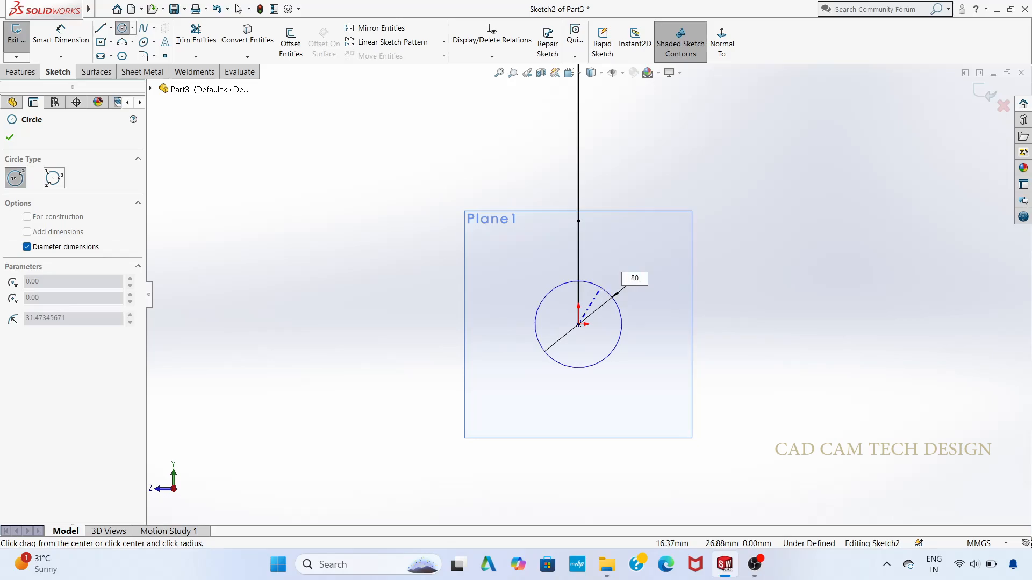
{"action": "type", "text": "80"}
{"action": "key", "text": "Return"}
{"action": "left_click", "coordinate": [578, 324]}
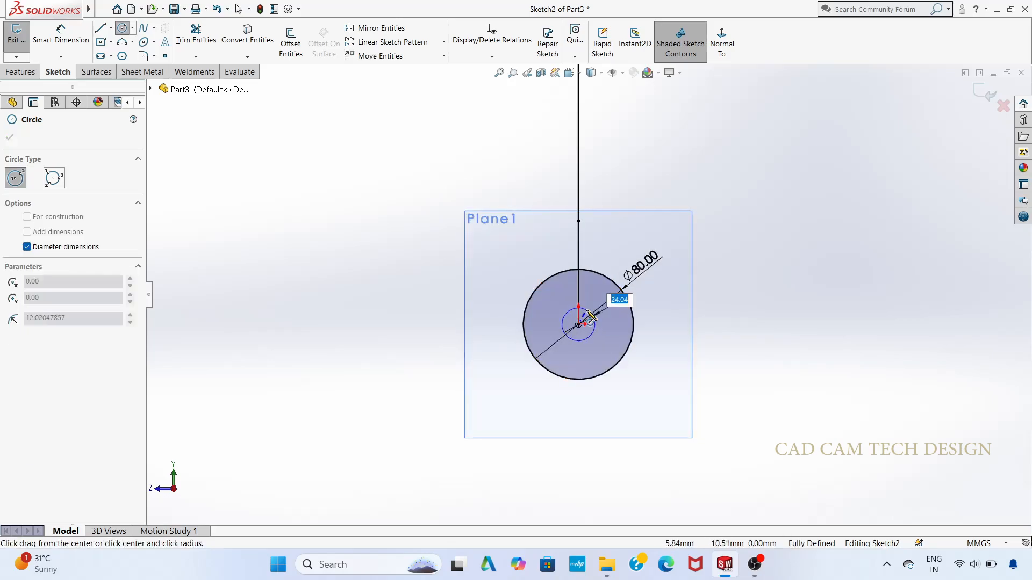
{"action": "type", "text": "100"}
{"action": "key", "text": "Return"}
{"action": "left_click", "coordinate": [971, 92]}
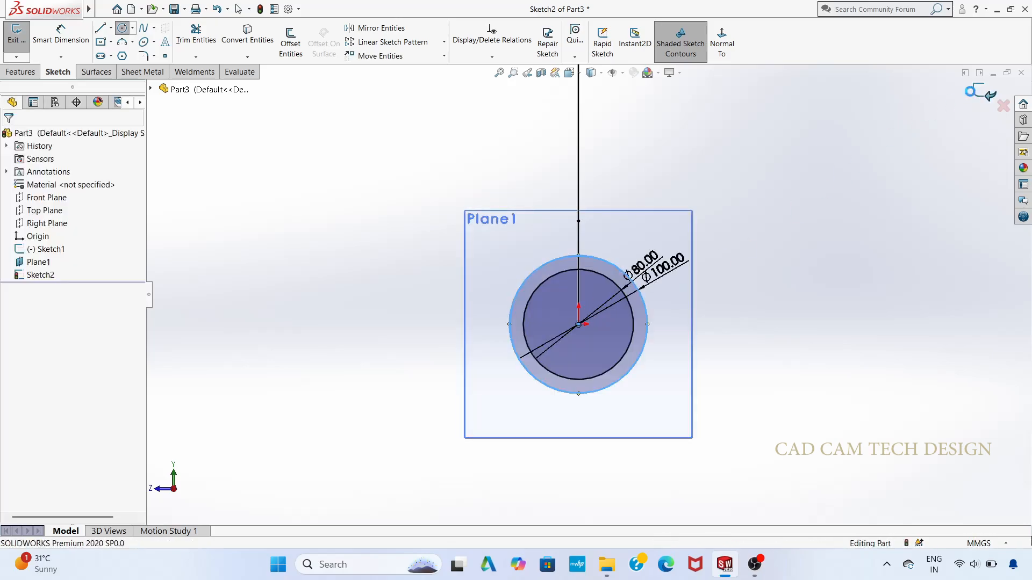
{"action": "left_click", "coordinate": [973, 92]}
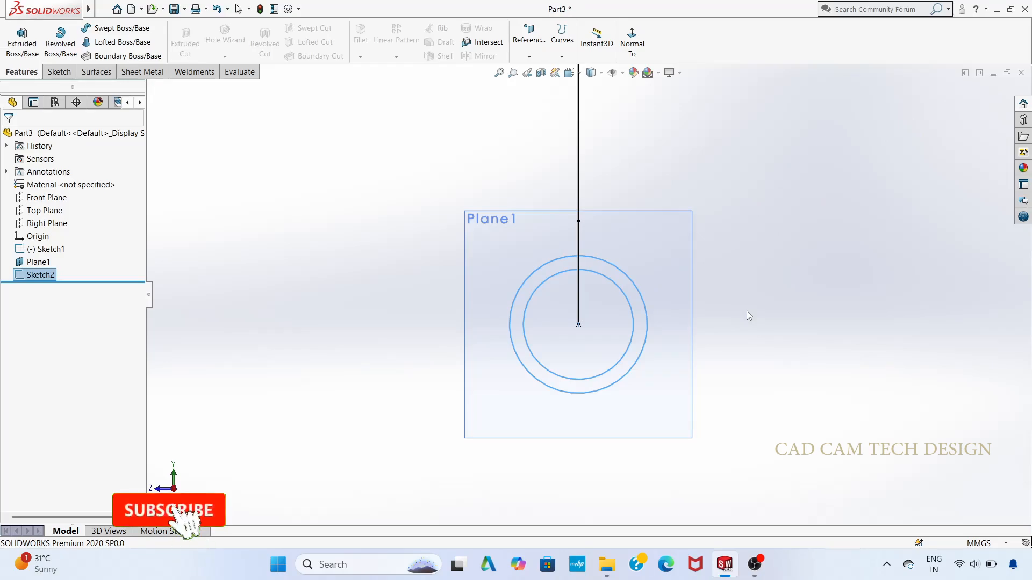
Step: Create a swept boss from the two-circle profile along the L-shaped path sketch
{"action": "left_click", "coordinate": [153, 29]}
{"action": "left_click", "coordinate": [591, 328]}
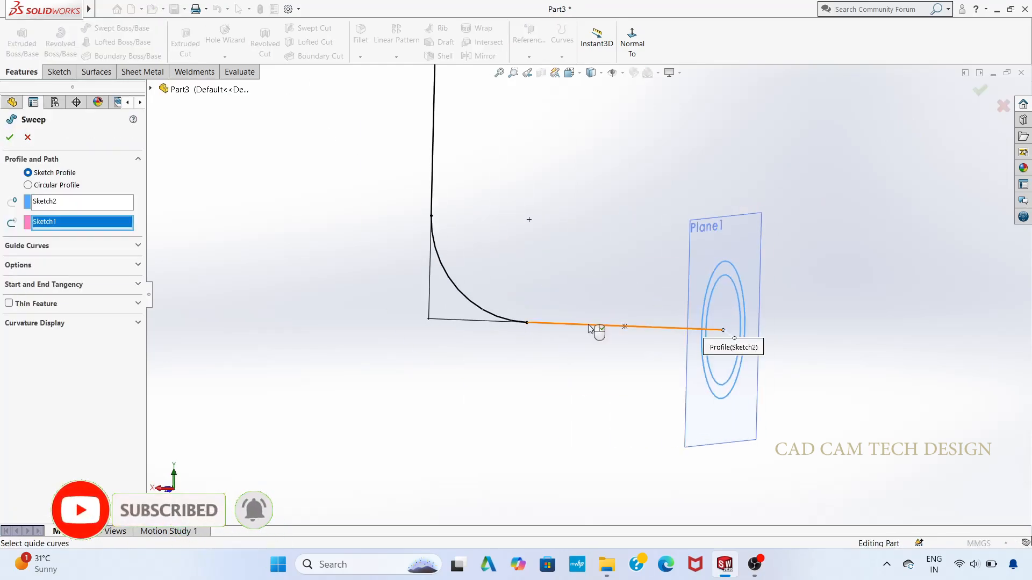
{"action": "left_click", "coordinate": [9, 137]}
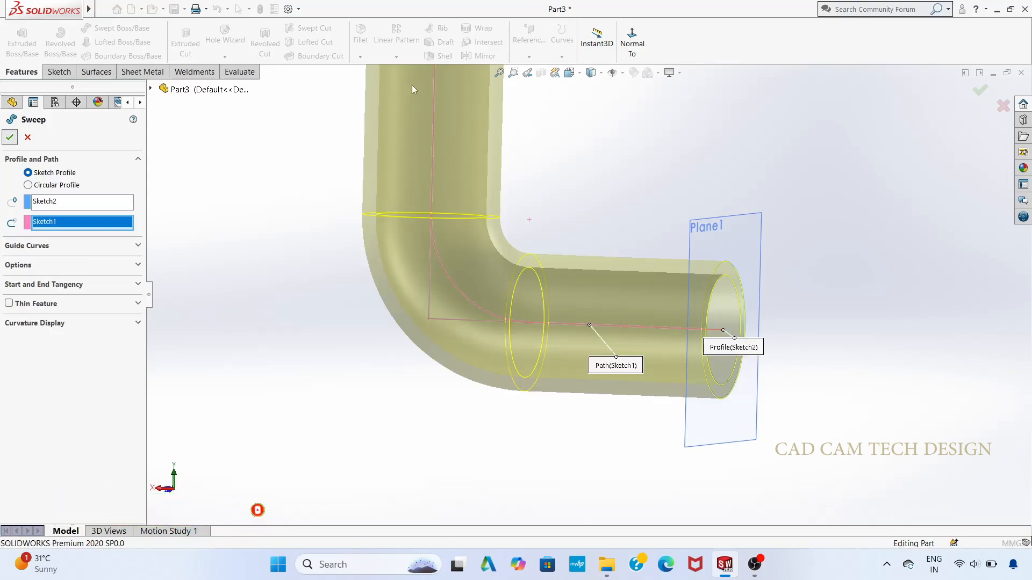
Step: Set the scene background to Plain White
{"action": "left_click", "coordinate": [657, 73]}
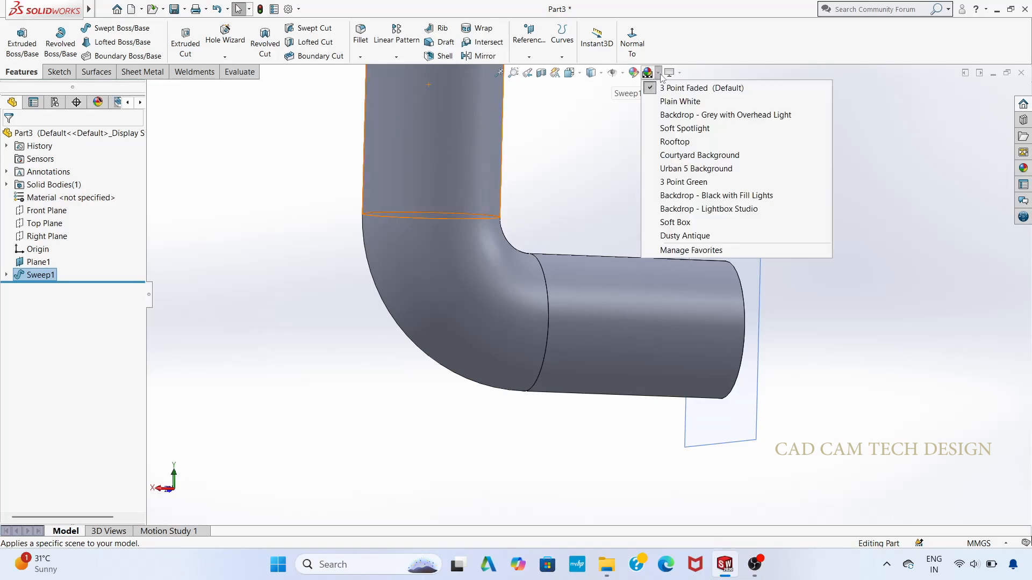
{"action": "left_click", "coordinate": [677, 99]}
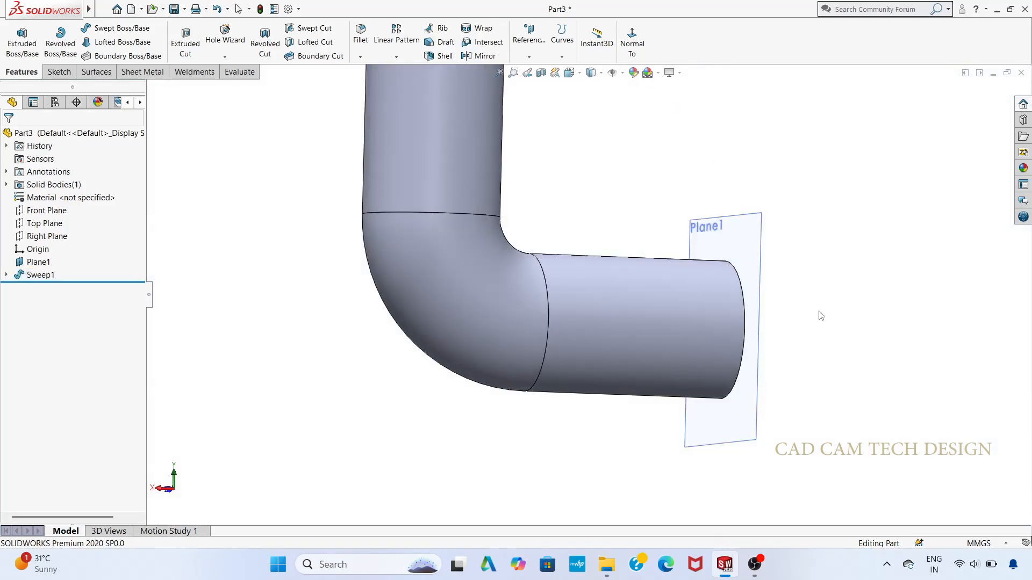
Step: Hide the reference plane at the open end of the elbow's horizontal leg
{"action": "middle_click_drag", "start_coordinate": [819, 312], "coordinate": [597, 304]}
{"action": "scroll", "coordinate": [628, 285], "scroll_direction": "up", "scroll_amount": 3}
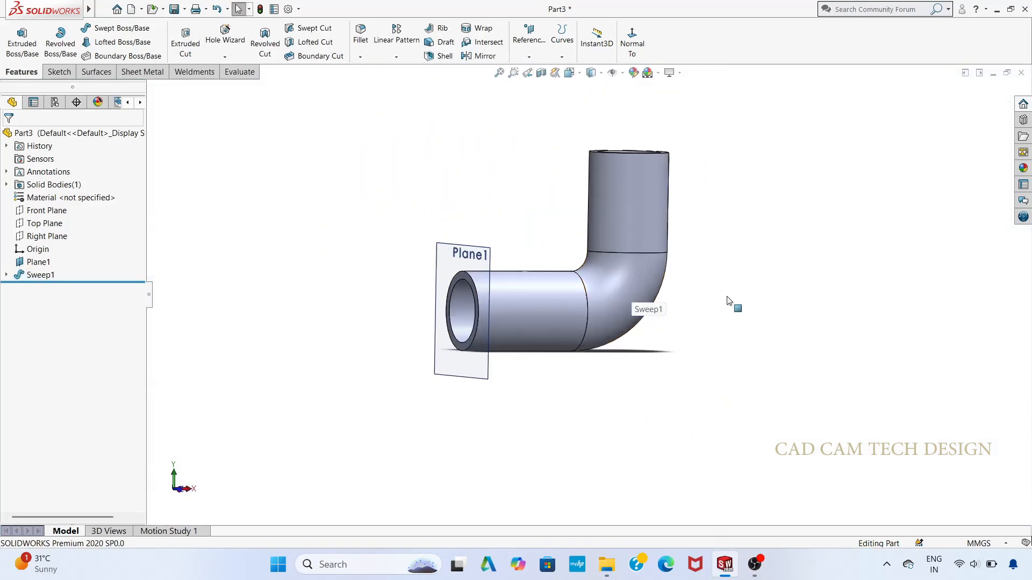
{"action": "key", "text": "ctrl+1"}
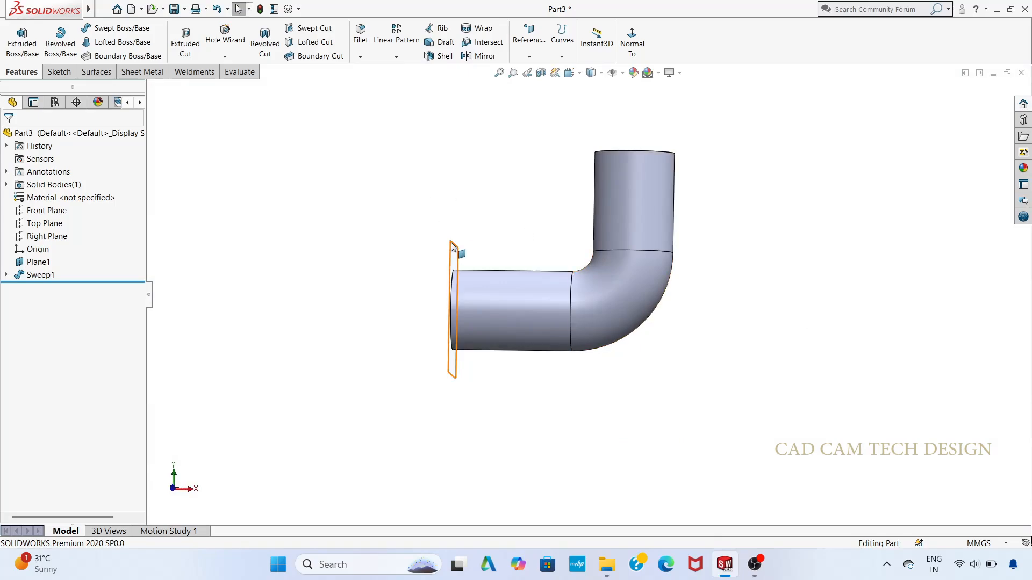
{"action": "right_click", "coordinate": [451, 246]}
{"action": "left_click", "coordinate": [493, 226]}
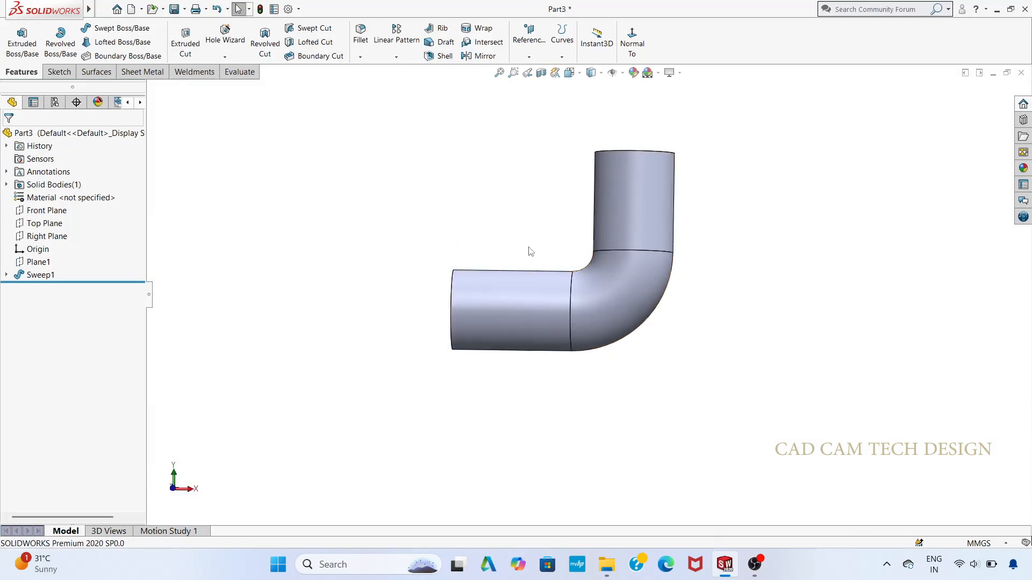
Step: Start a new sketch on the ring-shaped end face of the elbow's horizontal leg and face it straight on
{"action": "key", "text": "z"}
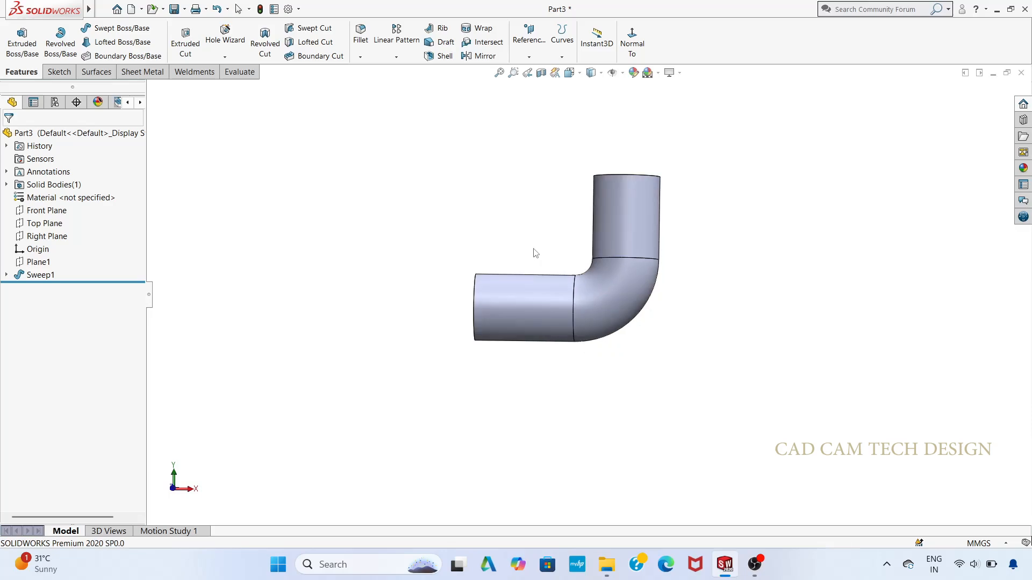
{"action": "mouse_move", "coordinate": [535, 254]}
{"action": "middle_mouse_down"}
{"action": "mouse_move", "coordinate": [622, 321]}
{"action": "mouse_move", "coordinate": [538, 252]}
{"action": "middle_mouse_up"}
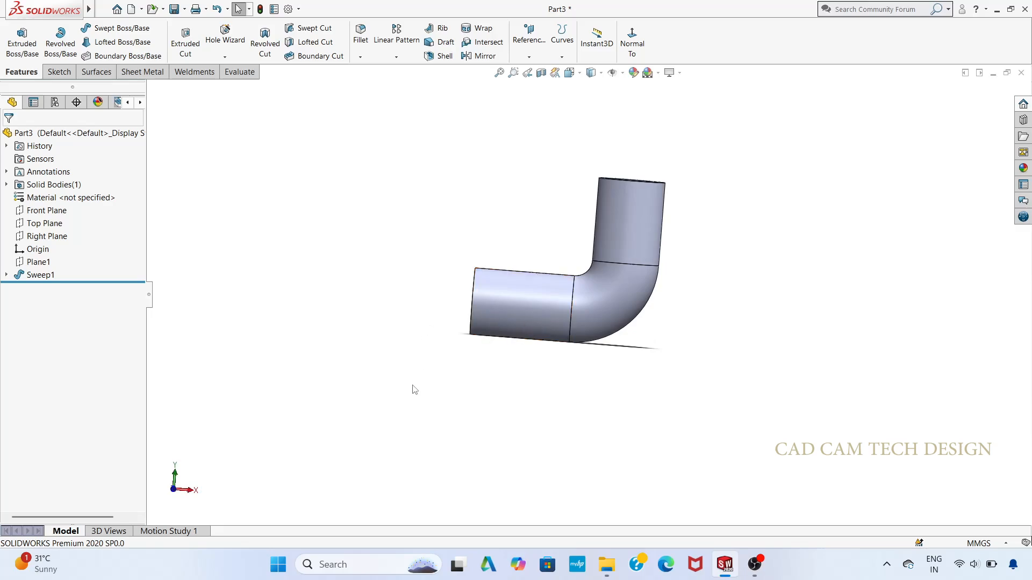
{"action": "middle_click_drag", "start_coordinate": [414, 386], "coordinate": [485, 420]}
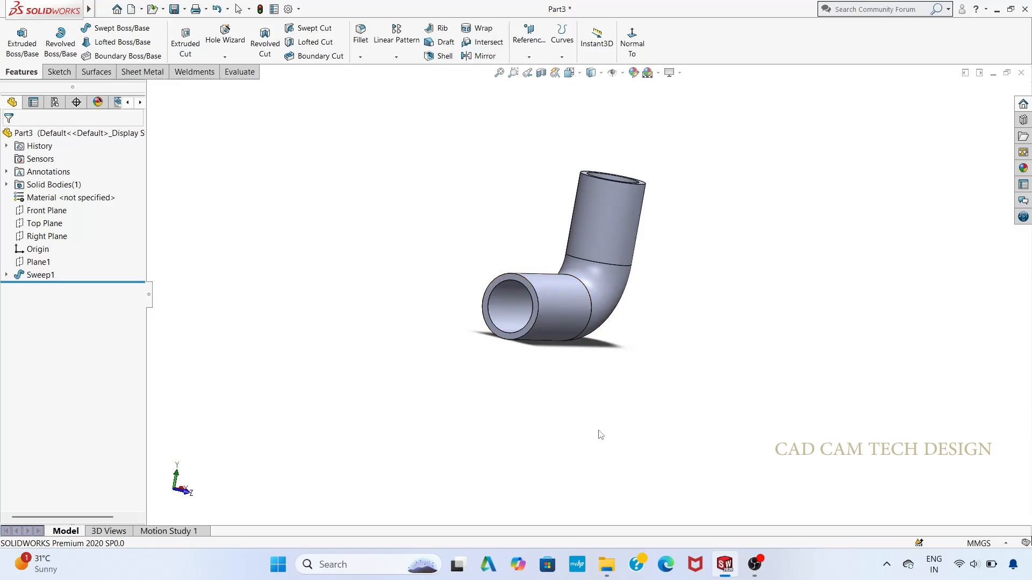
{"action": "middle_click_drag", "start_coordinate": [600, 434], "coordinate": [663, 157]}
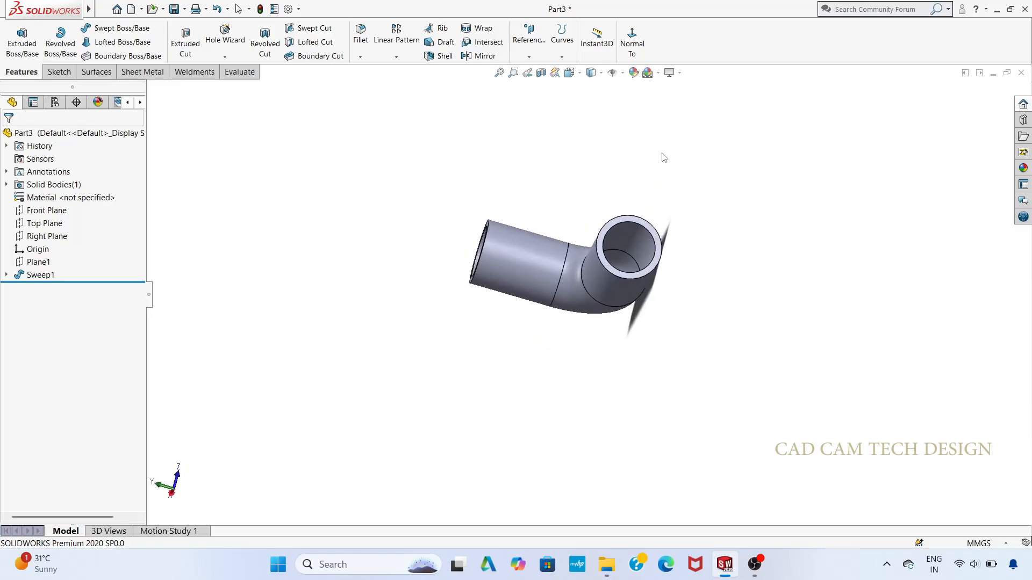
{"action": "scroll", "coordinate": [613, 413], "scroll_direction": "up", "scroll_amount": 1}
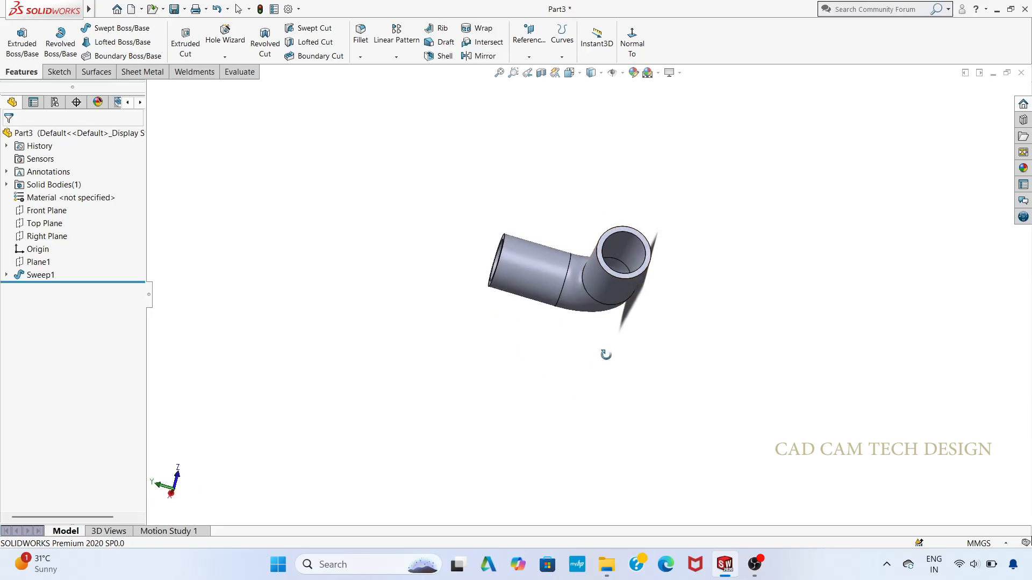
{"action": "middle_click_drag", "start_coordinate": [604, 353], "coordinate": [465, 417]}
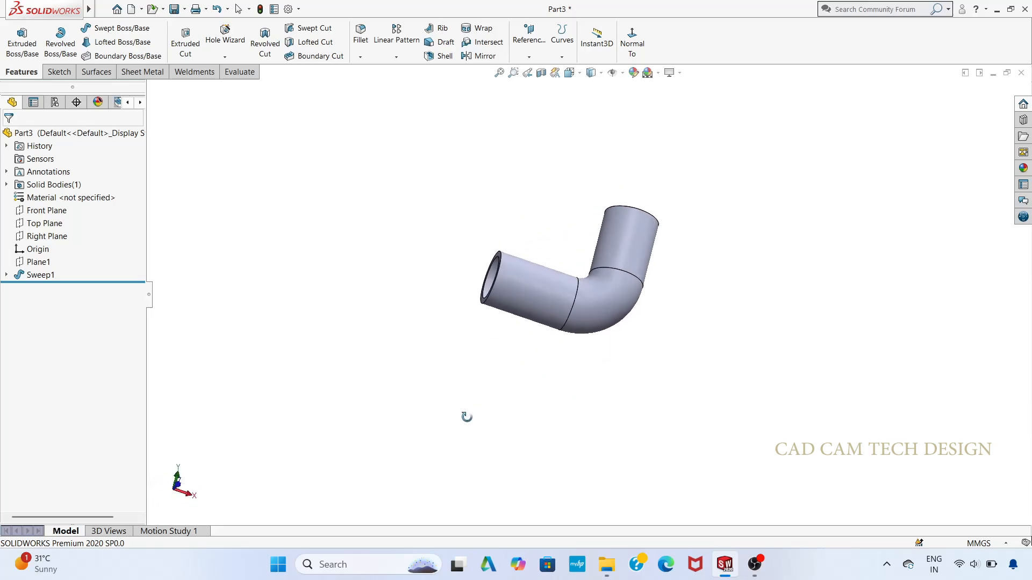
{"action": "middle_click_drag", "start_coordinate": [518, 246], "coordinate": [540, 328]}
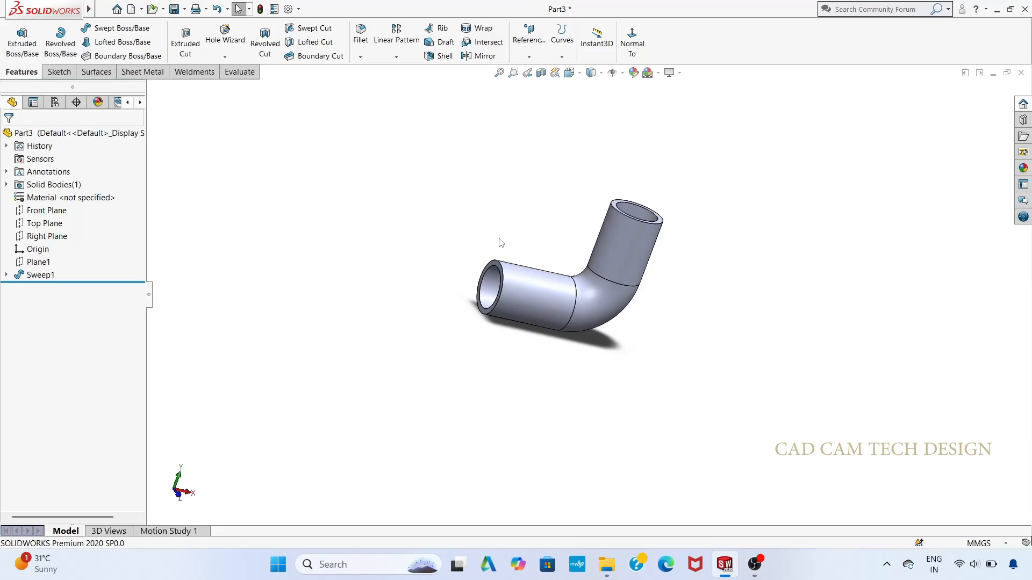
{"action": "left_click", "coordinate": [499, 265]}
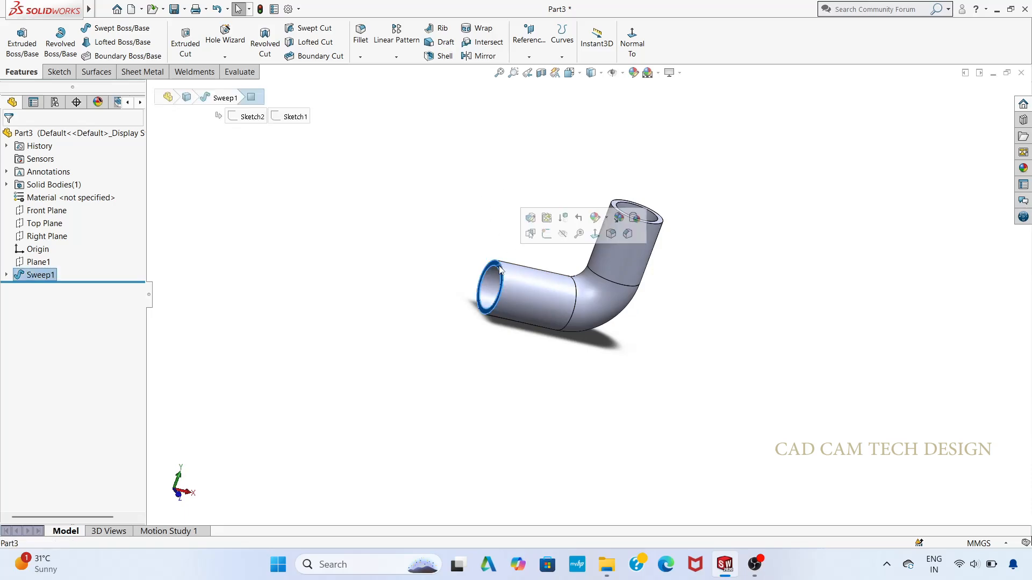
{"action": "left_click", "coordinate": [546, 232]}
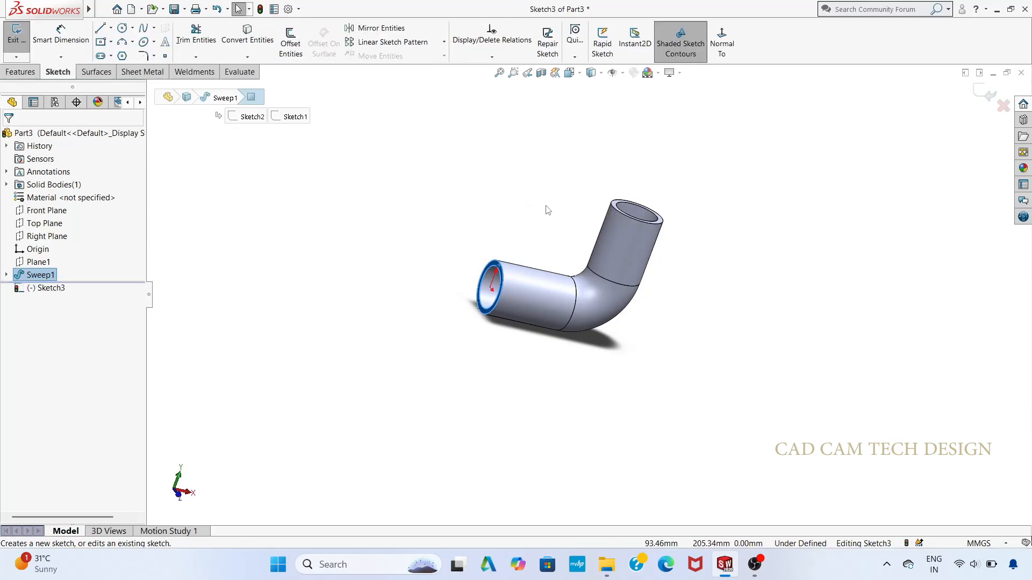
{"action": "left_click", "coordinate": [418, 331]}
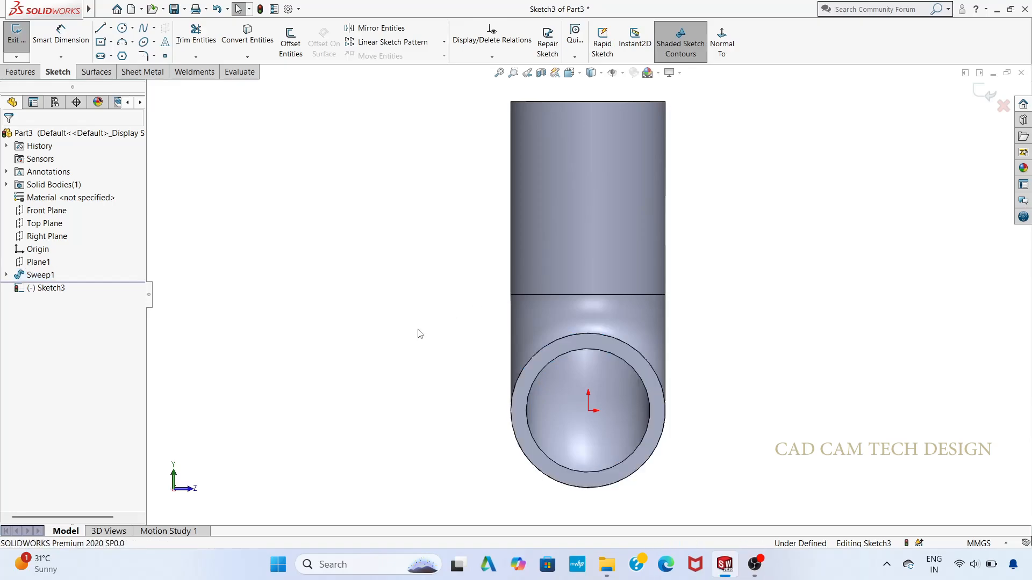
{"action": "scroll", "coordinate": [607, 384], "scroll_direction": "up", "scroll_amount": 2}
{"action": "scroll", "coordinate": [675, 408], "scroll_direction": "down", "scroll_amount": 1}
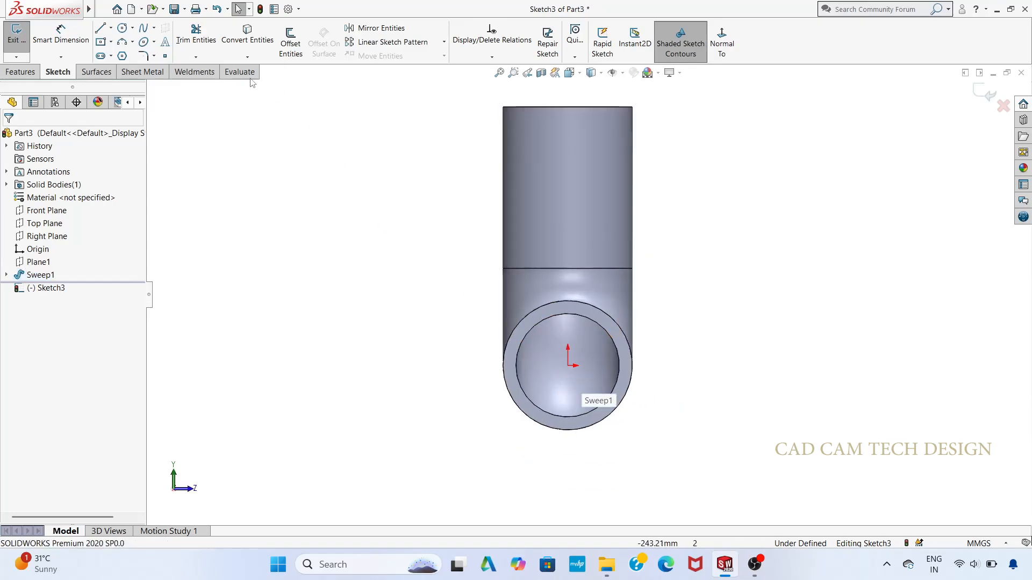
Step: Draw three concentric circles of 230 mm, 80 mm and 190 mm diameter centred on the pipe's axis
{"action": "left_click", "coordinate": [122, 28]}
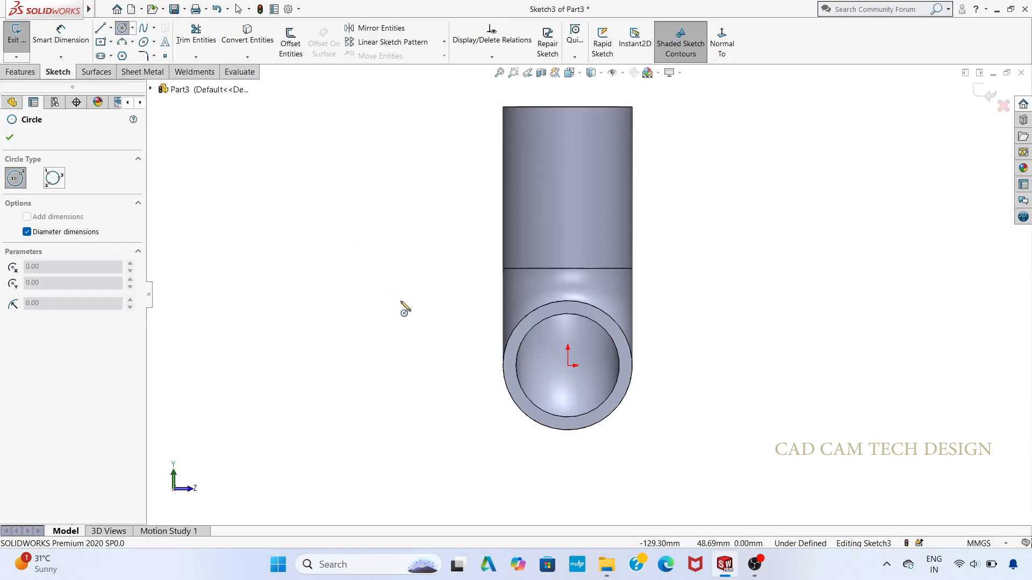
{"action": "left_click", "coordinate": [567, 365]}
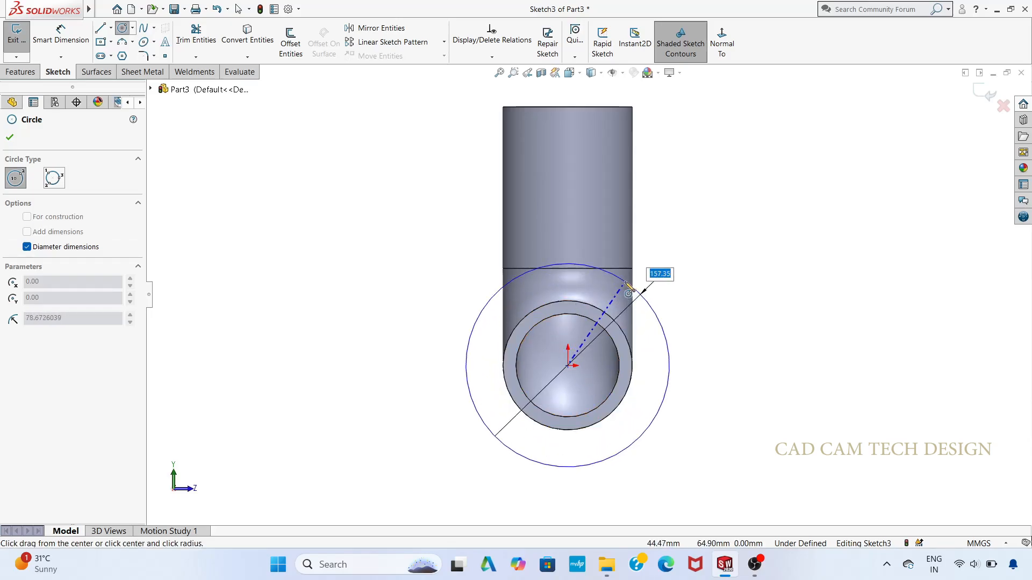
{"action": "type", "text": "230"}
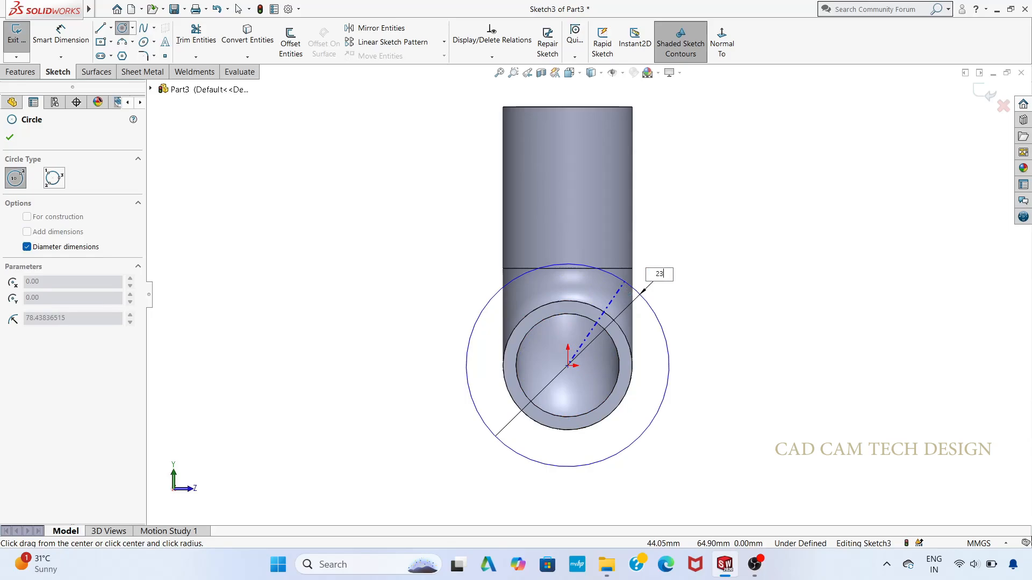
{"action": "key", "text": "Return"}
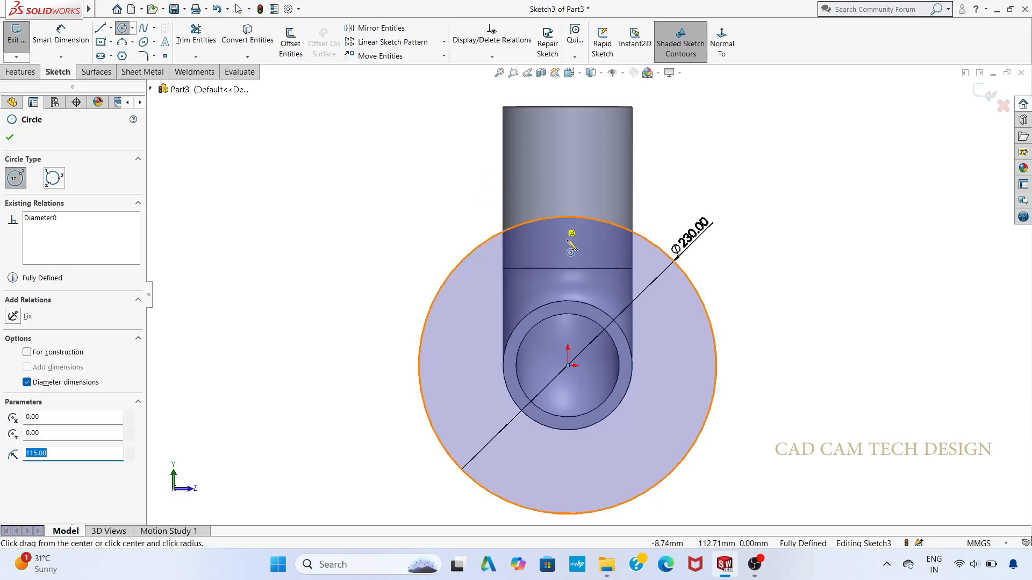
{"action": "left_click", "coordinate": [568, 365]}
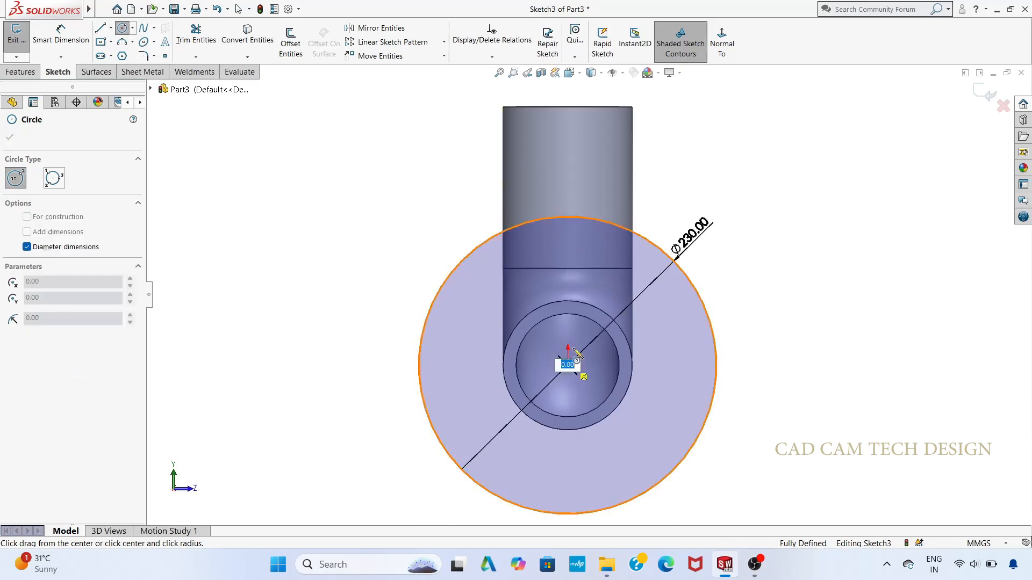
{"action": "type", "text": "80"}
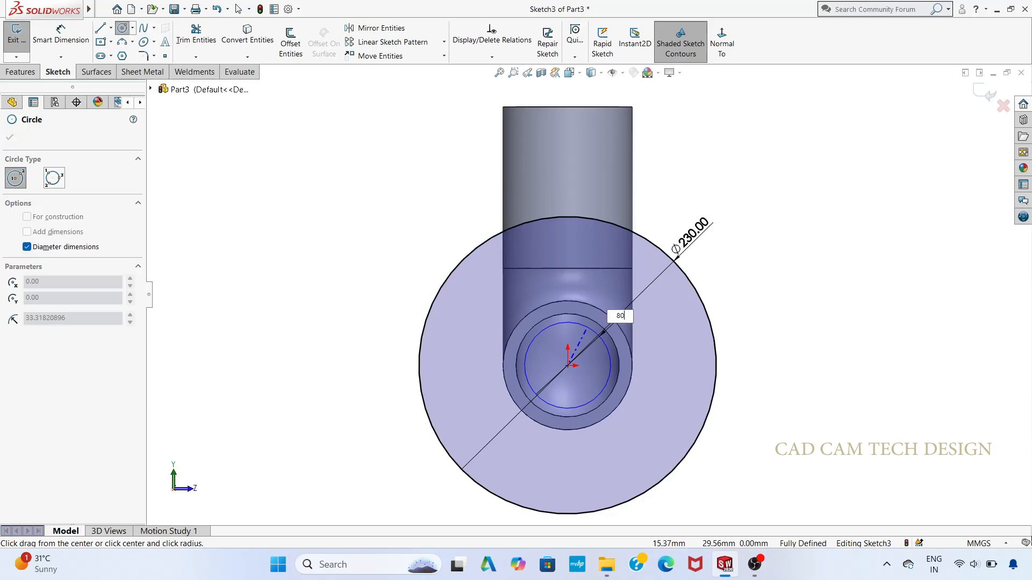
{"action": "key", "text": "Return"}
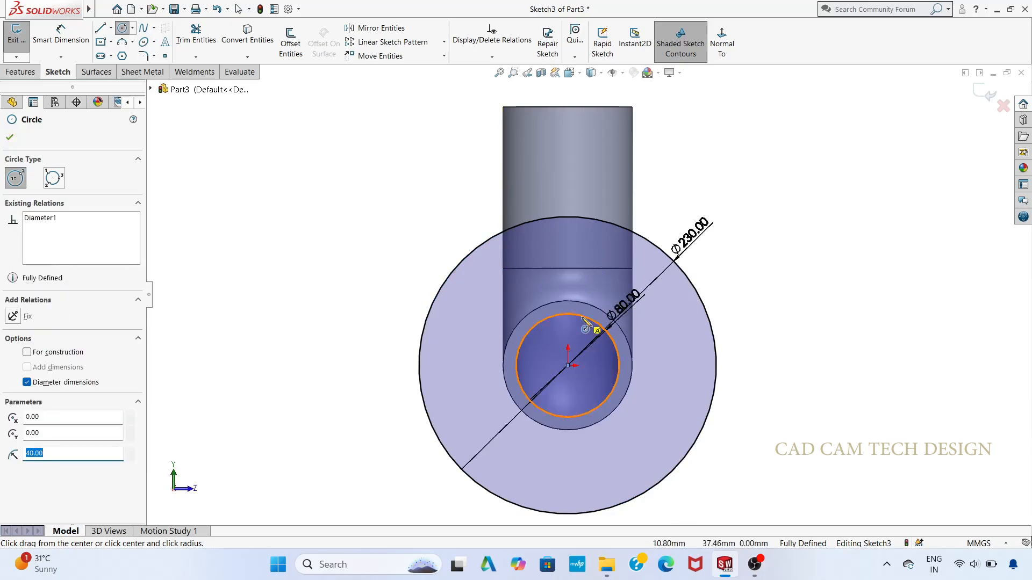
{"action": "left_click", "coordinate": [568, 366]}
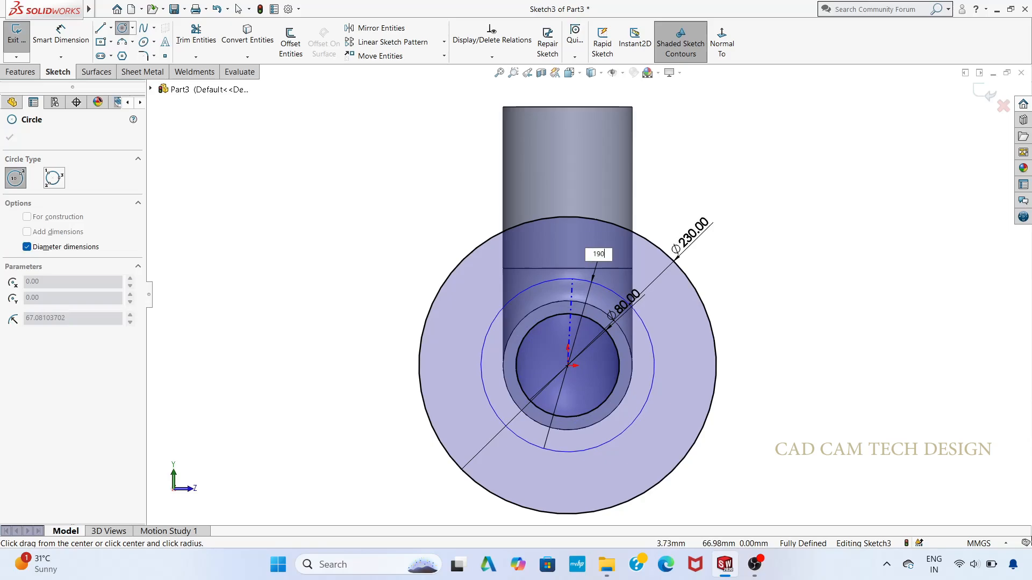
{"action": "key", "text": "Return"}
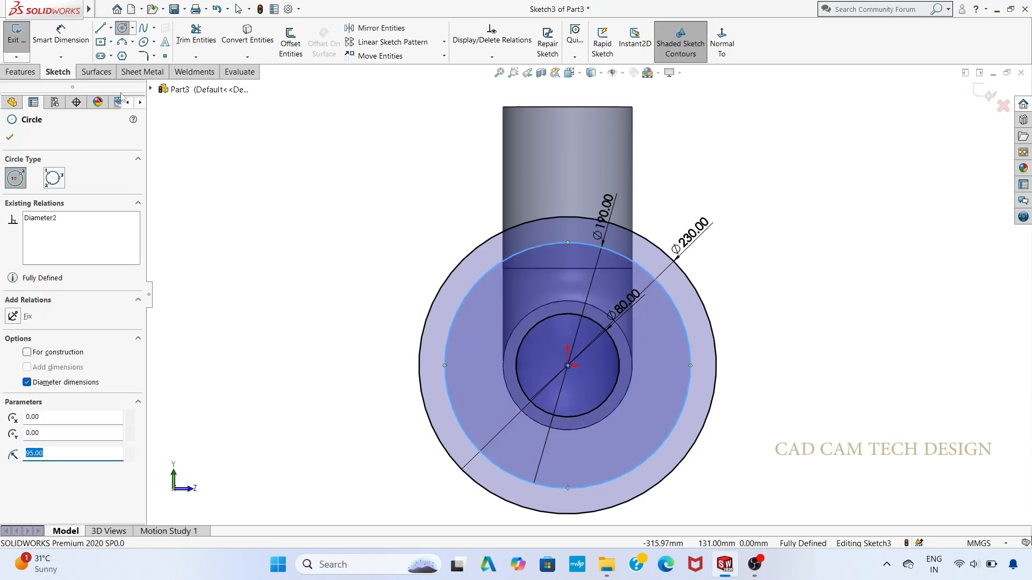
Step: Draw four 20 mm diameter bolt-hole circles centred on the four quadrant points of the 190 mm circle
{"action": "left_click", "coordinate": [568, 243]}
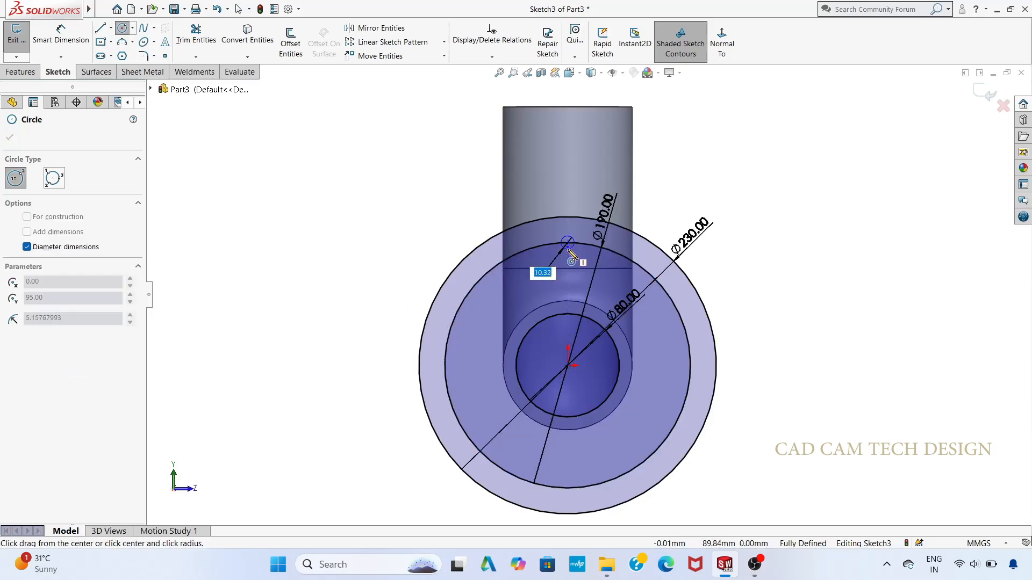
{"action": "type", "text": "10"}
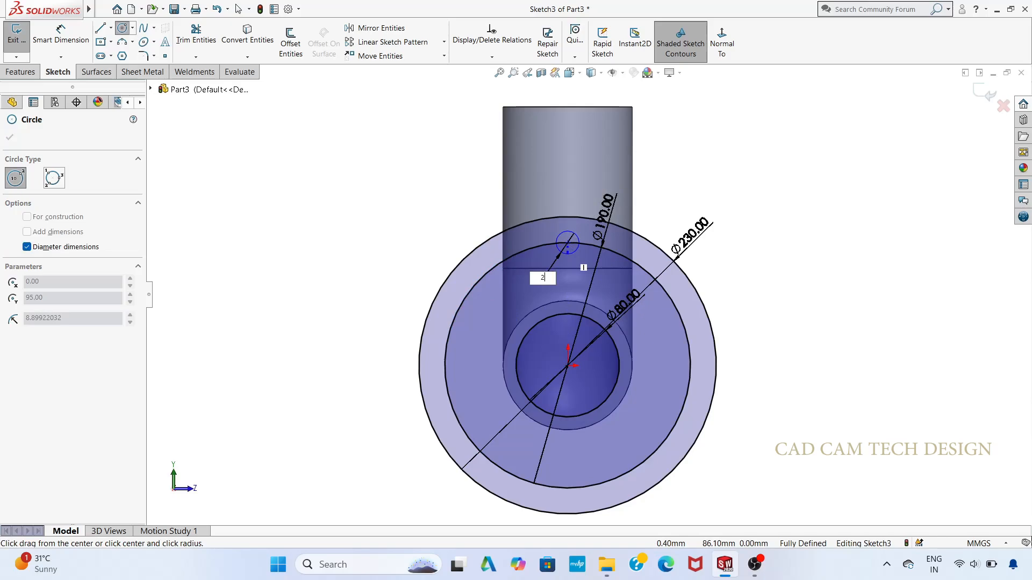
{"action": "key", "text": "Return"}
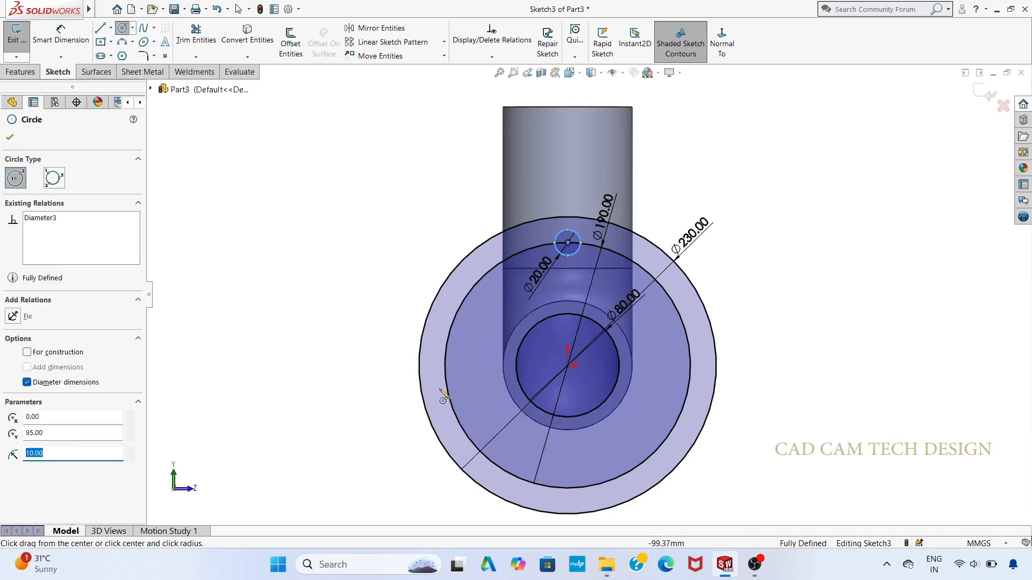
{"action": "left_click", "coordinate": [445, 367]}
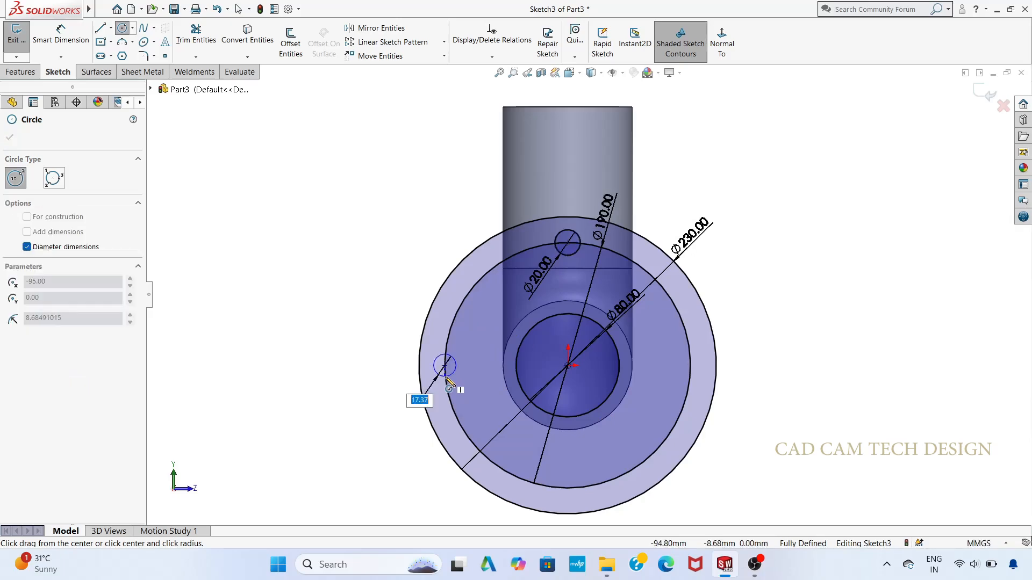
{"action": "type", "text": "20"}
{"action": "key", "text": "Return"}
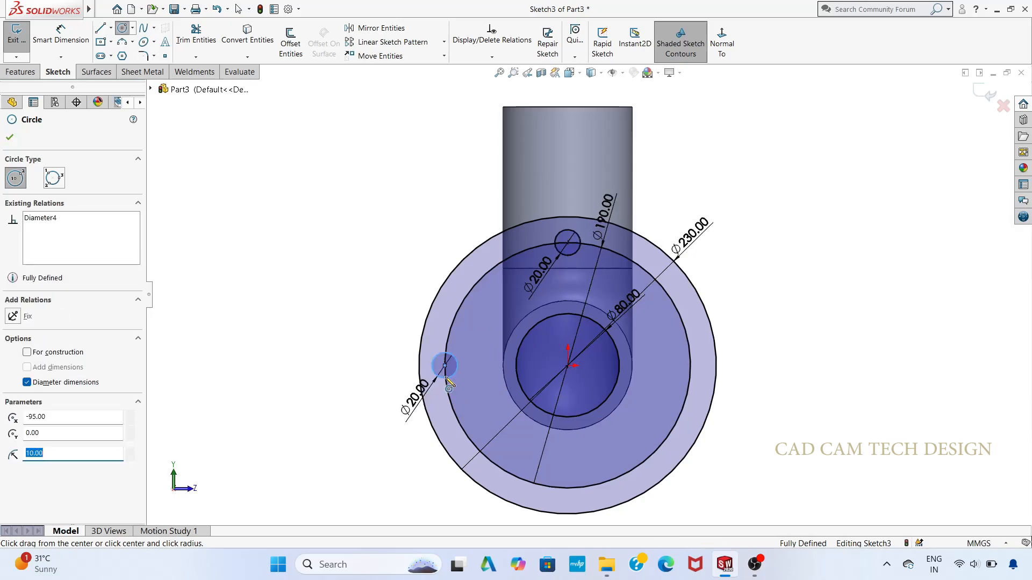
{"action": "left_click", "coordinate": [690, 366]}
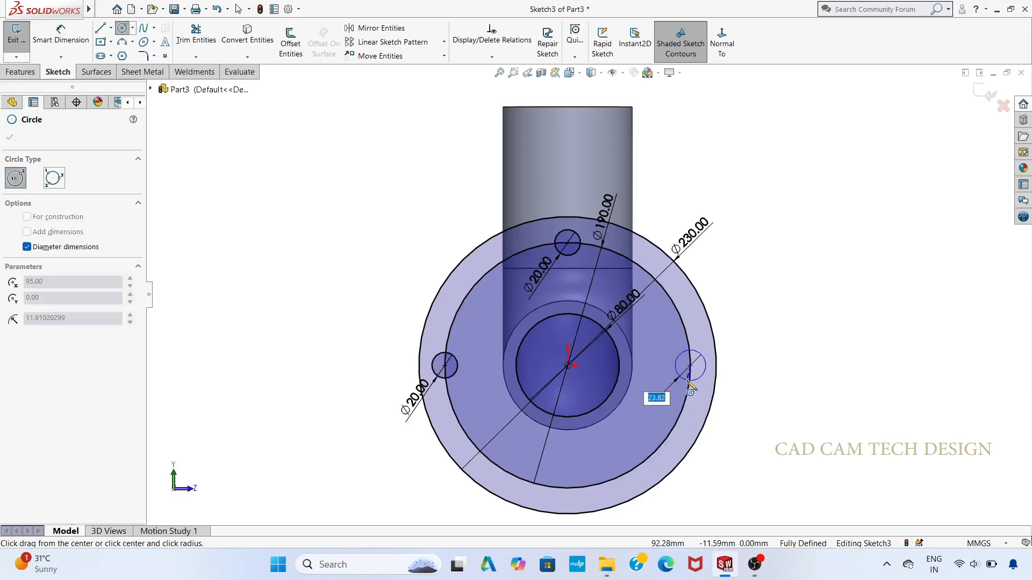
{"action": "type", "text": "20"}
{"action": "key", "text": "Return"}
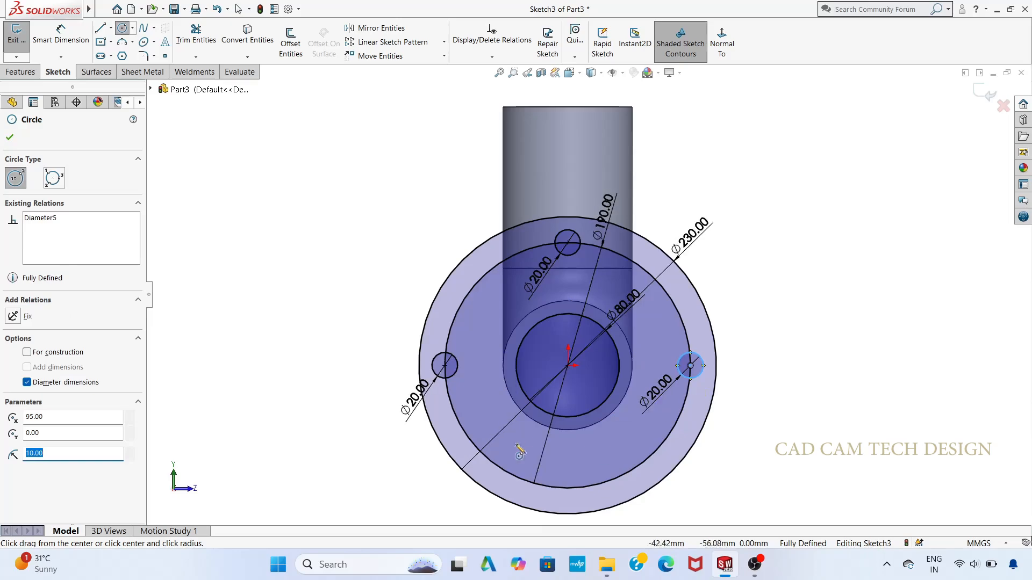
{"action": "left_click", "coordinate": [567, 488]}
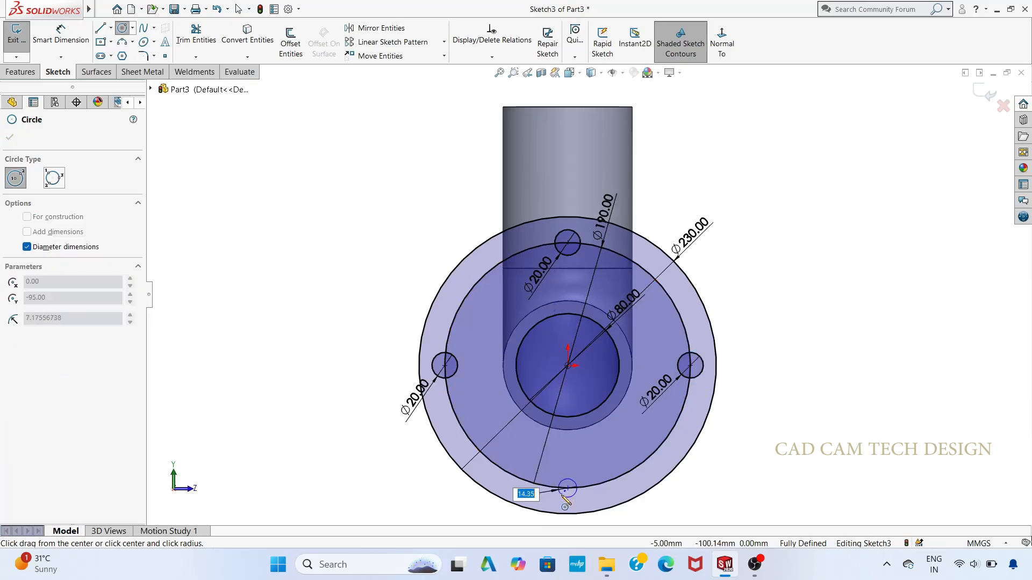
{"action": "key", "text": "Return"}
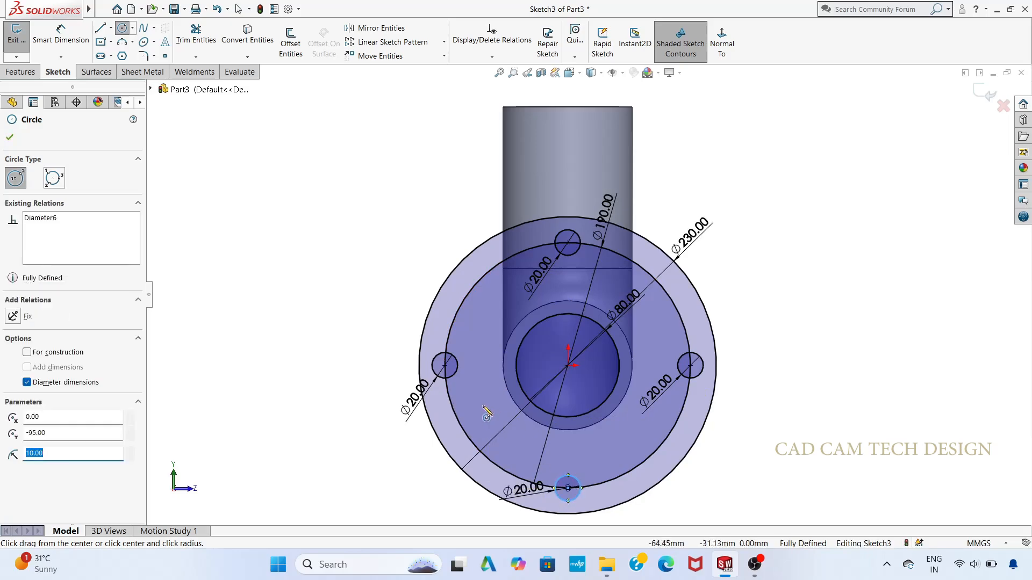
{"action": "key", "text": "Escape"}
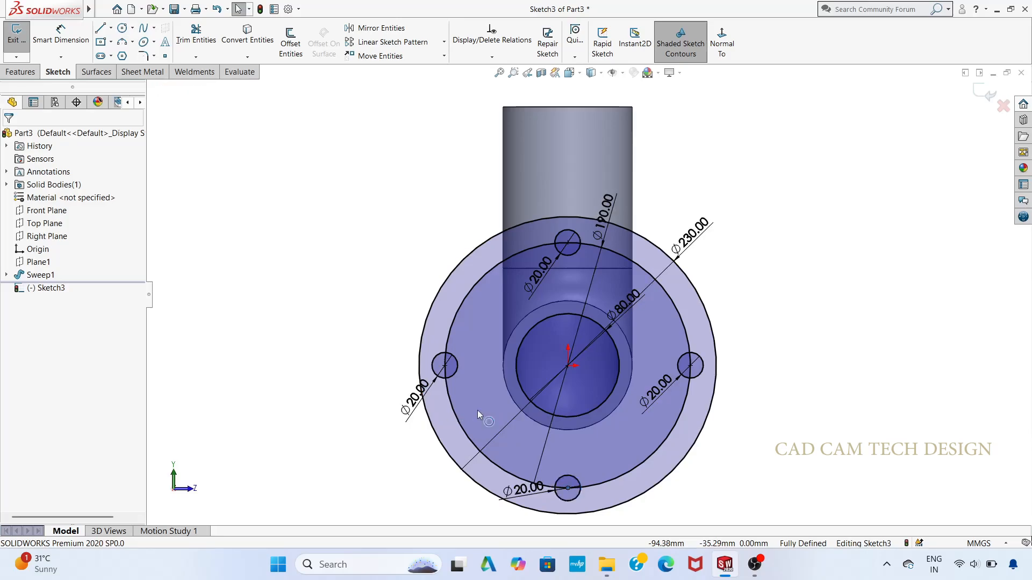
Step: Delete the 190 mm bolt circle from the flange sketch, including its associated dimension, and exit the sketch
{"action": "left_click", "coordinate": [460, 433]}
{"action": "right_click", "coordinate": [461, 433]}
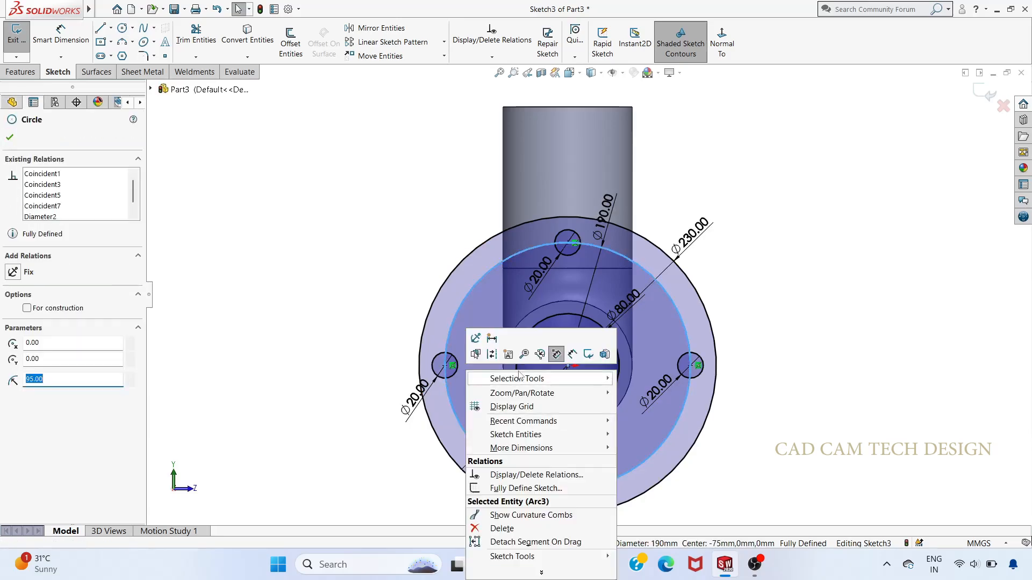
{"action": "left_click", "coordinate": [494, 523]}
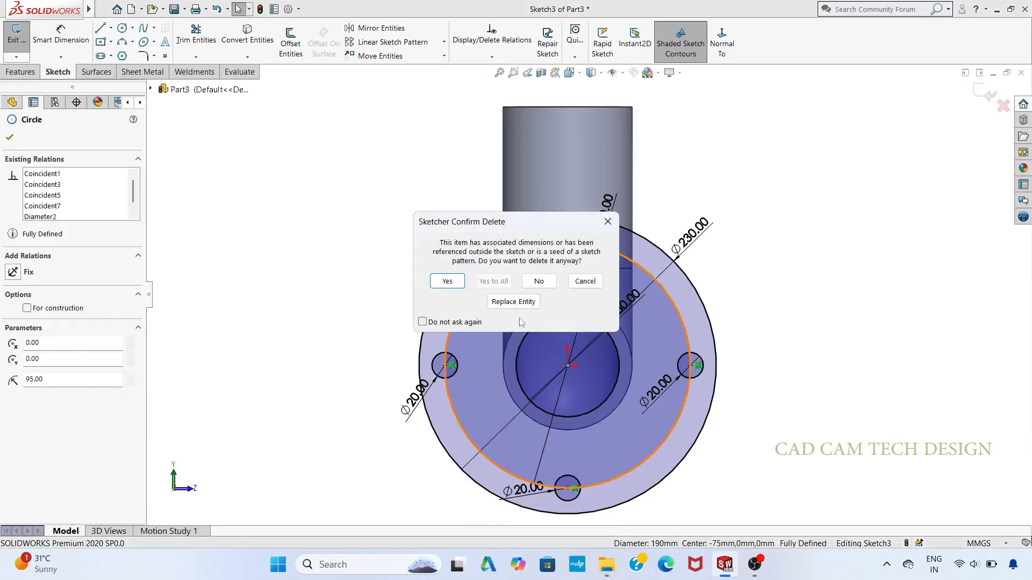
{"action": "left_click", "coordinate": [451, 283]}
{"action": "scroll", "coordinate": [509, 365], "scroll_direction": "up", "scroll_amount": 3}
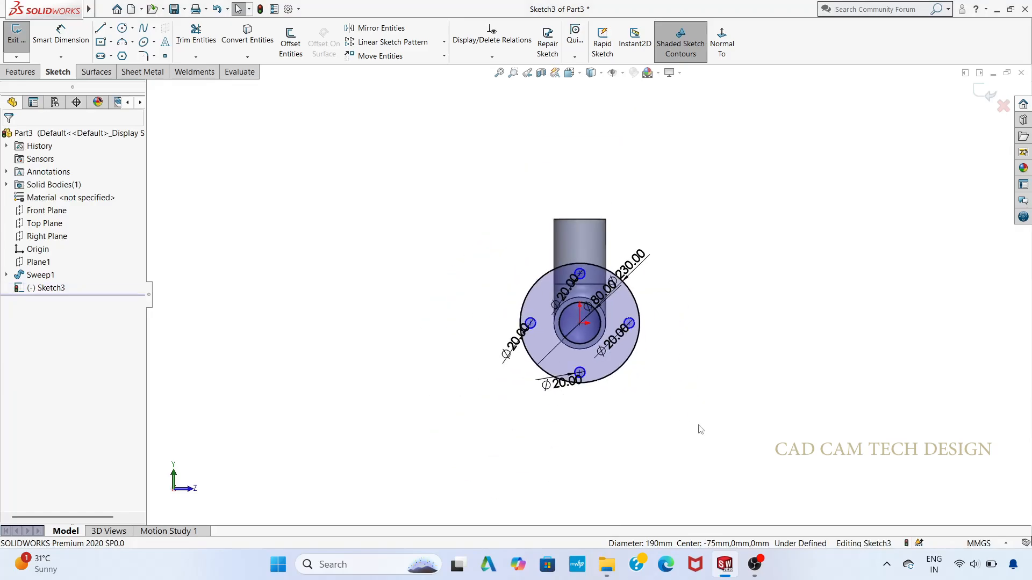
{"action": "middle_click_drag", "start_coordinate": [697, 429], "coordinate": [606, 432]}
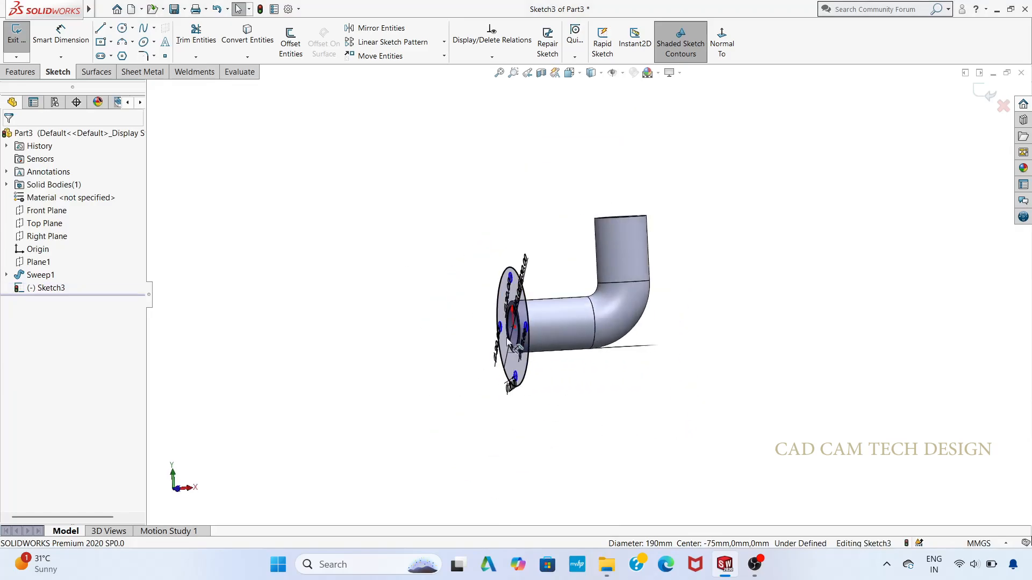
{"action": "left_click", "coordinate": [986, 93]}
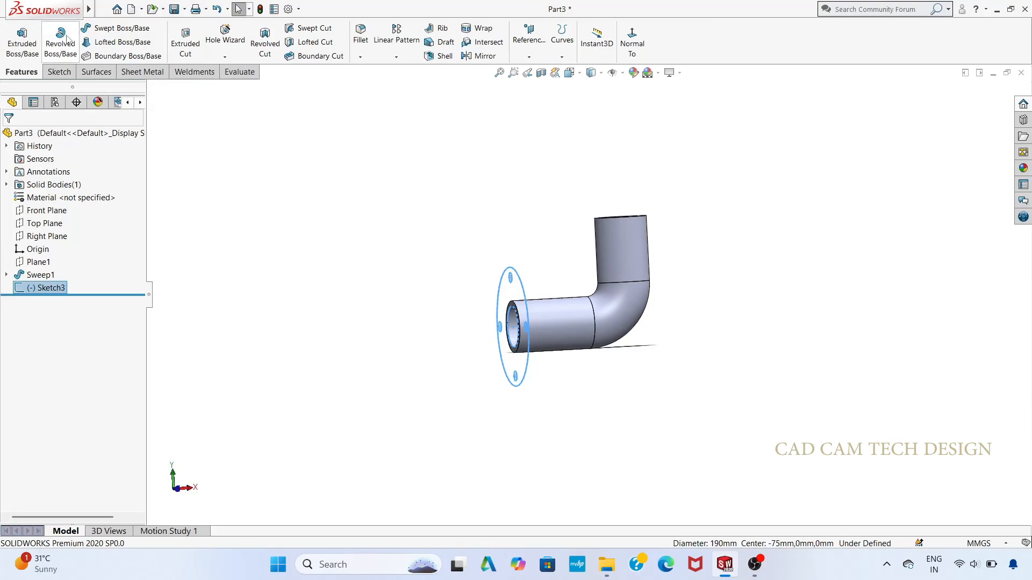
Step: Try a blind Extruded Cut of the flange sketch to a depth of 20 mm, and undo it
{"action": "left_click", "coordinate": [186, 41]}
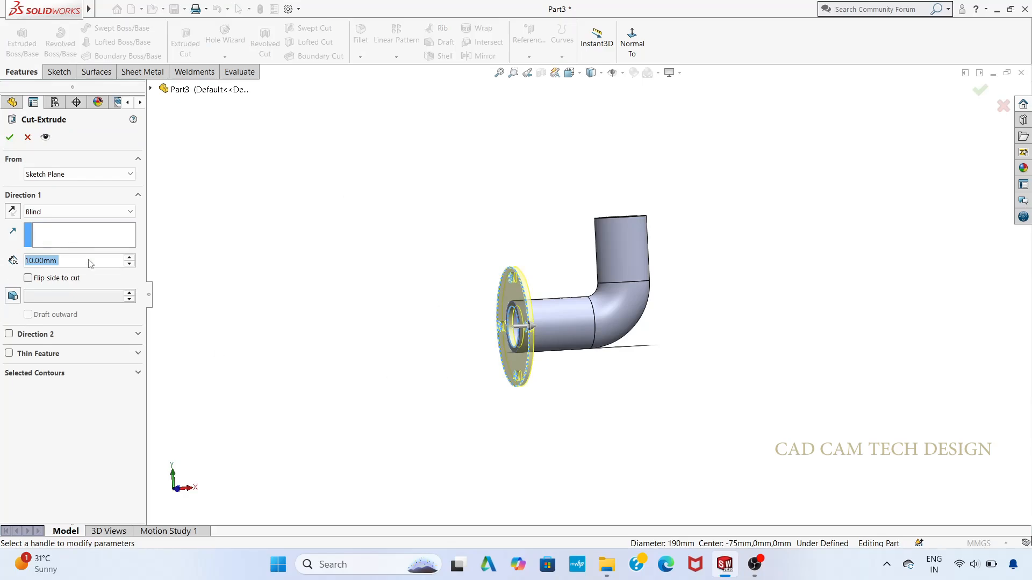
{"action": "type", "text": "20"}
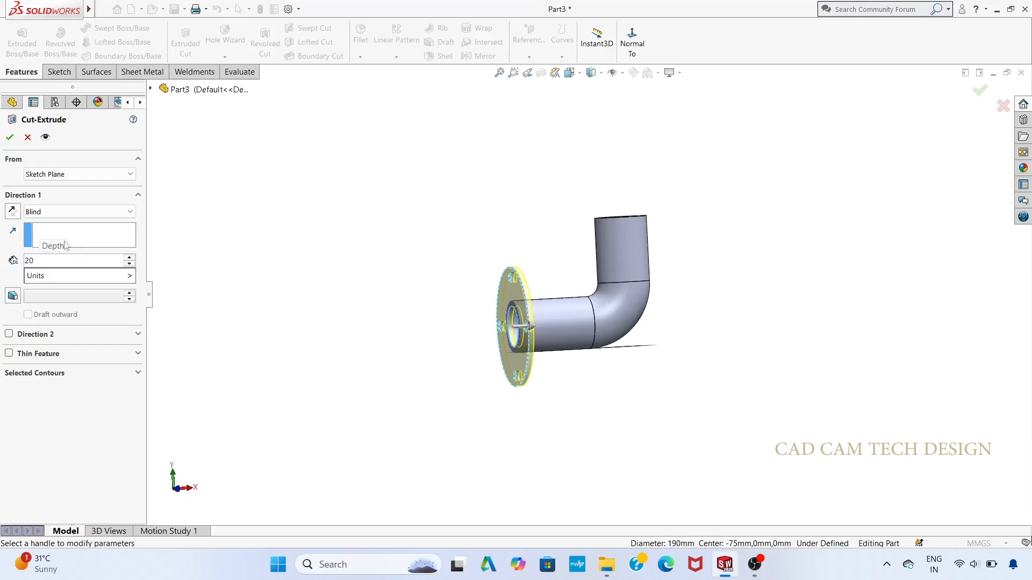
{"action": "key", "text": "Return"}
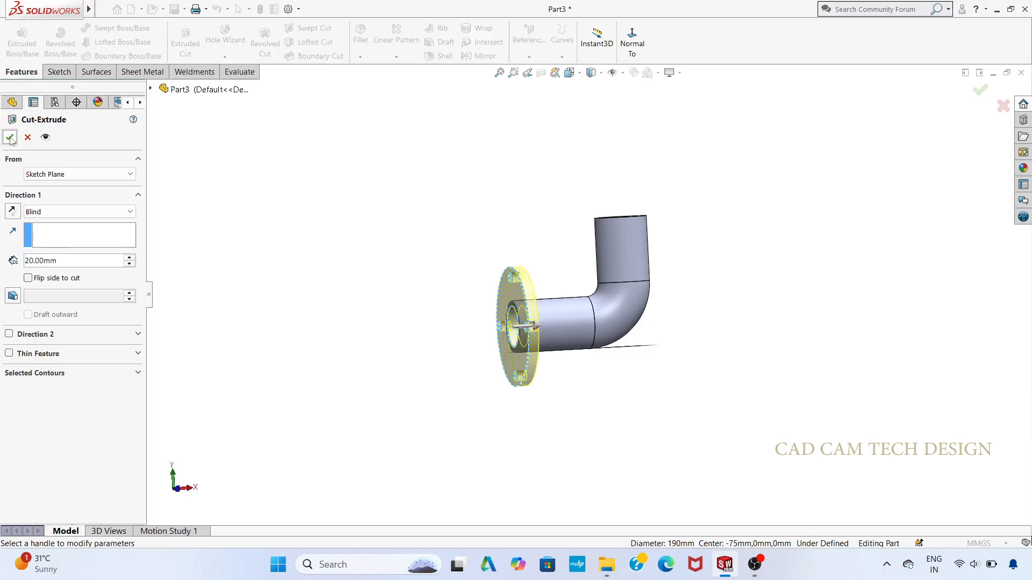
{"action": "left_click", "coordinate": [10, 137]}
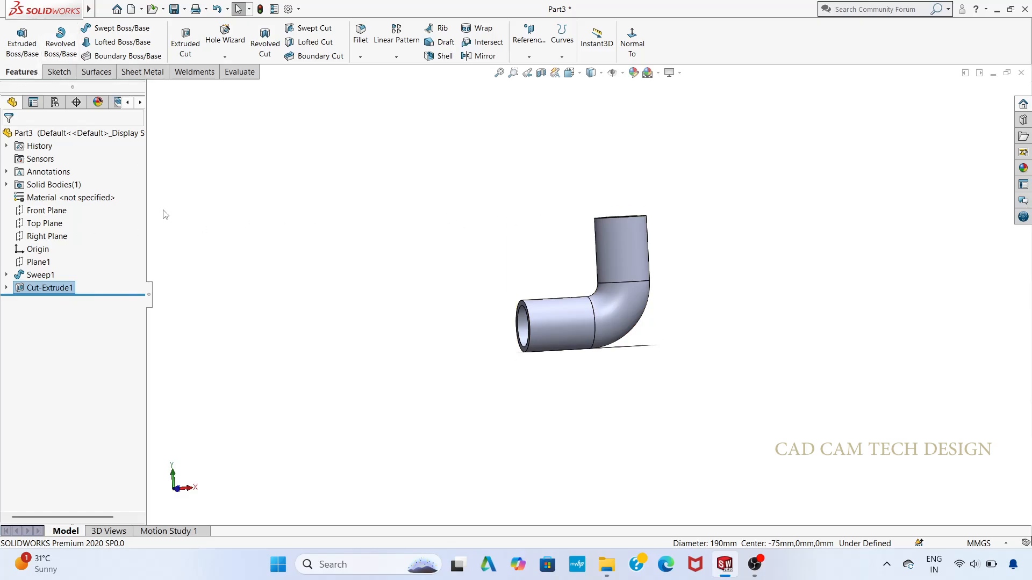
{"action": "key", "text": "ctrl+z"}
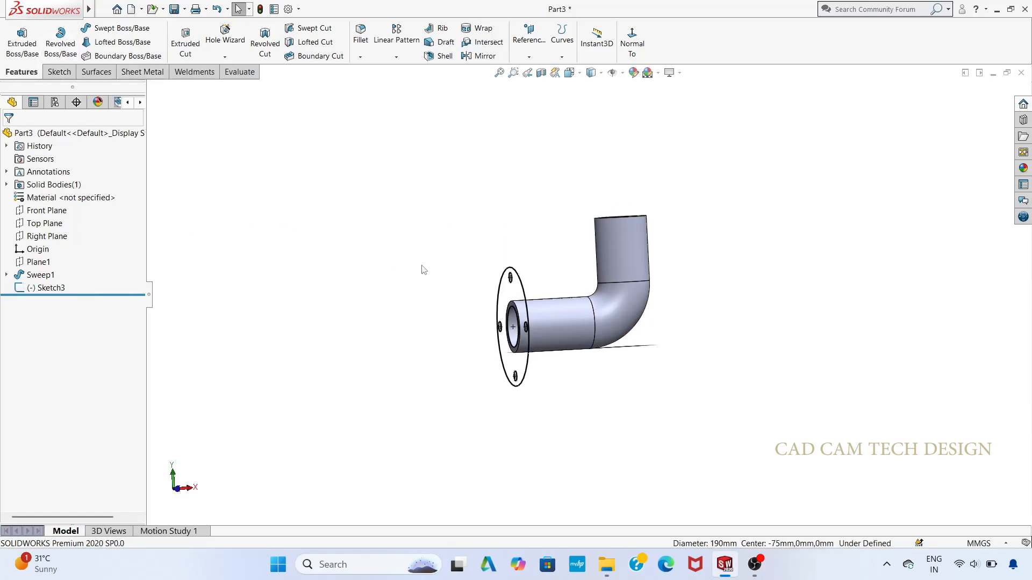
Step: Try the 20 mm Extruded Cut of the flange sketch at the pipe's end once more, inspect it, and undo it
{"action": "scroll", "coordinate": [203, 259], "scroll_direction": "down", "scroll_amount": 1}
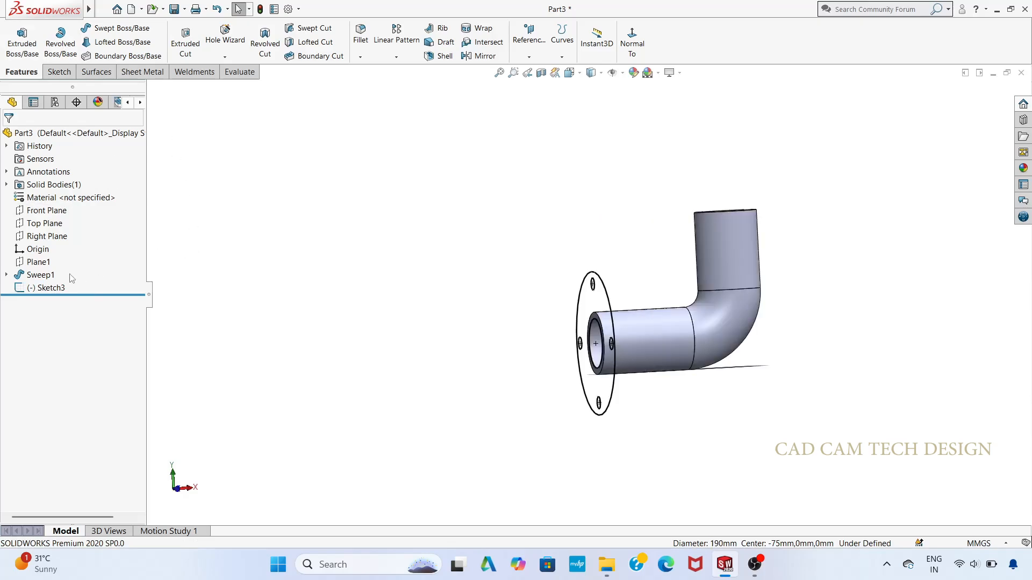
{"action": "left_click", "coordinate": [51, 289]}
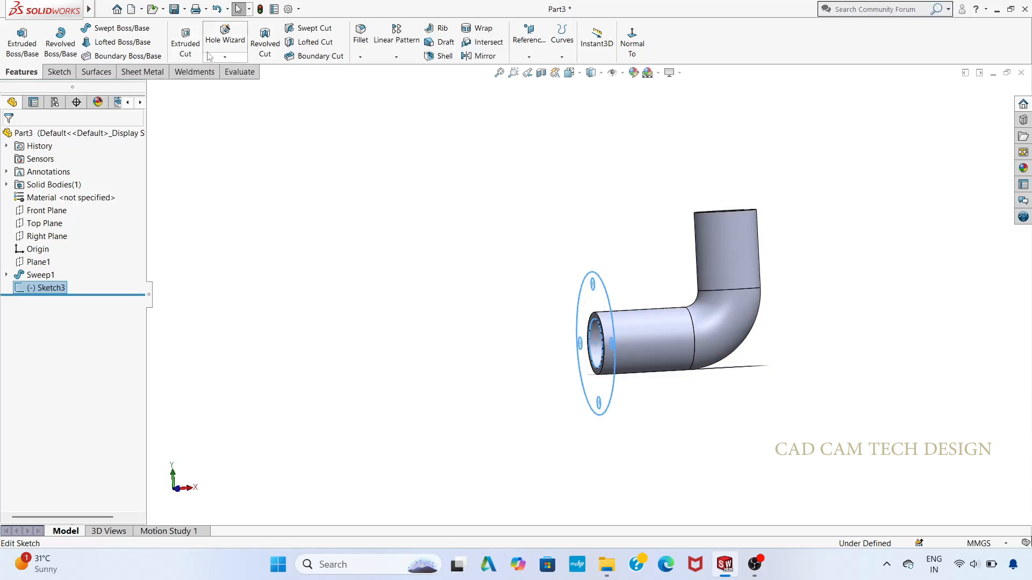
{"action": "left_click", "coordinate": [180, 43]}
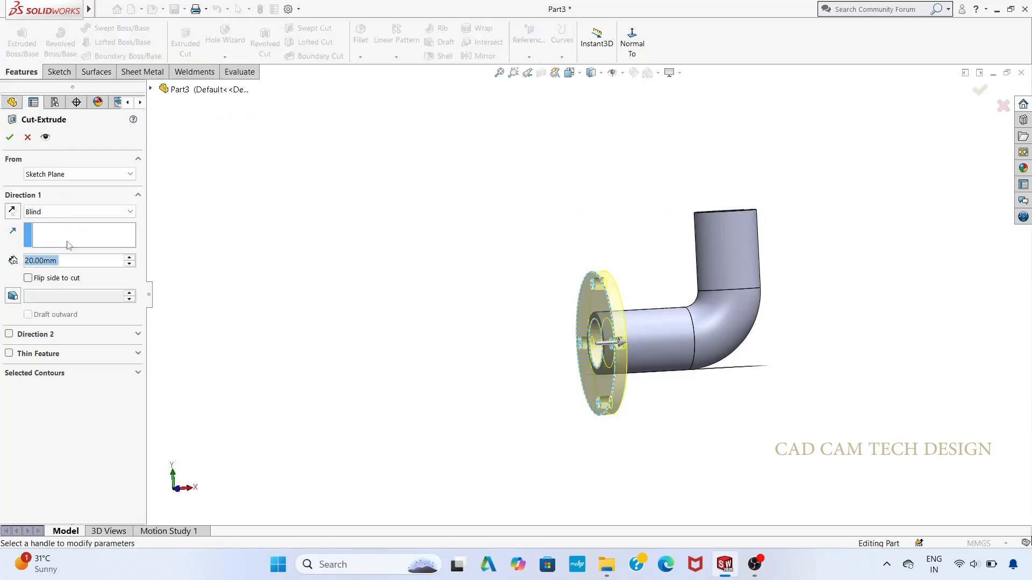
{"action": "left_click", "coordinate": [11, 137]}
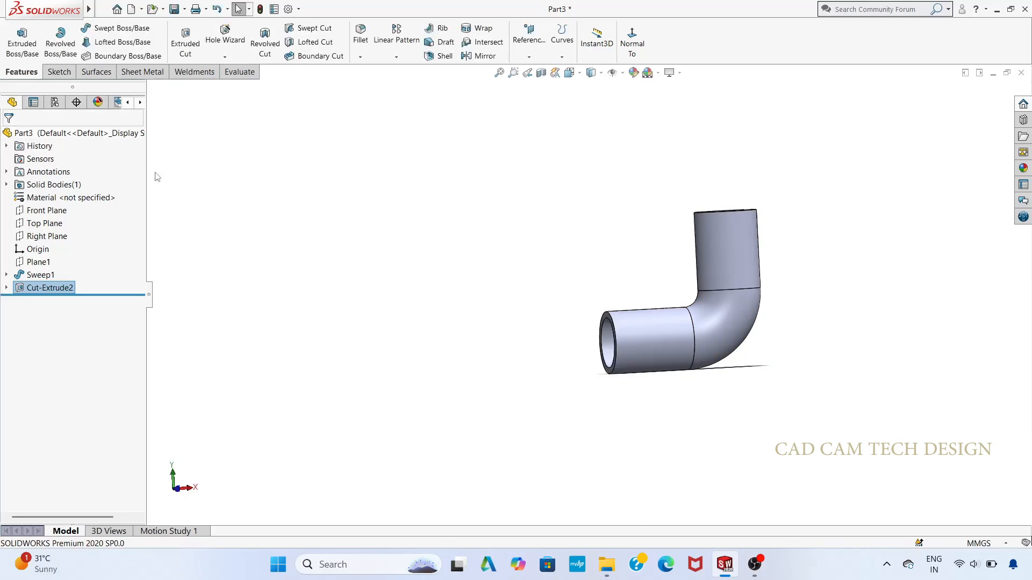
{"action": "scroll", "coordinate": [330, 278], "scroll_direction": "up", "scroll_amount": 2}
{"action": "scroll", "coordinate": [596, 362], "scroll_direction": "up", "scroll_amount": 2}
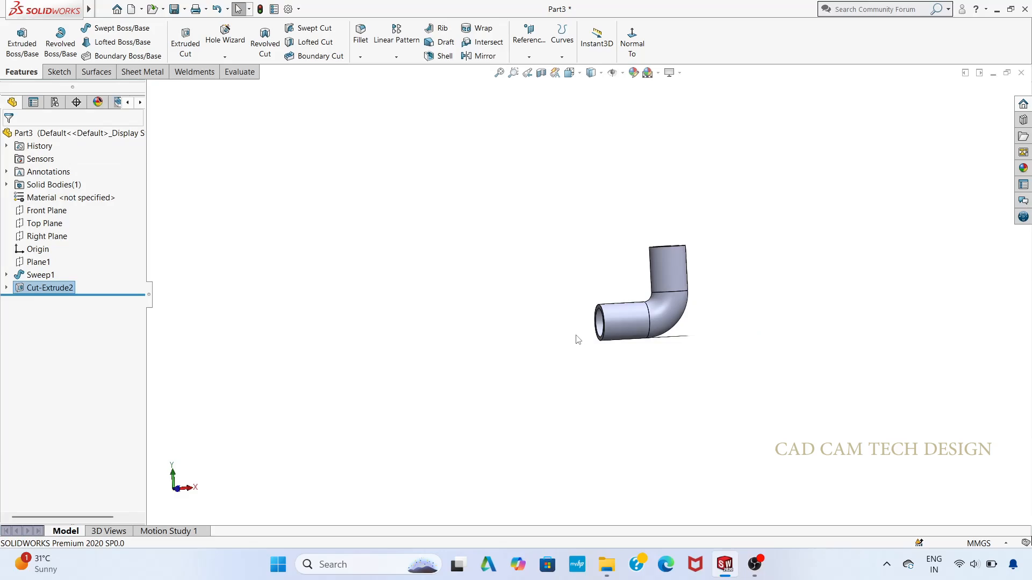
{"action": "scroll", "coordinate": [576, 339], "scroll_direction": "down", "scroll_amount": 1}
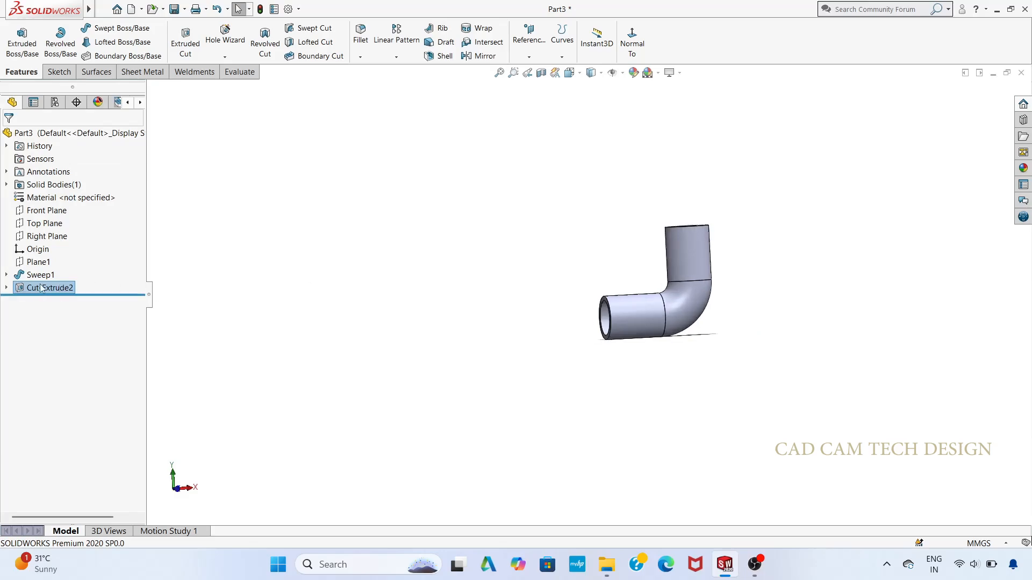
{"action": "key", "text": "ctrl+z"}
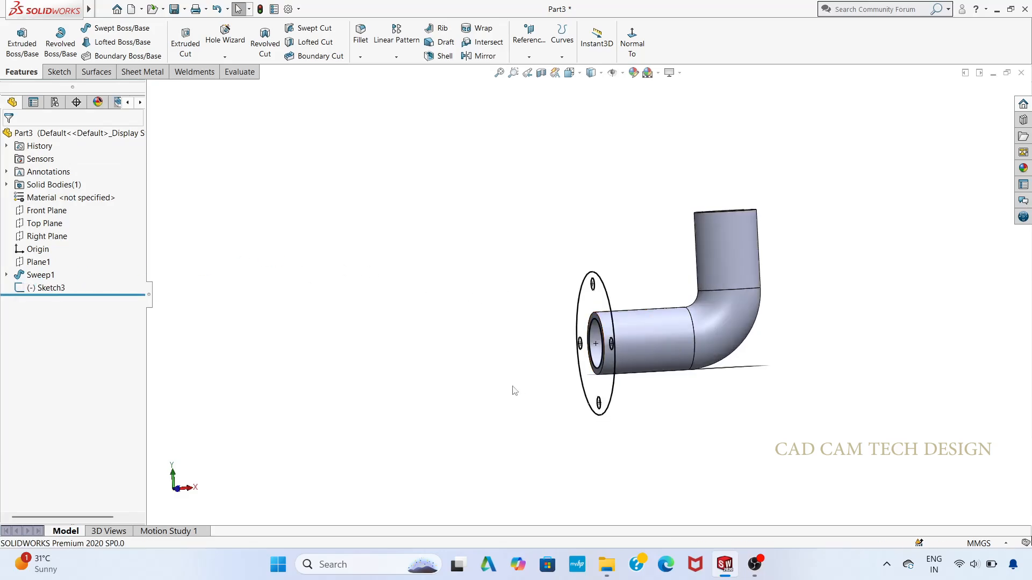
Step: Cut the end of the elbow's horizontal leg with a 20 mm blind Extruded Cut of the flange sketch
{"action": "mouse_move", "coordinate": [420, 391]}
{"action": "middle_mouse_down"}
{"action": "mouse_move", "coordinate": [481, 414]}
{"action": "mouse_move", "coordinate": [491, 405]}
{"action": "mouse_move", "coordinate": [410, 401]}
{"action": "middle_mouse_up"}
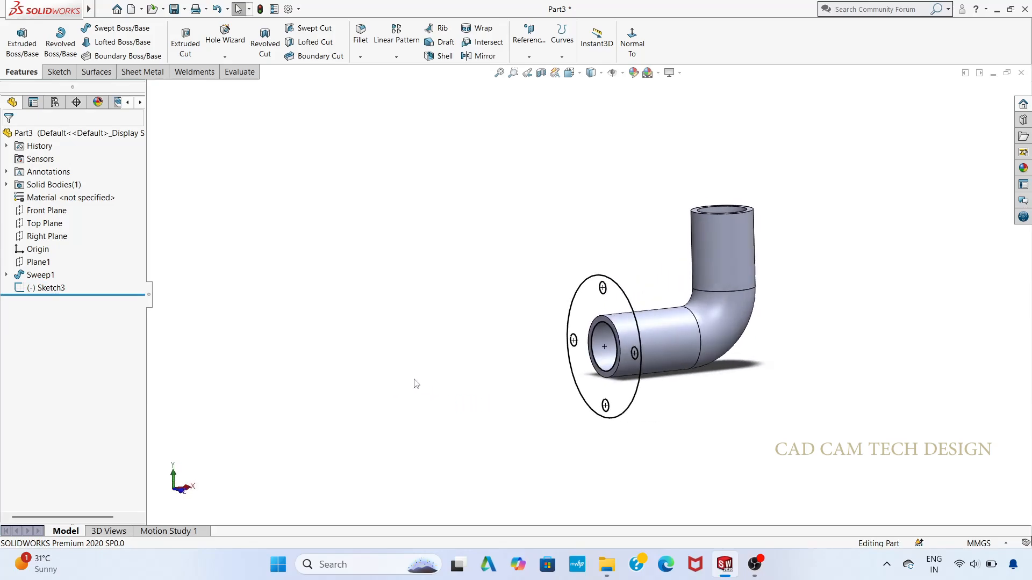
{"action": "middle_click_drag", "start_coordinate": [482, 417], "coordinate": [428, 401]}
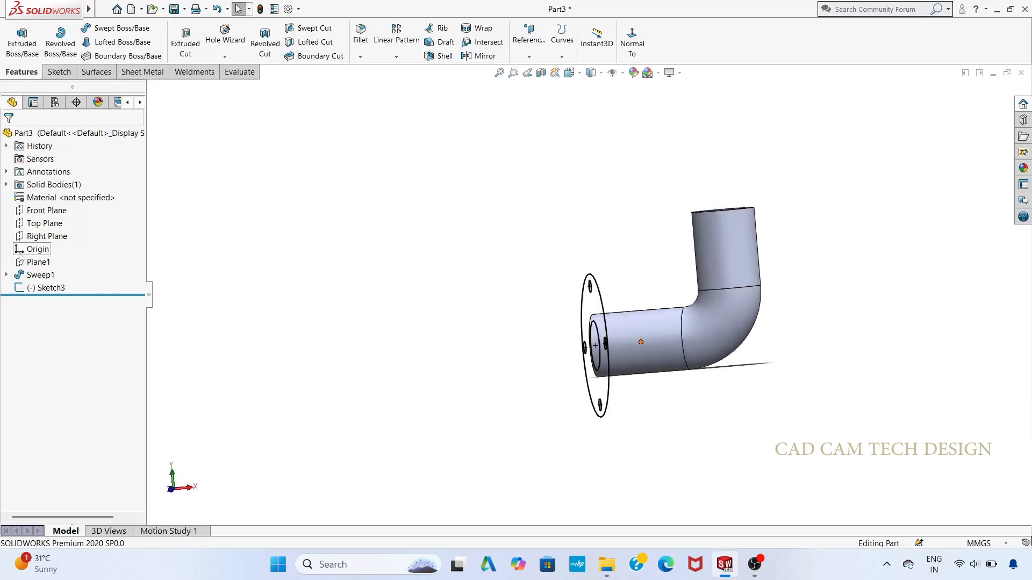
{"action": "left_click", "coordinate": [46, 288]}
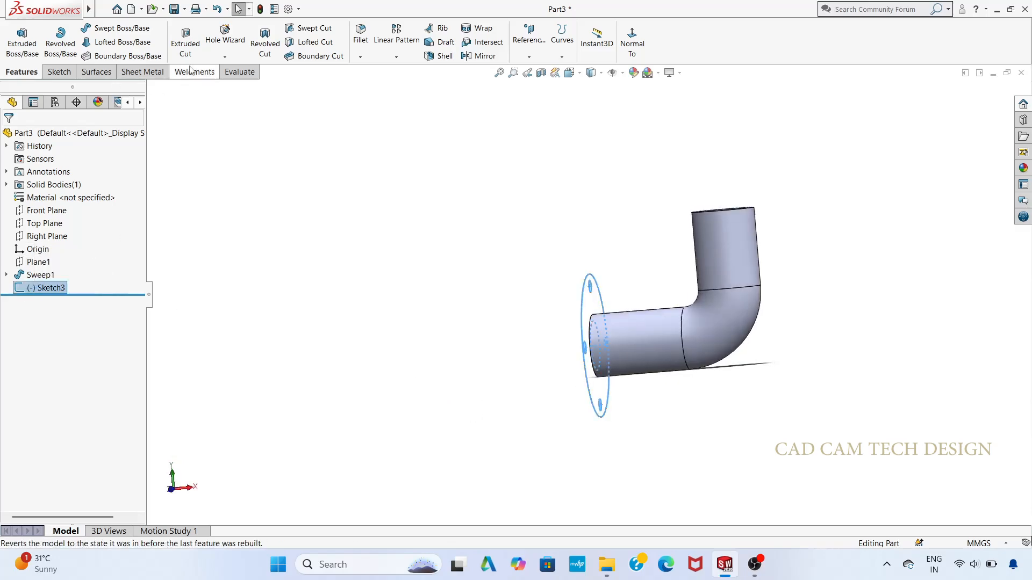
{"action": "left_click", "coordinate": [185, 42]}
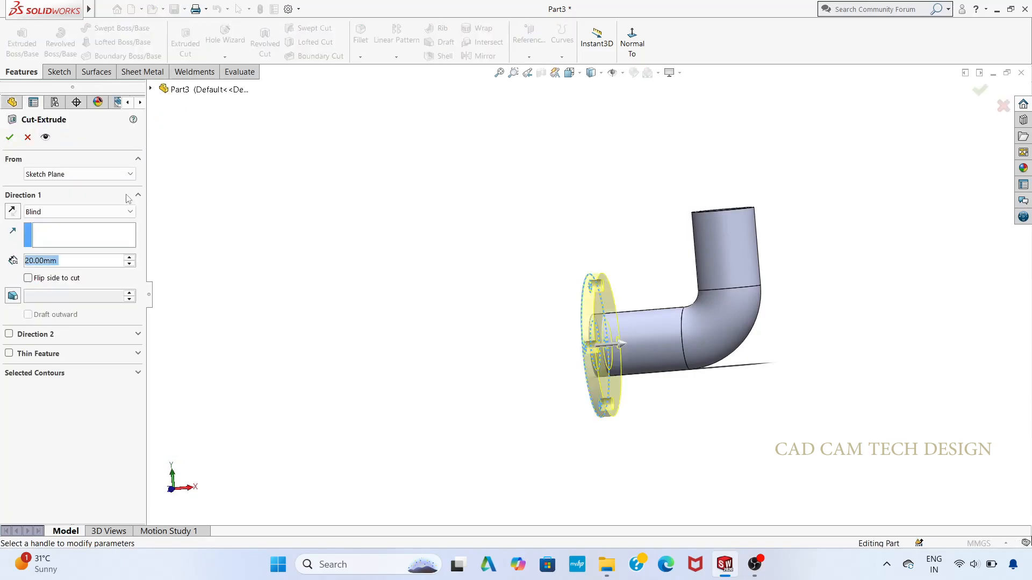
{"action": "left_click", "coordinate": [10, 137]}
Step: Extrude the cut feature's flange sketch as a 20 mm blind boss in the reversed direction, towards the pipe, merged with the elbow
{"action": "left_click", "coordinate": [23, 47]}
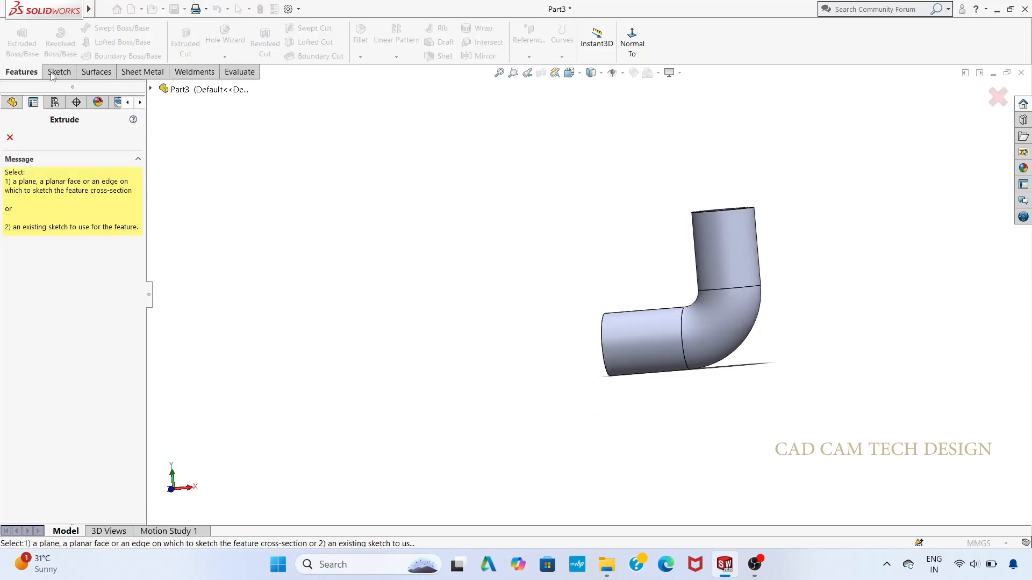
{"action": "left_click", "coordinate": [9, 137]}
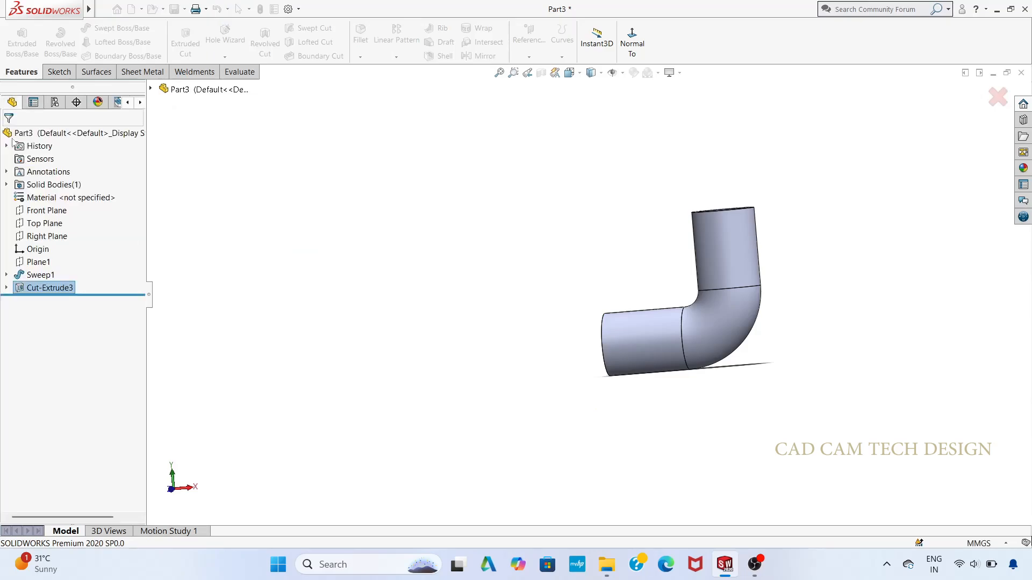
{"action": "left_click", "coordinate": [6, 288]}
{"action": "left_click", "coordinate": [58, 300]}
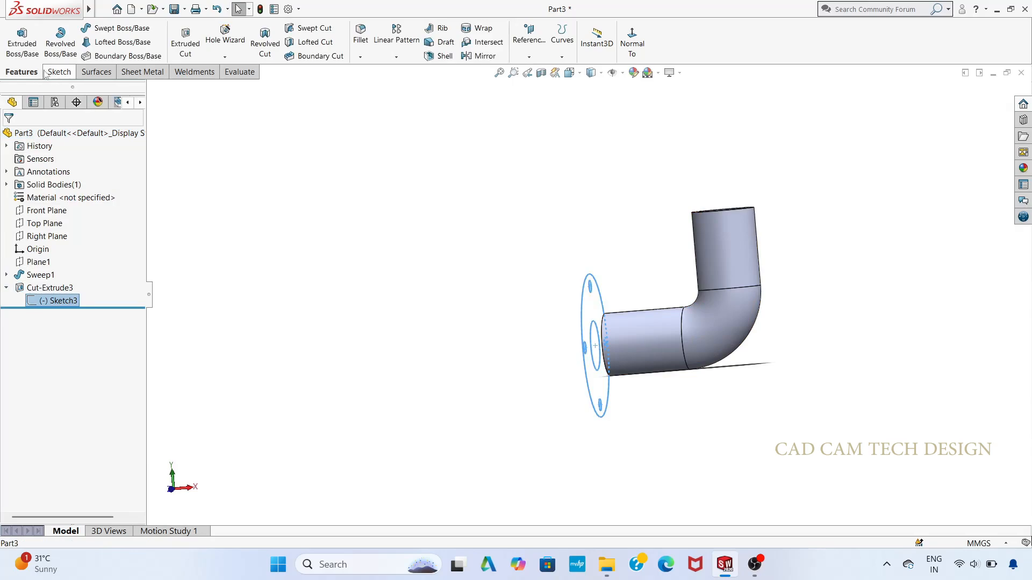
{"action": "left_click", "coordinate": [22, 41]}
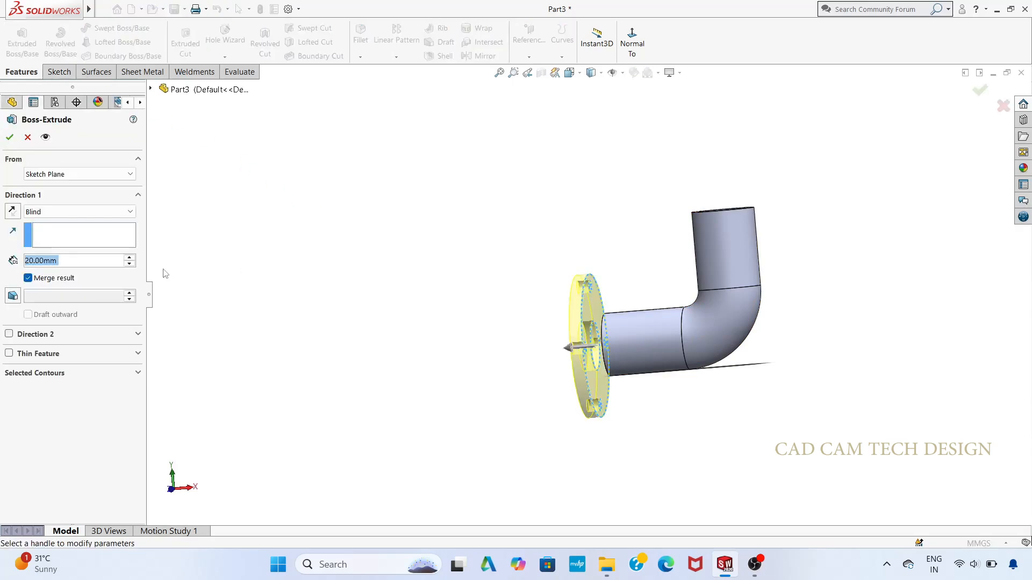
{"action": "left_click", "coordinate": [12, 211]}
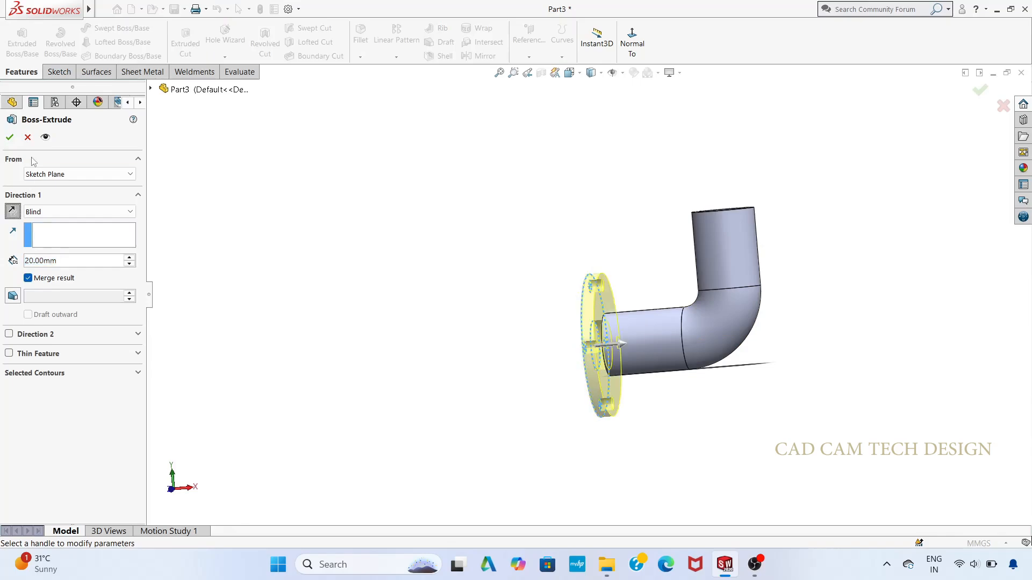
{"action": "left_click", "coordinate": [9, 137]}
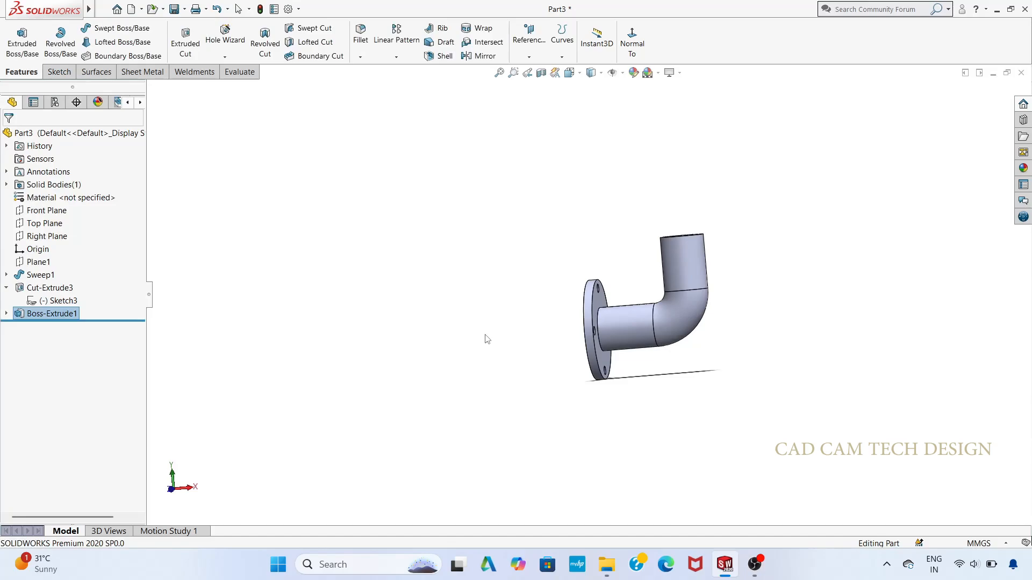
Step: Start a new sketch on the ring-shaped end face of the elbow's vertical leg and face it straight on
{"action": "middle_click_drag", "start_coordinate": [486, 339], "coordinate": [518, 429]}
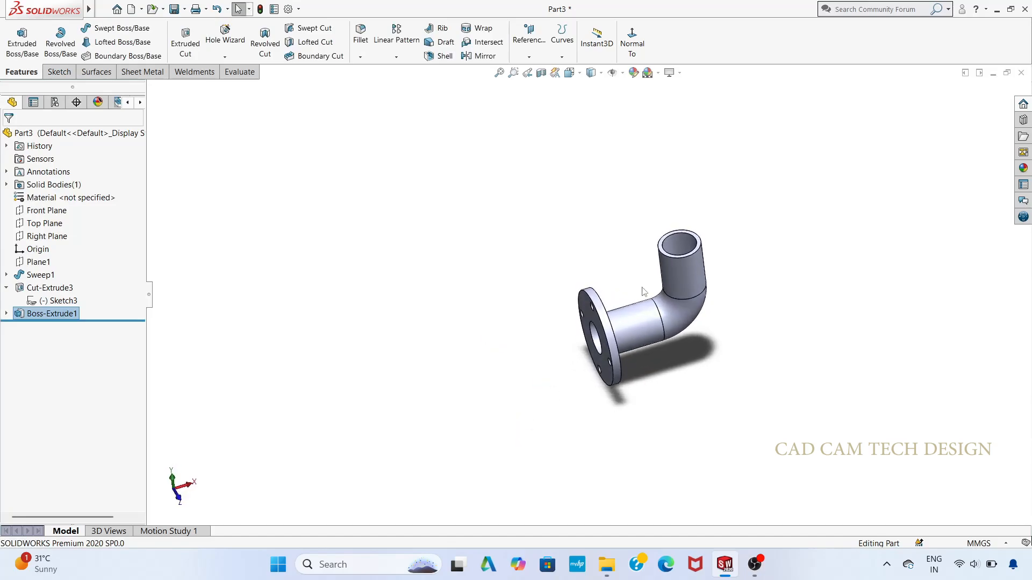
{"action": "left_click", "coordinate": [698, 245]}
{"action": "left_click", "coordinate": [747, 210]}
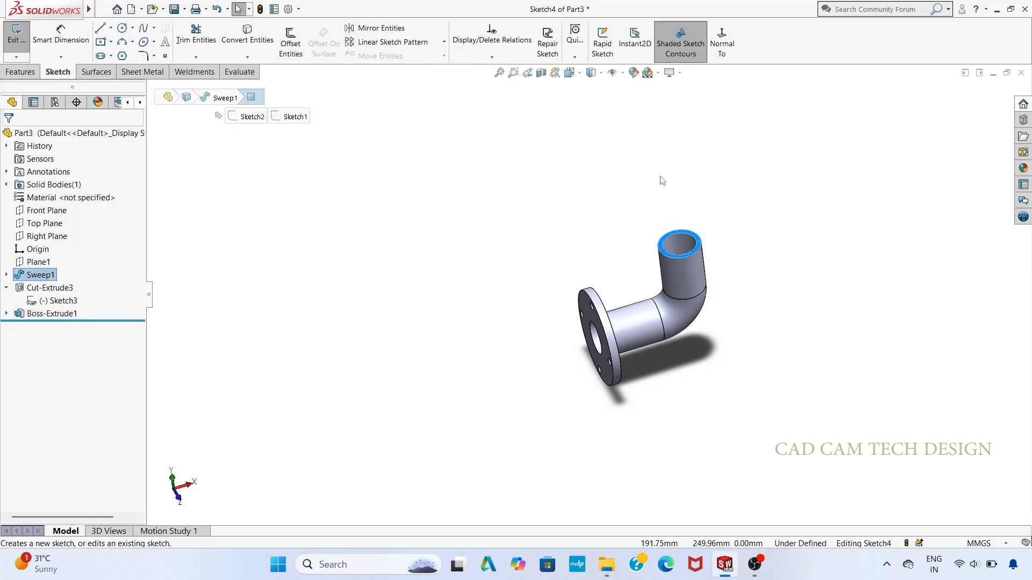
{"action": "key", "text": "ctrl+8"}
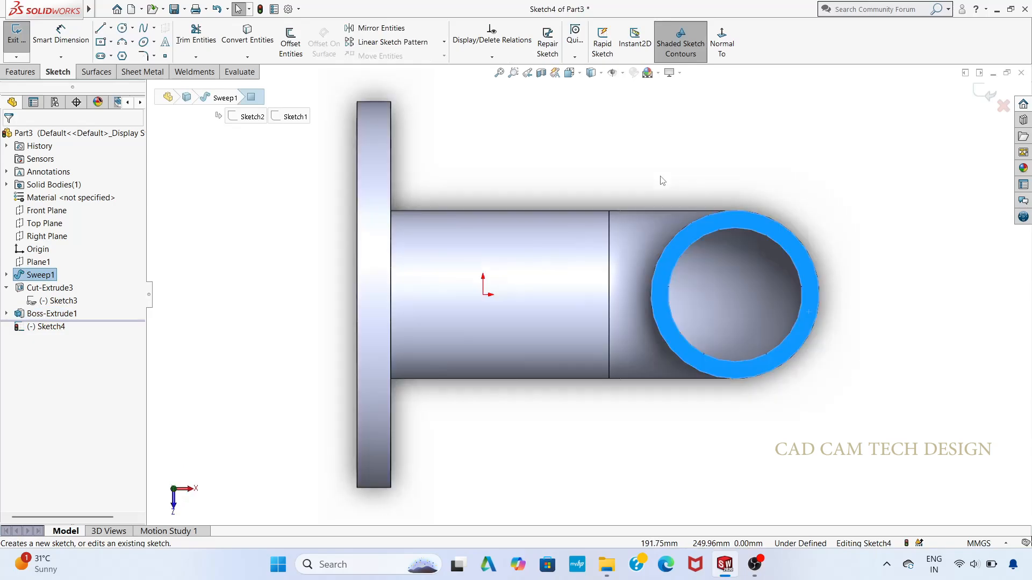
{"action": "left_click", "coordinate": [662, 181]}
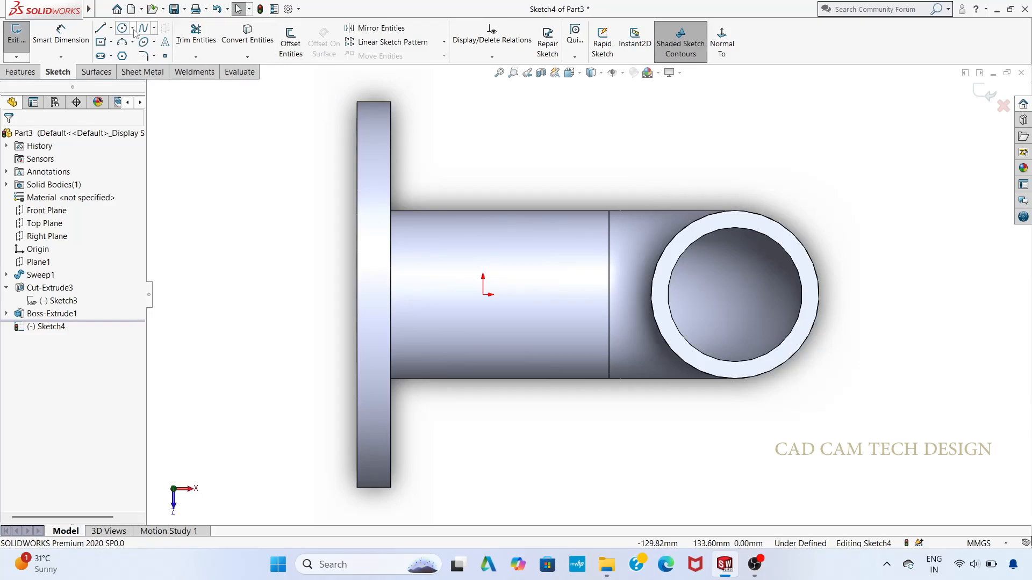
Step: Sketch a 200 x 200 mm center rectangle centred on the opening of the elbow's vertical leg
{"action": "left_click", "coordinate": [110, 41]}
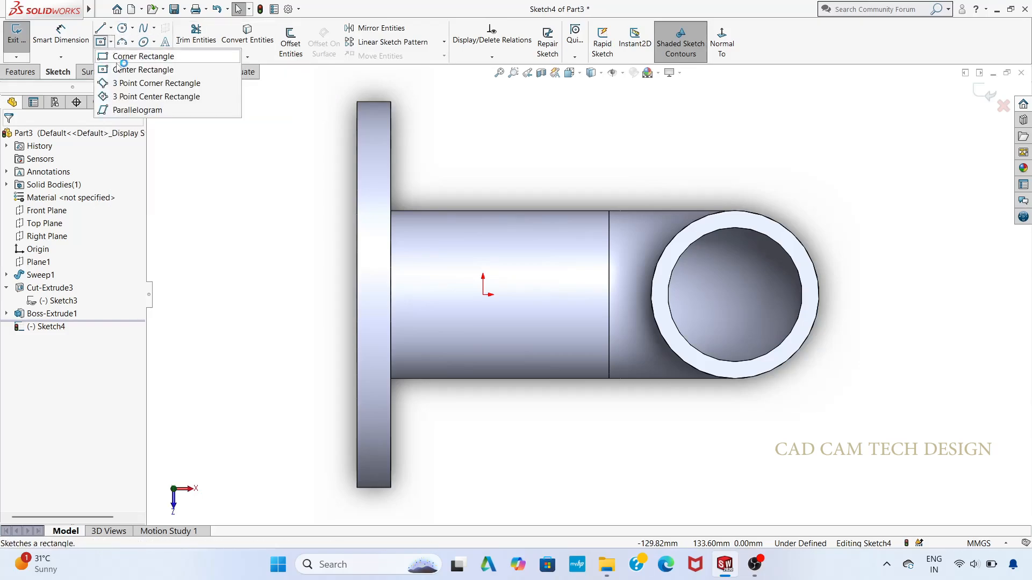
{"action": "left_click", "coordinate": [134, 69]}
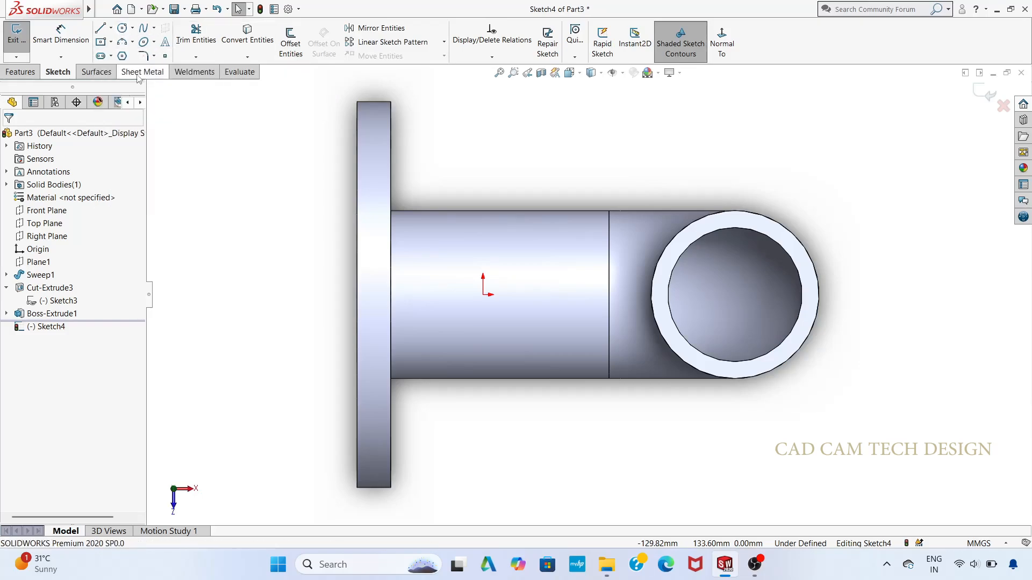
{"action": "left_click", "coordinate": [735, 294]}
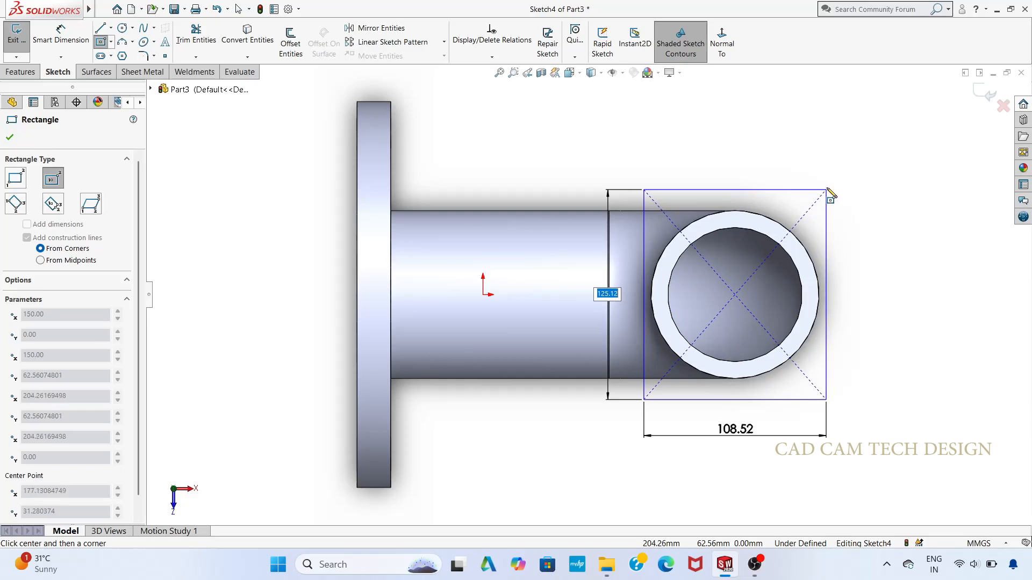
{"action": "type", "text": "200"}
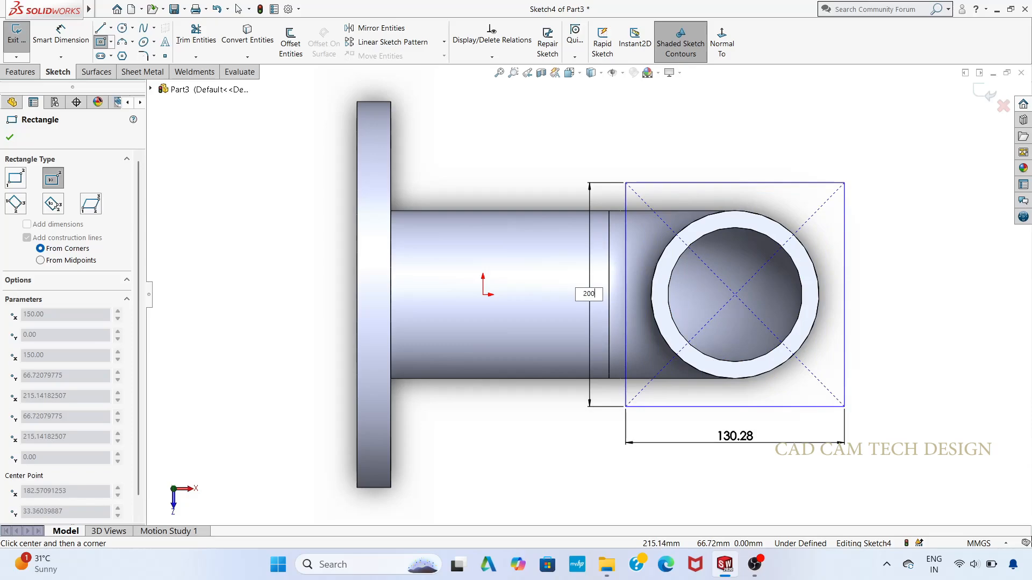
{"action": "key", "text": "Return"}
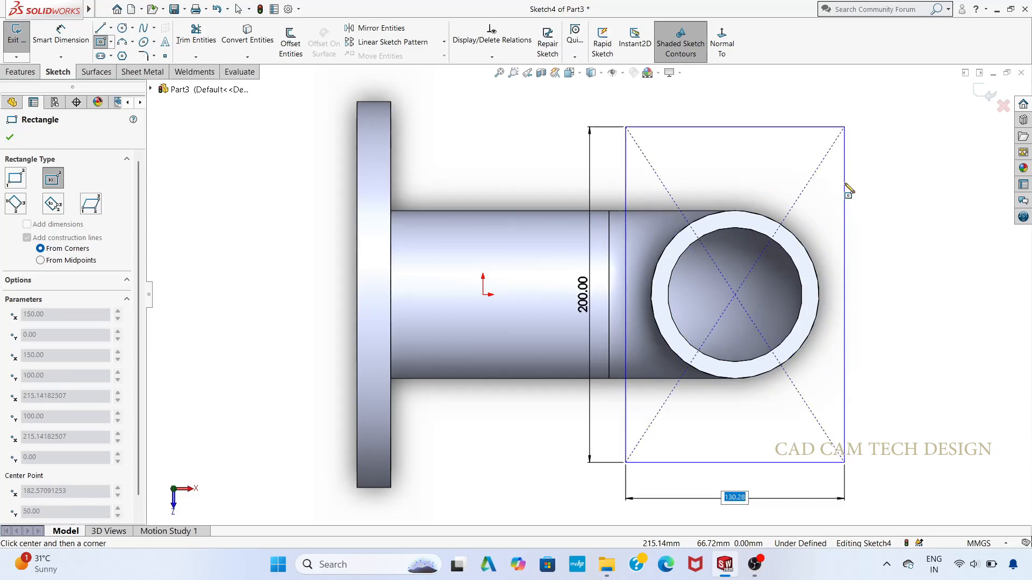
{"action": "type", "text": "200"}
{"action": "key", "text": "Return"}
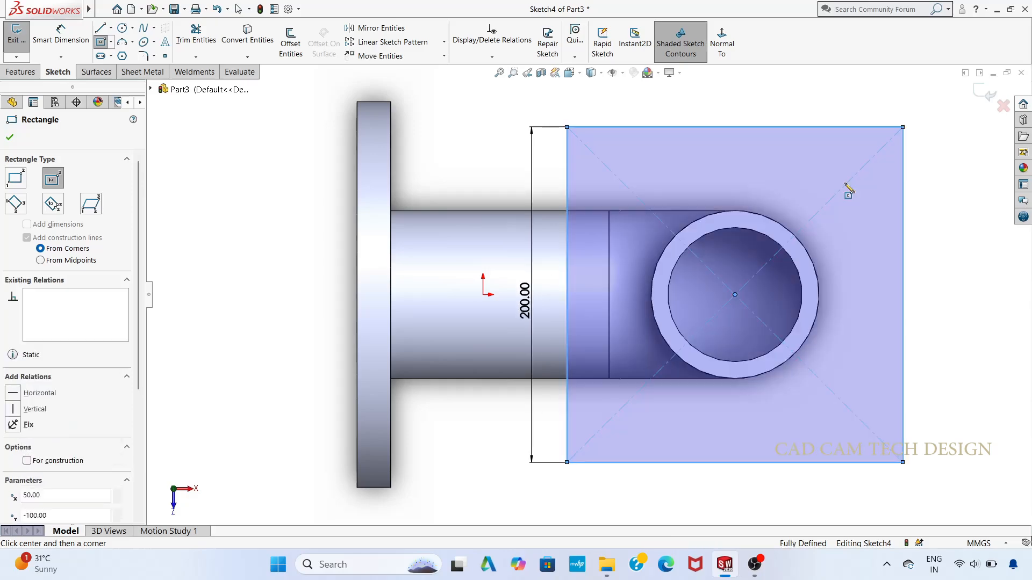
{"action": "scroll", "coordinate": [835, 179], "scroll_direction": "up", "scroll_amount": 1}
{"action": "scroll", "coordinate": [808, 241], "scroll_direction": "up", "scroll_amount": 2}
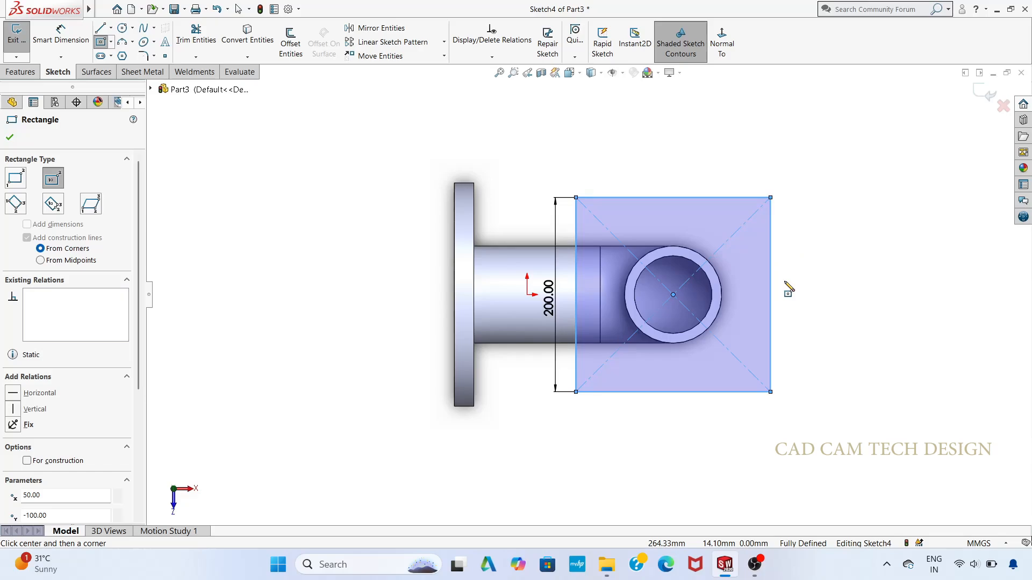
{"action": "key", "text": "Escape"}
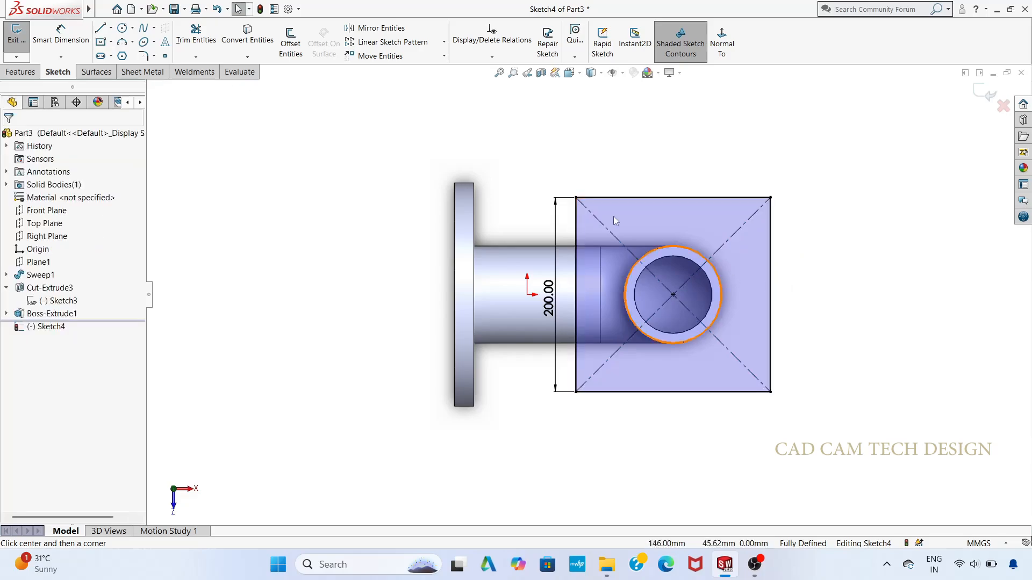
Step: Round all four corners of the square with 20 mm sketch fillets, accepting removal of the equal-length relations
{"action": "left_click", "coordinate": [143, 55]}
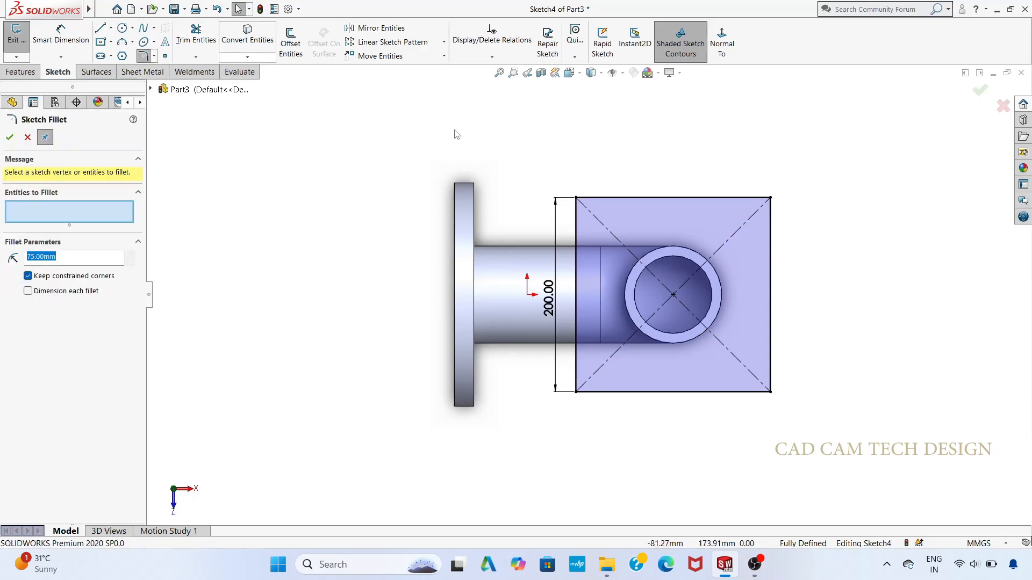
{"action": "left_click", "coordinate": [576, 198]}
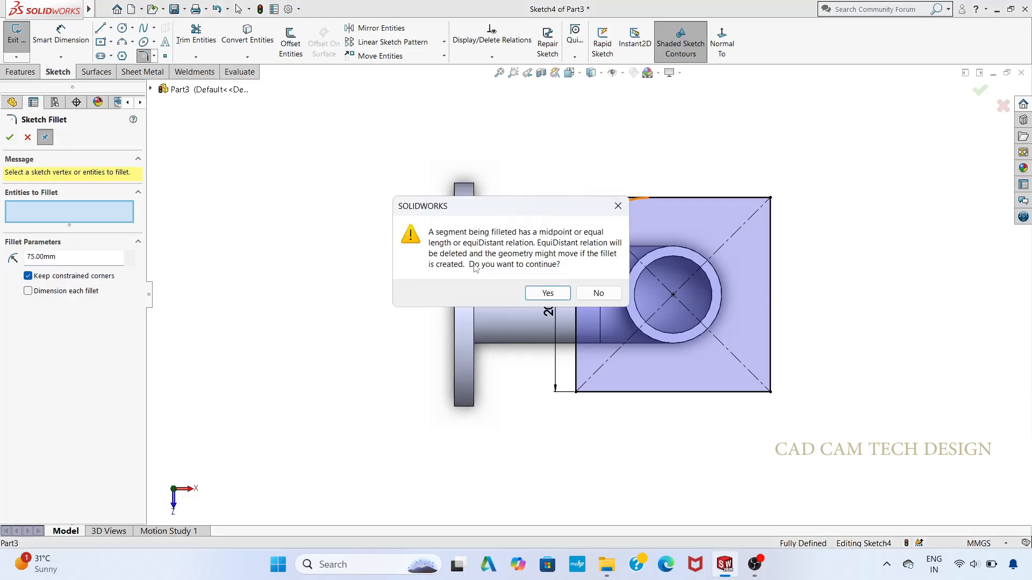
{"action": "left_click", "coordinate": [547, 293]}
{"action": "left_click_drag", "start_coordinate": [57, 258], "coordinate": [43, 258]}
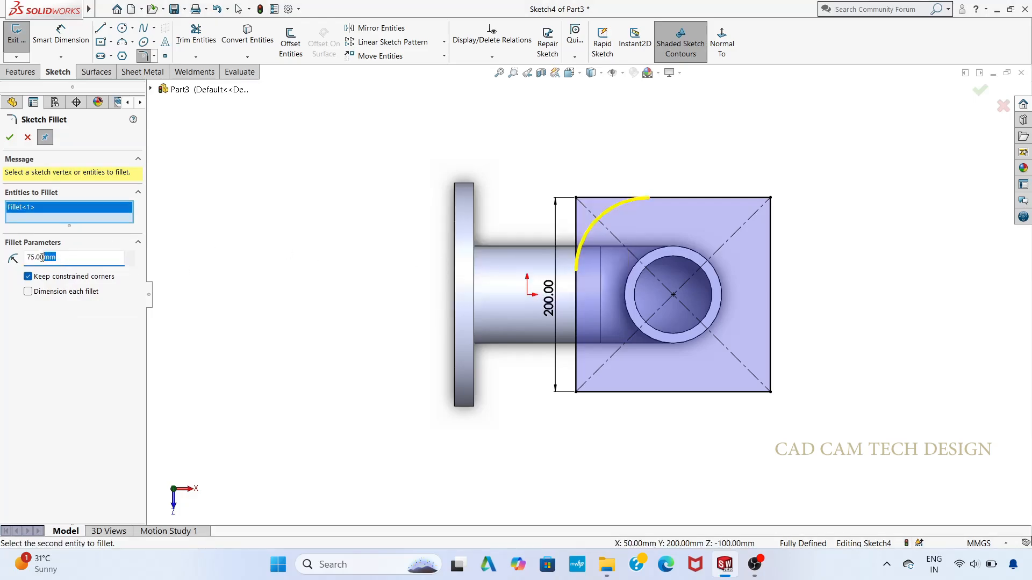
{"action": "key", "text": "BackSpace"}
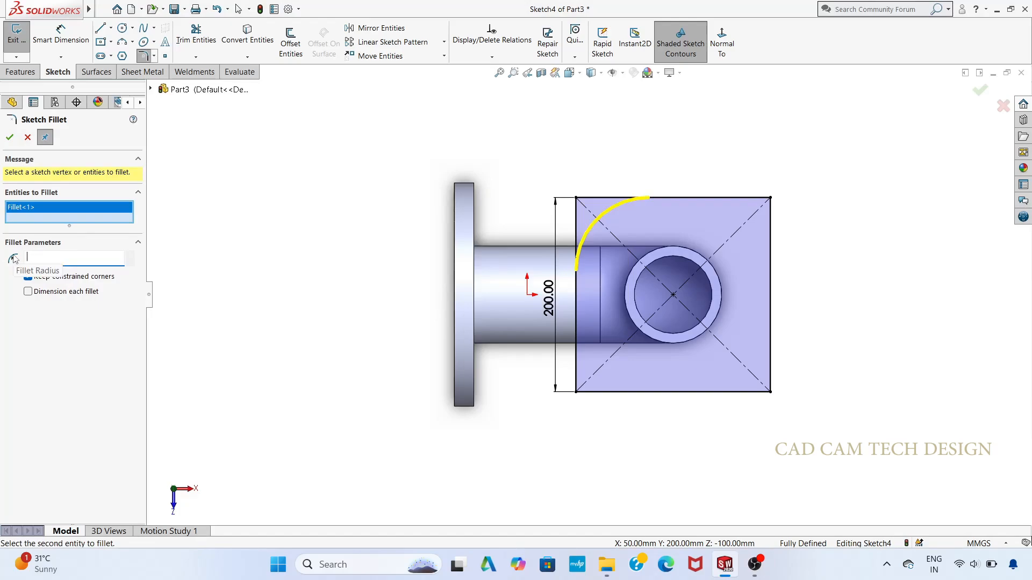
{"action": "type", "text": "20"}
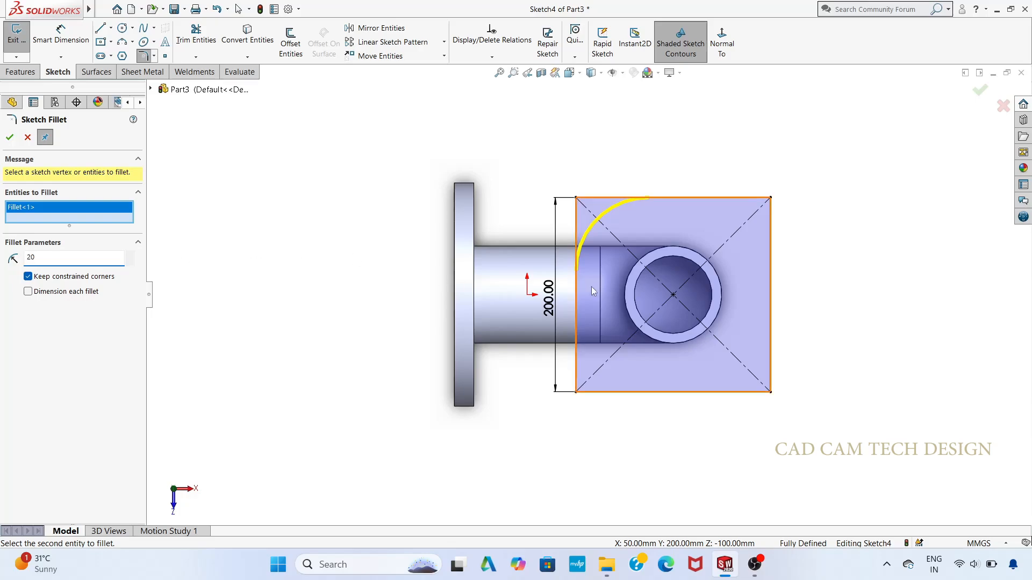
{"action": "left_click", "coordinate": [769, 199]}
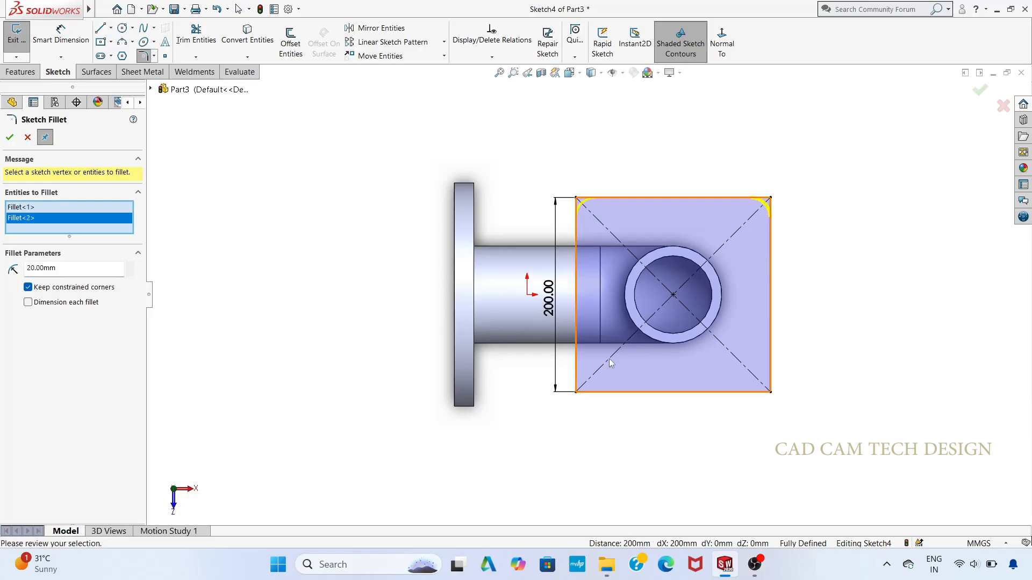
{"action": "left_click", "coordinate": [576, 389]}
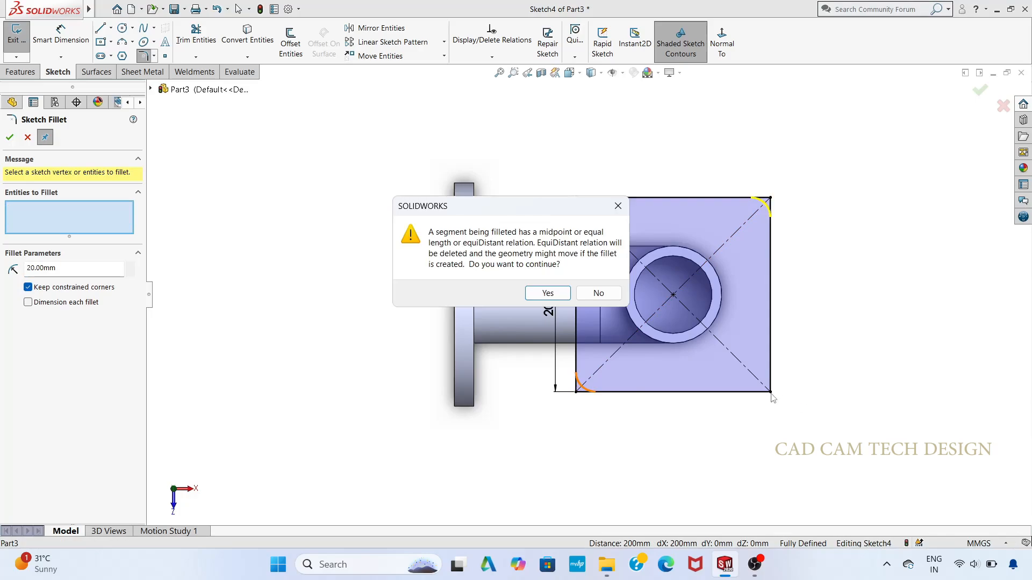
{"action": "left_click", "coordinate": [548, 293]}
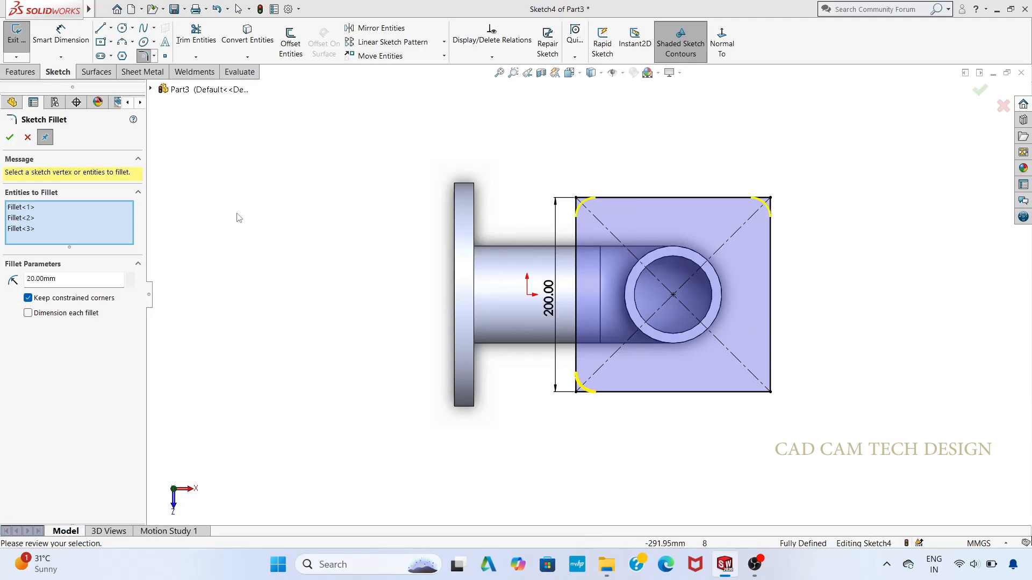
{"action": "left_click", "coordinate": [770, 391]}
{"action": "left_click", "coordinate": [548, 293]}
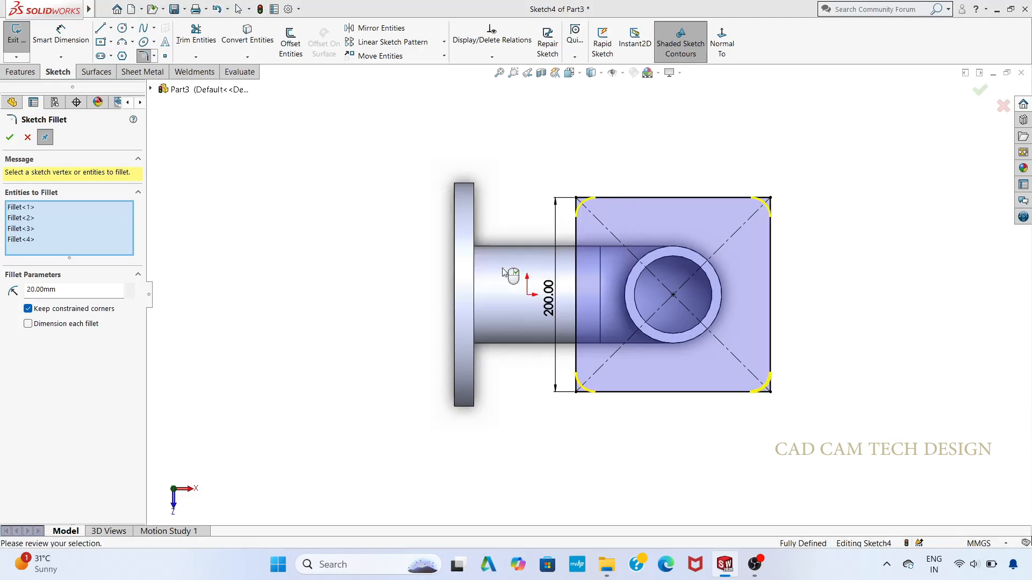
{"action": "left_click", "coordinate": [10, 137]}
{"action": "left_click", "coordinate": [145, 9]}
Step: Draw 20 mm diameter circles at the fillet centres of the two square corners nearer the round flange
{"action": "left_click", "coordinate": [123, 28]}
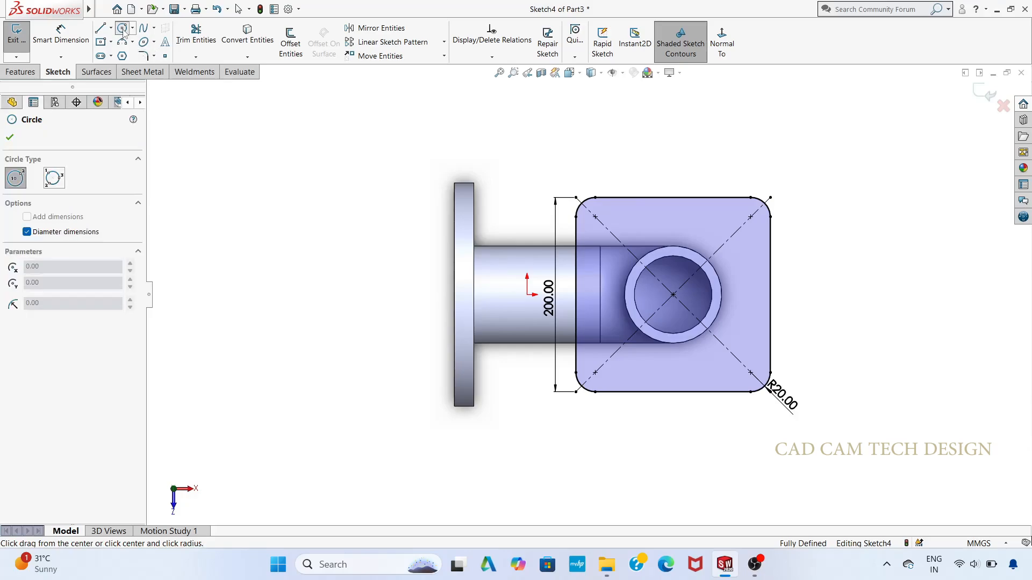
{"action": "scroll", "coordinate": [692, 358], "scroll_direction": "up", "scroll_amount": 3}
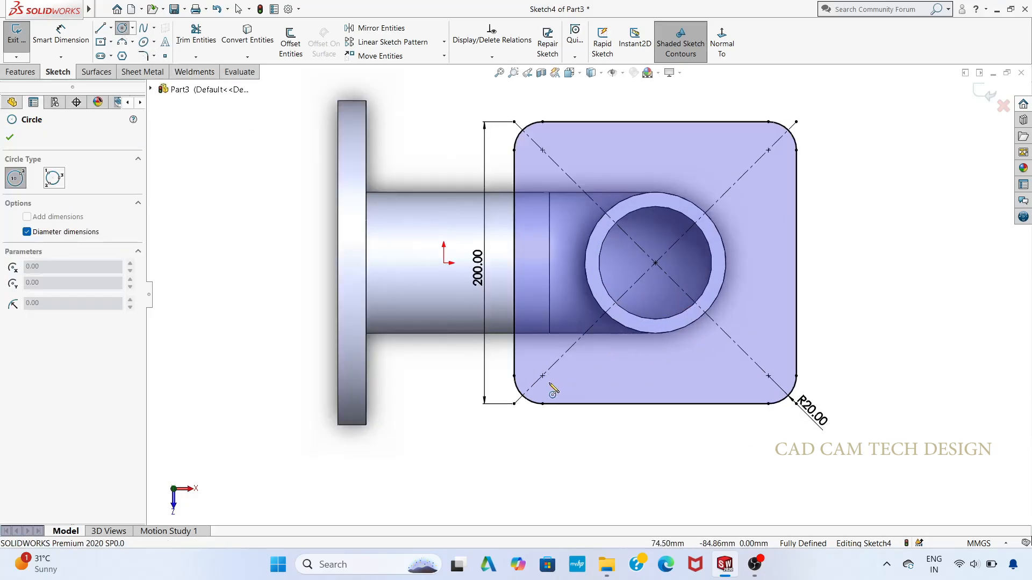
{"action": "left_click", "coordinate": [542, 376]}
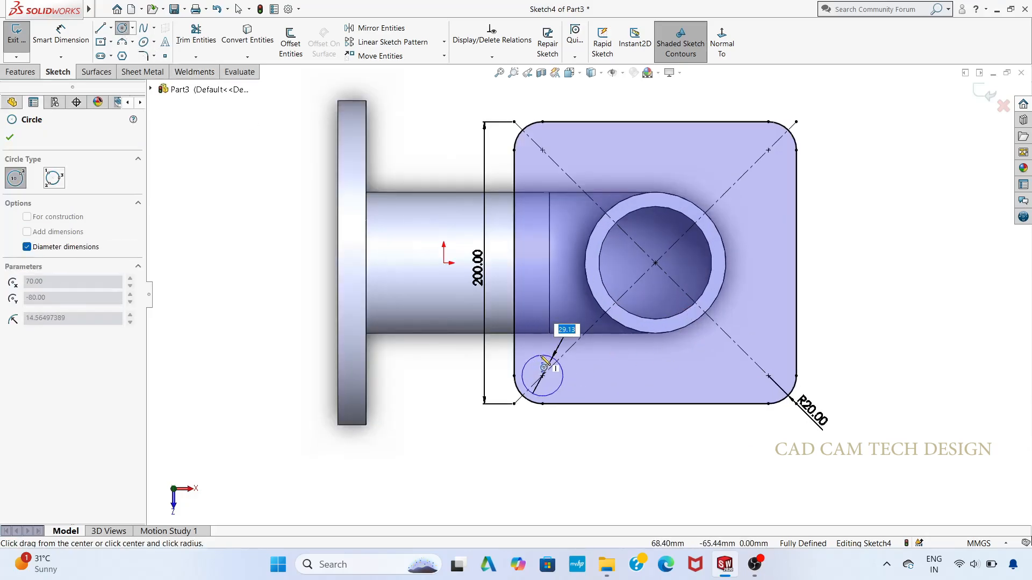
{"action": "type", "text": "20"}
{"action": "key", "text": "Return"}
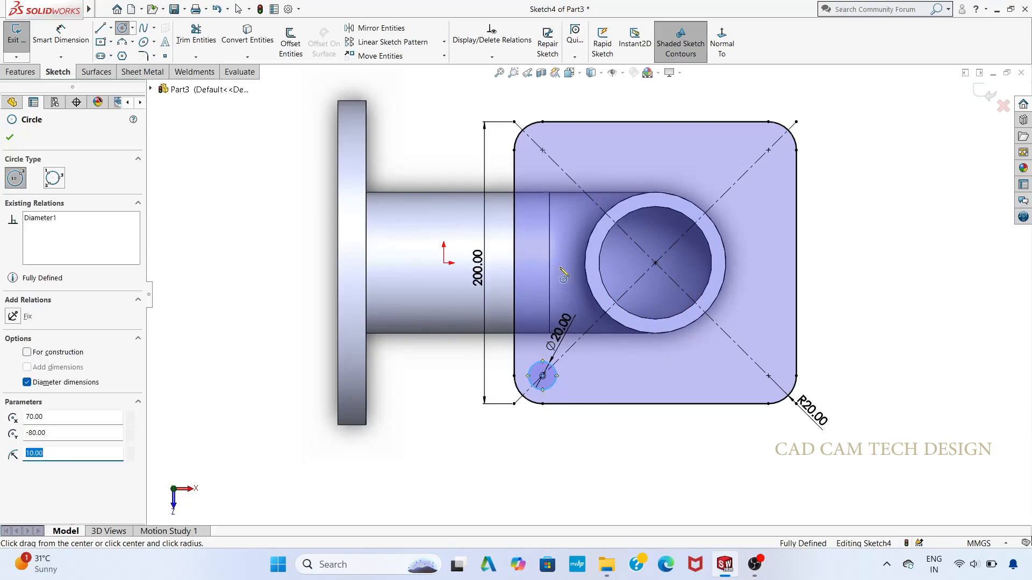
{"action": "left_click", "coordinate": [542, 150]}
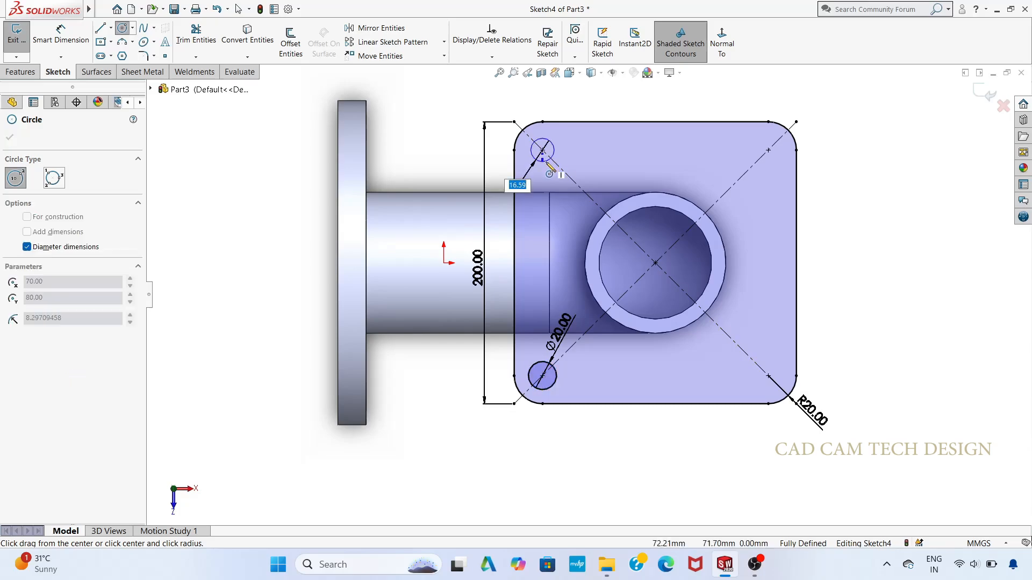
{"action": "type", "text": "20"}
{"action": "key", "text": "Return"}
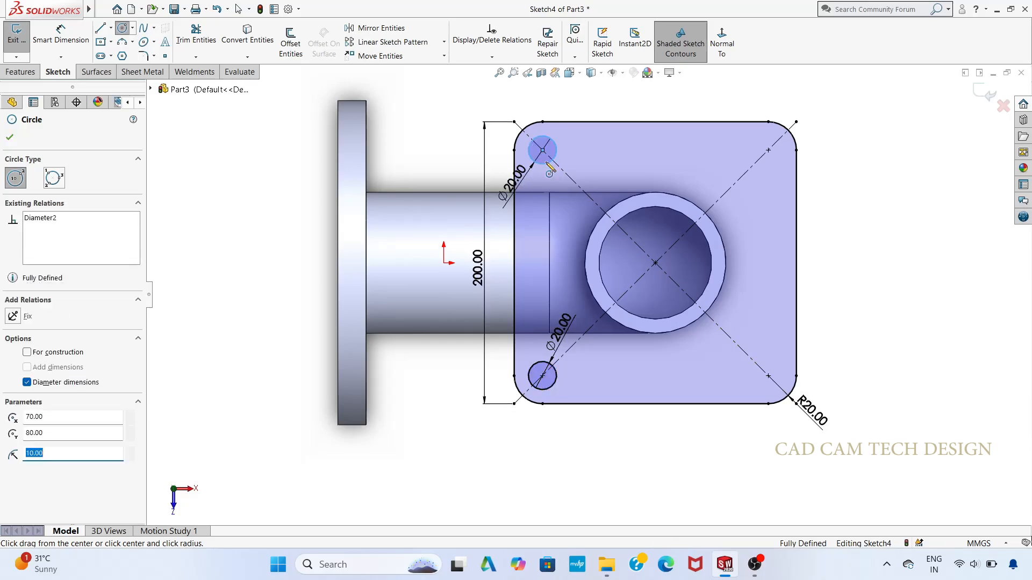
Step: Draw 20 mm diameter circles at the fillet centres of the two square corners farther from the round flange
{"action": "left_click", "coordinate": [767, 150]}
{"action": "type", "text": "2"}
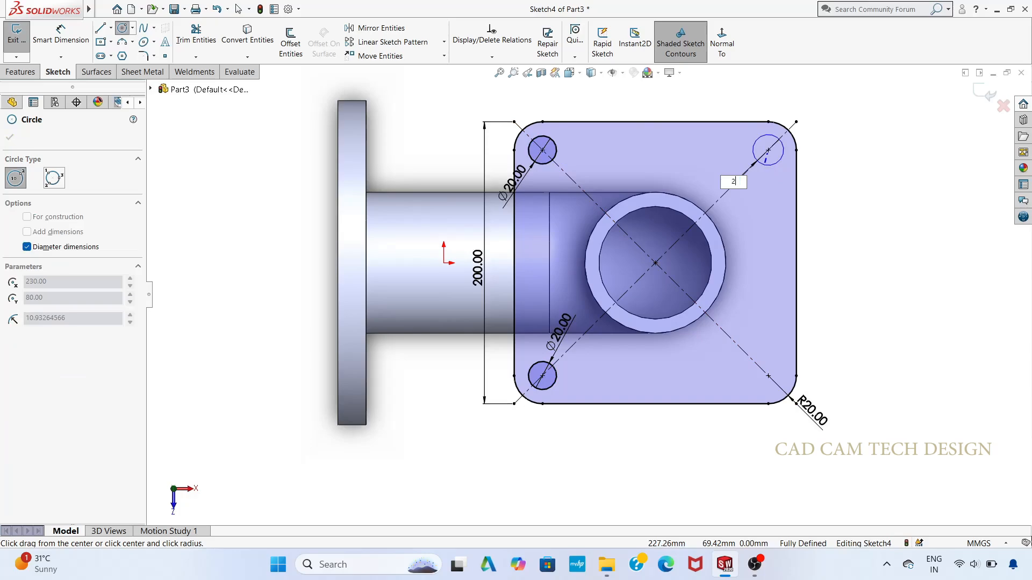
{"action": "type", "text": "0"}
{"action": "key", "text": "Return"}
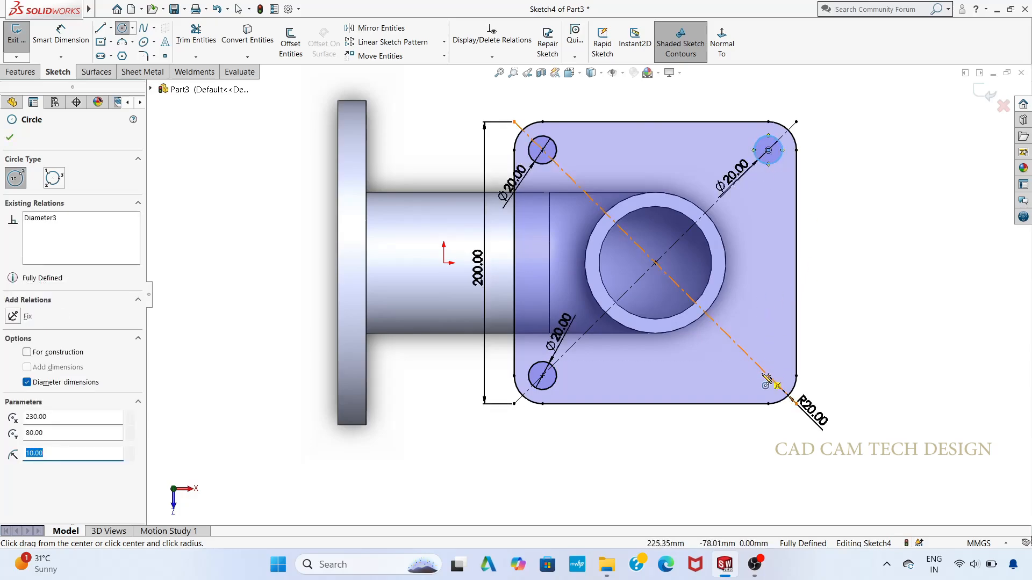
{"action": "left_click", "coordinate": [768, 375]}
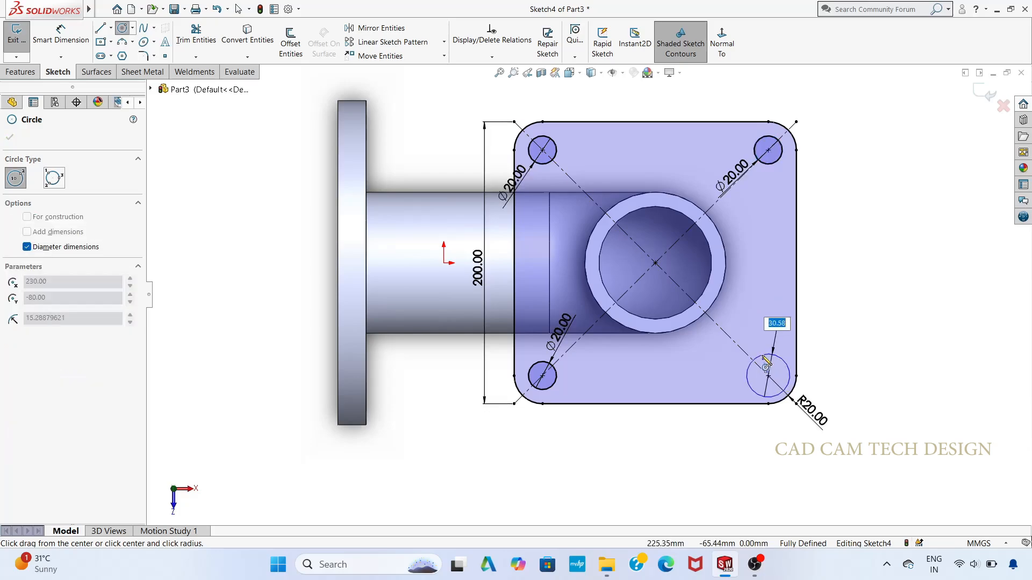
{"action": "type", "text": "20"}
{"action": "key", "text": "Return"}
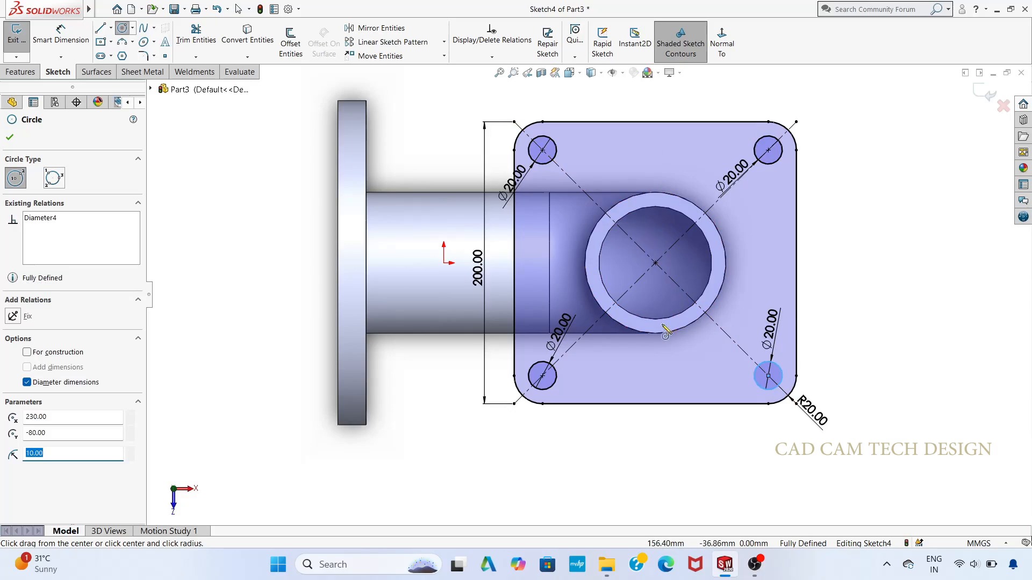
{"action": "scroll", "coordinate": [664, 344], "scroll_direction": "up", "scroll_amount": 2}
{"action": "key", "text": "Escape"}
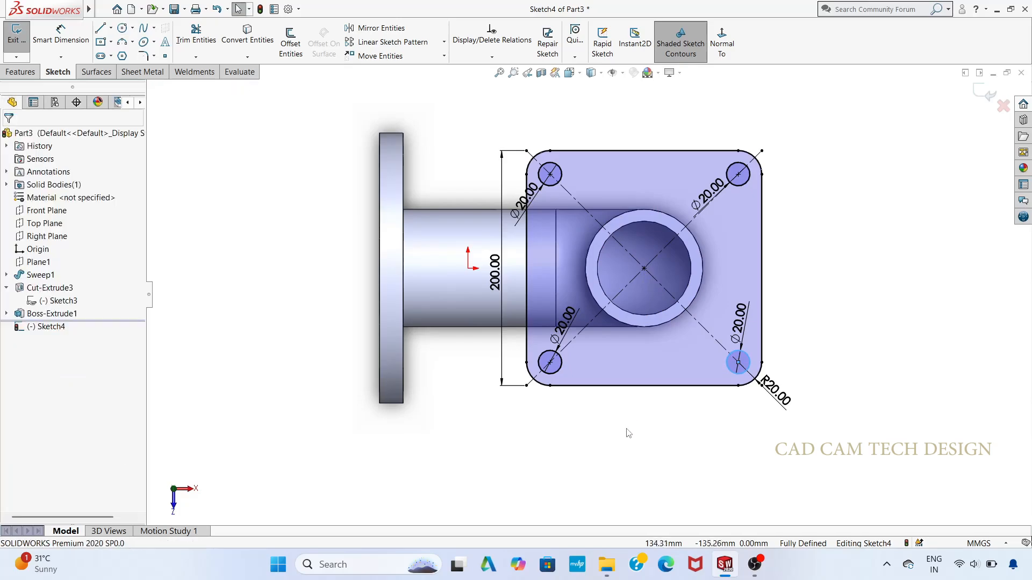
Step: Convert the inner circular edge of the vertical leg's end face into an entity of the flange sketch
{"action": "mouse_move", "coordinate": [624, 428]}
{"action": "middle_mouse_down"}
{"action": "mouse_move", "coordinate": [628, 447]}
{"action": "mouse_move", "coordinate": [632, 279]}
{"action": "middle_mouse_up"}
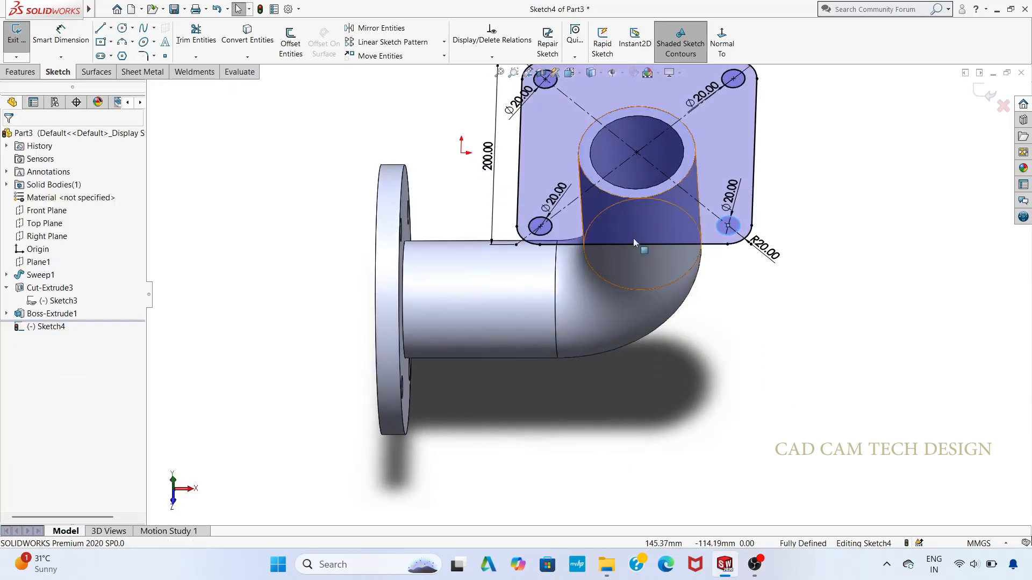
{"action": "left_click", "coordinate": [110, 28]}
{"action": "left_click", "coordinate": [132, 28]}
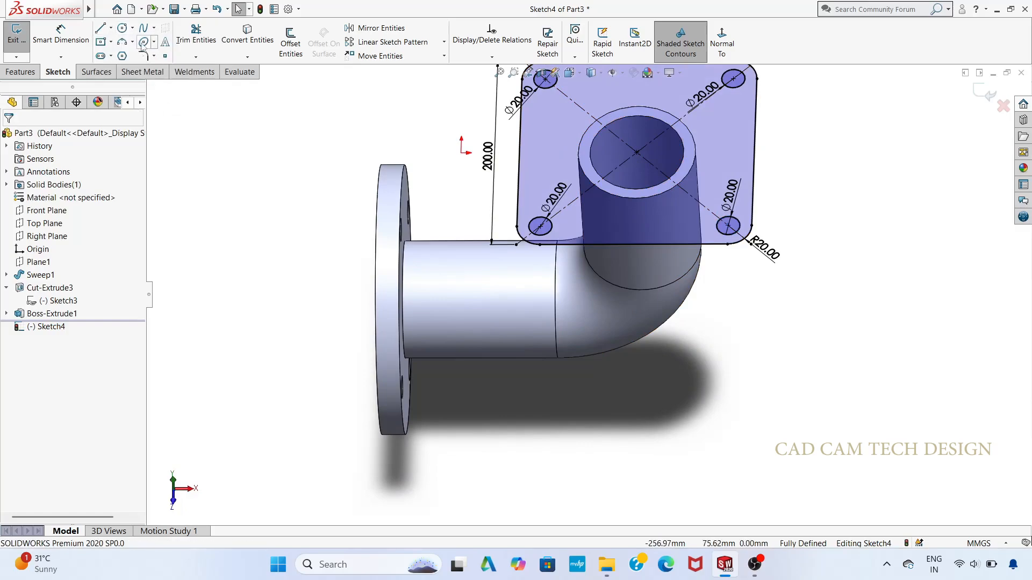
{"action": "left_click", "coordinate": [122, 28]}
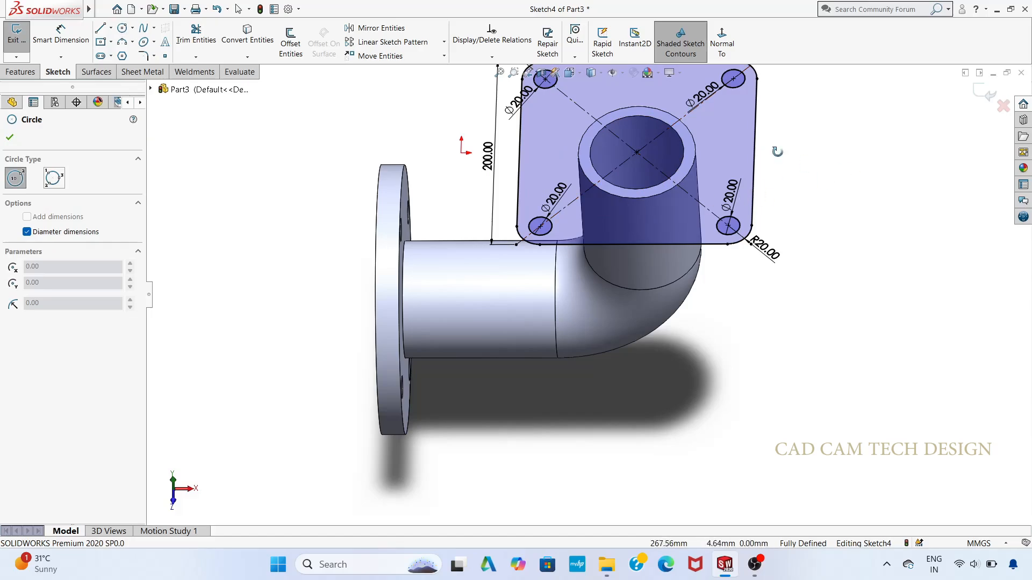
{"action": "middle_click_drag", "start_coordinate": [775, 151], "coordinate": [795, 260]}
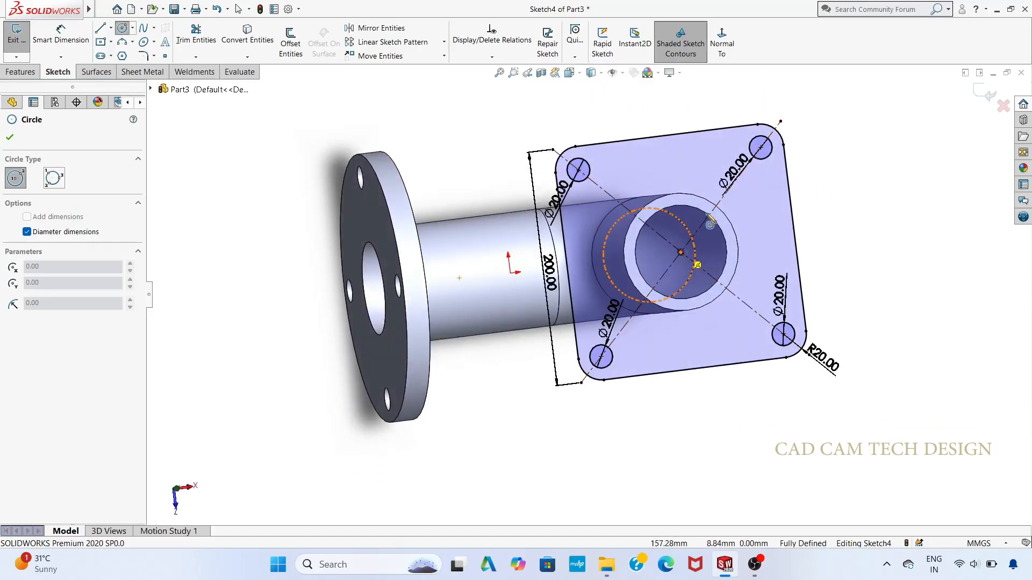
{"action": "left_click", "coordinate": [248, 35]}
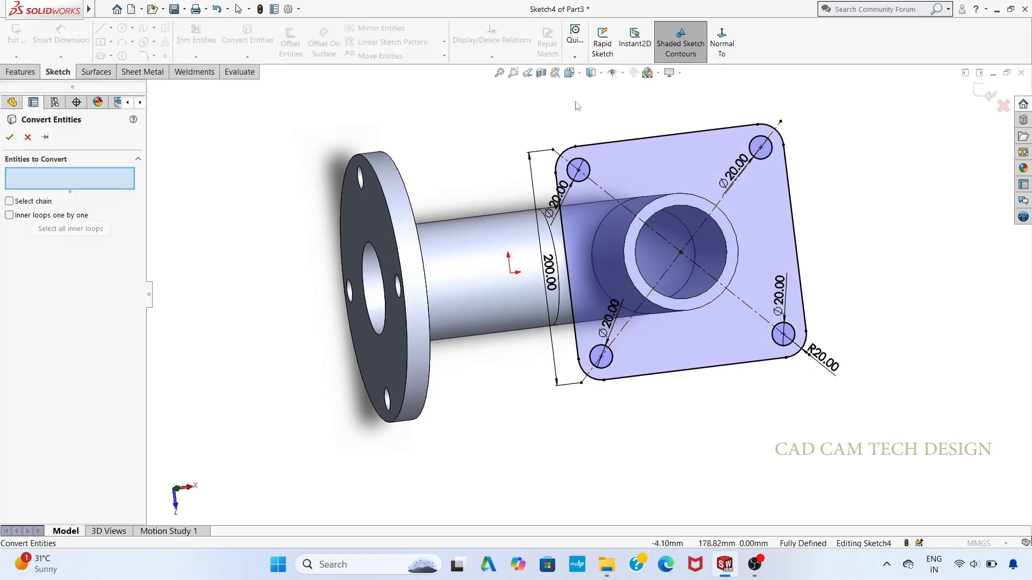
{"action": "left_click", "coordinate": [691, 205]}
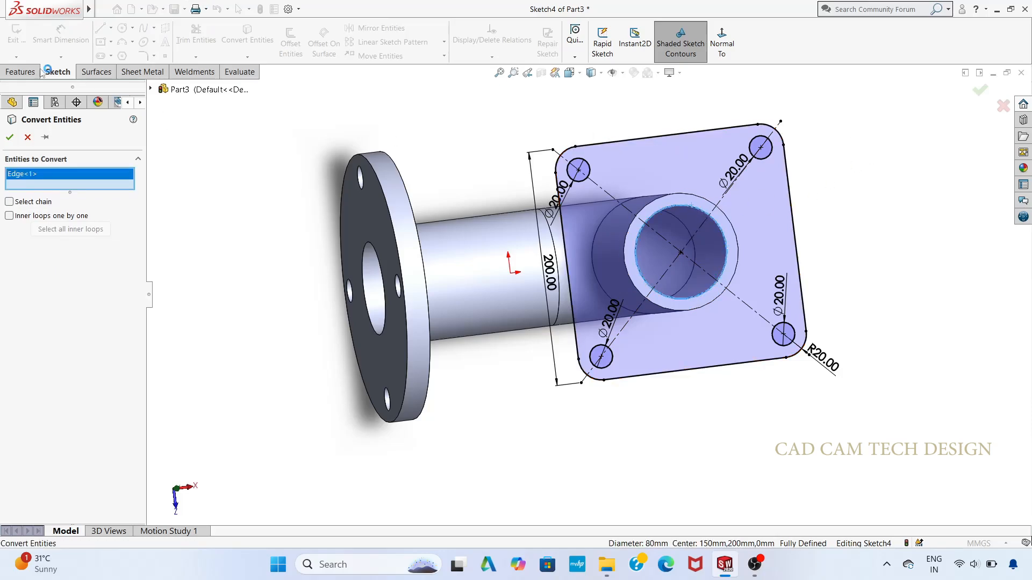
{"action": "left_click", "coordinate": [10, 137]}
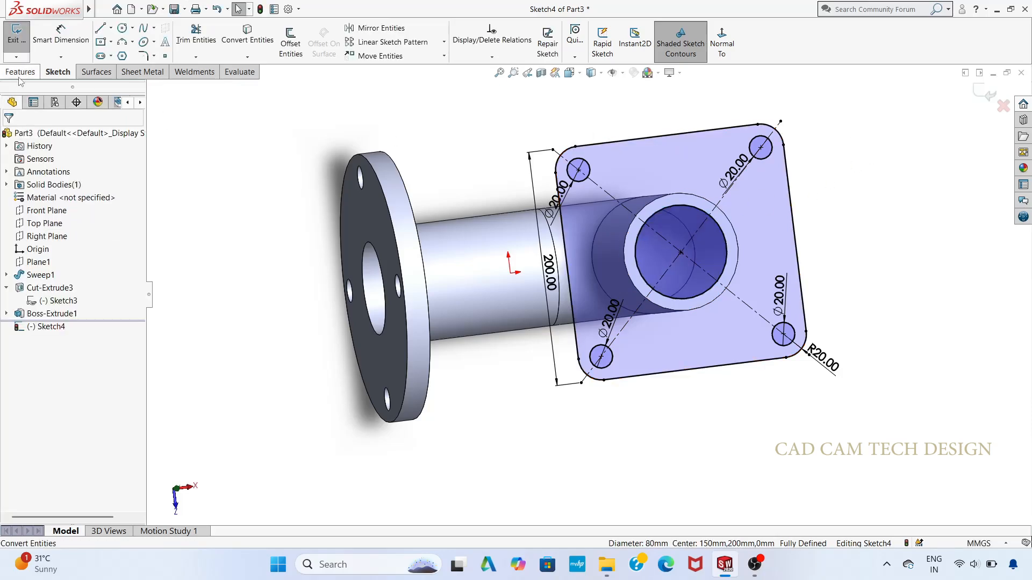
Step: Extrude the square flange sketch 20 mm blind in the reversed direction, back over the pipe leg, merged with the body
{"action": "left_click", "coordinate": [20, 71]}
{"action": "left_click", "coordinate": [21, 40]}
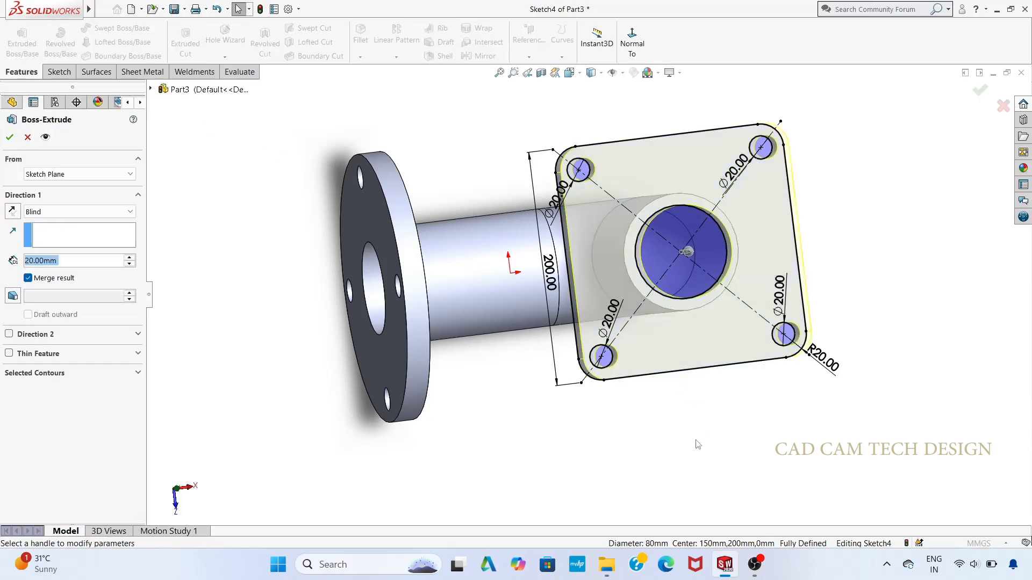
{"action": "middle_click_drag", "start_coordinate": [670, 451], "coordinate": [652, 376]}
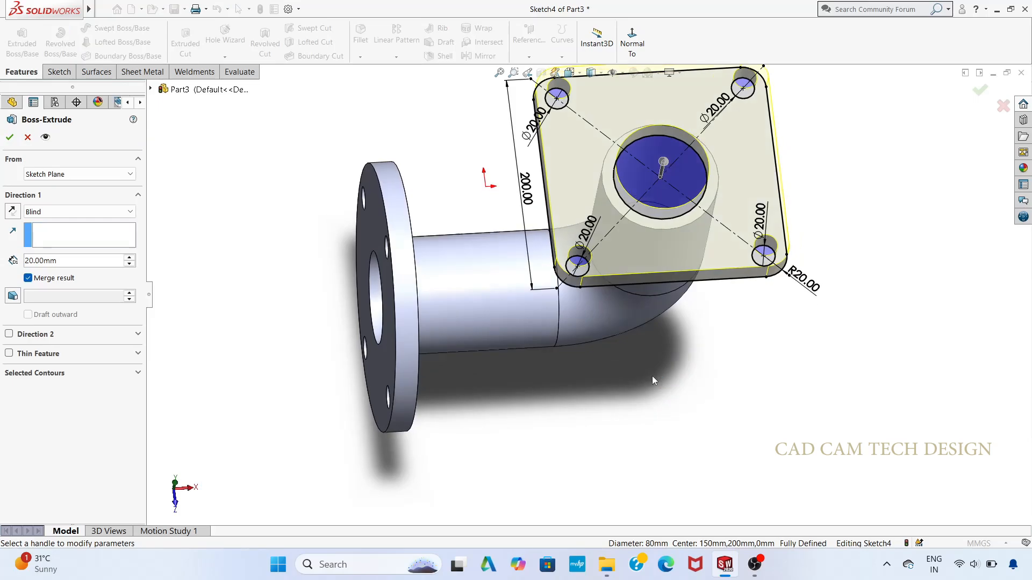
{"action": "left_click", "coordinate": [13, 211]}
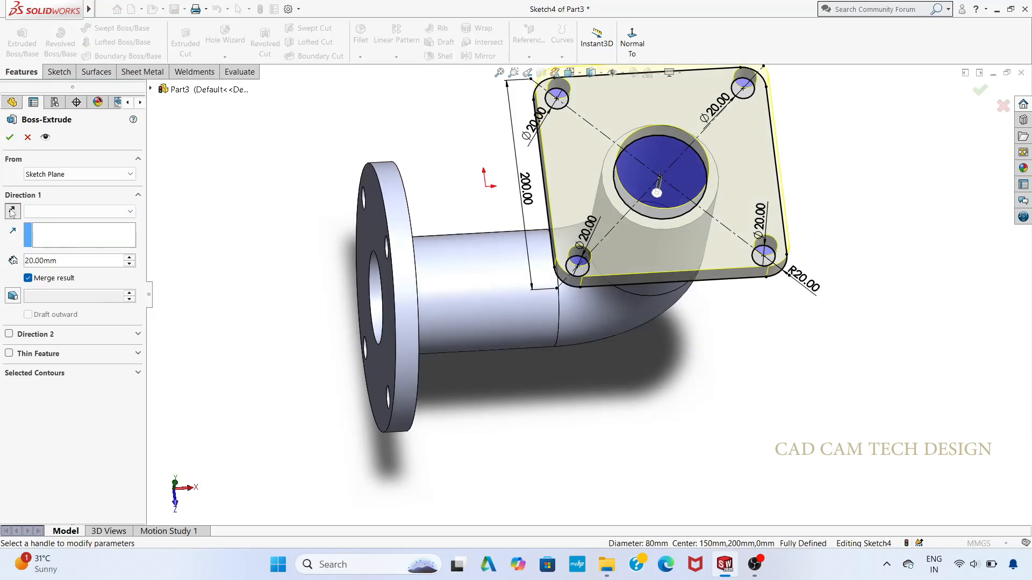
{"action": "left_click", "coordinate": [10, 137]}
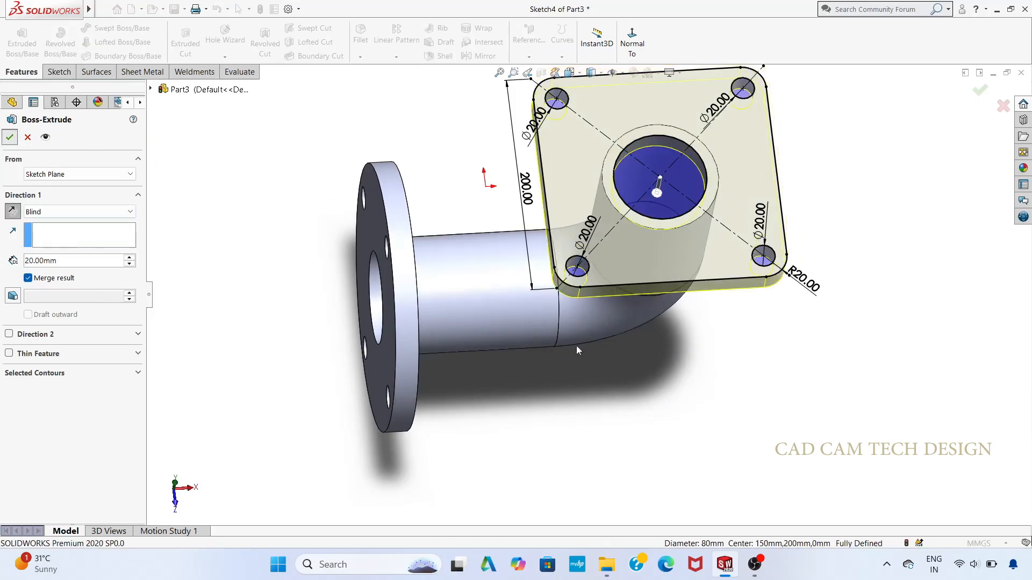
{"action": "scroll", "coordinate": [614, 373], "scroll_direction": "up", "scroll_amount": 2}
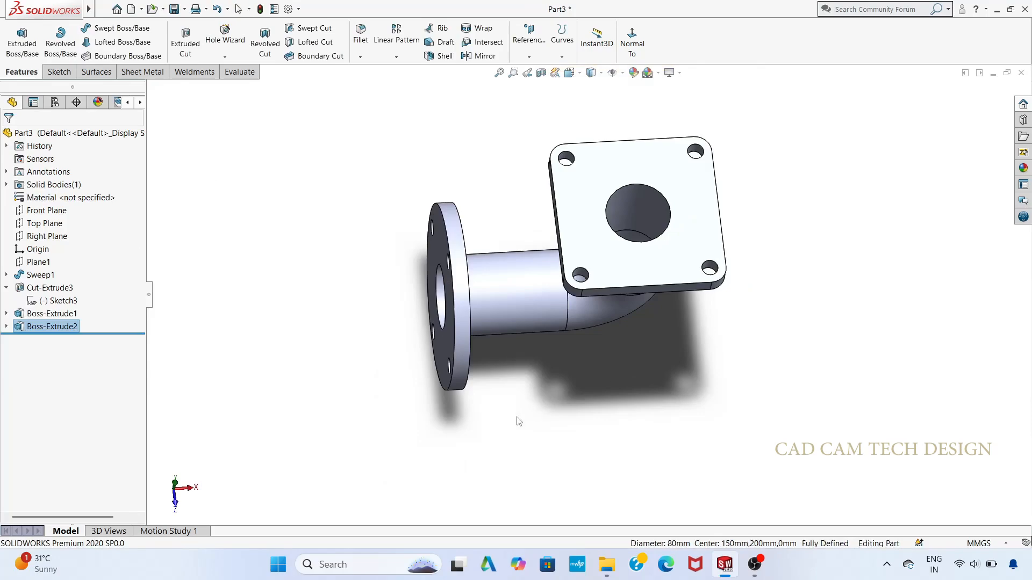
Step: Start a new sketch on the Front Plane and view it face-on
{"action": "middle_click_drag", "start_coordinate": [517, 421], "coordinate": [478, 284]}
{"action": "middle_click_drag", "start_coordinate": [581, 391], "coordinate": [577, 421]}
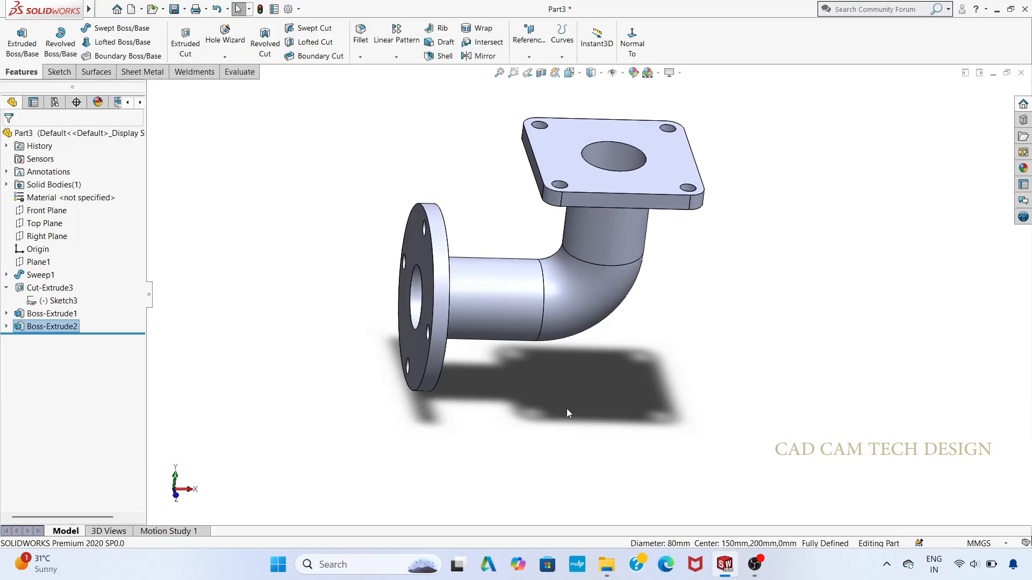
{"action": "middle_click_drag", "start_coordinate": [566, 408], "coordinate": [552, 399]}
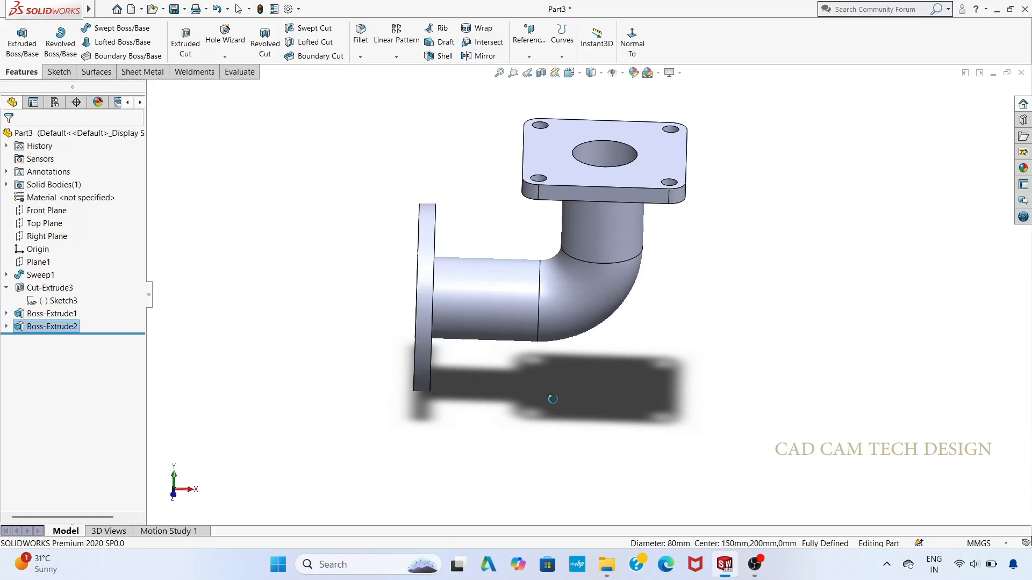
{"action": "left_click", "coordinate": [46, 212]}
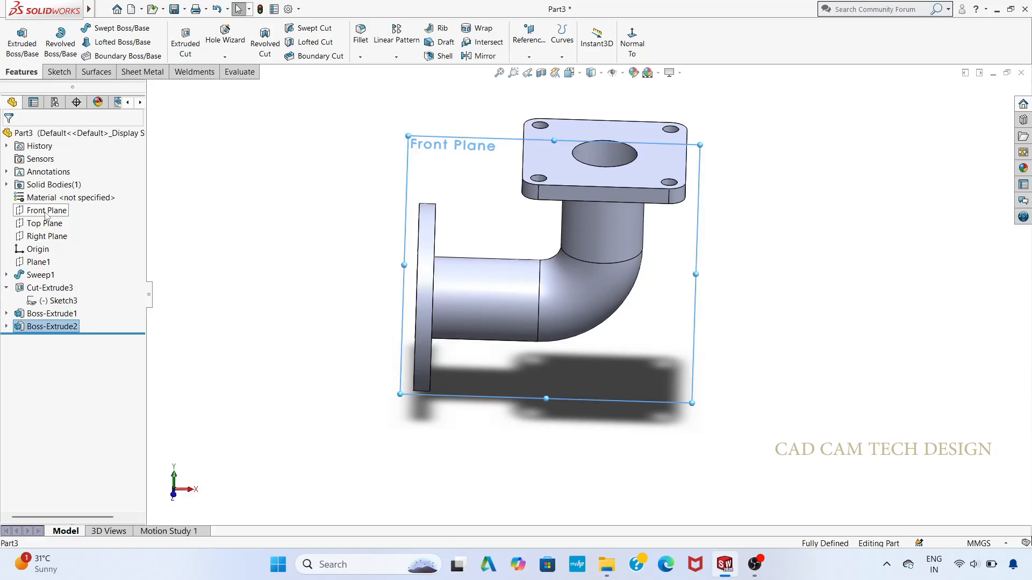
{"action": "mouse_move", "coordinate": [297, 348]}
{"action": "middle_mouse_down"}
{"action": "mouse_move", "coordinate": [338, 364]}
{"action": "mouse_move", "coordinate": [310, 349]}
{"action": "middle_mouse_up"}
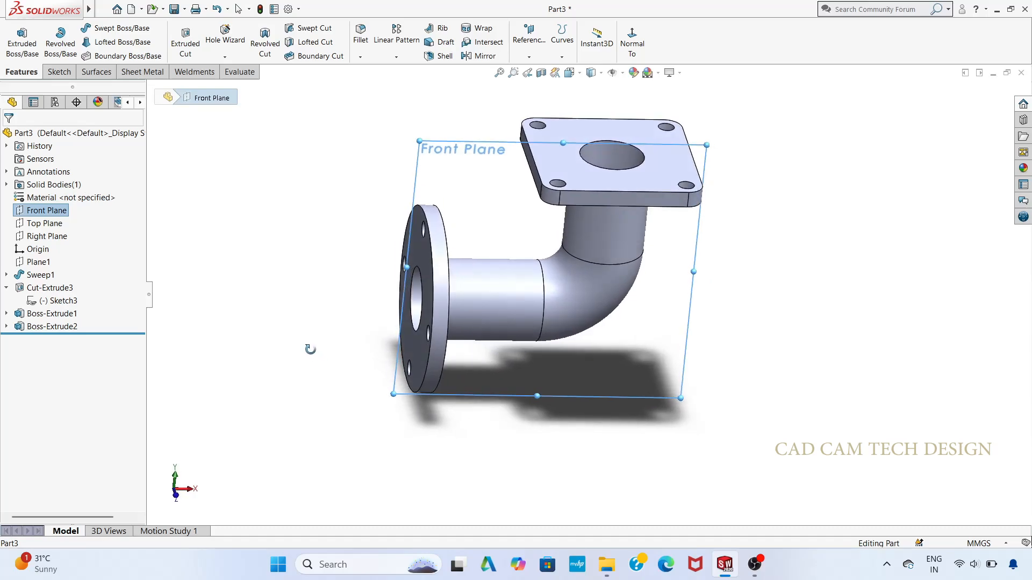
{"action": "left_click", "coordinate": [46, 224]}
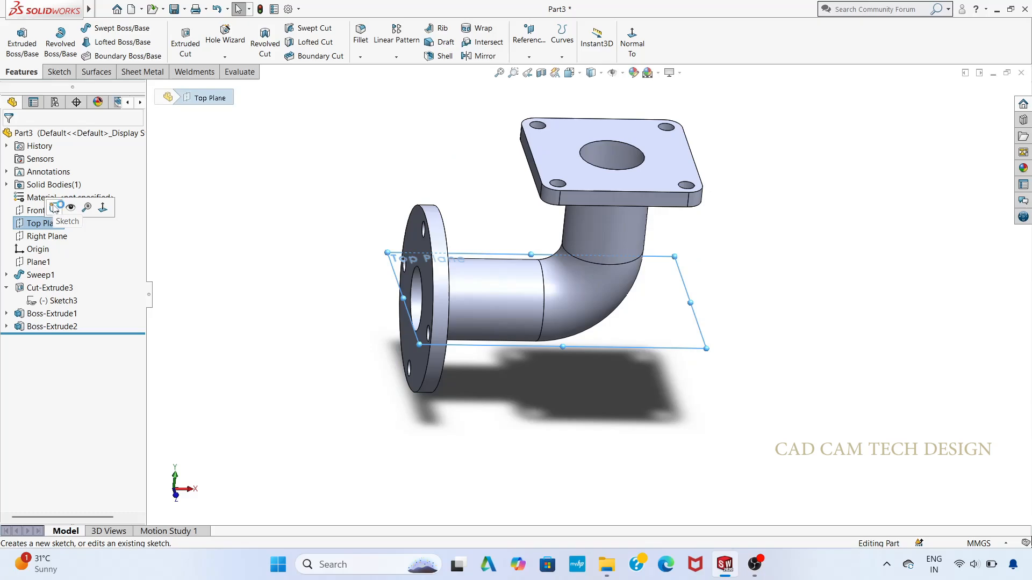
{"action": "left_click", "coordinate": [37, 213]}
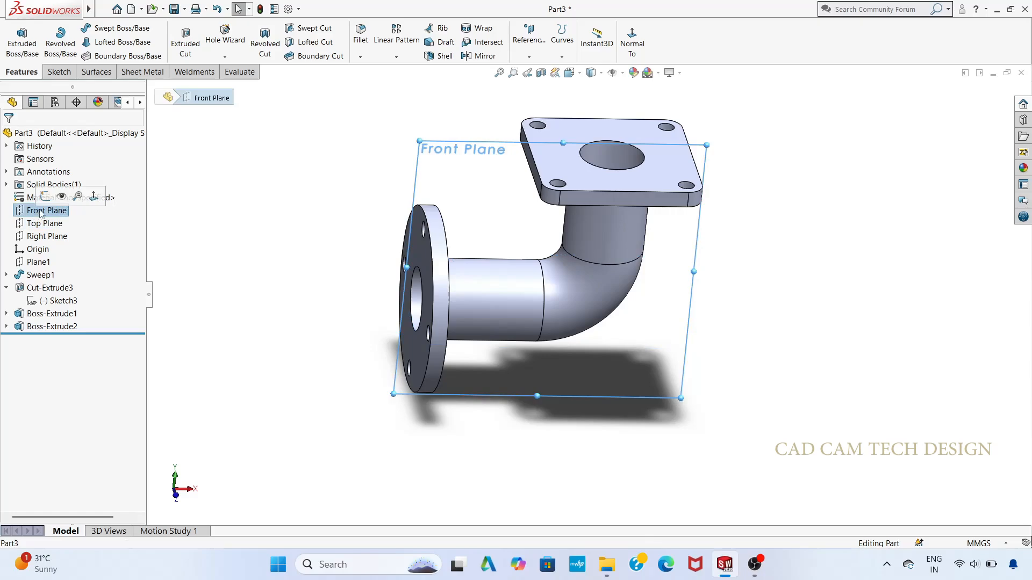
{"action": "left_click", "coordinate": [44, 197]}
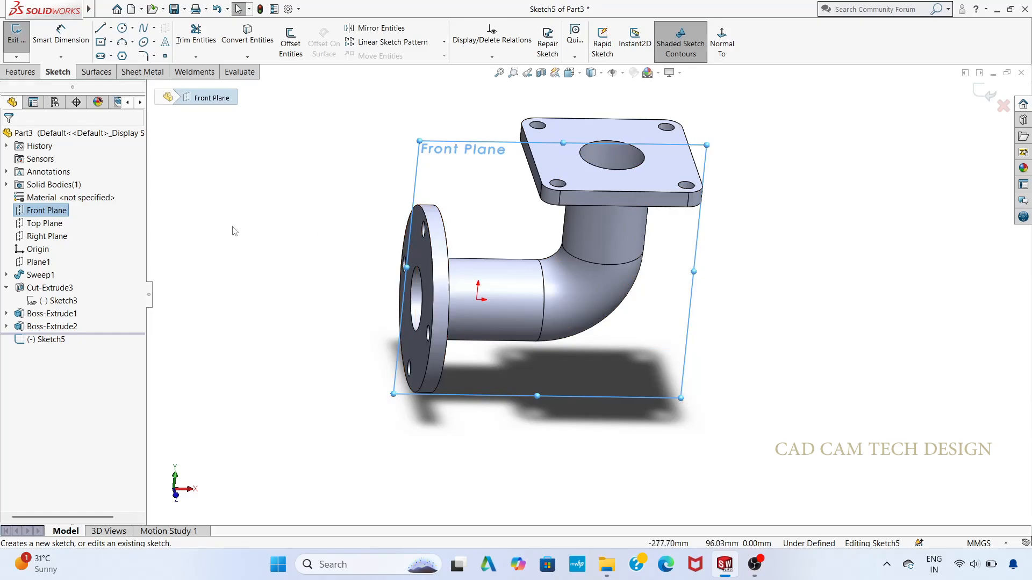
{"action": "key", "text": "ctrl+8"}
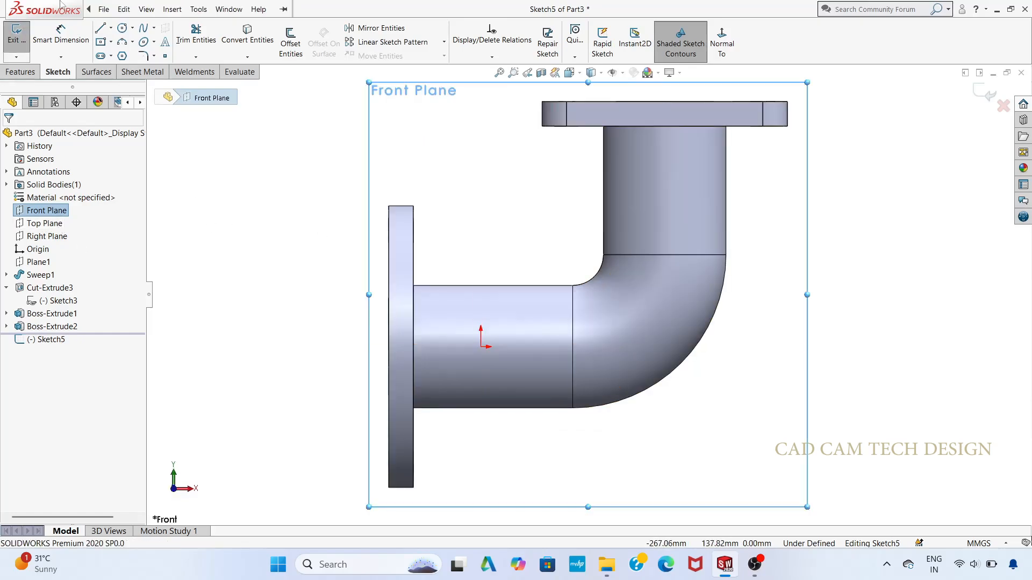
Step: Draw a 95 mm horizontal construction line along the pipe axis, starting at the round flange's outer face
{"action": "left_click", "coordinate": [111, 28]}
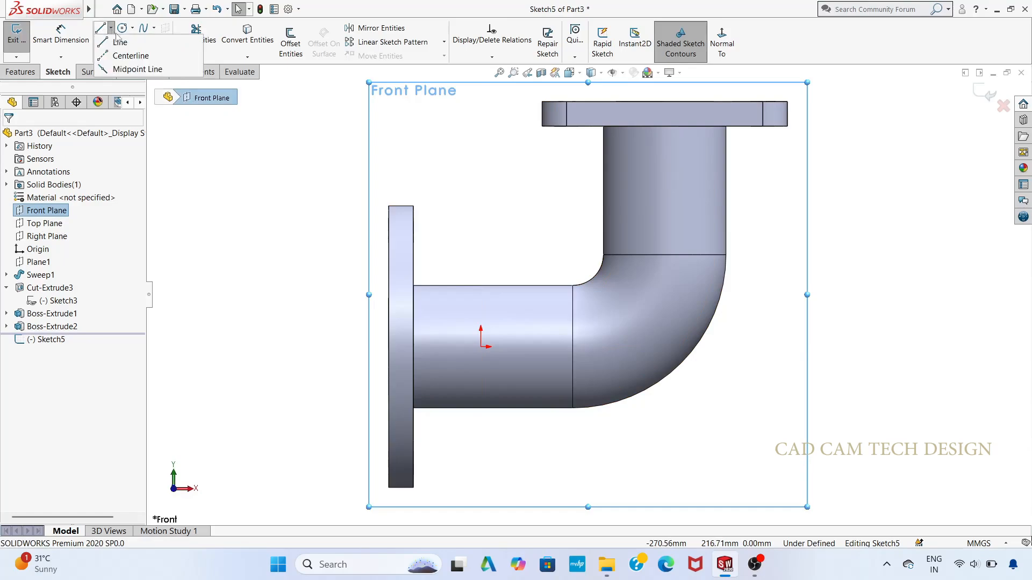
{"action": "left_click", "coordinate": [129, 41]}
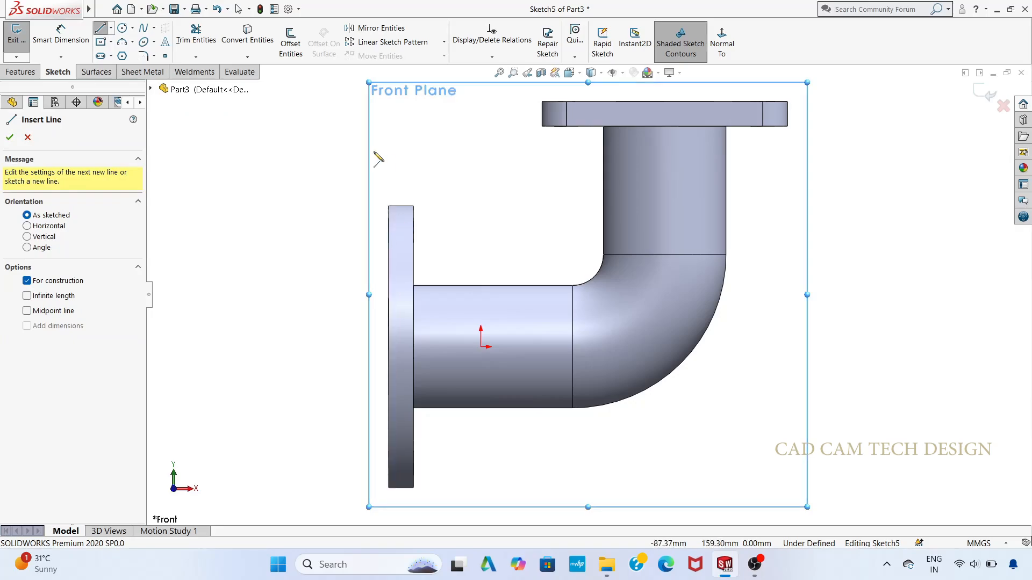
{"action": "left_click", "coordinate": [389, 347]}
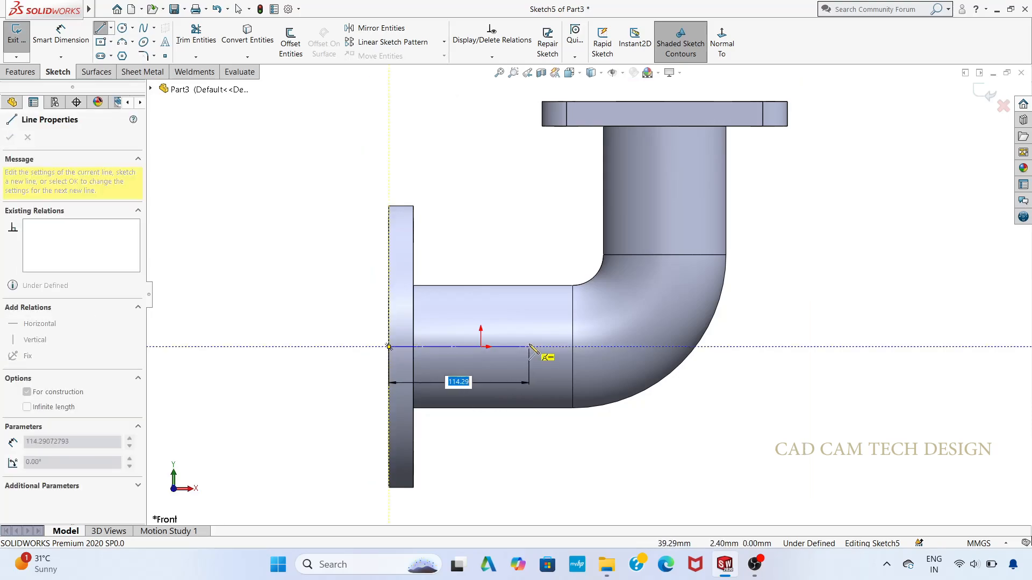
{"action": "type", "text": "95"}
{"action": "key", "text": "Return"}
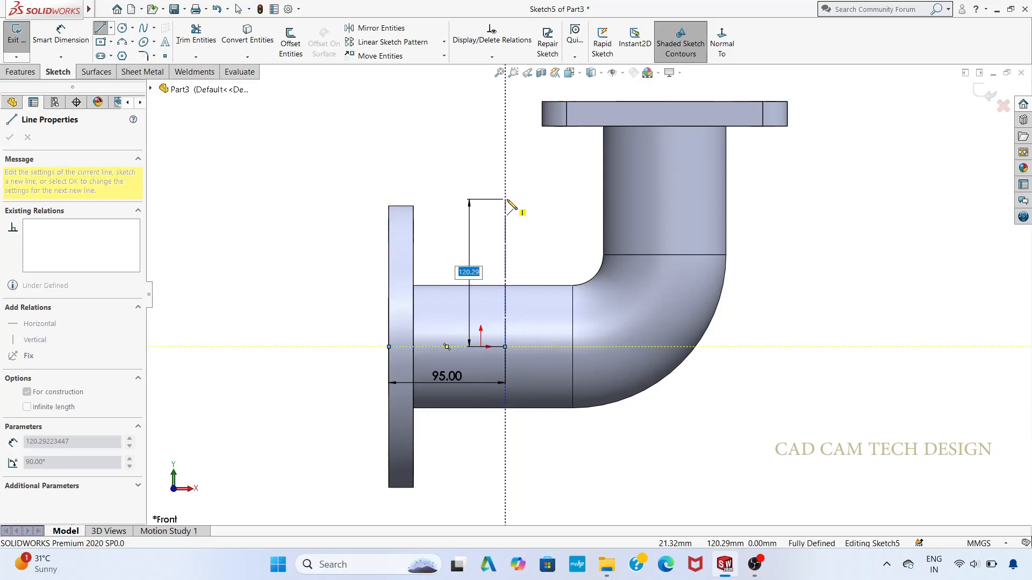
Step: Draw a 115 mm vertical construction line upward from the horizontal line's inner end and exit the sketch
{"action": "type", "text": "115"}
{"action": "key", "text": "Return"}
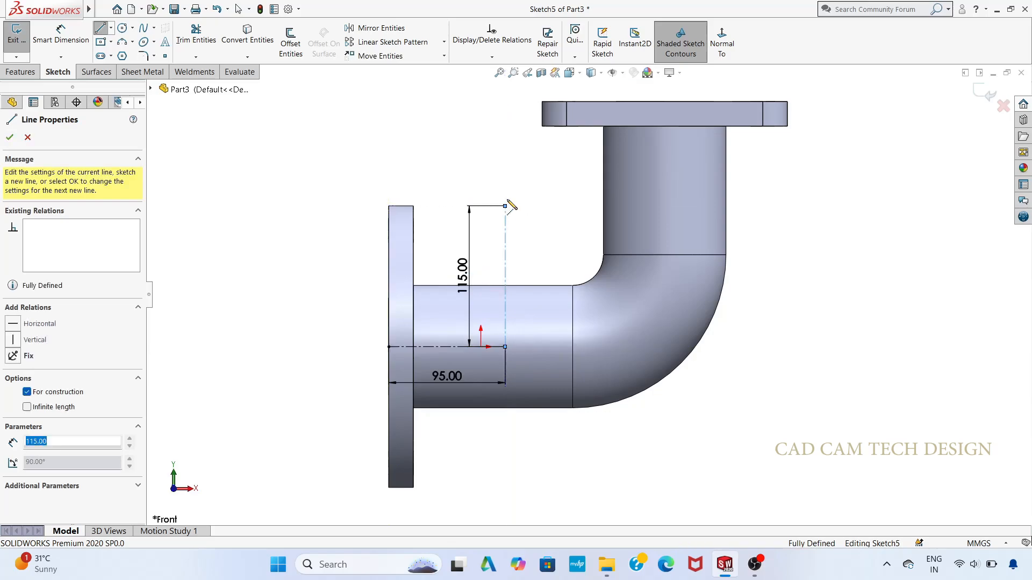
{"action": "key", "text": "Escape"}
{"action": "key", "text": "Escape"}
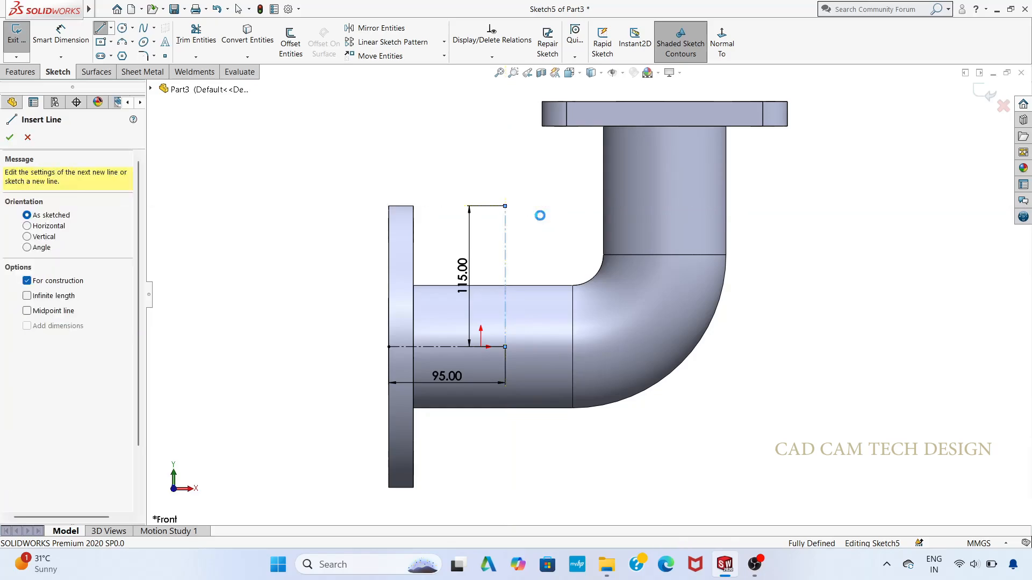
{"action": "scroll", "coordinate": [587, 294], "scroll_direction": "up", "scroll_amount": 3}
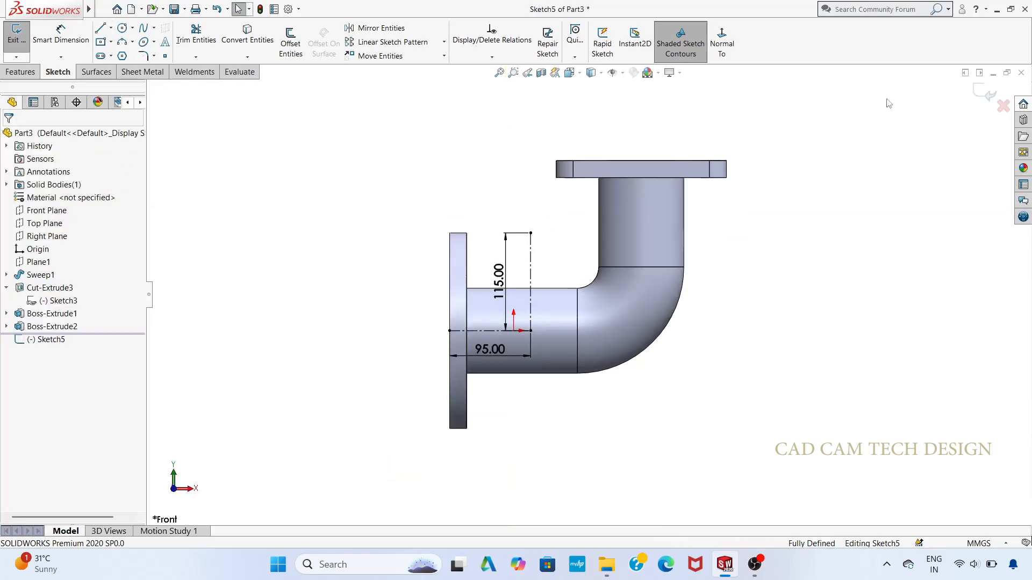
{"action": "left_click", "coordinate": [986, 93]}
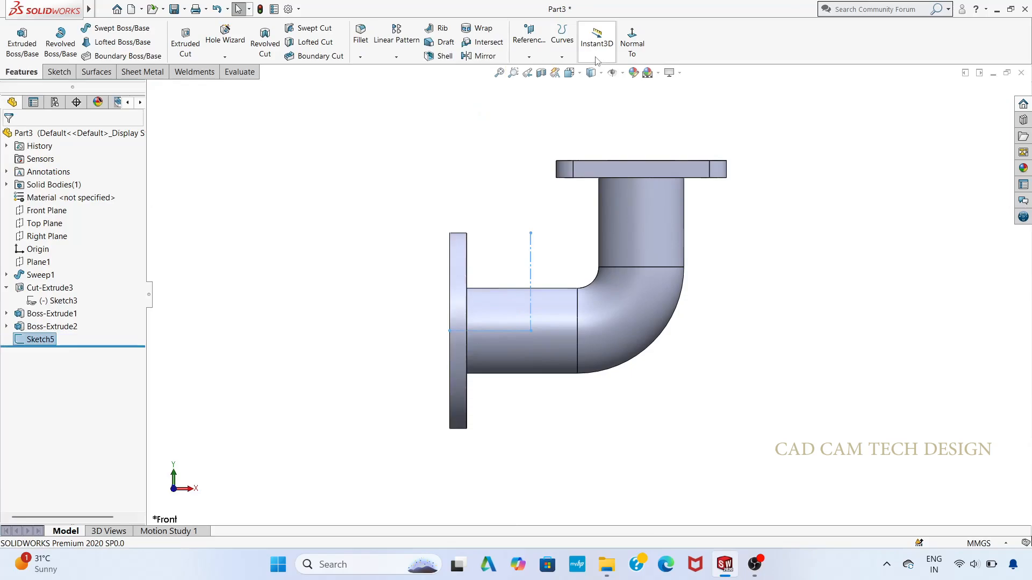
Step: Create a reference plane perpendicular to the vertical construction line and through its upper endpoint
{"action": "left_click", "coordinate": [529, 57]}
{"action": "left_click", "coordinate": [538, 71]}
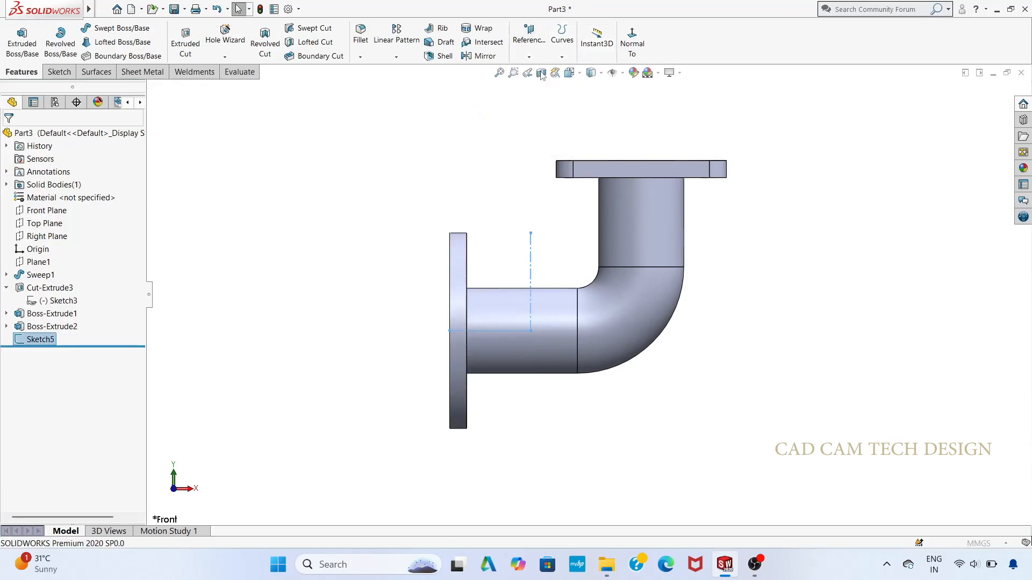
{"action": "left_click", "coordinate": [531, 268]}
{"action": "left_click", "coordinate": [531, 234]}
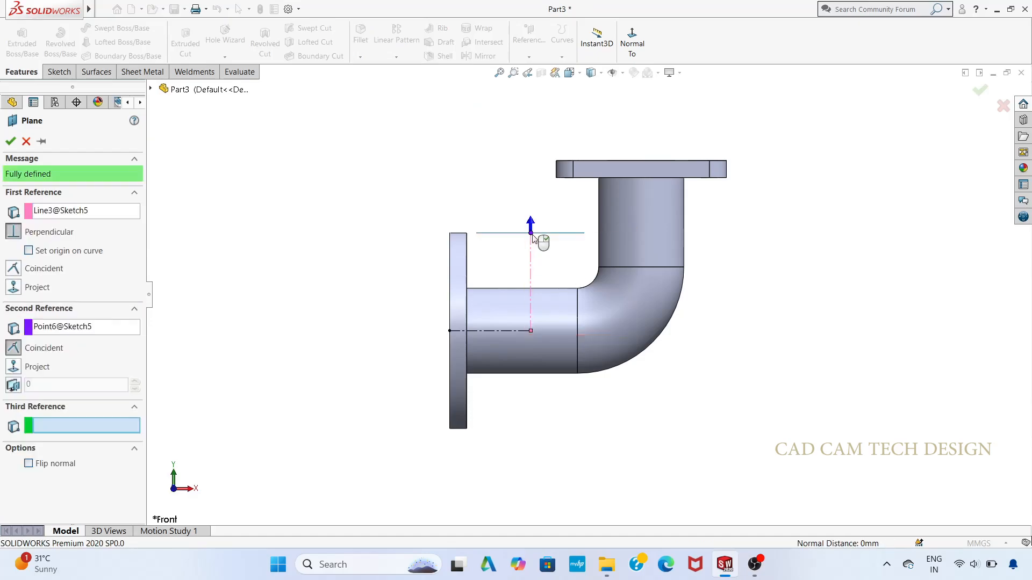
{"action": "left_click", "coordinate": [10, 141]}
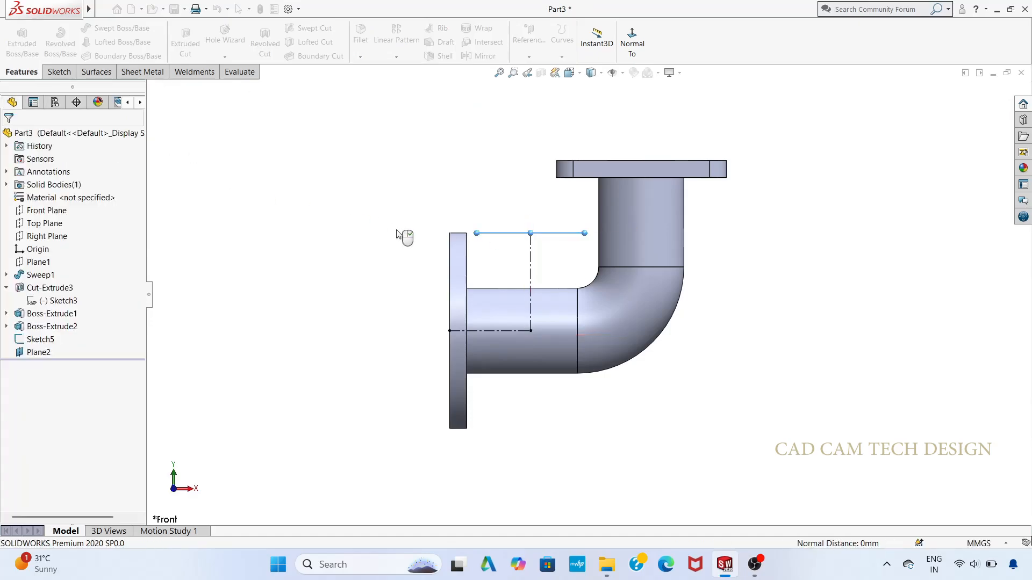
Step: Open a sketch on the new reference plane and draw a 60 mm diameter circle centred on the vertical construction line
{"action": "right_click", "coordinate": [28, 354]}
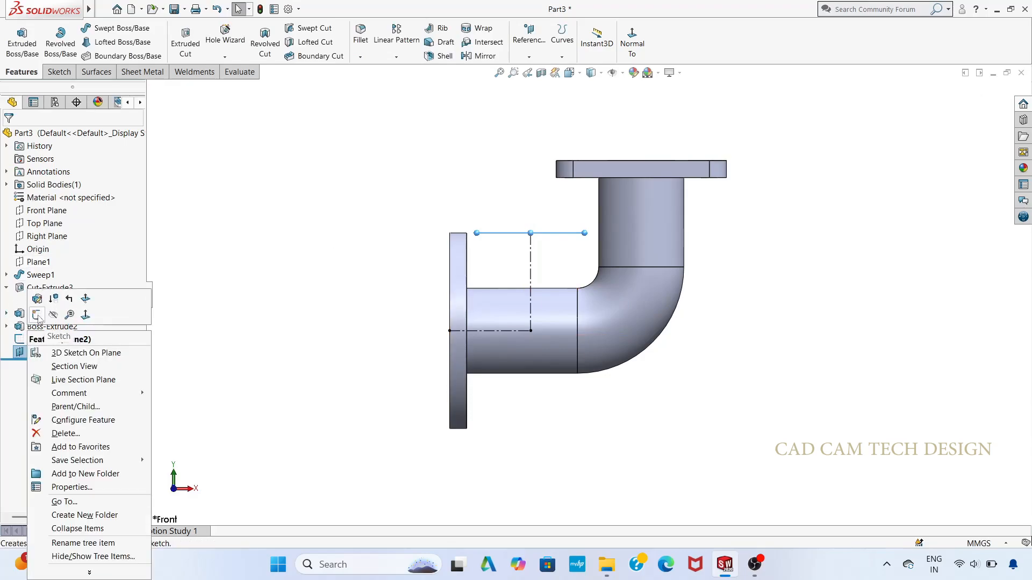
{"action": "left_click", "coordinate": [41, 319]}
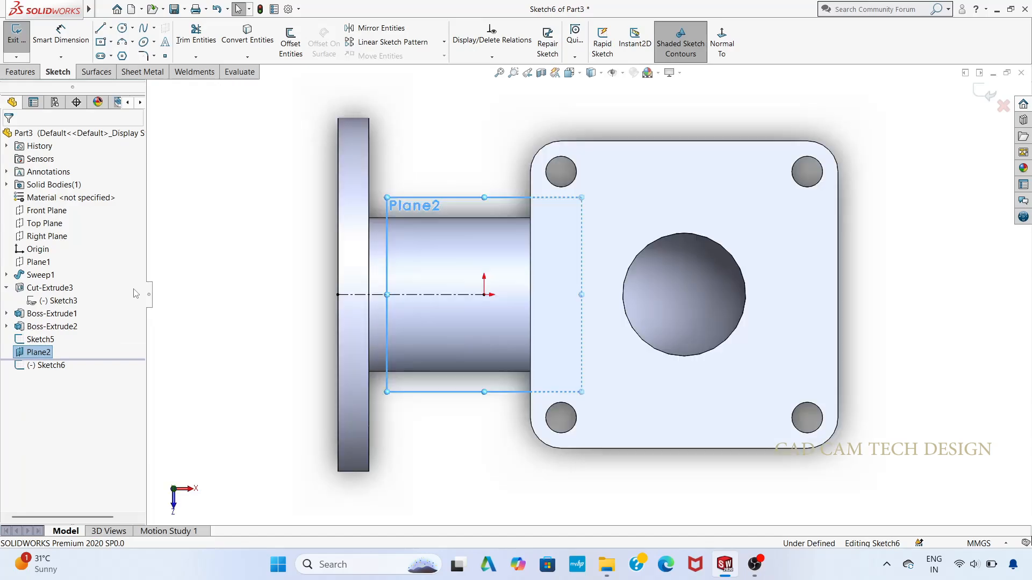
{"action": "left_click", "coordinate": [208, 238]}
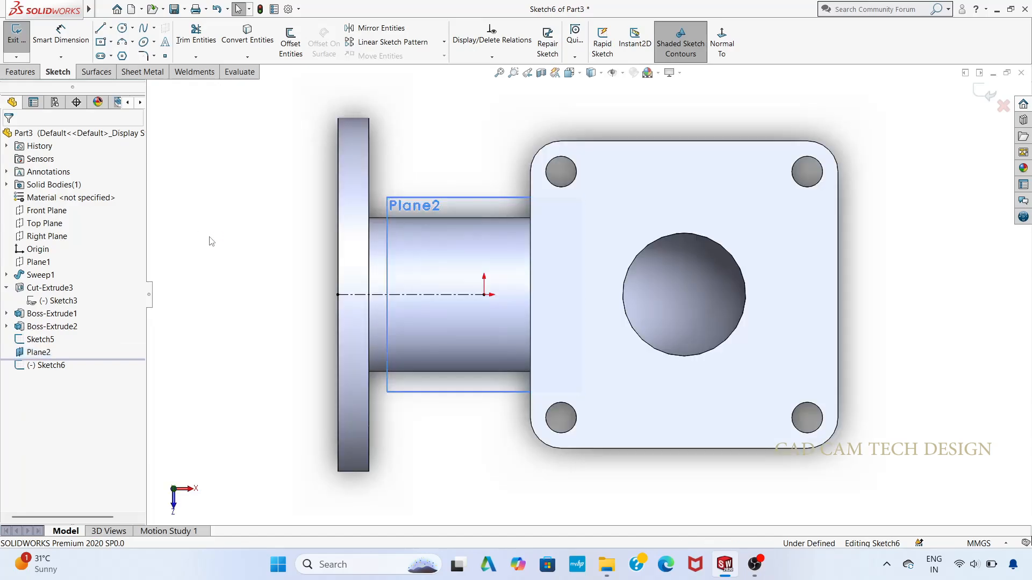
{"action": "left_click", "coordinate": [124, 28]}
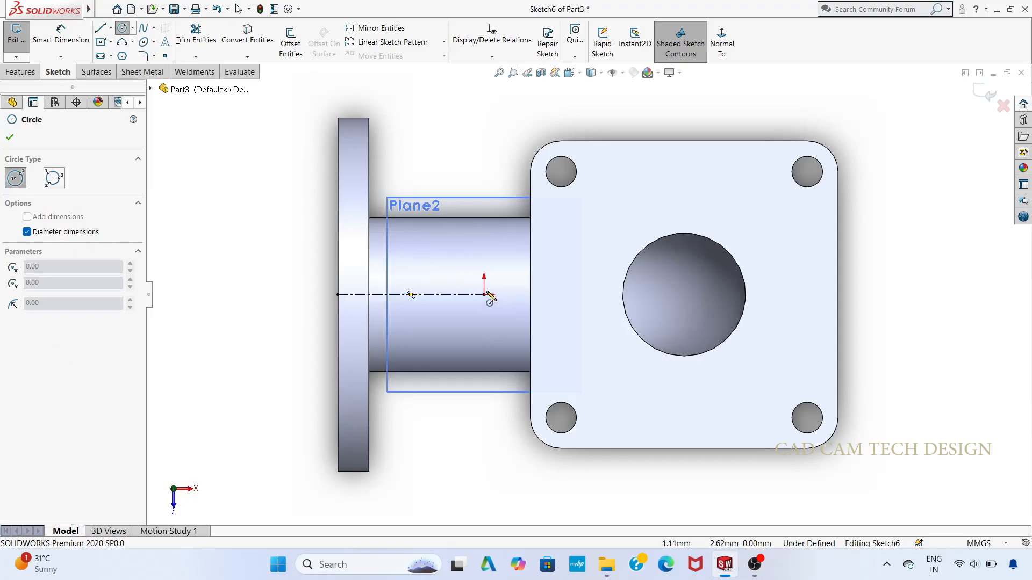
{"action": "left_click", "coordinate": [485, 295]}
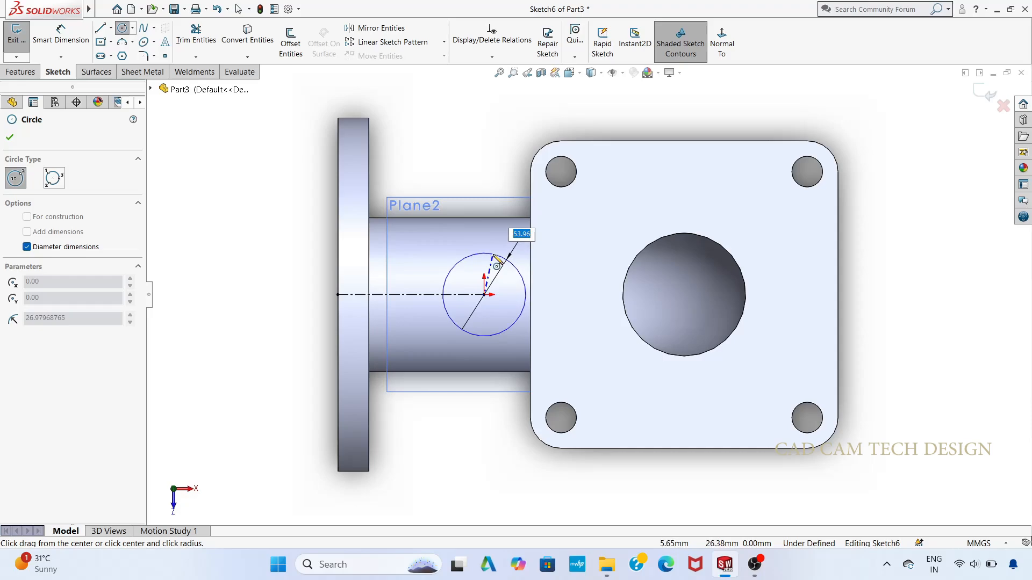
{"action": "type", "text": "60"}
{"action": "key", "text": "Return"}
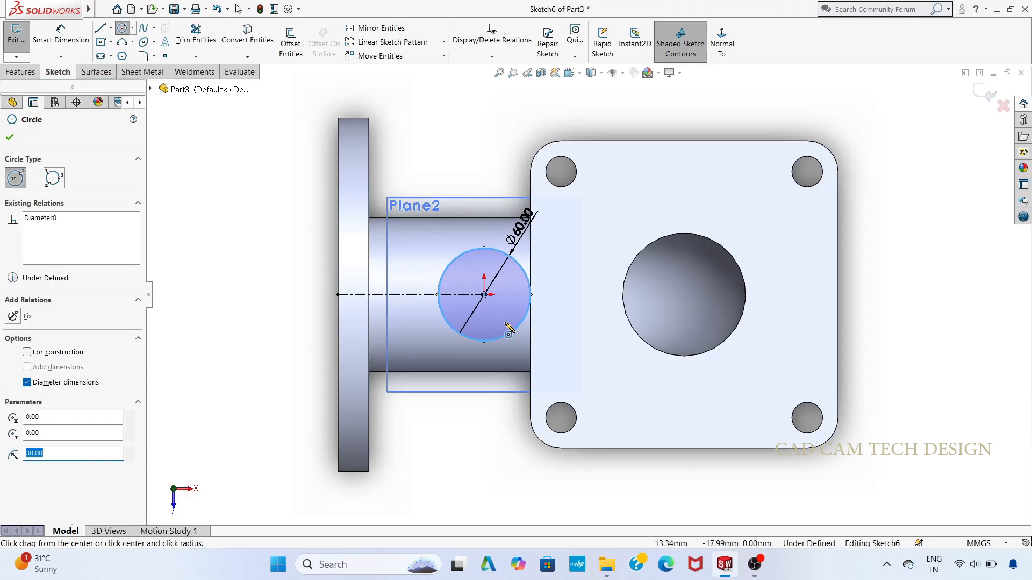
Step: Draw a concentric 100 mm diameter circle around the 60 mm circle
{"action": "scroll", "coordinate": [570, 329], "scroll_direction": "up", "scroll_amount": 2}
{"action": "scroll", "coordinate": [566, 326], "scroll_direction": "down", "scroll_amount": 2}
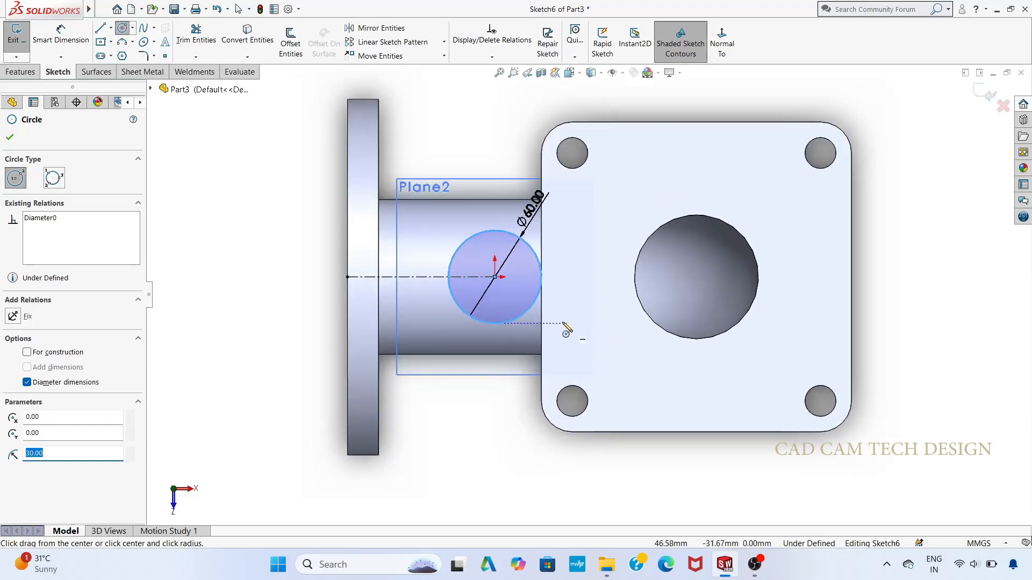
{"action": "left_click", "coordinate": [495, 277]}
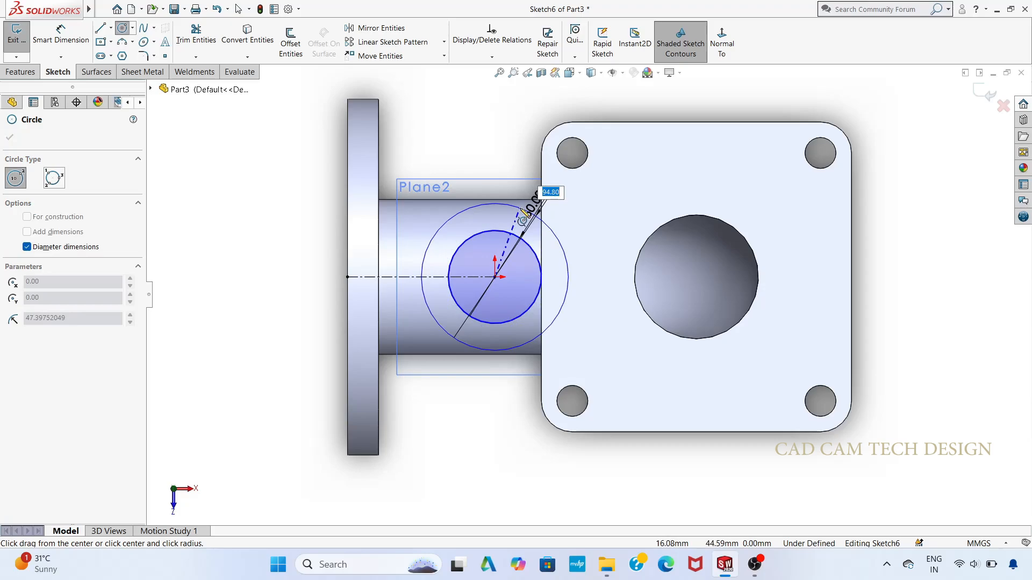
{"action": "type", "text": "100"}
{"action": "key", "text": "Return"}
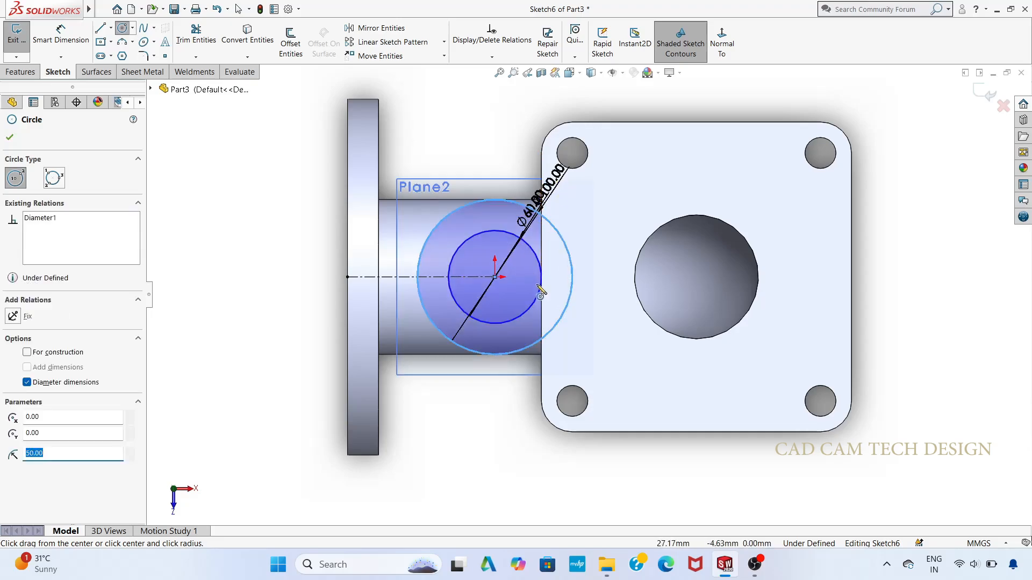
{"action": "scroll", "coordinate": [540, 293], "scroll_direction": "up", "scroll_amount": 1}
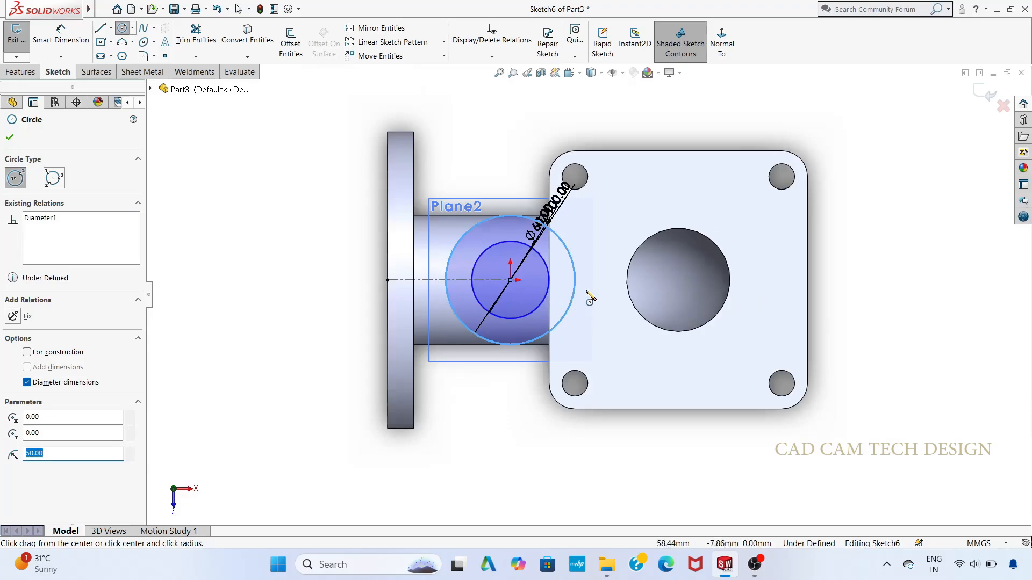
{"action": "scroll", "coordinate": [589, 300], "scroll_direction": "down", "scroll_amount": 1}
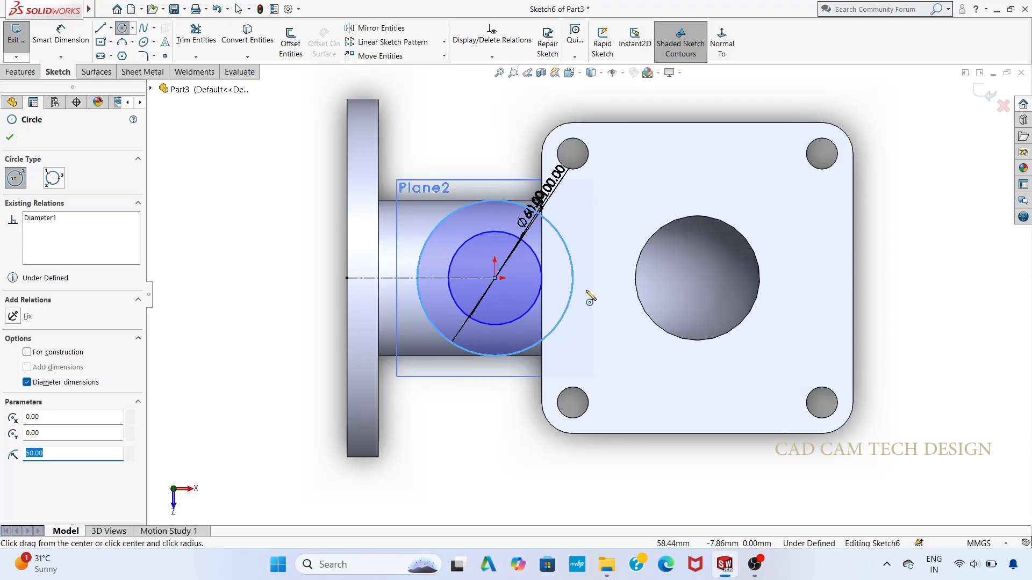
Step: Draw a near-vertical midpoint line centred on the concentric circles, with a 700 mm length from their centre to its upper end
{"action": "scroll", "coordinate": [589, 296], "scroll_direction": "up", "scroll_amount": 1}
{"action": "scroll", "coordinate": [585, 297], "scroll_direction": "down", "scroll_amount": 1}
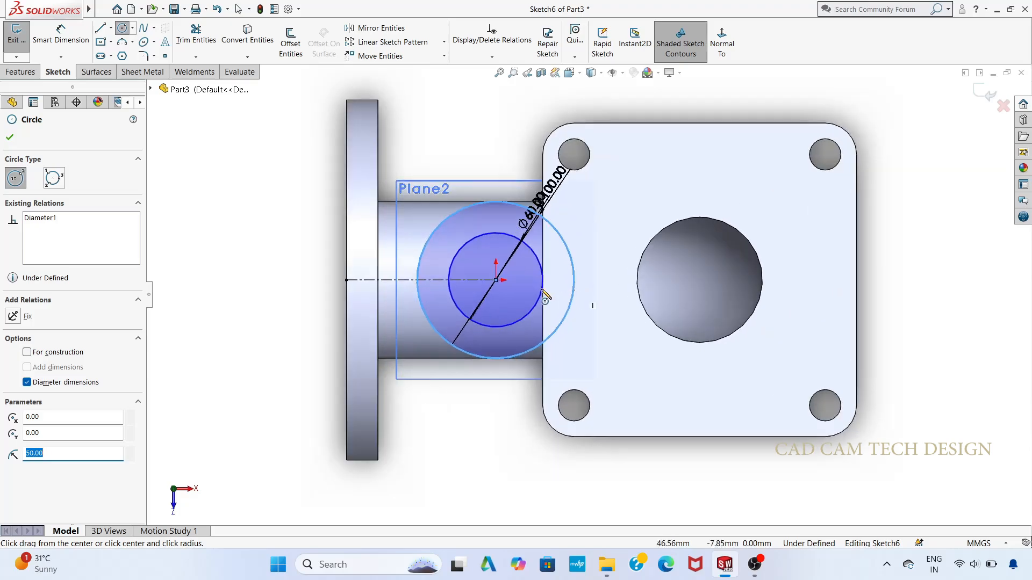
{"action": "left_click", "coordinate": [110, 28]}
{"action": "left_click", "coordinate": [143, 59]}
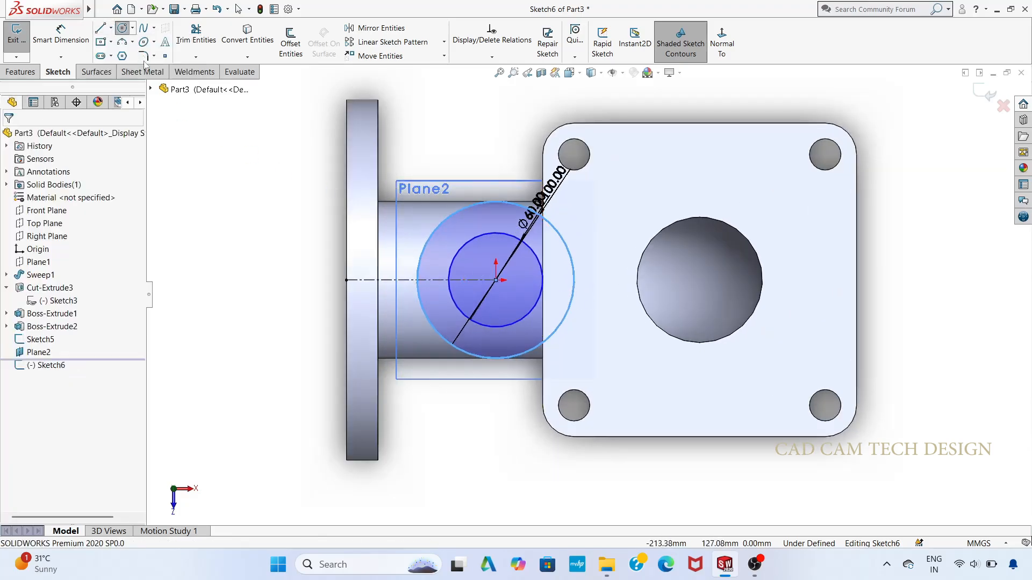
{"action": "left_click", "coordinate": [112, 29]}
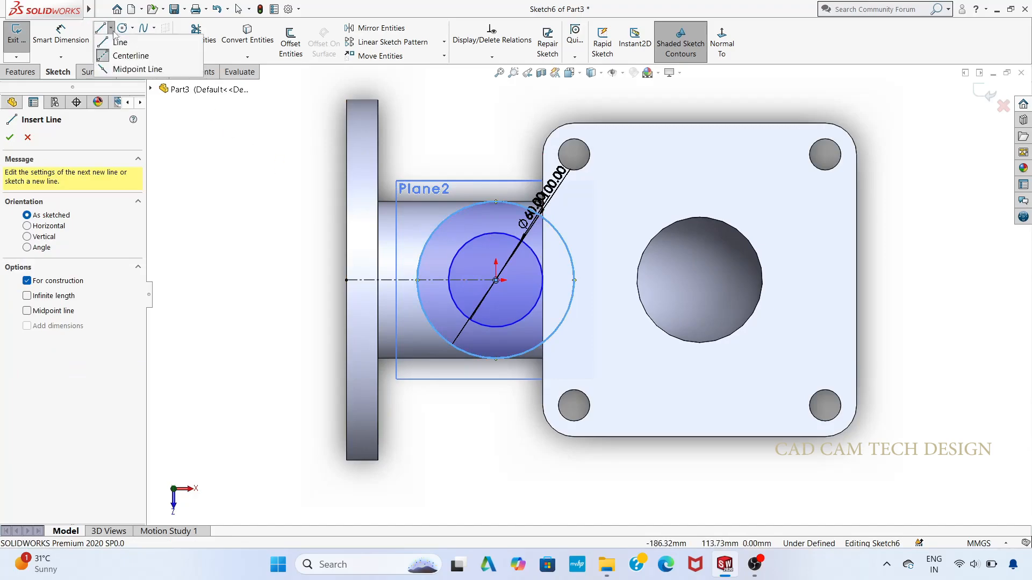
{"action": "left_click", "coordinate": [123, 71]}
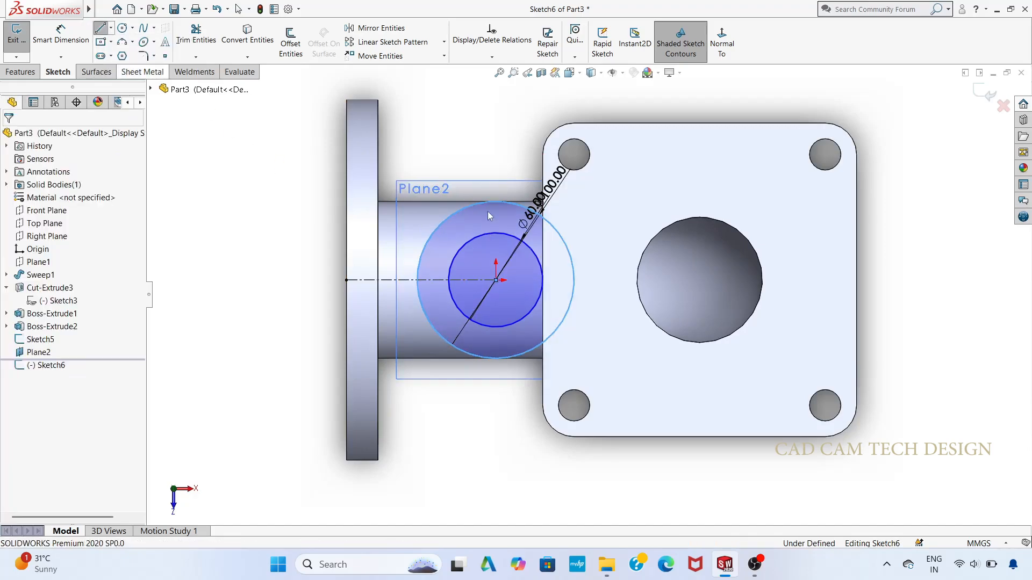
{"action": "left_click", "coordinate": [496, 280]}
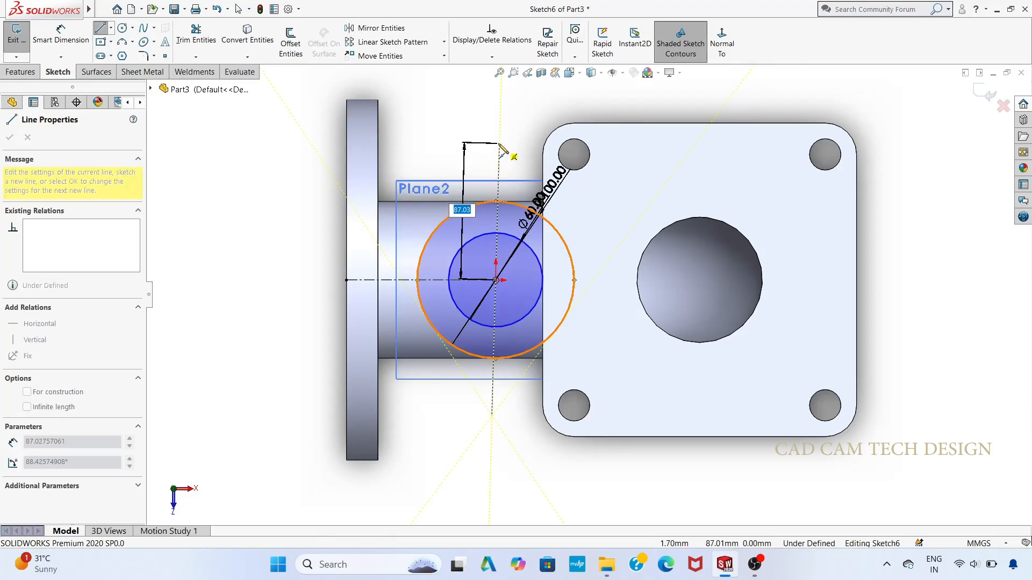
{"action": "type", "text": "700"}
{"action": "key", "text": "Return"}
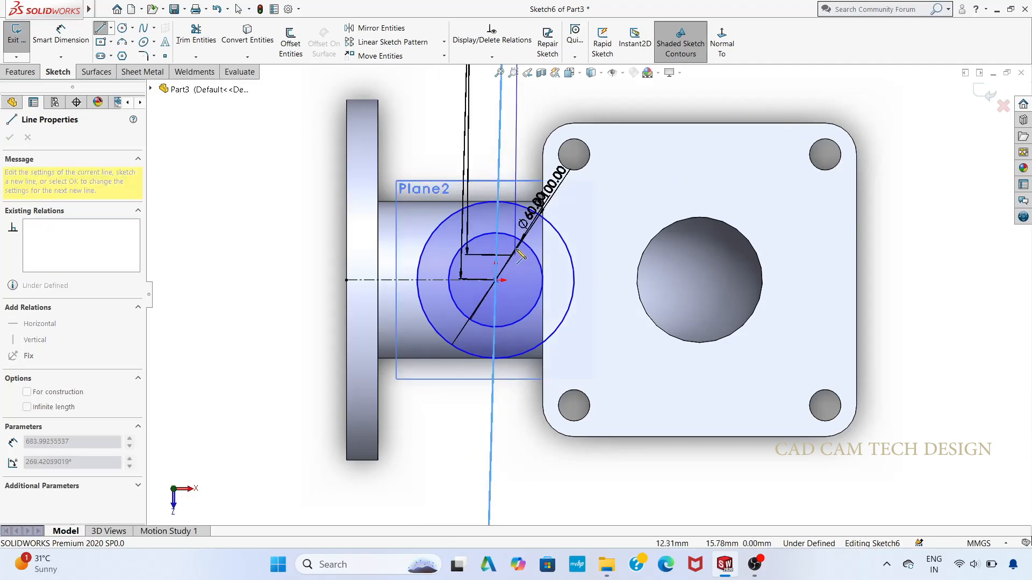
{"action": "key", "text": "Escape"}
Step: Set the near-vertical line's dimension from the circle centre to its upper end to 70 mm
{"action": "scroll", "coordinate": [518, 250], "scroll_direction": "up", "scroll_amount": 5}
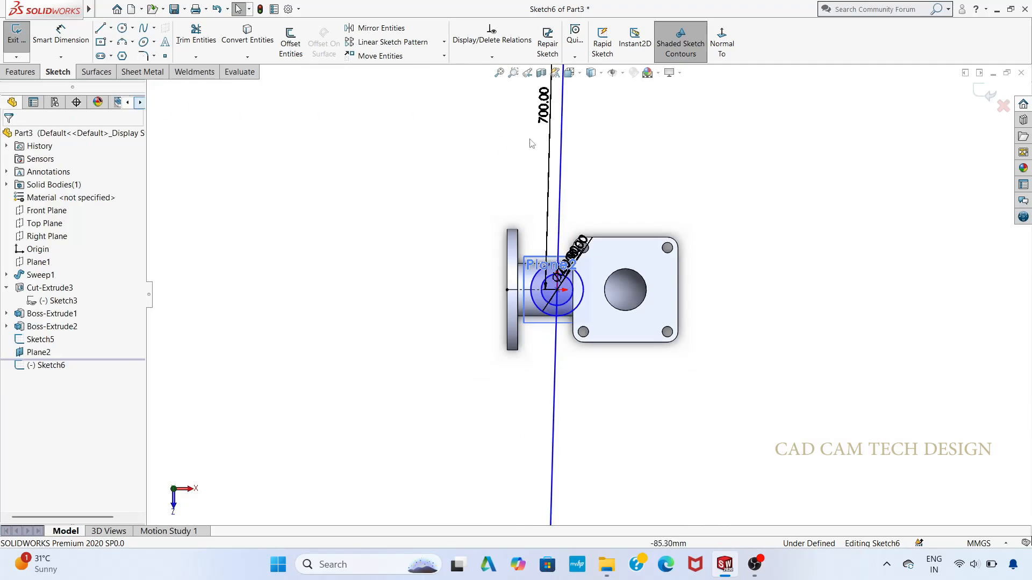
{"action": "double_click", "coordinate": [543, 121]}
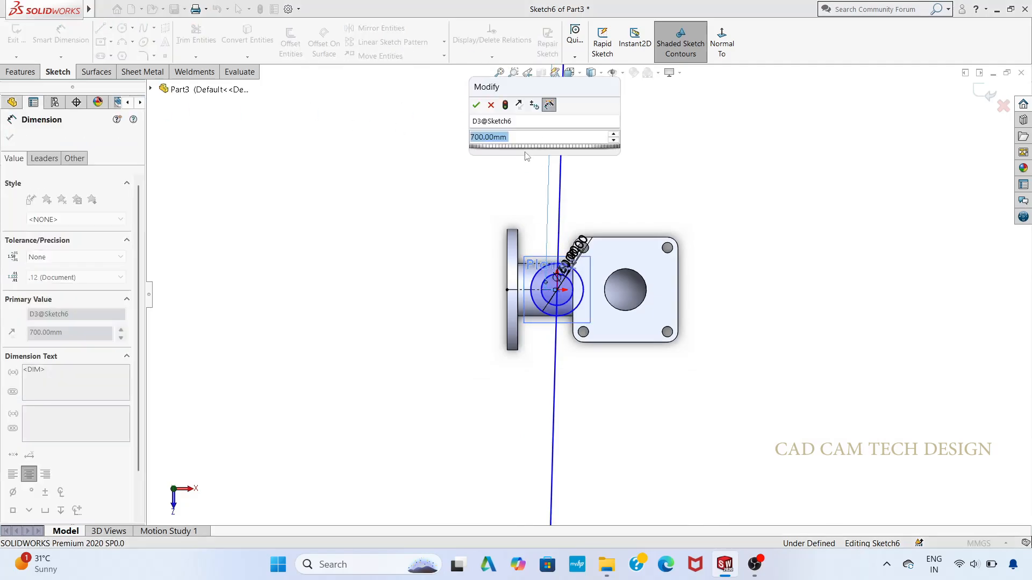
{"action": "key", "text": "BackSpace"}
{"action": "type", "text": "7"}
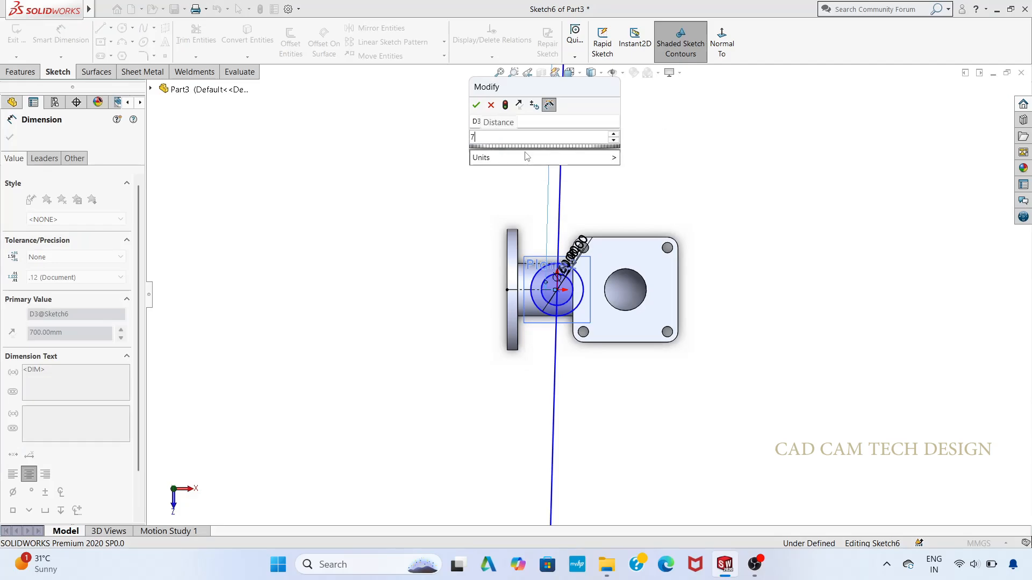
{"action": "type", "text": "0"}
{"action": "key", "text": "Return"}
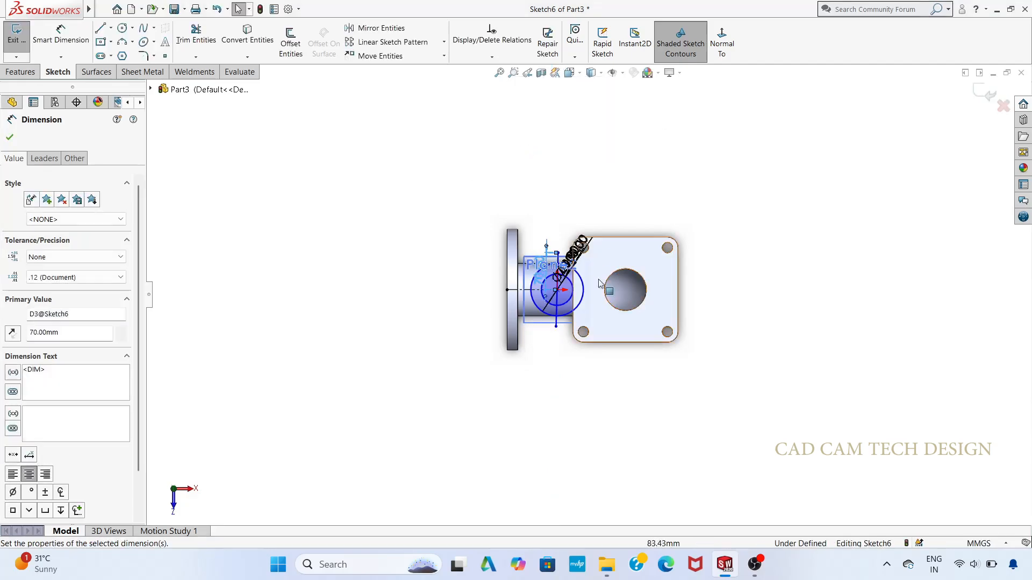
{"action": "scroll", "coordinate": [568, 280], "scroll_direction": "down", "scroll_amount": 5}
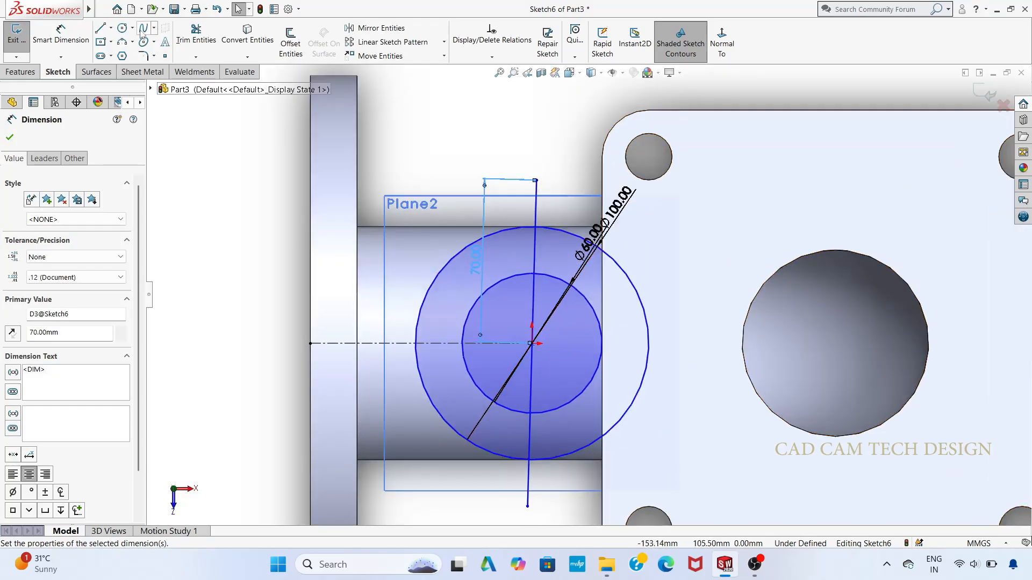
Step: Draw a 40 mm diameter circle centred on the upper endpoint of the near-vertical line
{"action": "left_click", "coordinate": [121, 27]}
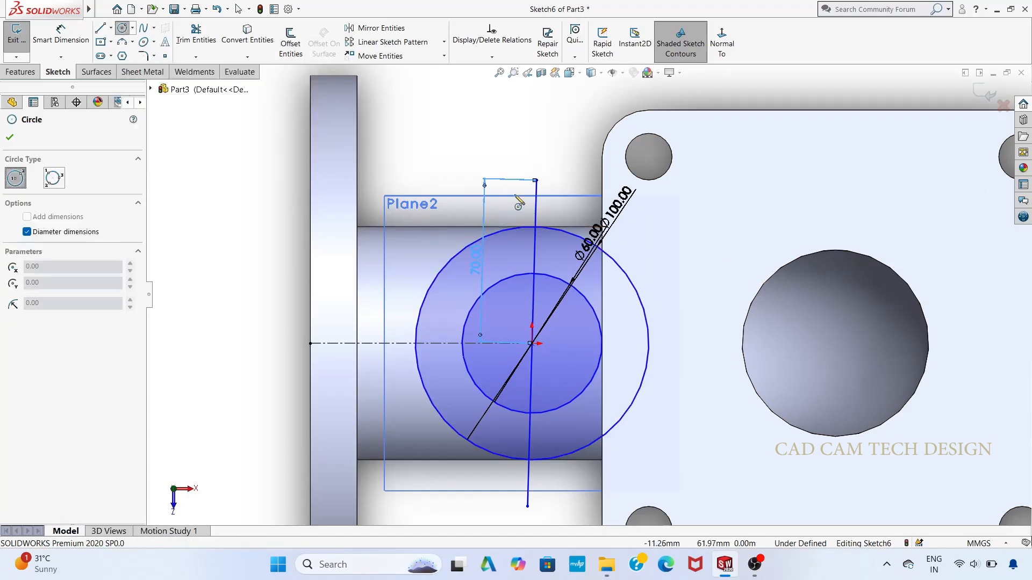
{"action": "left_click", "coordinate": [536, 180]}
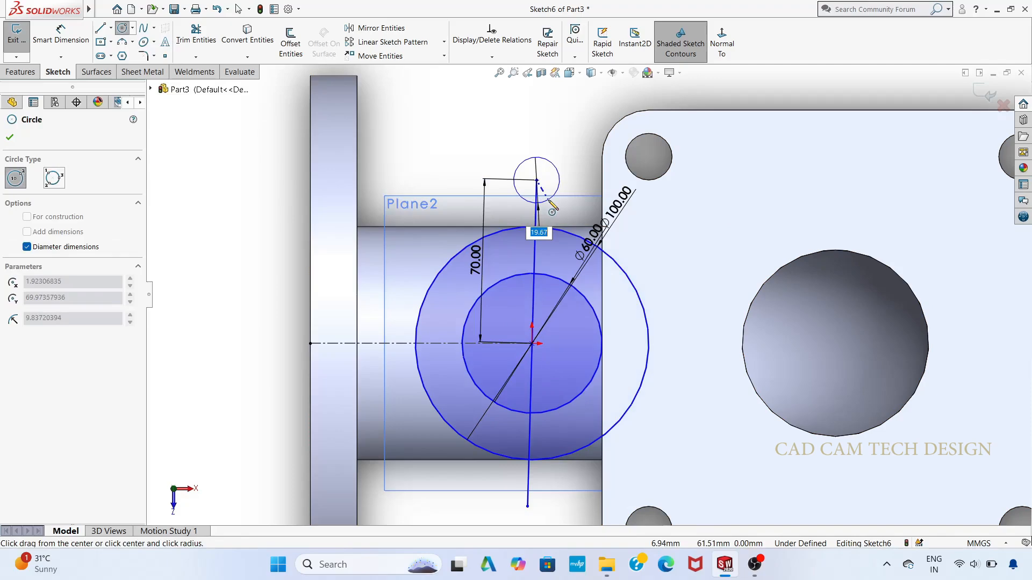
{"action": "type", "text": "40"}
{"action": "key", "text": "Return"}
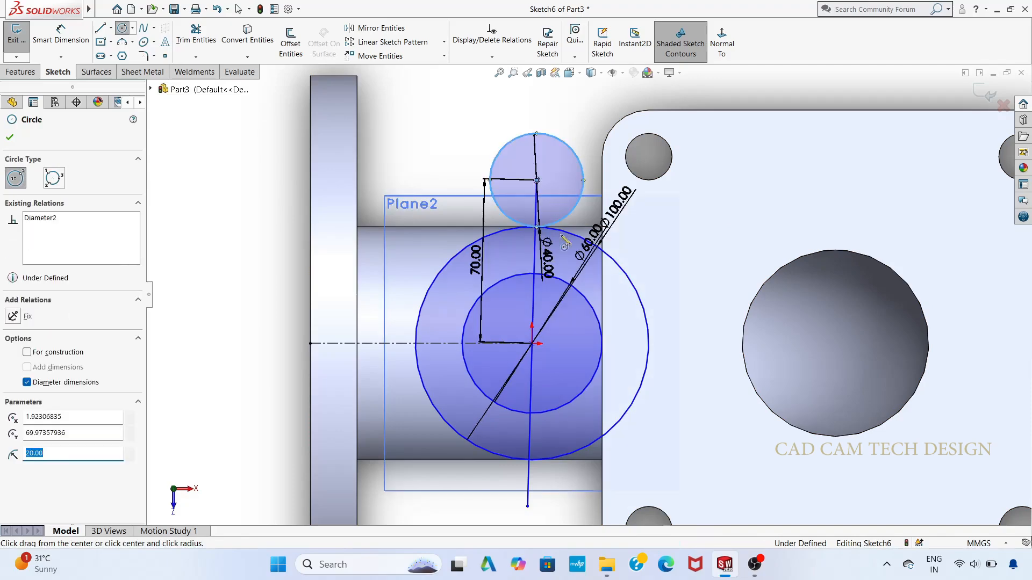
Step: Draw a 40 mm diameter circle centred on the lower endpoint of the near-vertical line
{"action": "left_click", "coordinate": [527, 505]}
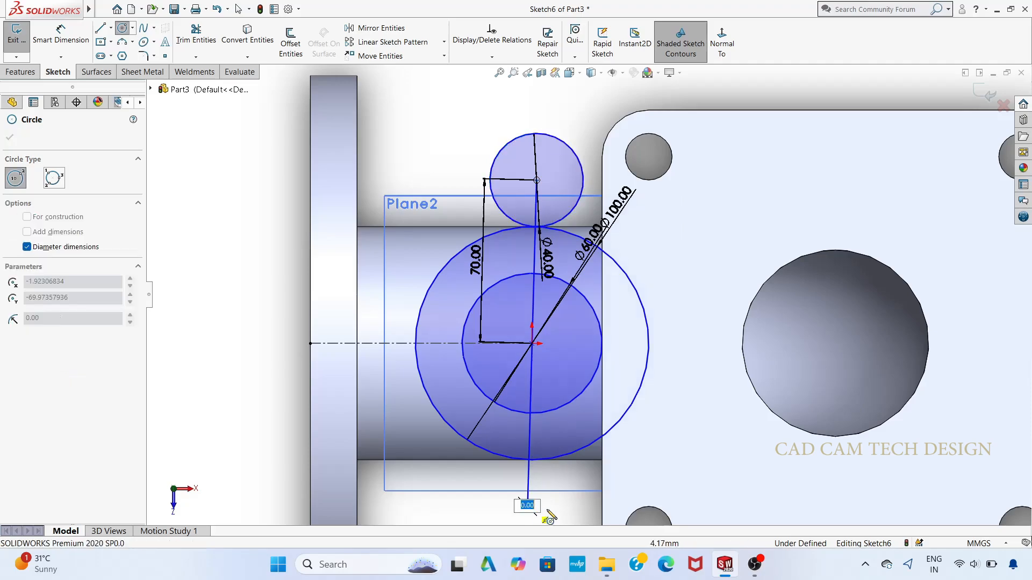
{"action": "type", "text": "40"}
{"action": "key", "text": "Return"}
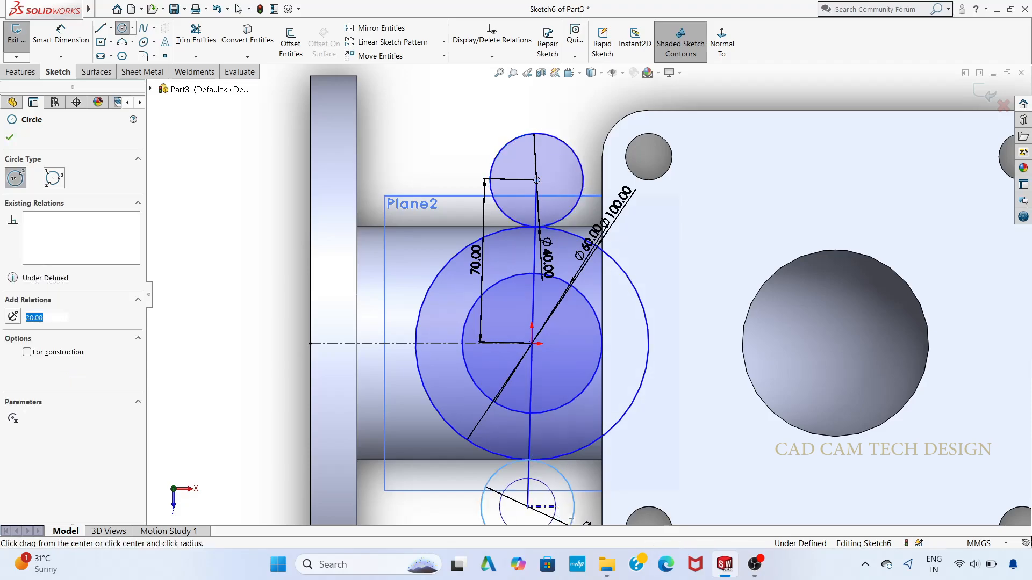
{"action": "scroll", "coordinate": [554, 479], "scroll_direction": "up", "scroll_amount": 2}
{"action": "scroll", "coordinate": [554, 478], "scroll_direction": "down", "scroll_amount": 2}
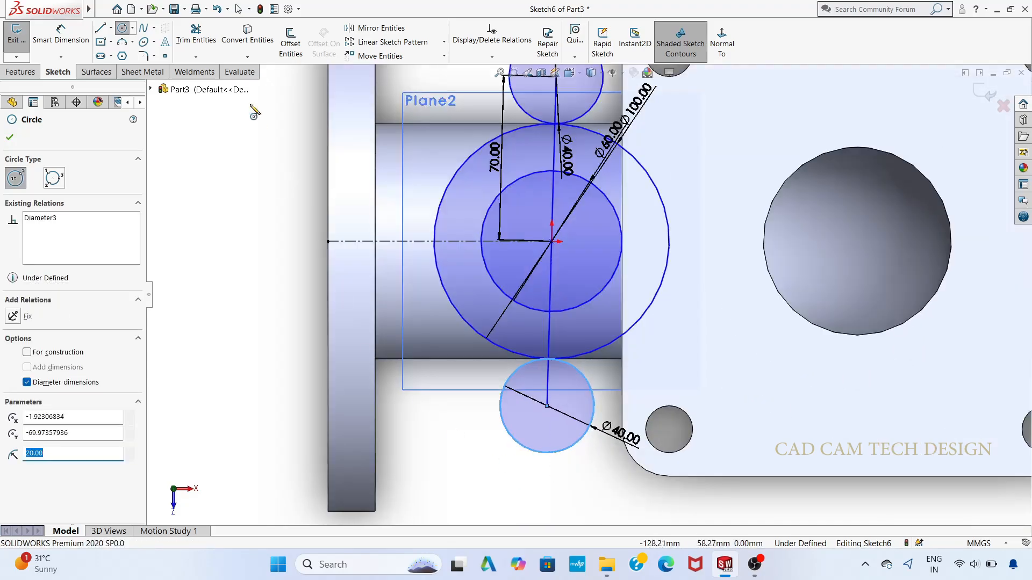
Step: Draw two tangent lines joining the lower 40 mm circle to the 100 mm circle, one on each side
{"action": "left_click", "coordinate": [101, 28]}
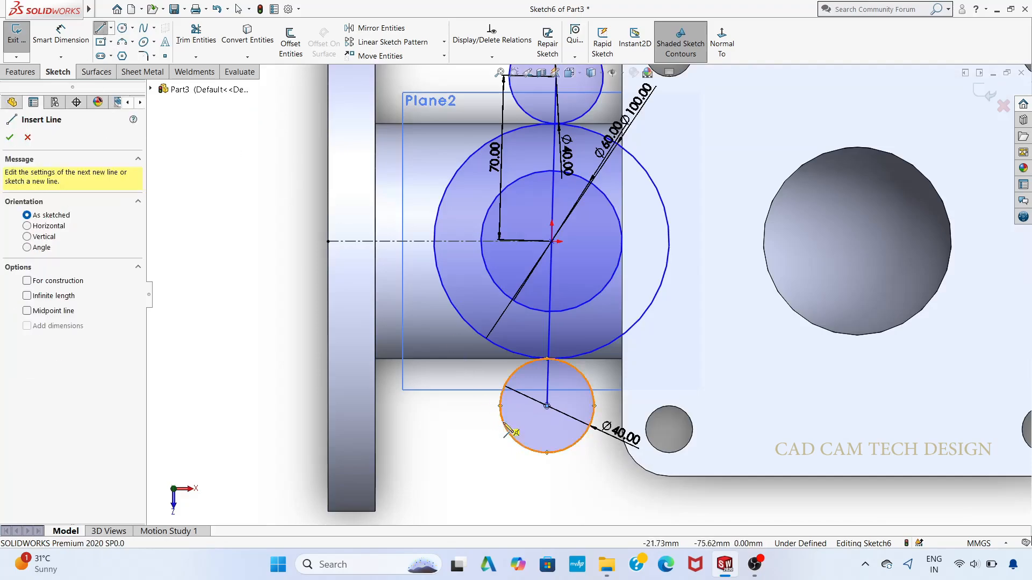
{"action": "left_click", "coordinate": [524, 447]}
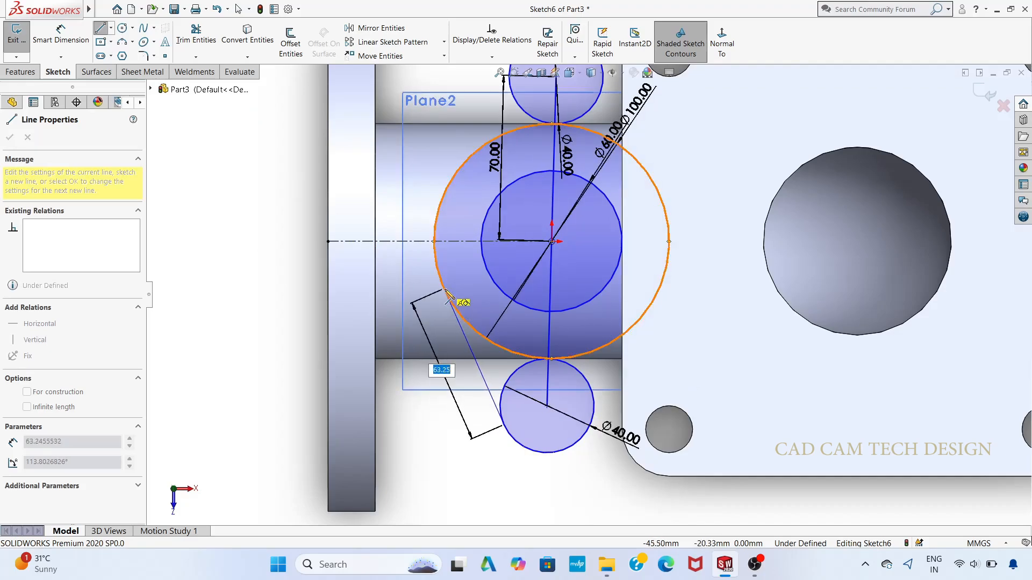
{"action": "left_click", "coordinate": [444, 291]}
{"action": "key", "text": "Escape"}
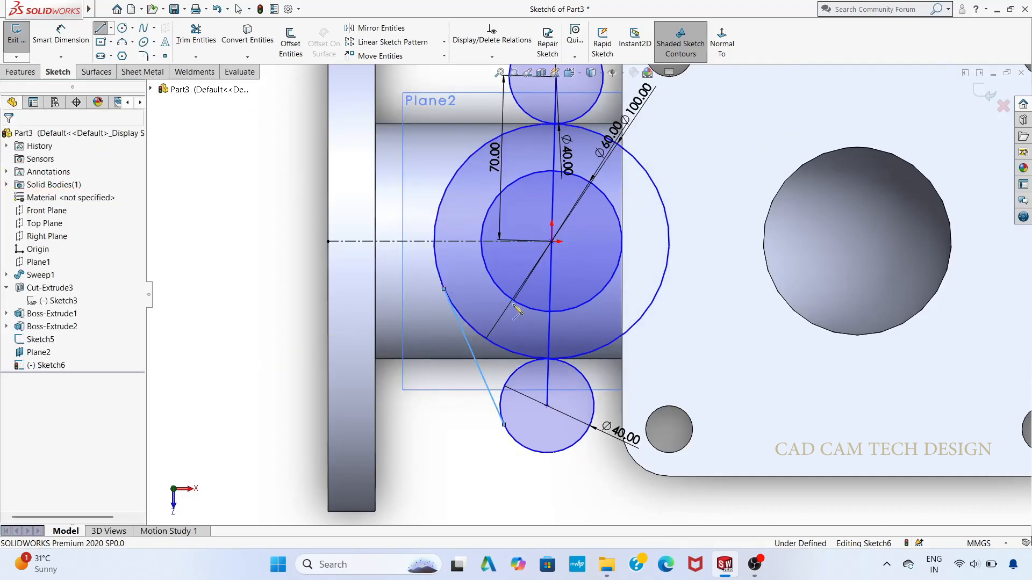
{"action": "left_click", "coordinate": [101, 28]}
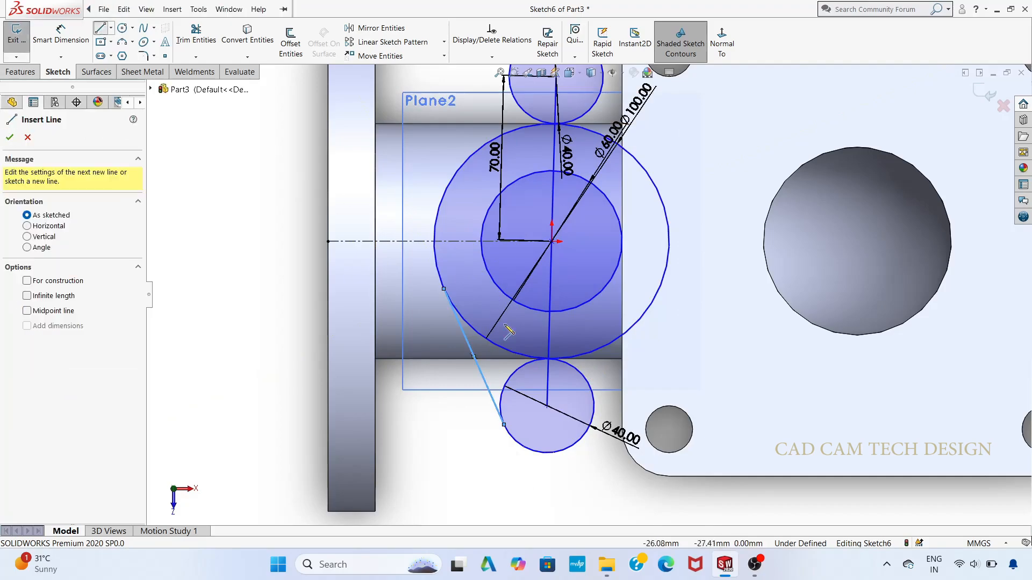
{"action": "left_click", "coordinate": [590, 430]}
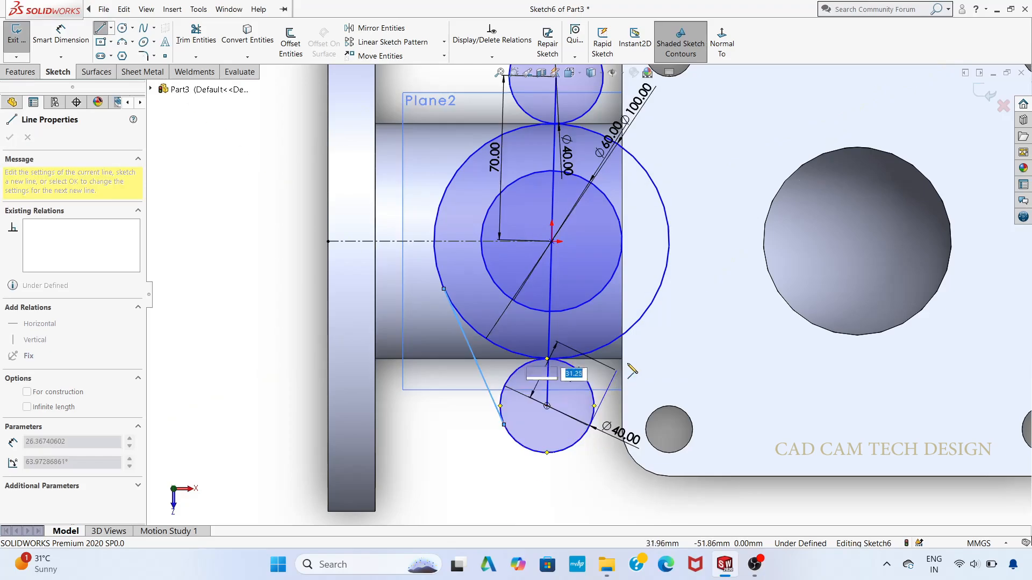
{"action": "left_click", "coordinate": [657, 295]}
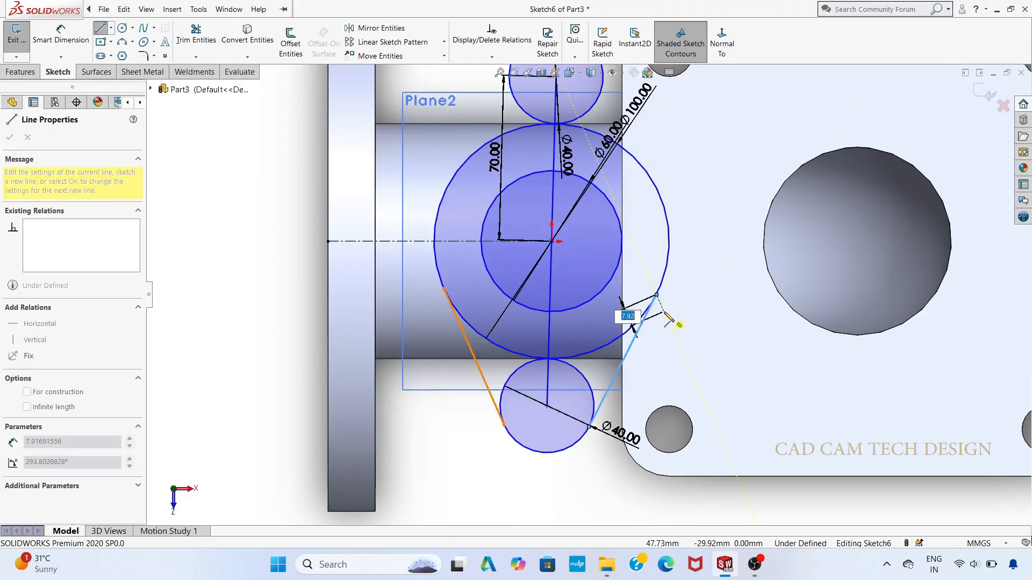
{"action": "key", "text": "Escape"}
{"action": "scroll", "coordinate": [602, 194], "scroll_direction": "up", "scroll_amount": 3}
{"action": "scroll", "coordinate": [618, 174], "scroll_direction": "down", "scroll_amount": 2}
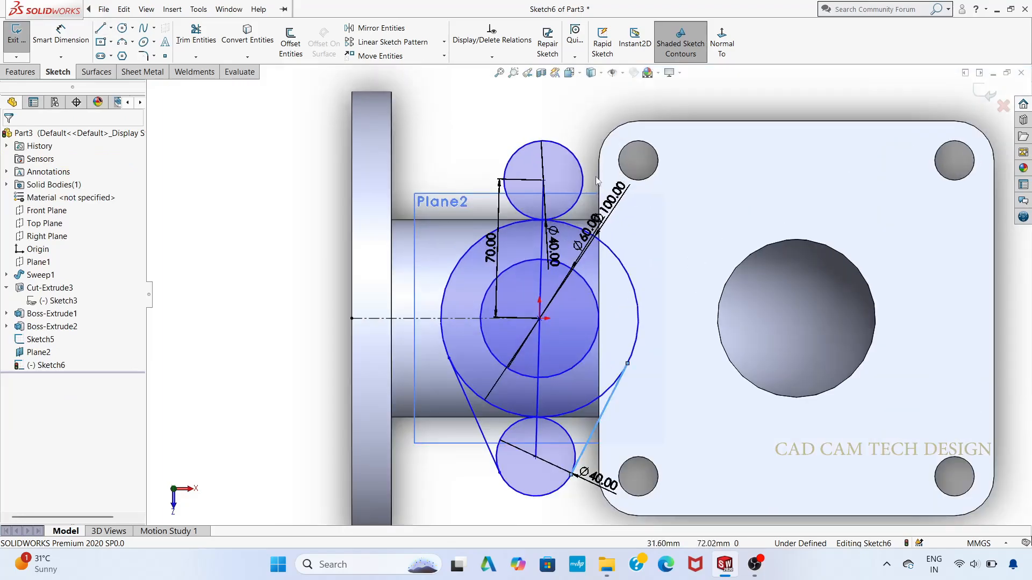
Step: Draw two tangent lines joining the upper 40 mm circle to the 100 mm circle, one on each side
{"action": "left_click", "coordinate": [100, 28]}
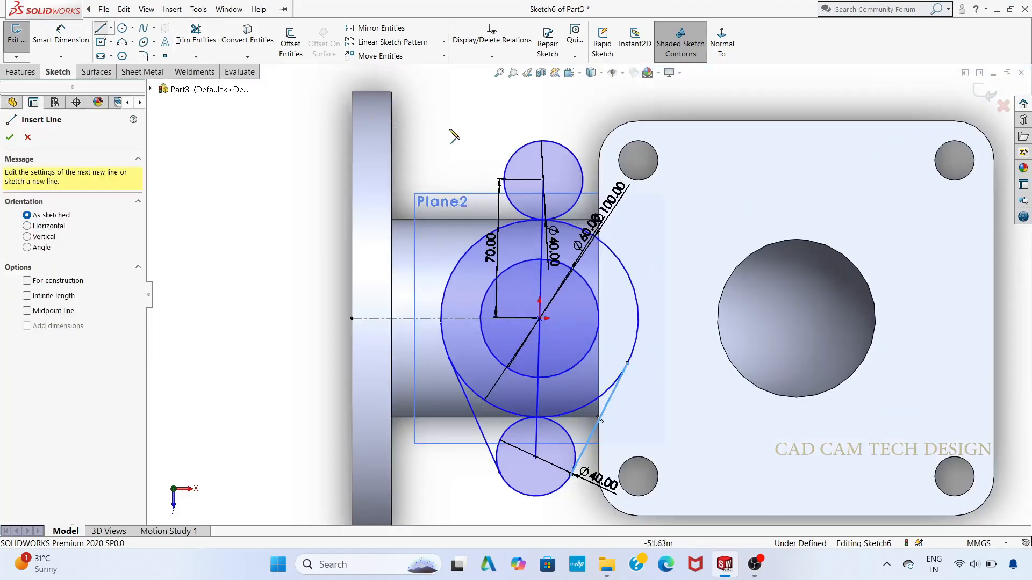
{"action": "left_click", "coordinate": [513, 156]}
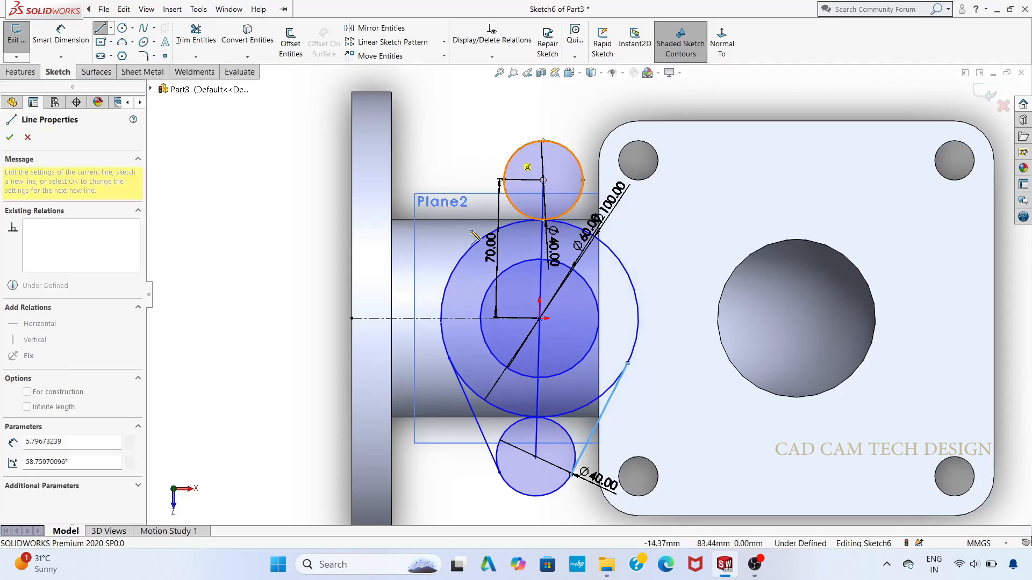
{"action": "left_click", "coordinate": [452, 275]}
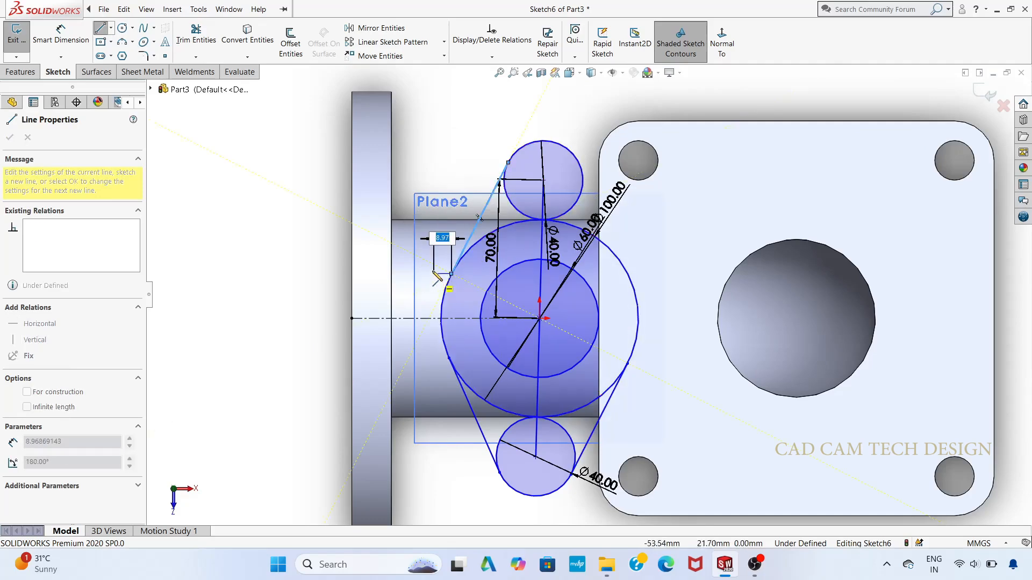
{"action": "key", "text": "Escape"}
{"action": "left_click", "coordinate": [97, 12]}
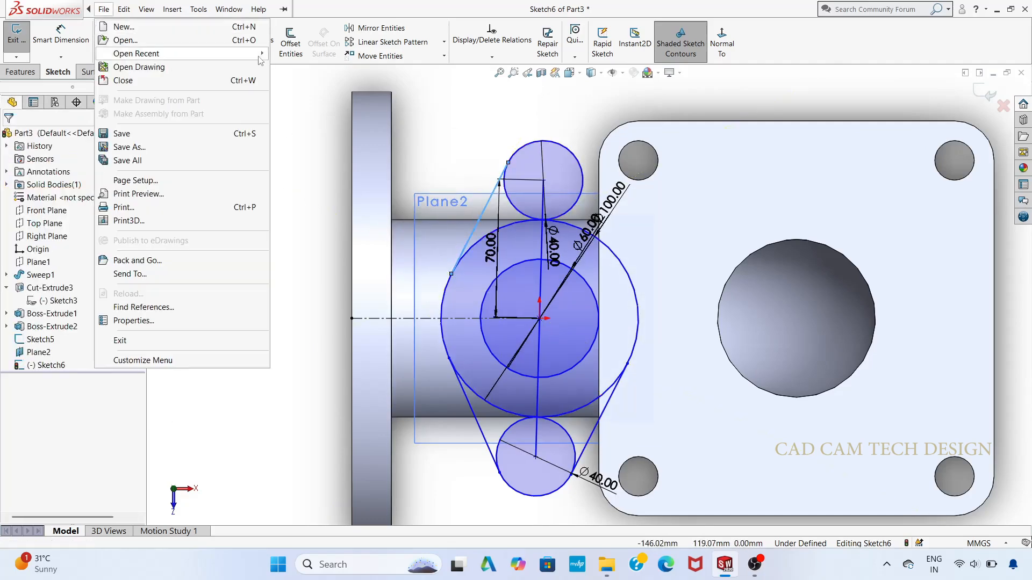
{"action": "left_click", "coordinate": [300, 113]}
{"action": "left_click", "coordinate": [100, 28]}
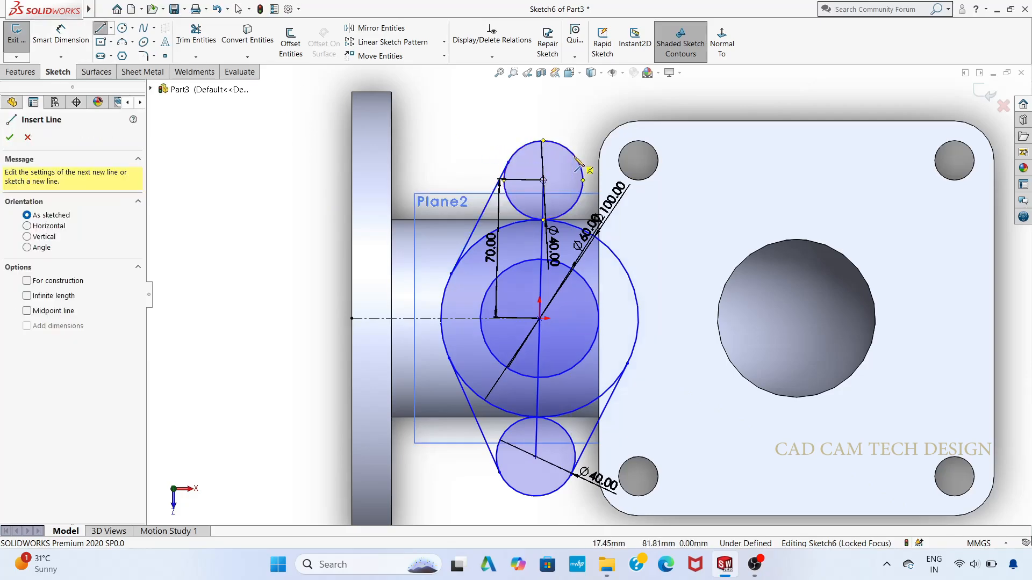
{"action": "left_click", "coordinate": [542, 180]}
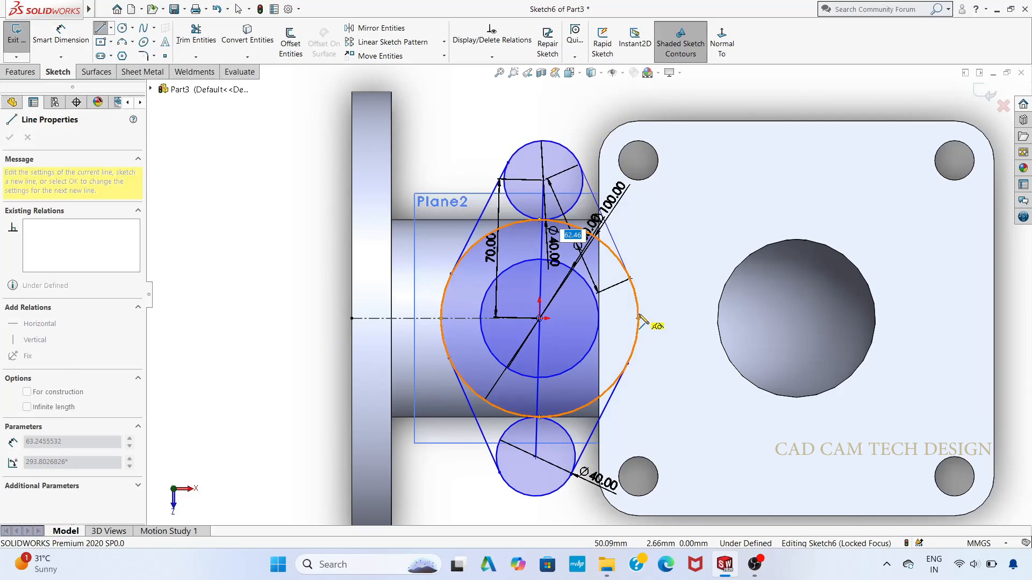
{"action": "left_click", "coordinate": [633, 284]}
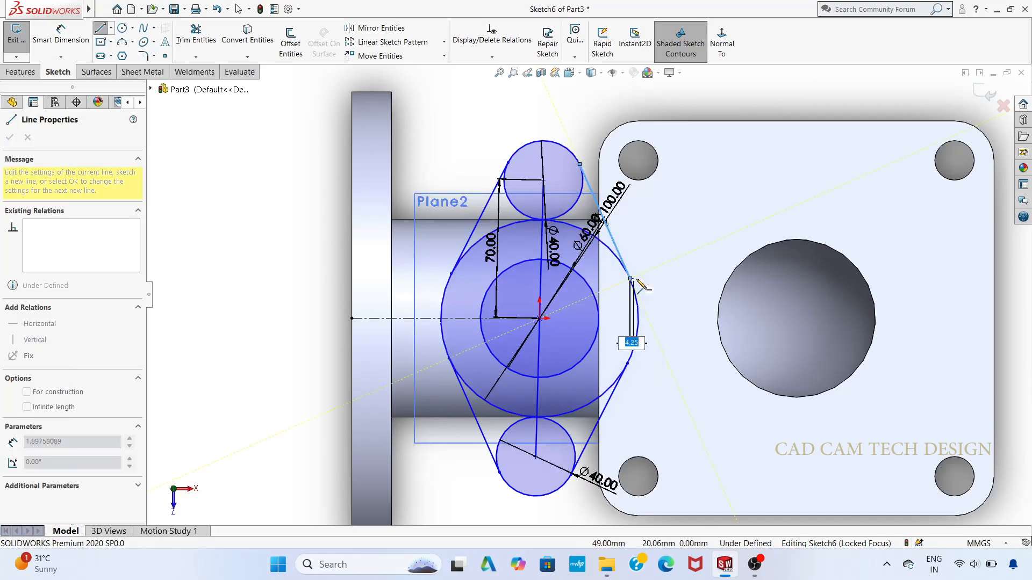
{"action": "key", "text": "Escape"}
{"action": "key", "text": "Escape"}
Step: Trim away all circles, tangent lines and the near-vertical line from the sketch on Plane2
{"action": "scroll", "coordinate": [646, 311], "scroll_direction": "up", "scroll_amount": 4}
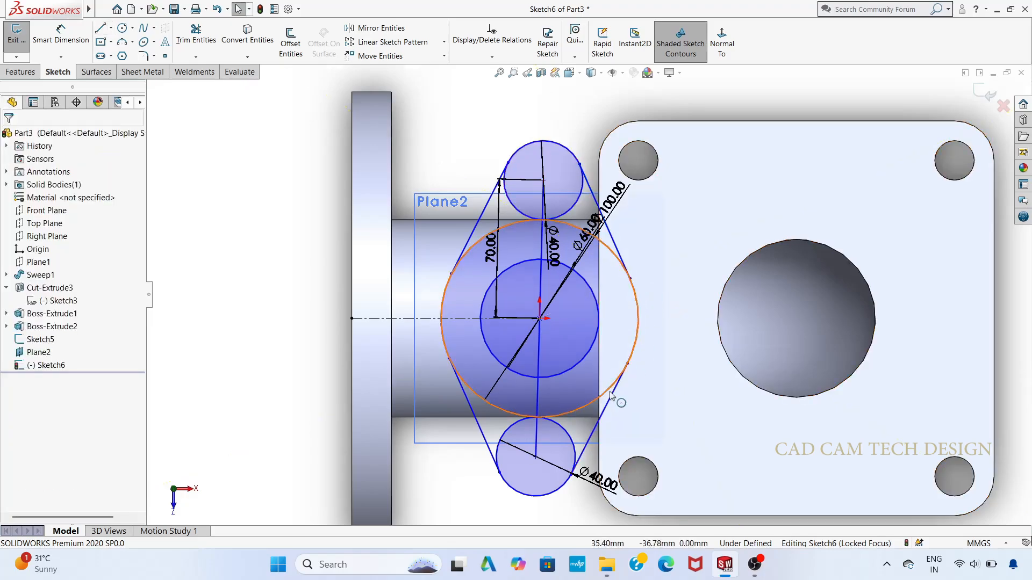
{"action": "scroll", "coordinate": [645, 222], "scroll_direction": "down", "scroll_amount": 2}
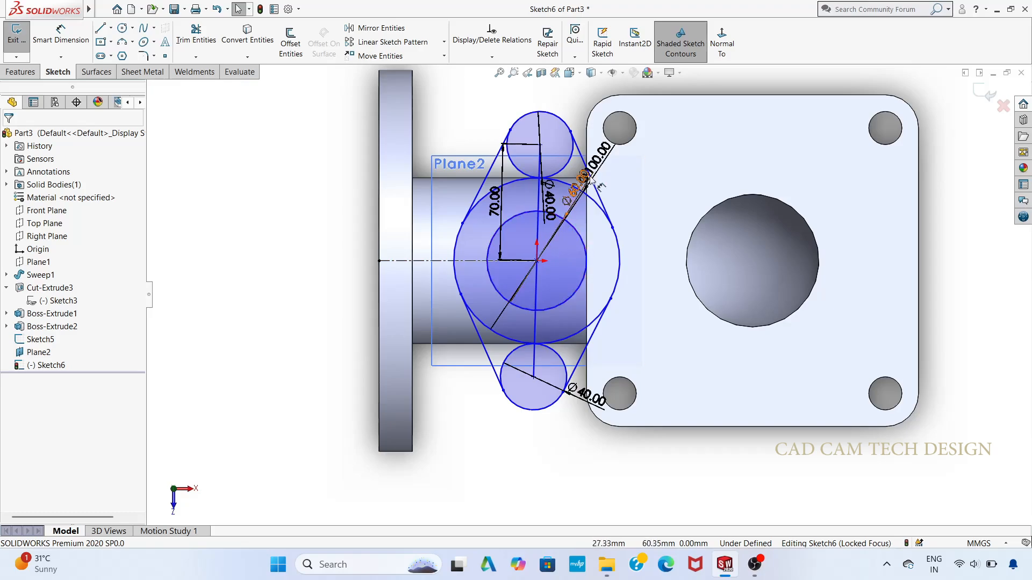
{"action": "scroll", "coordinate": [602, 252], "scroll_direction": "up", "scroll_amount": 1}
{"action": "scroll", "coordinate": [602, 252], "scroll_direction": "down", "scroll_amount": 2}
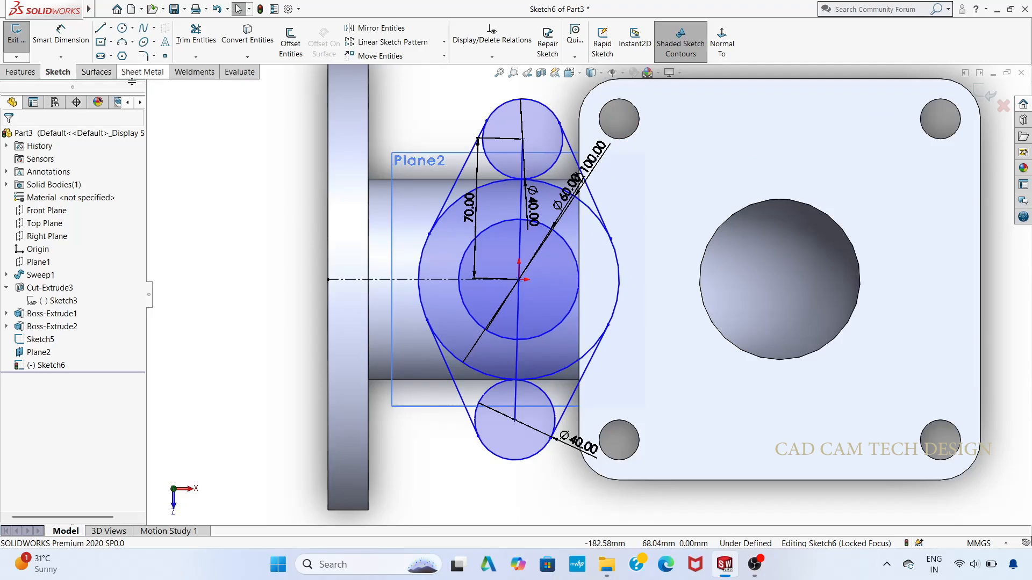
{"action": "left_click", "coordinate": [196, 33]}
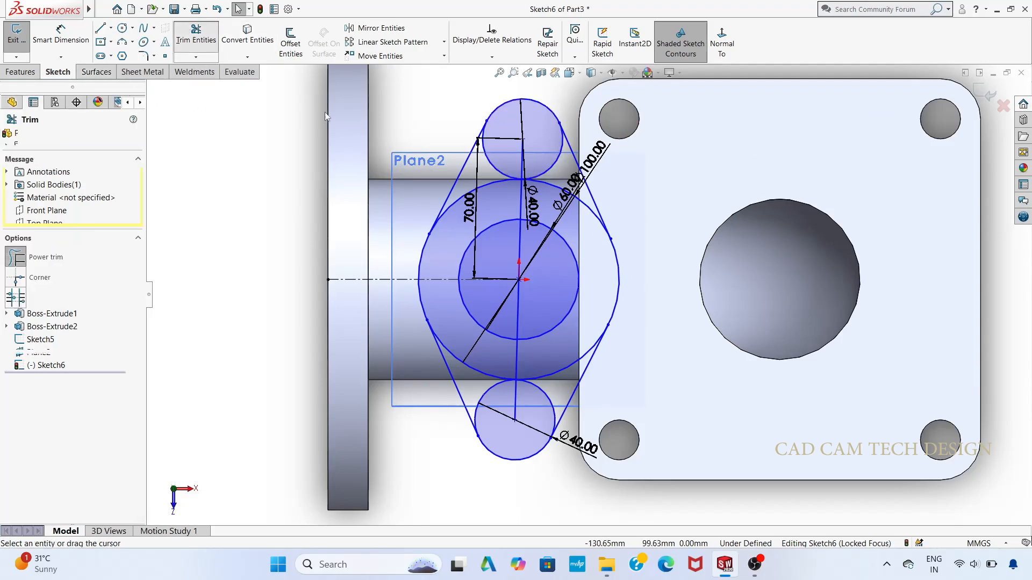
{"action": "mouse_move", "coordinate": [449, 120]}
{"action": "left_mouse_down"}
{"action": "mouse_move", "coordinate": [457, 155]}
{"action": "mouse_move", "coordinate": [602, 162]}
{"action": "left_mouse_up"}
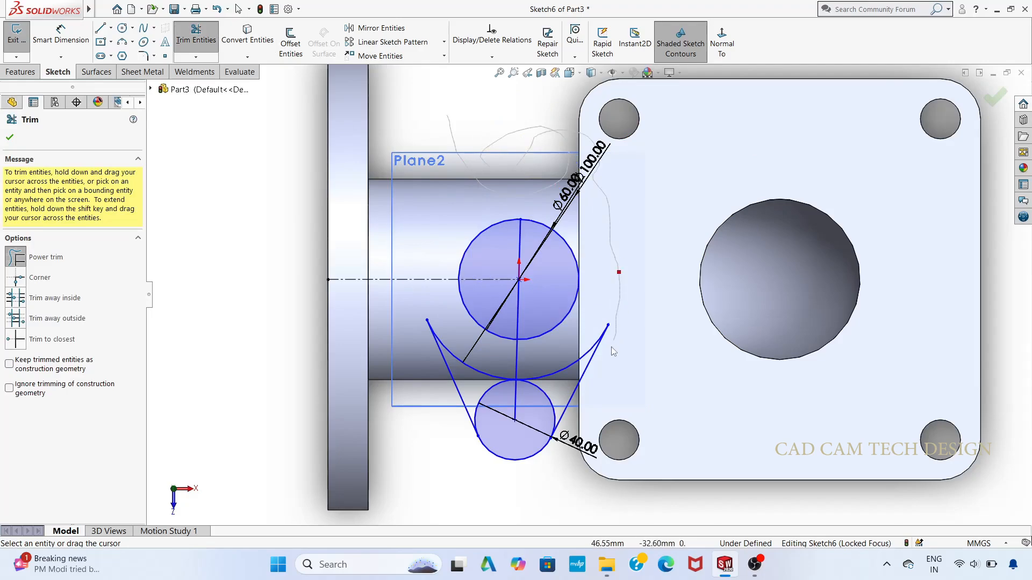
{"action": "mouse_move", "coordinate": [613, 351]}
{"action": "left_mouse_down"}
{"action": "mouse_move", "coordinate": [588, 366]}
{"action": "mouse_move", "coordinate": [478, 373]}
{"action": "mouse_move", "coordinate": [551, 403]}
{"action": "mouse_move", "coordinate": [500, 430]}
{"action": "left_mouse_up"}
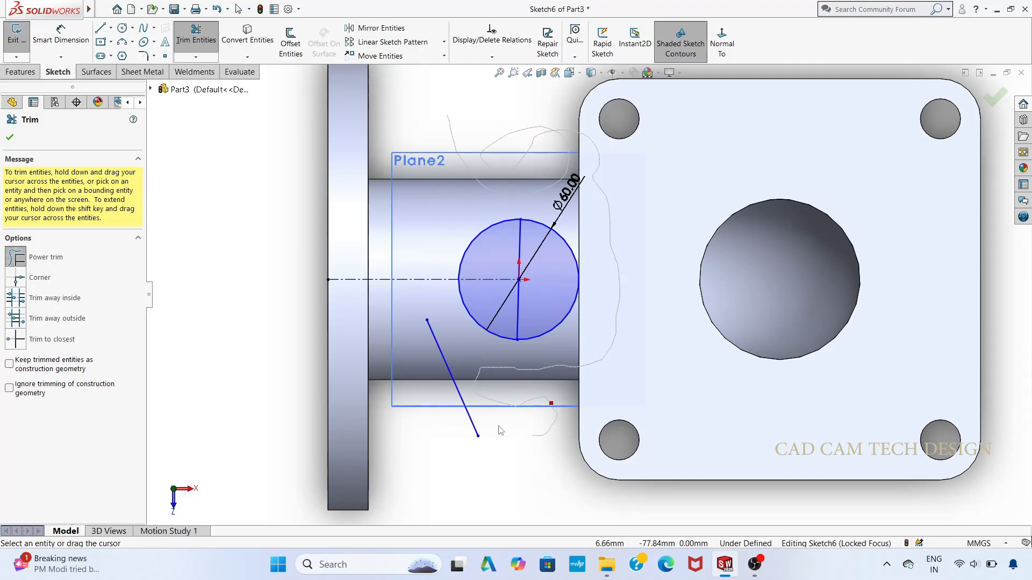
{"action": "mouse_move", "coordinate": [567, 301]}
{"action": "left_mouse_down"}
{"action": "mouse_move", "coordinate": [558, 260]}
{"action": "mouse_move", "coordinate": [530, 265]}
{"action": "mouse_move", "coordinate": [531, 315]}
{"action": "mouse_move", "coordinate": [468, 270]}
{"action": "mouse_move", "coordinate": [540, 319]}
{"action": "left_mouse_up"}
{"action": "scroll", "coordinate": [503, 299], "scroll_direction": "down", "scroll_amount": 1}
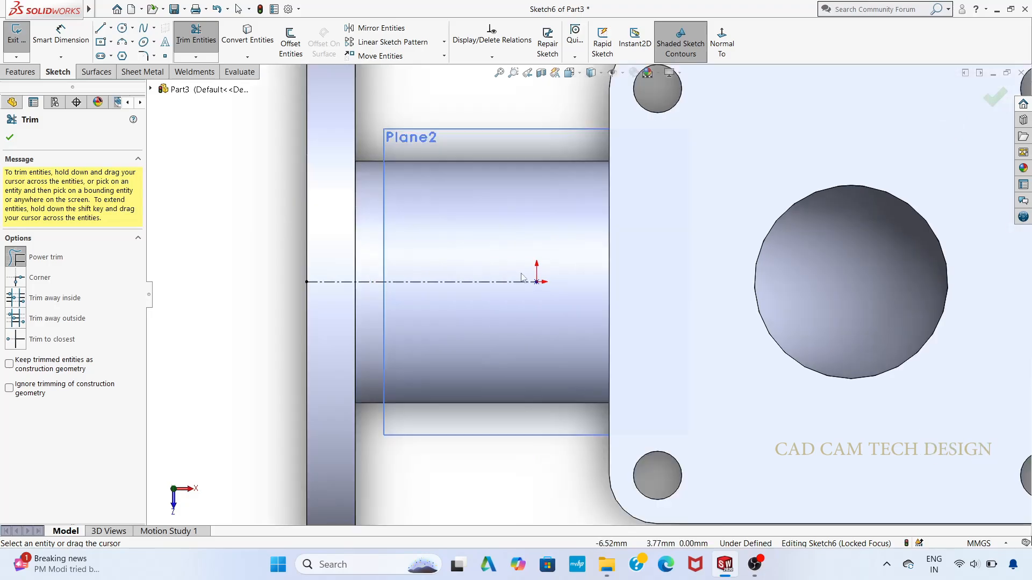
Step: Draw concentric circles of 80 mm and 60 mm diameter centred on the sketch origin, and close the sketch
{"action": "left_click", "coordinate": [122, 29]}
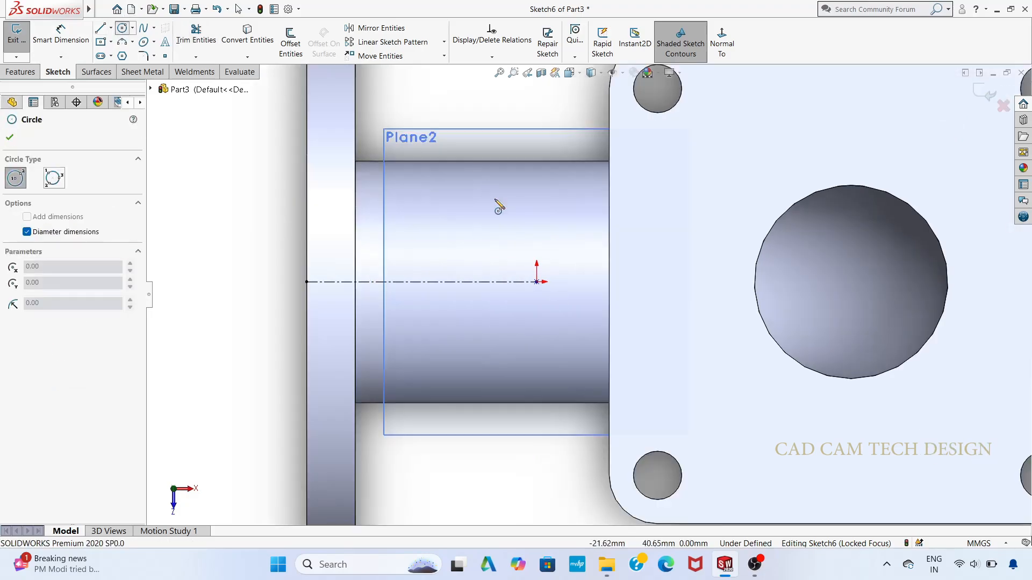
{"action": "left_click", "coordinate": [536, 282]}
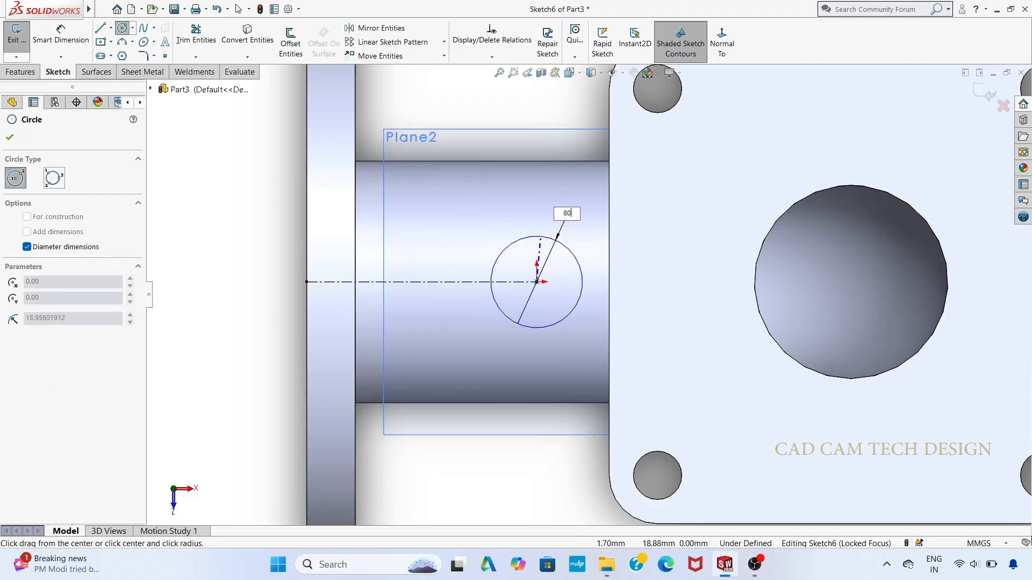
{"action": "type", "text": "80"}
{"action": "key", "text": "Return"}
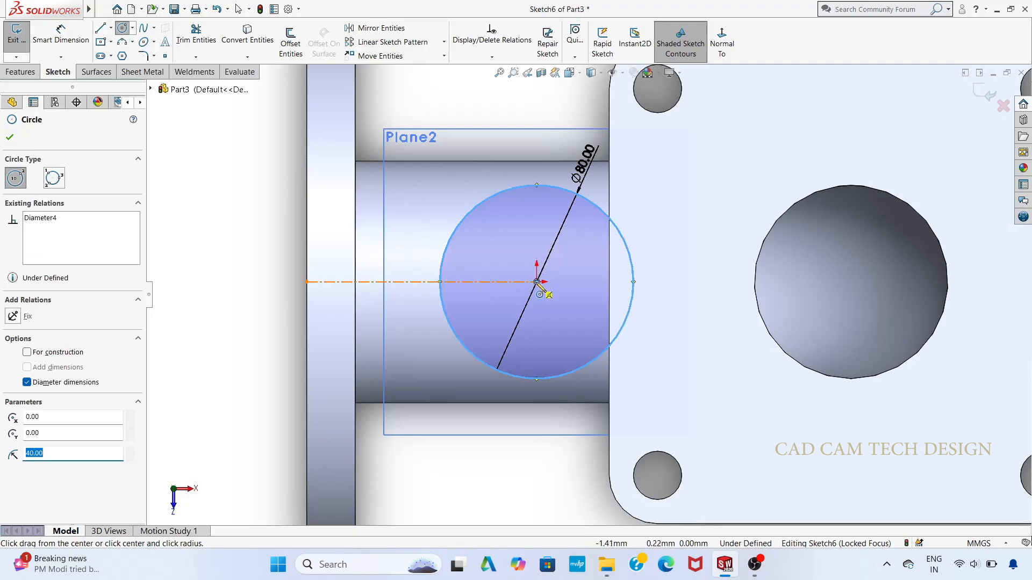
{"action": "left_click", "coordinate": [536, 281]}
{"action": "type", "text": "6"}
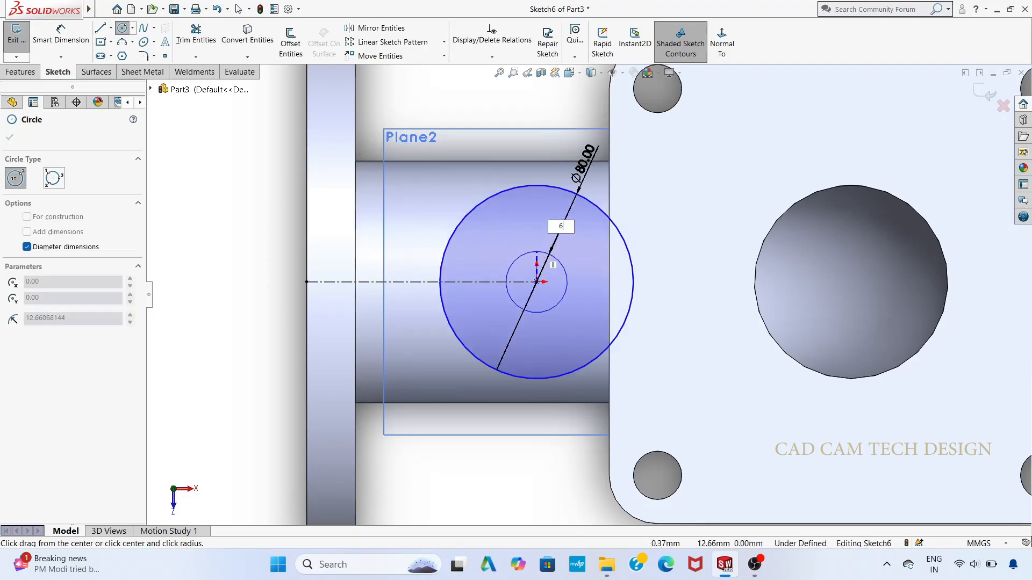
{"action": "type", "text": "0"}
{"action": "key", "text": "Return"}
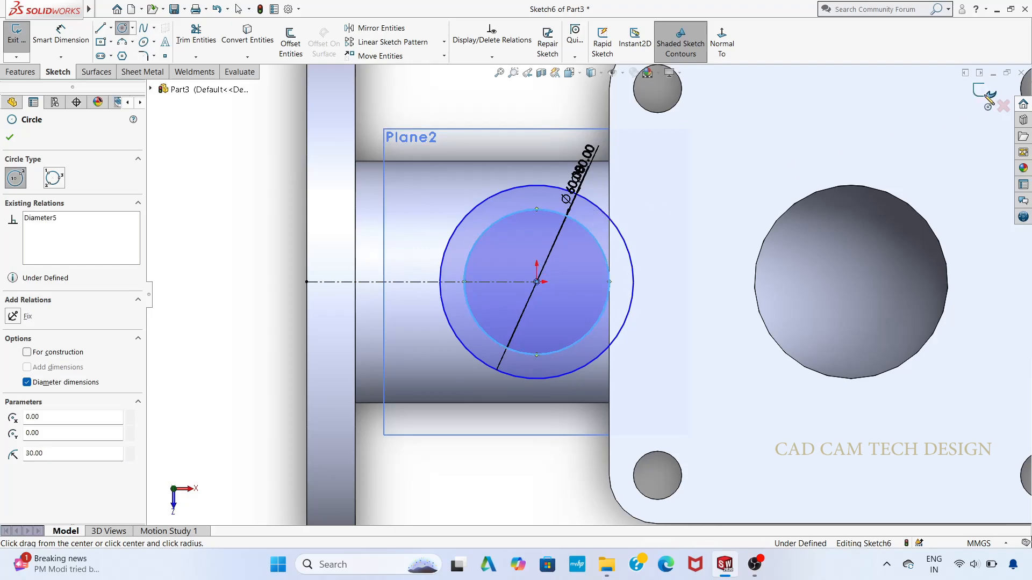
{"action": "key", "text": "Escape"}
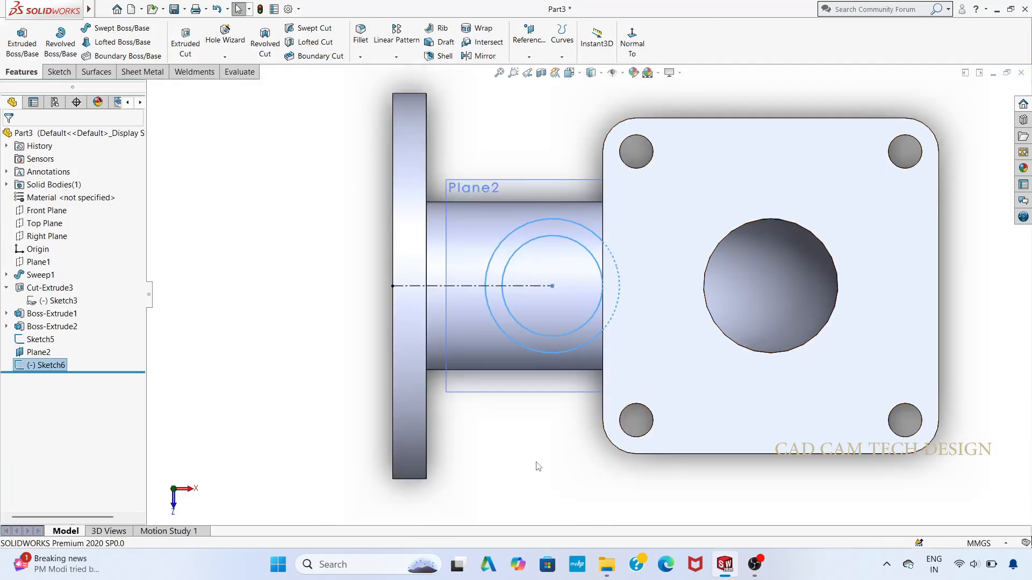
Step: Extrude the ring profile downwards with Up To Surface, ending at the outer face of the horizontal pipe
{"action": "middle_click_drag", "start_coordinate": [538, 467], "coordinate": [548, 282]}
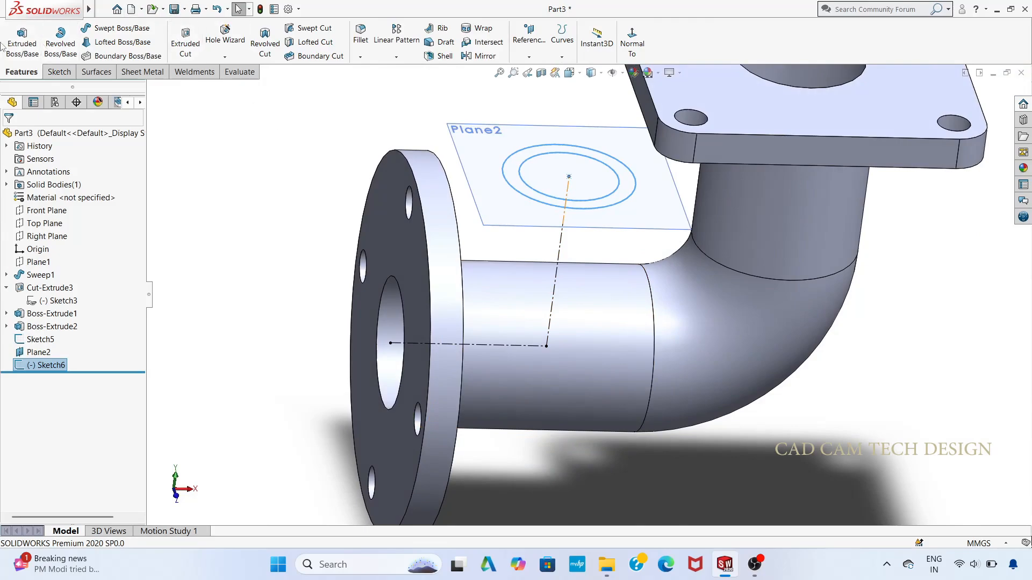
{"action": "left_click", "coordinate": [21, 43]}
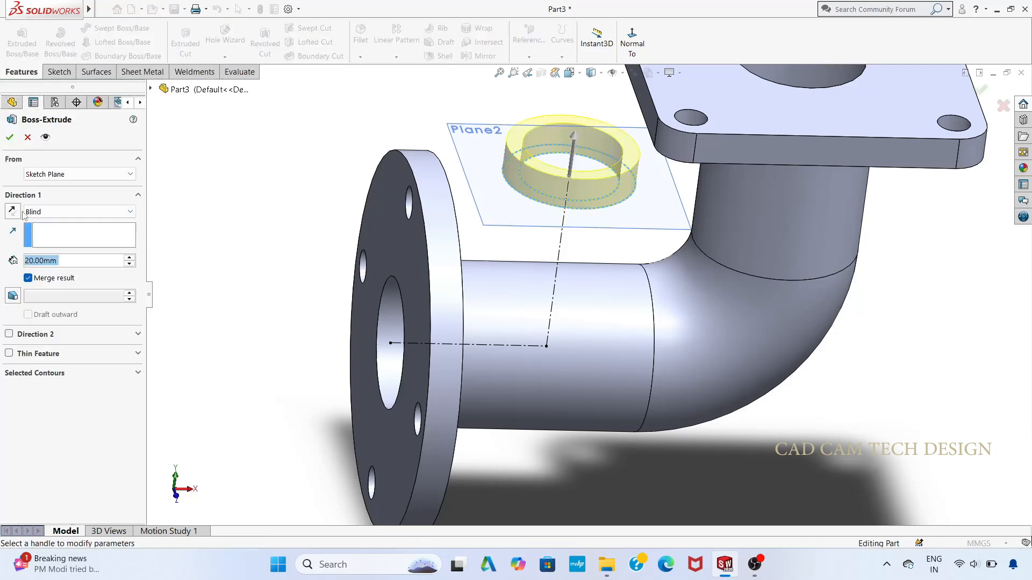
{"action": "left_click", "coordinate": [13, 211]}
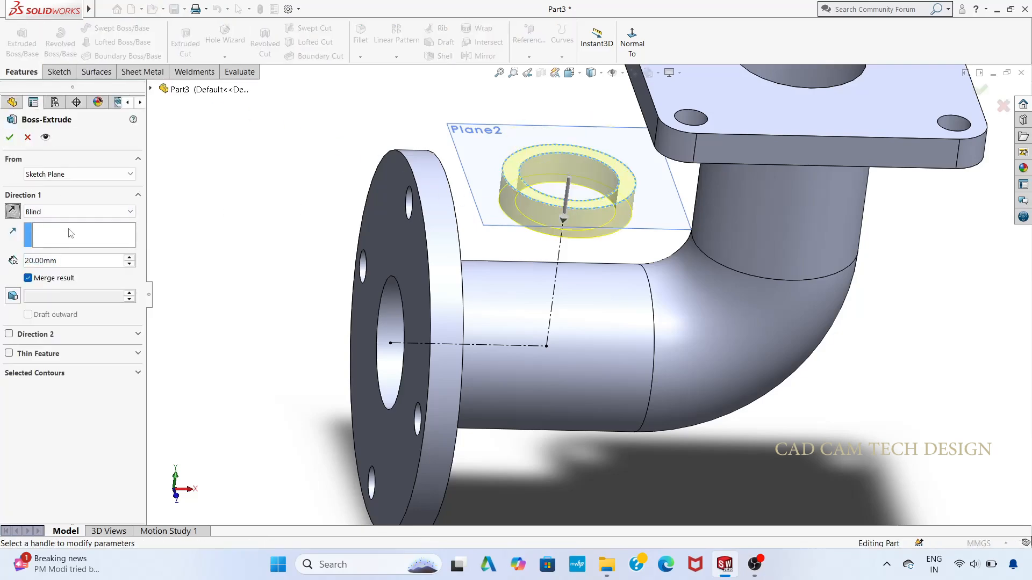
{"action": "left_click", "coordinate": [80, 212]}
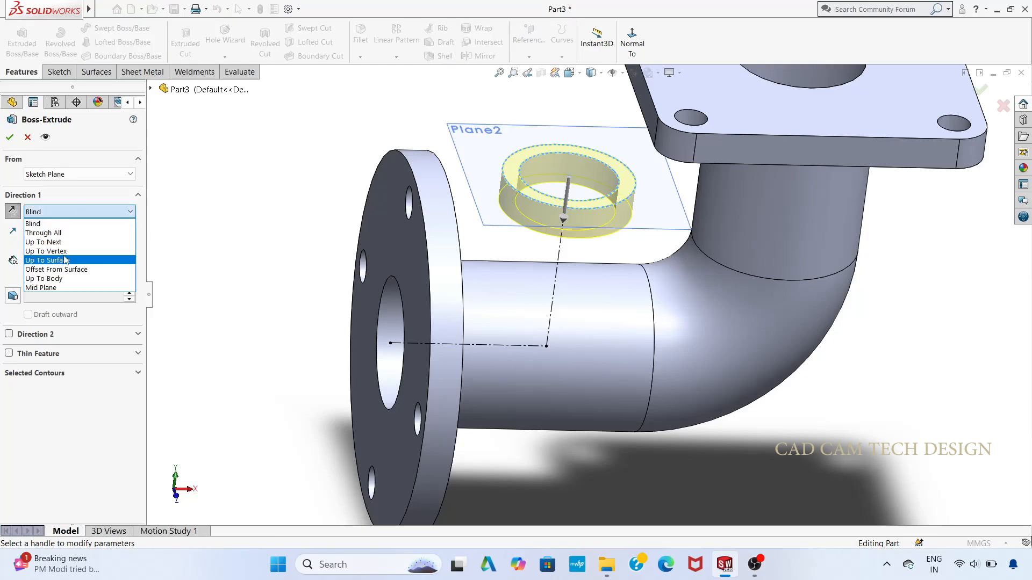
{"action": "left_click", "coordinate": [81, 259]}
{"action": "left_click", "coordinate": [514, 308]}
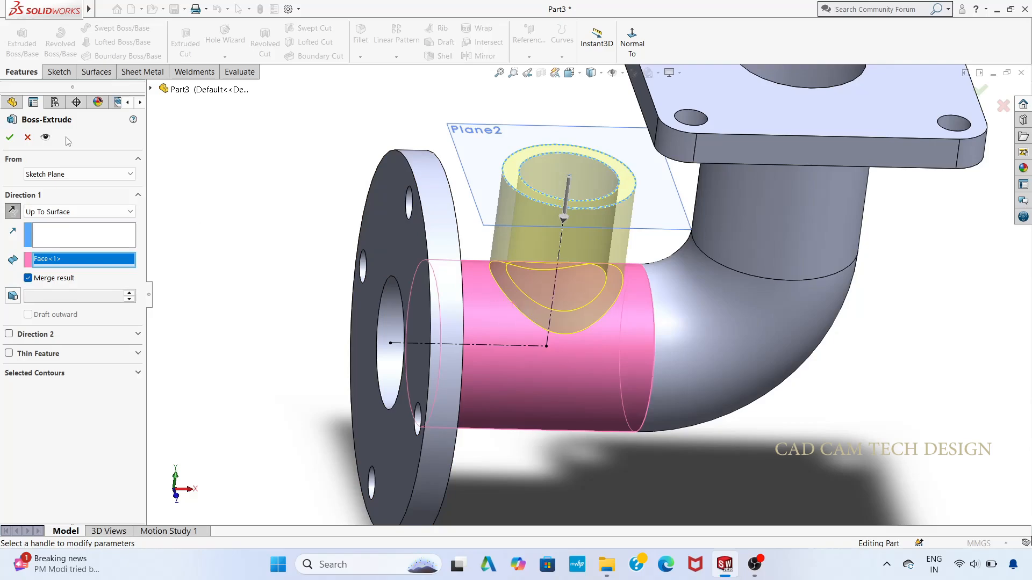
{"action": "left_click", "coordinate": [9, 138]}
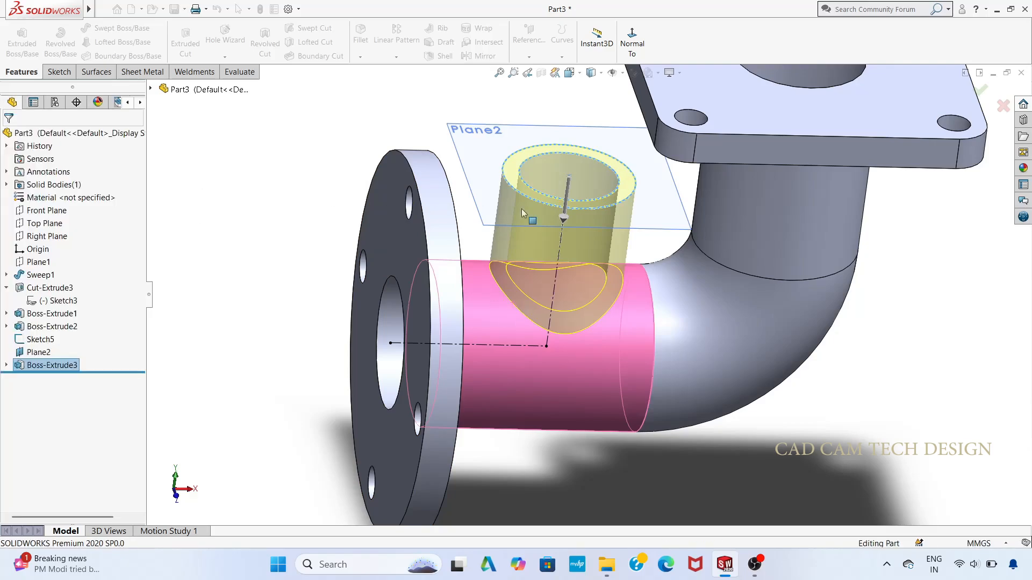
Step: Hide Plane2
{"action": "scroll", "coordinate": [626, 220], "scroll_direction": "up", "scroll_amount": 2}
{"action": "scroll", "coordinate": [618, 218], "scroll_direction": "down", "scroll_amount": 1}
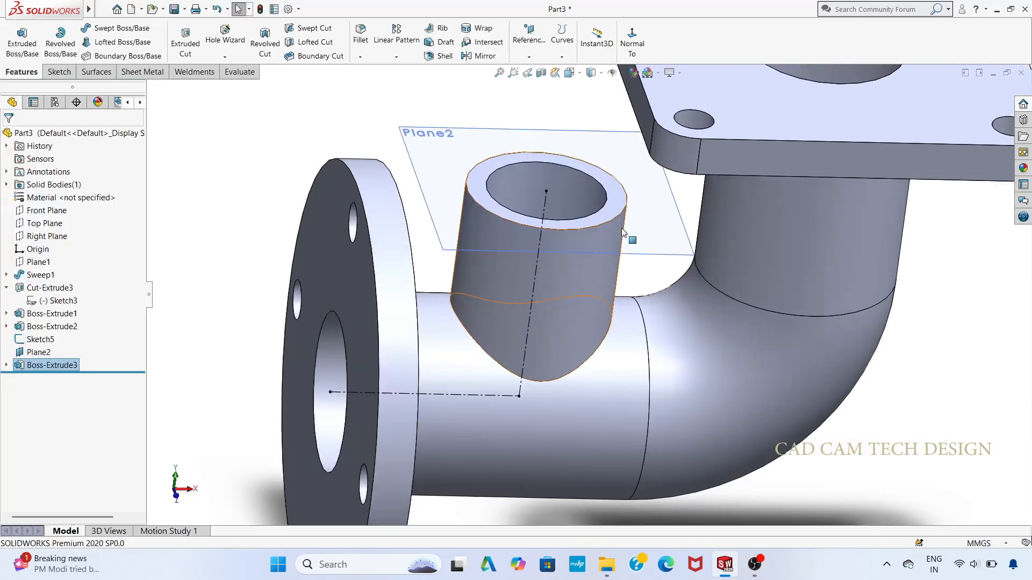
{"action": "scroll", "coordinate": [586, 209], "scroll_direction": "up", "scroll_amount": 1}
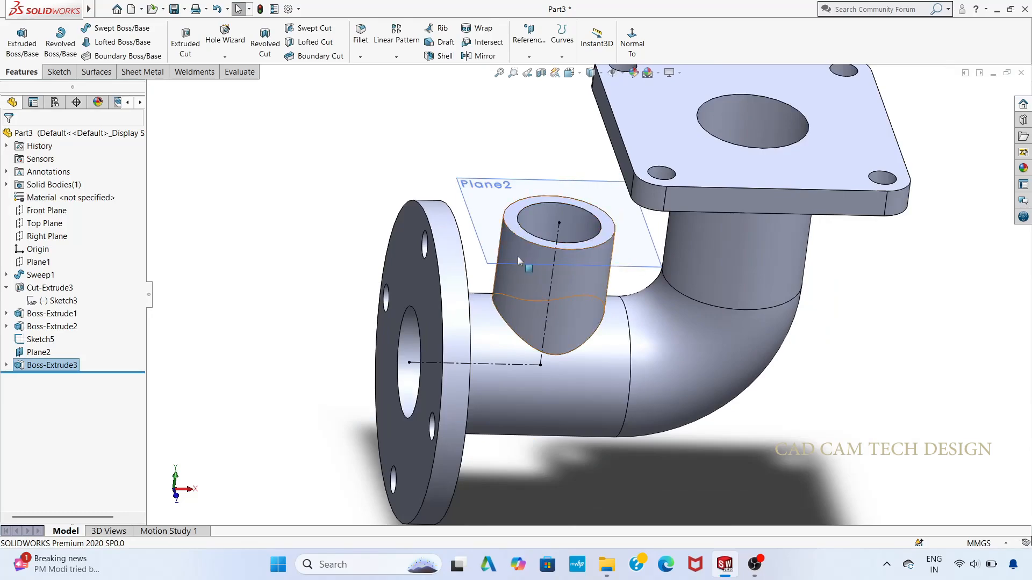
{"action": "left_click", "coordinate": [38, 353]}
{"action": "right_click", "coordinate": [38, 353]}
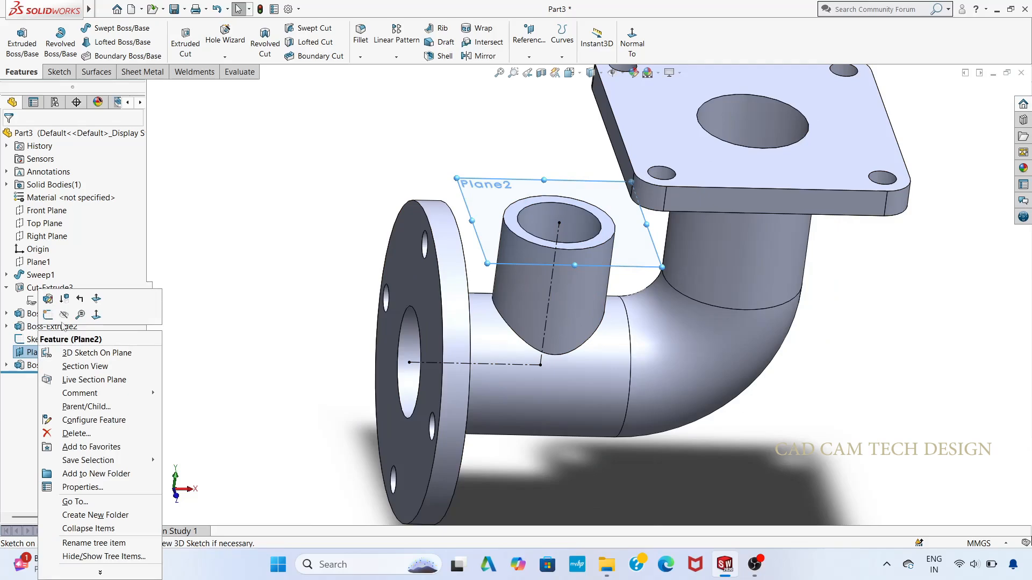
{"action": "left_click", "coordinate": [70, 315]}
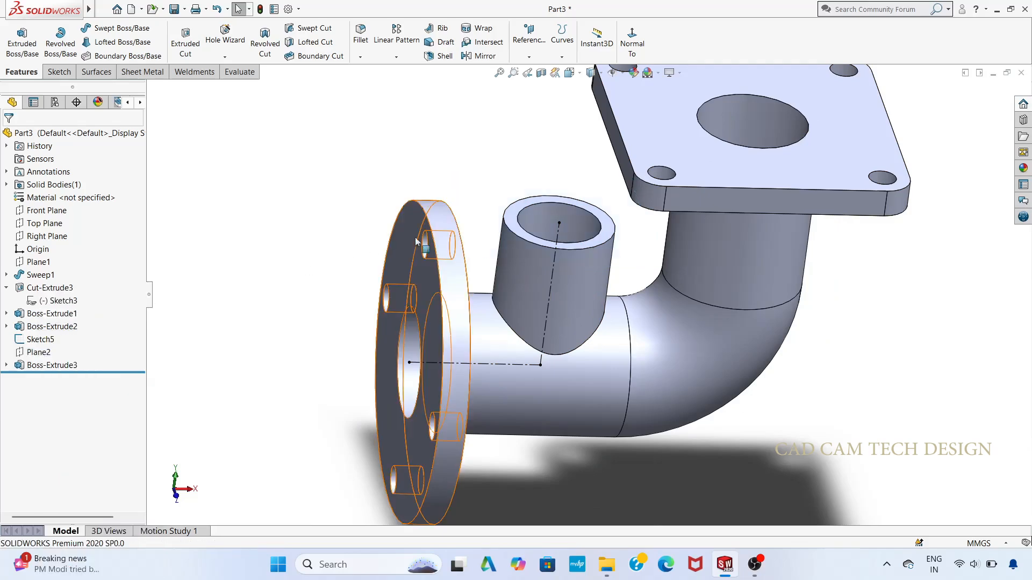
Step: Start a new sketch on the ring-shaped top face of the branch
{"action": "left_click", "coordinate": [604, 232]}
{"action": "left_click", "coordinate": [651, 186]}
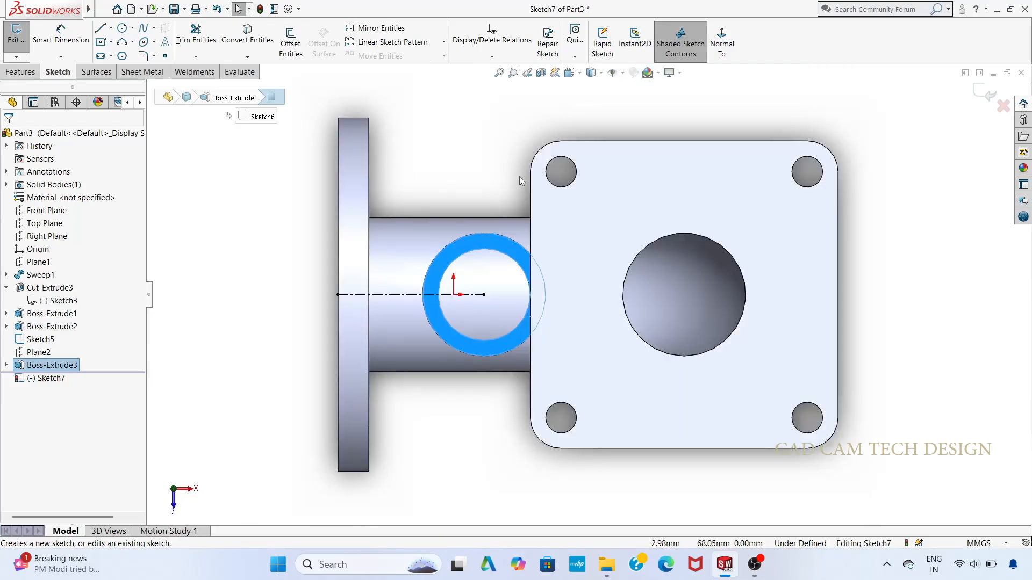
{"action": "left_click", "coordinate": [464, 144]}
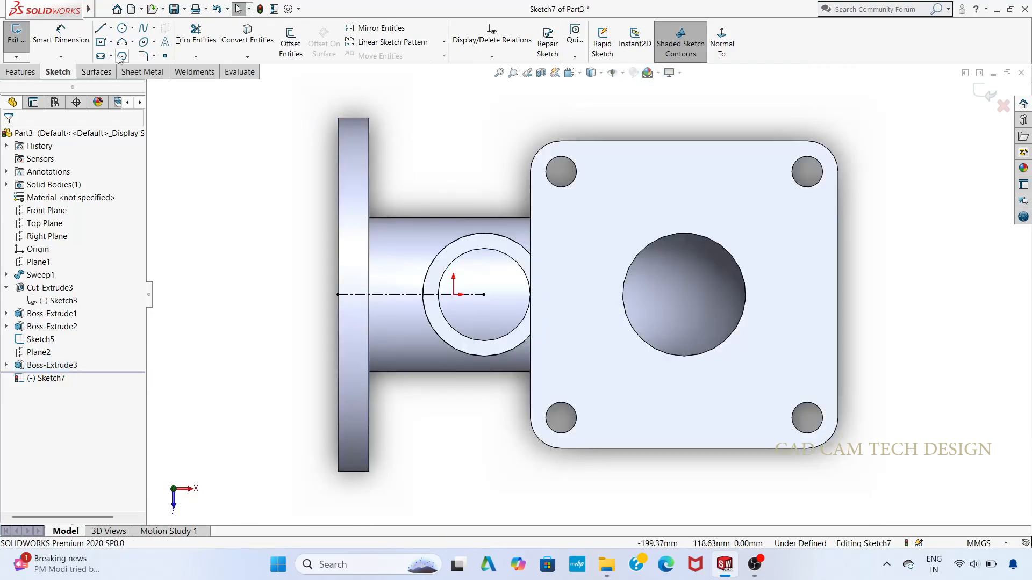
Step: Draw a vertical midpoint line centred on the branch centre, extending 70 mm to each side
{"action": "left_click", "coordinate": [110, 28]}
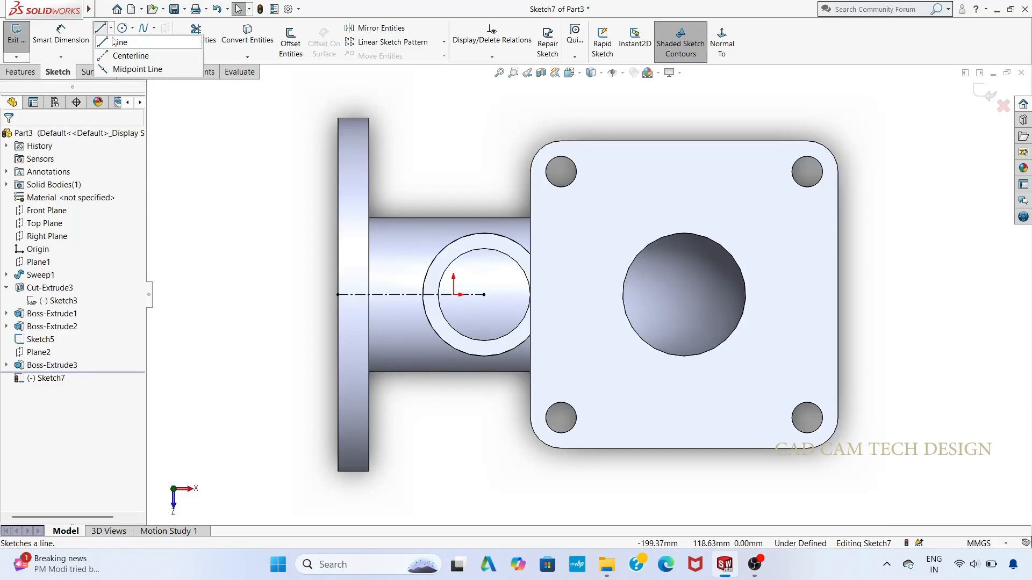
{"action": "left_click", "coordinate": [125, 69]}
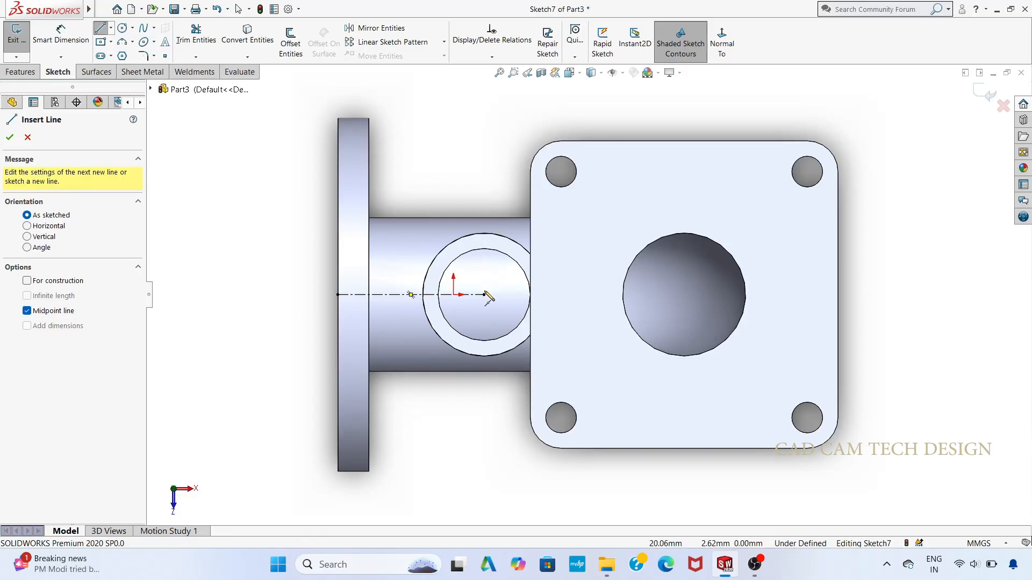
{"action": "left_click", "coordinate": [484, 294]}
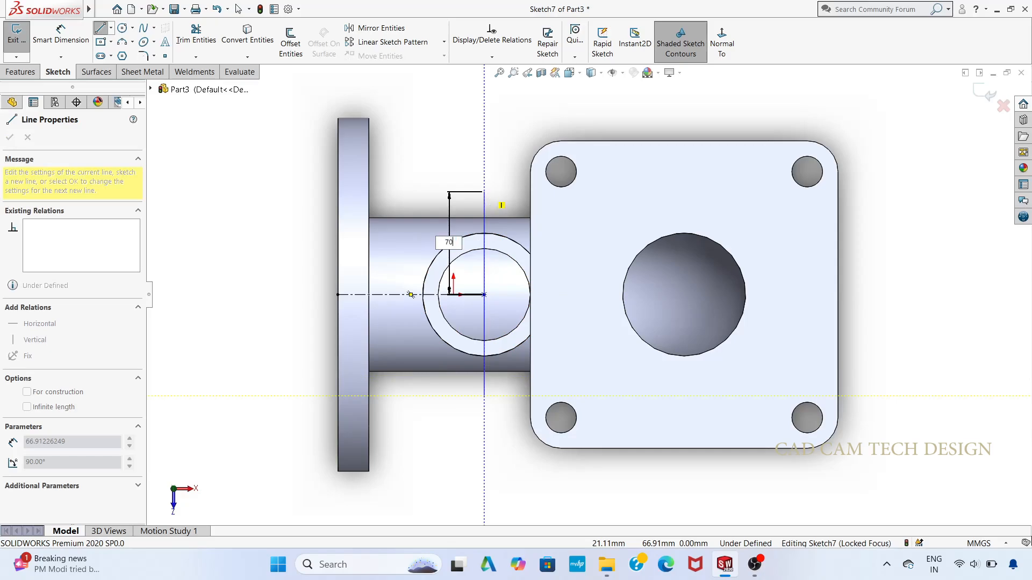
{"action": "key", "text": "Return"}
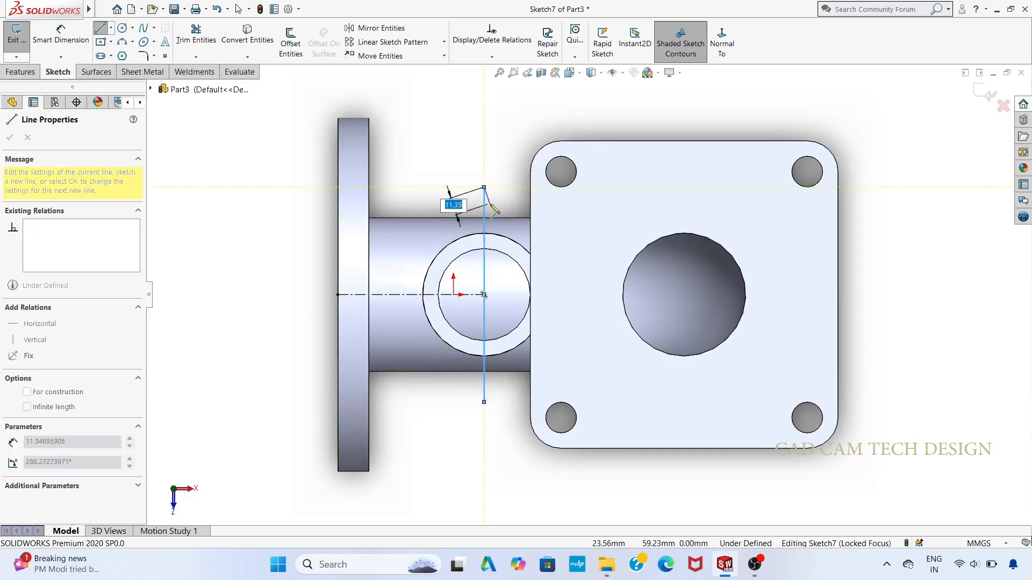
{"action": "key", "text": "Escape"}
{"action": "key", "text": "Escape"}
{"action": "key", "text": "f"}
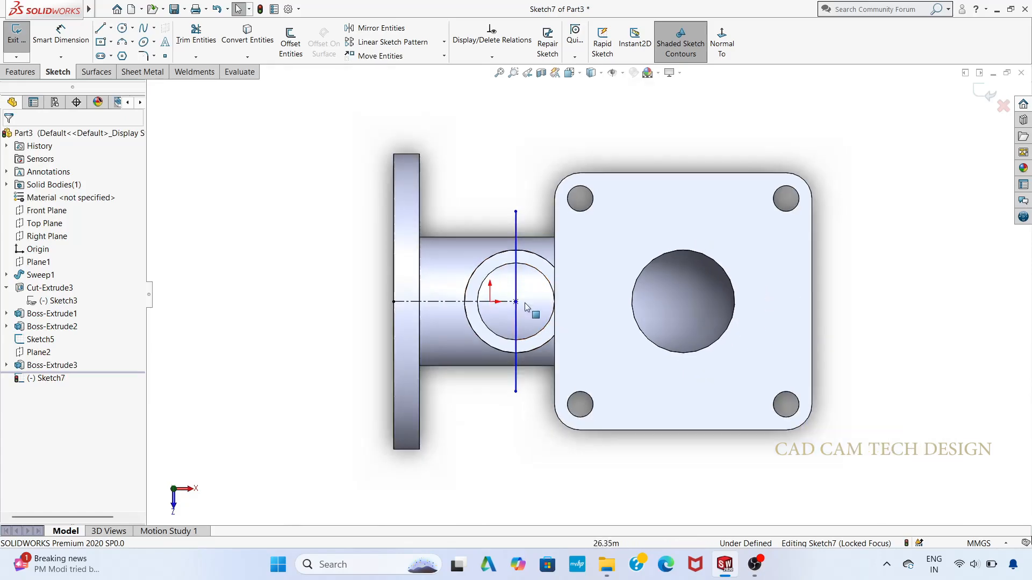
Step: Draw a 100 mm diameter circle at the branch centre and a 40 mm diameter circle on the vertical line's upper endpoint
{"action": "scroll", "coordinate": [526, 307], "scroll_direction": "down", "scroll_amount": 2}
{"action": "left_click", "coordinate": [122, 29]}
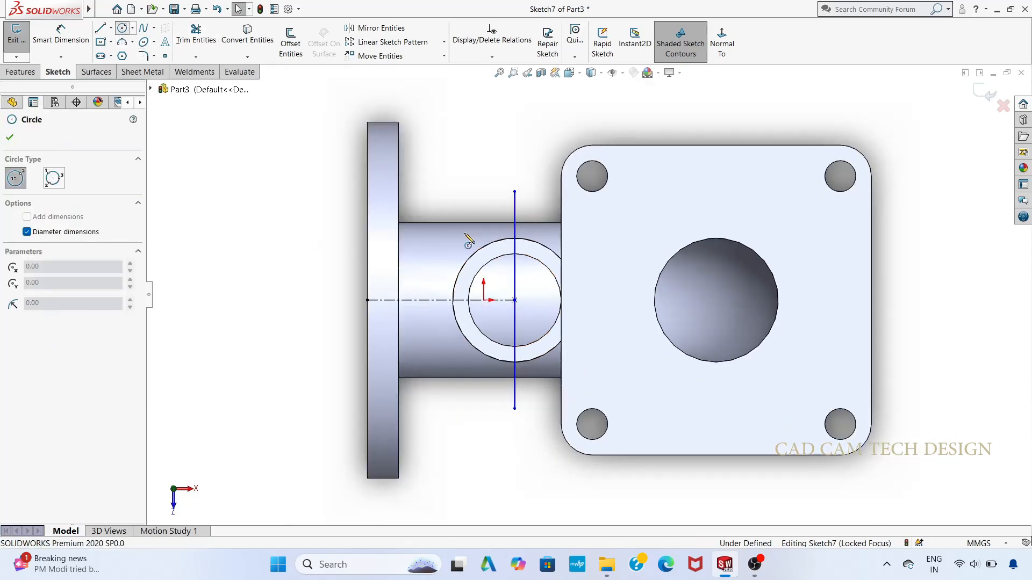
{"action": "left_click", "coordinate": [515, 299]}
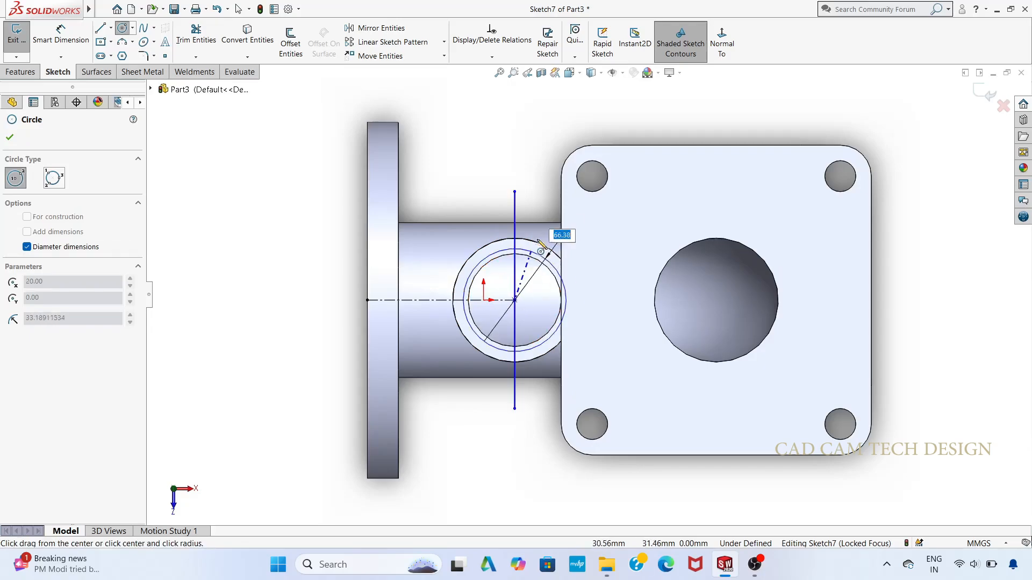
{"action": "key", "text": "Return"}
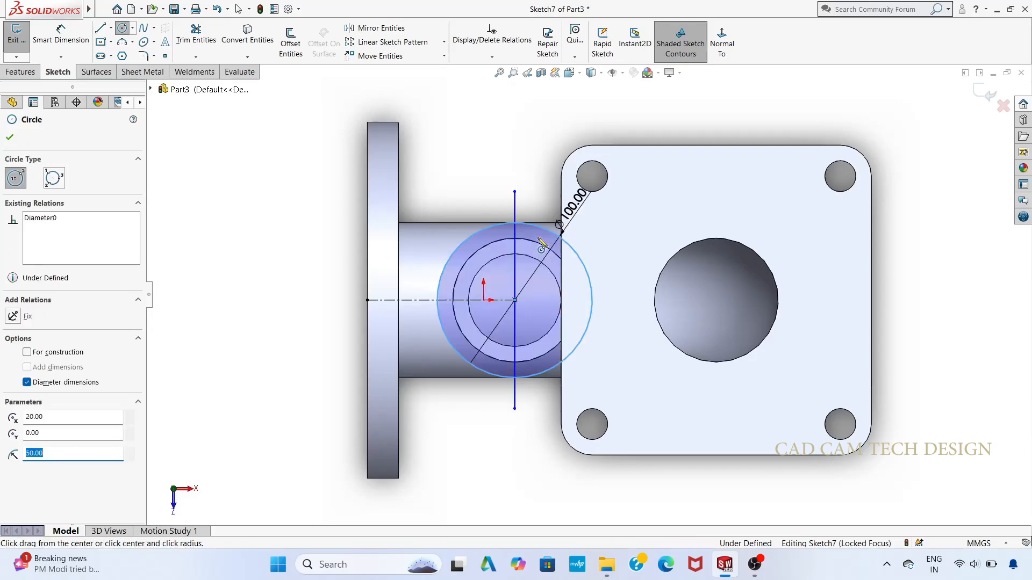
{"action": "left_click", "coordinate": [515, 191]}
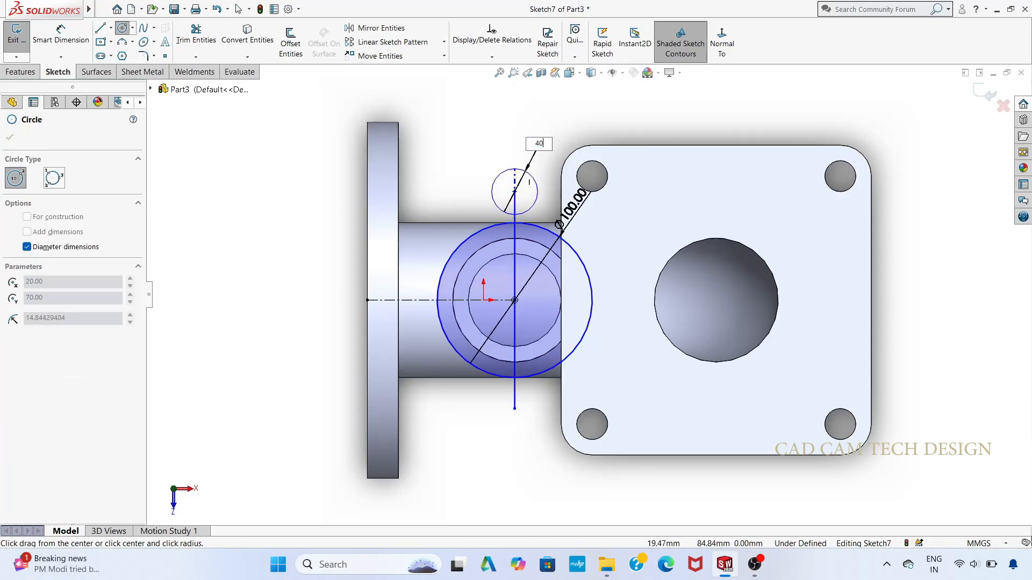
{"action": "key", "text": "Return"}
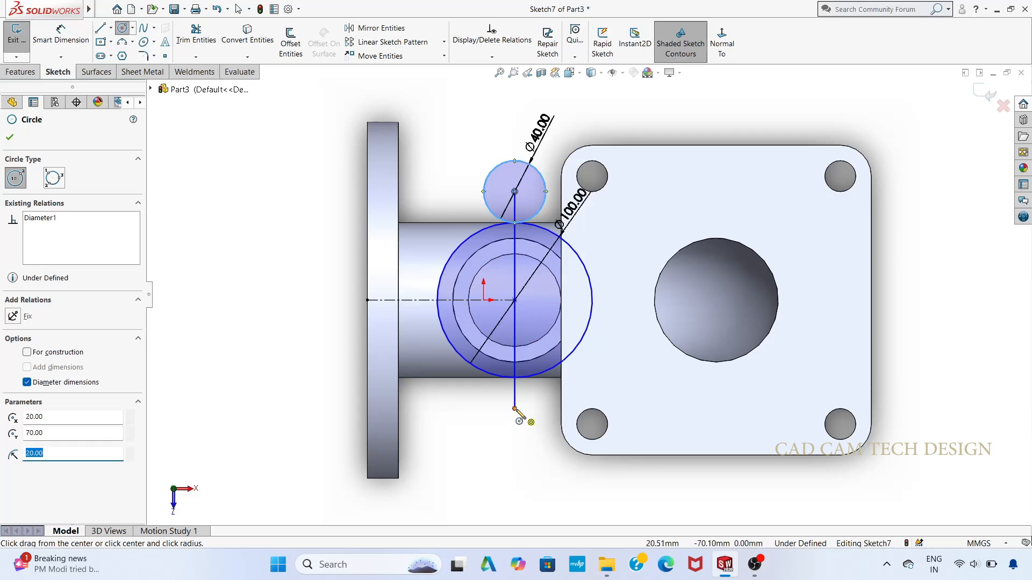
Step: Draw a 40 mm diameter circle centred on the vertical line's lower endpoint
{"action": "left_click", "coordinate": [515, 409]}
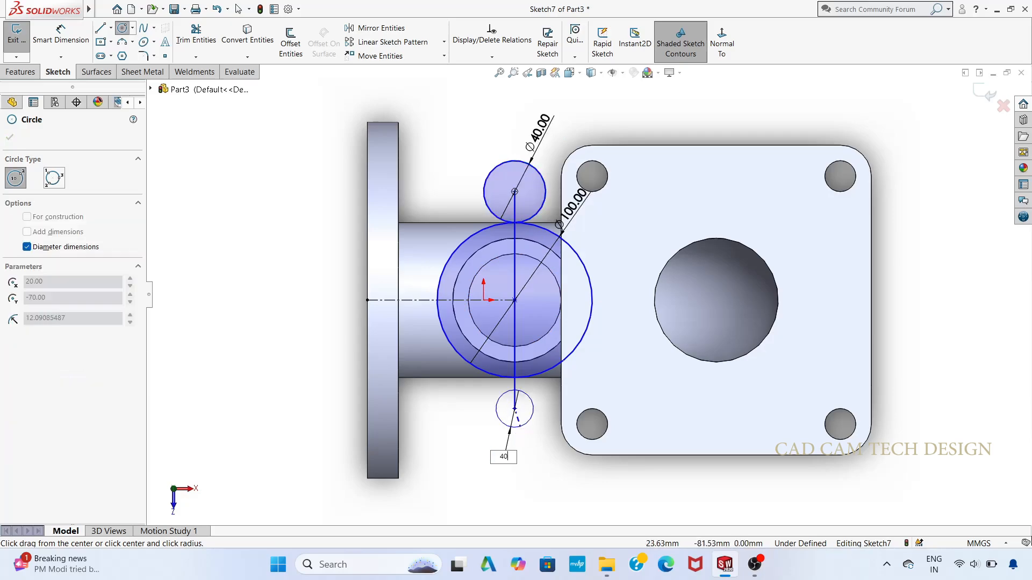
{"action": "type", "text": "40"}
{"action": "key", "text": "Return"}
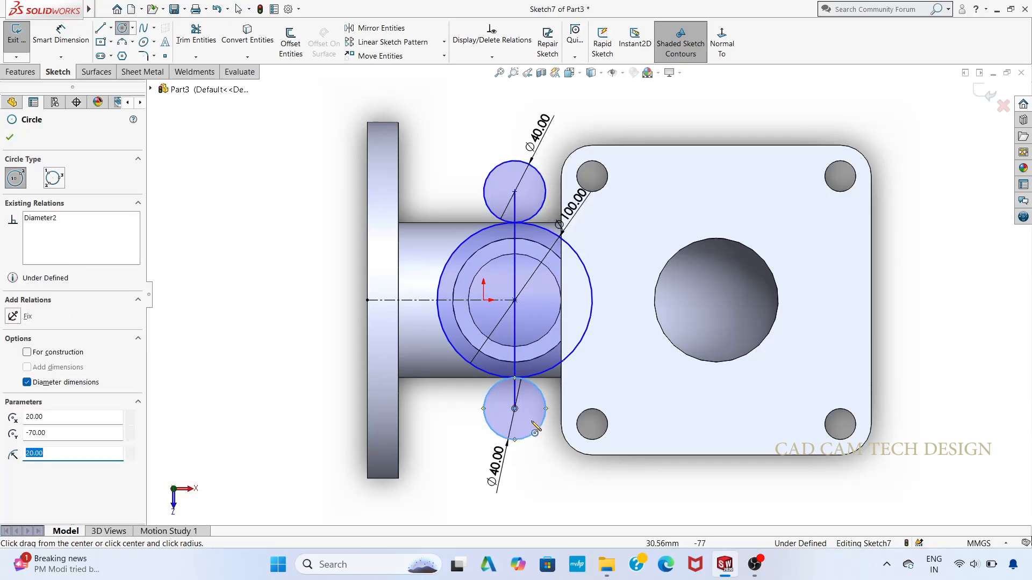
{"action": "scroll", "coordinate": [529, 421], "scroll_direction": "up", "scroll_amount": 1}
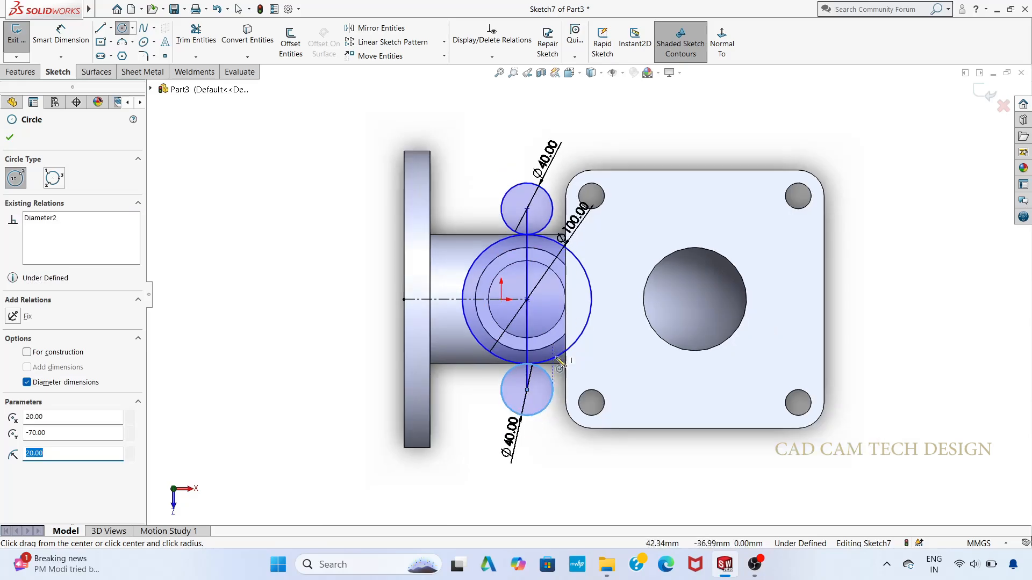
{"action": "scroll", "coordinate": [553, 376], "scroll_direction": "down", "scroll_amount": 3}
{"action": "scroll", "coordinate": [560, 255], "scroll_direction": "up", "scroll_amount": 3}
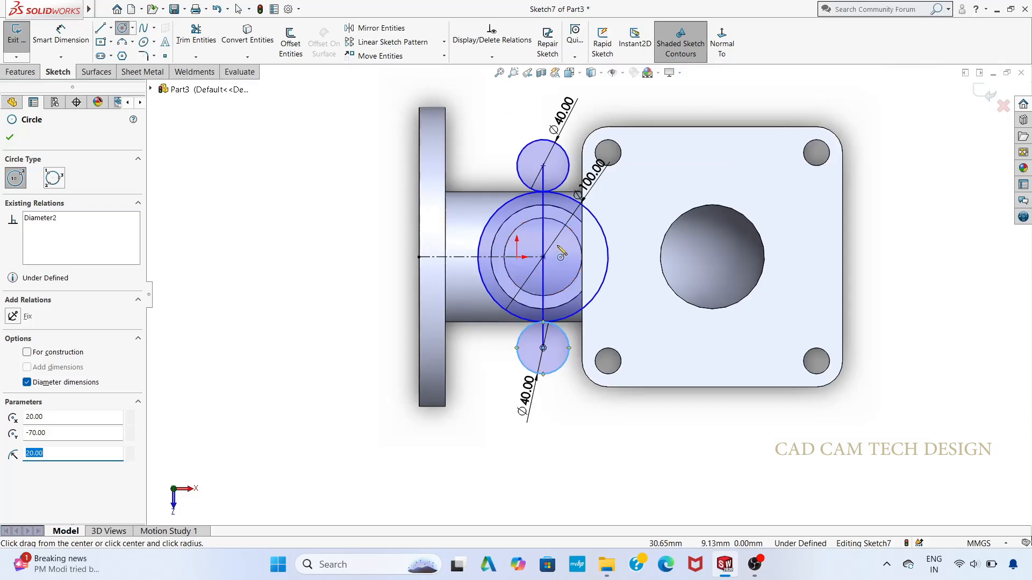
{"action": "scroll", "coordinate": [560, 253], "scroll_direction": "down", "scroll_amount": 1}
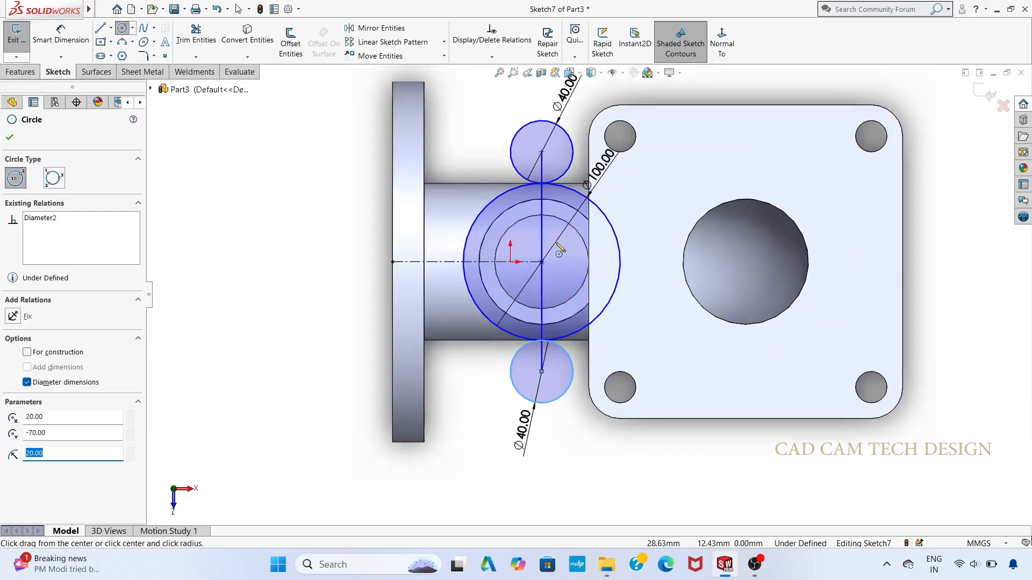
Step: Draw two tangent lines, one on each side, joining the upper 40 mm circle to the 100 mm circle
{"action": "left_click", "coordinate": [102, 29]}
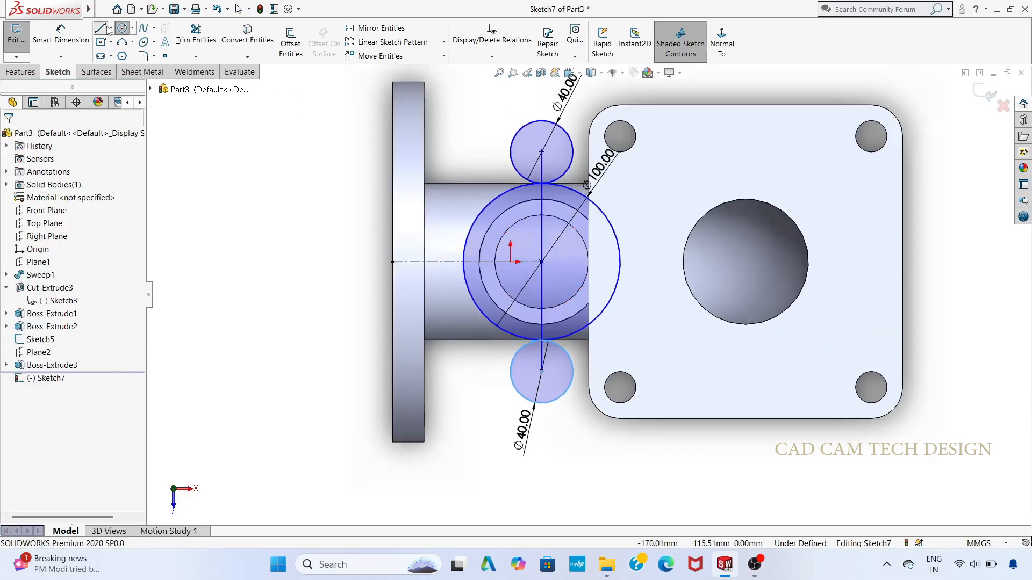
{"action": "left_click", "coordinate": [513, 137]}
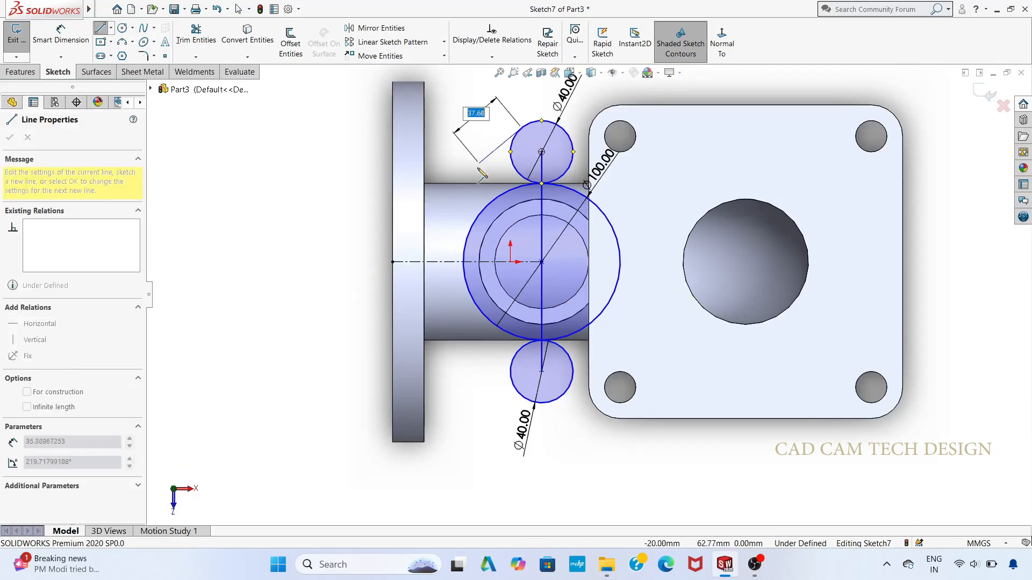
{"action": "left_click", "coordinate": [470, 229]}
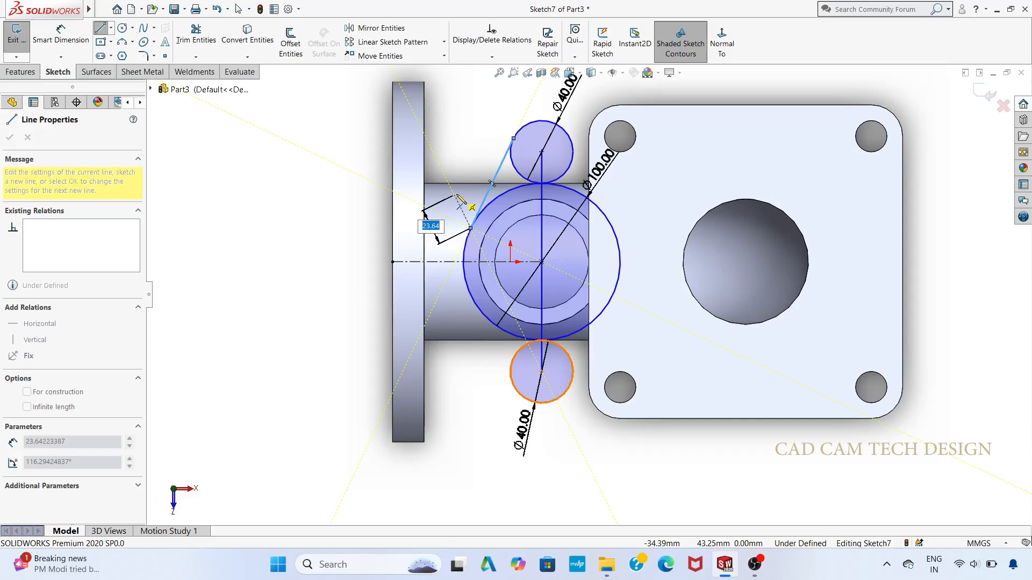
{"action": "key", "text": "Escape"}
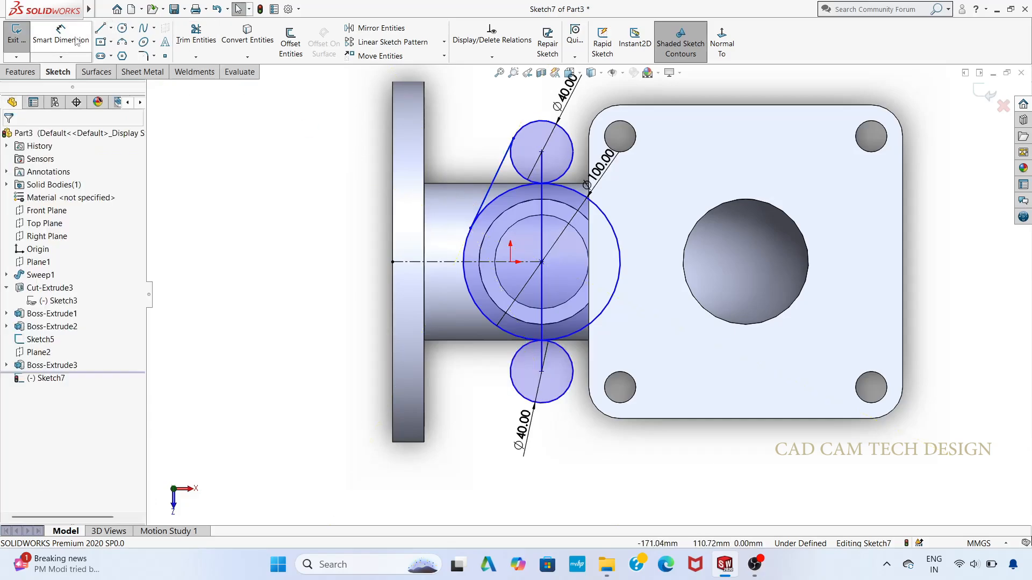
{"action": "left_click", "coordinate": [100, 28]}
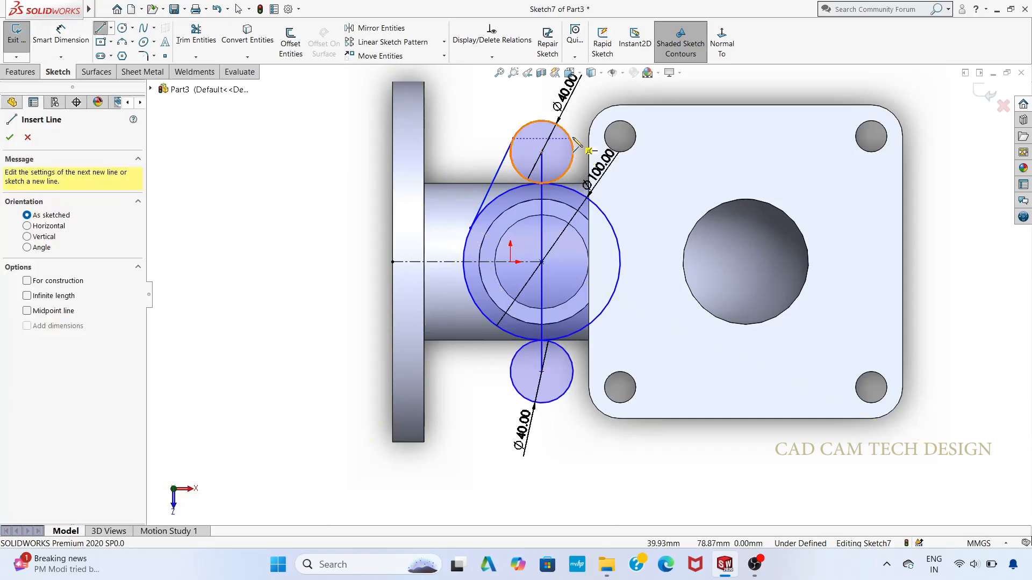
{"action": "left_click", "coordinate": [568, 134]}
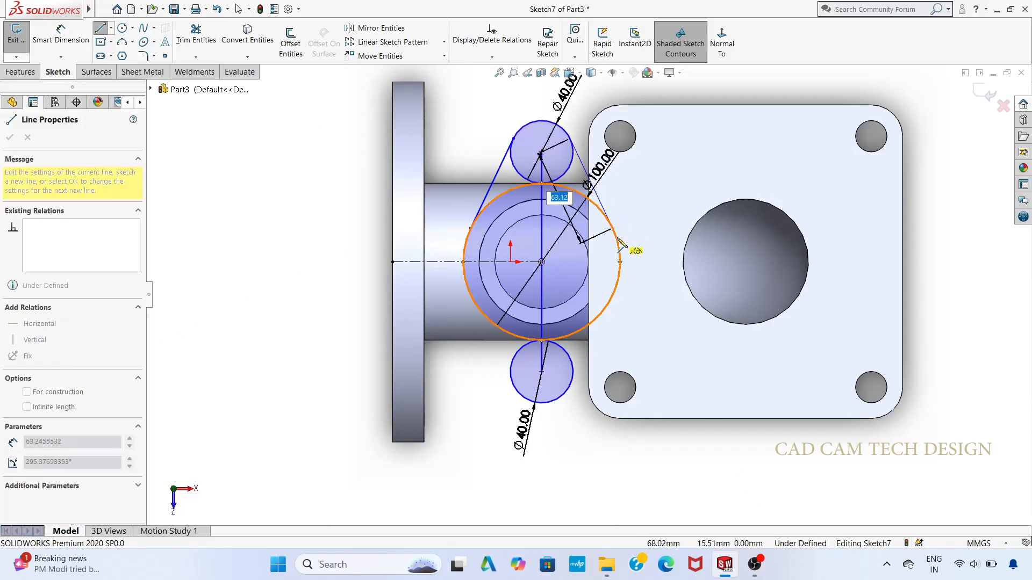
{"action": "left_click", "coordinate": [613, 229]}
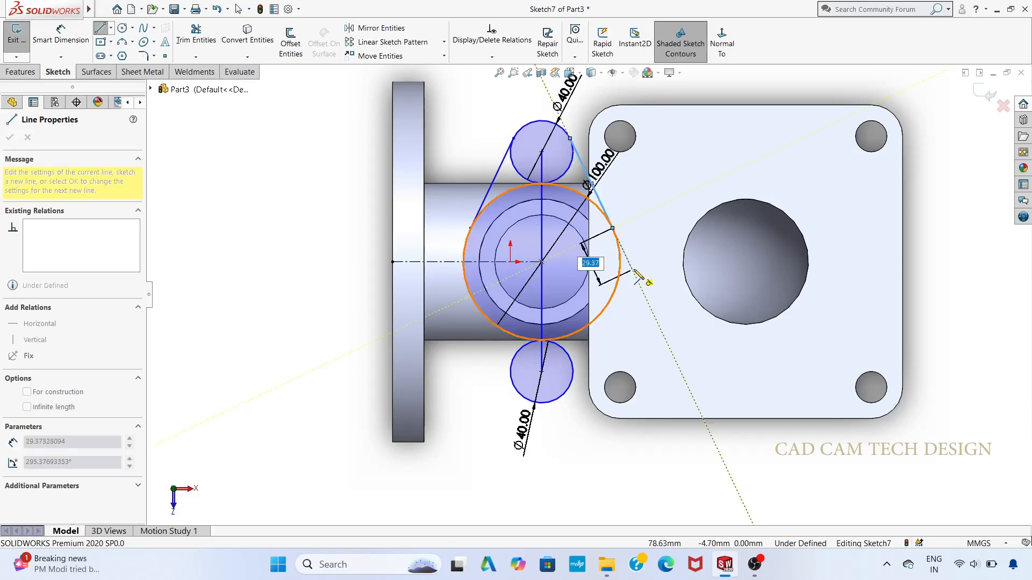
{"action": "key", "text": "Escape"}
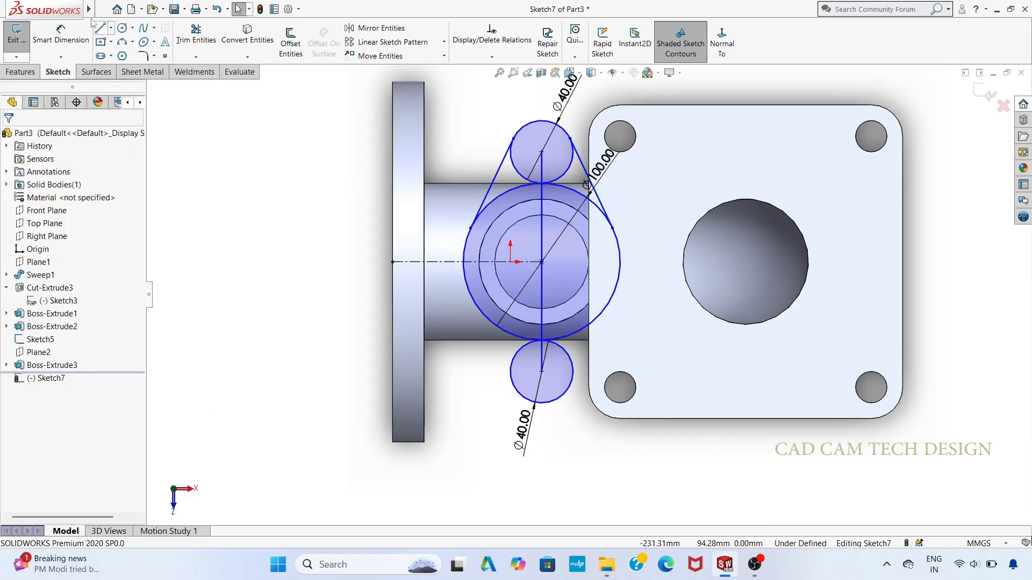
Step: Draw two tangent lines, one on each side, joining the lower 40 mm circle to the 100 mm circle
{"action": "left_click", "coordinate": [100, 28]}
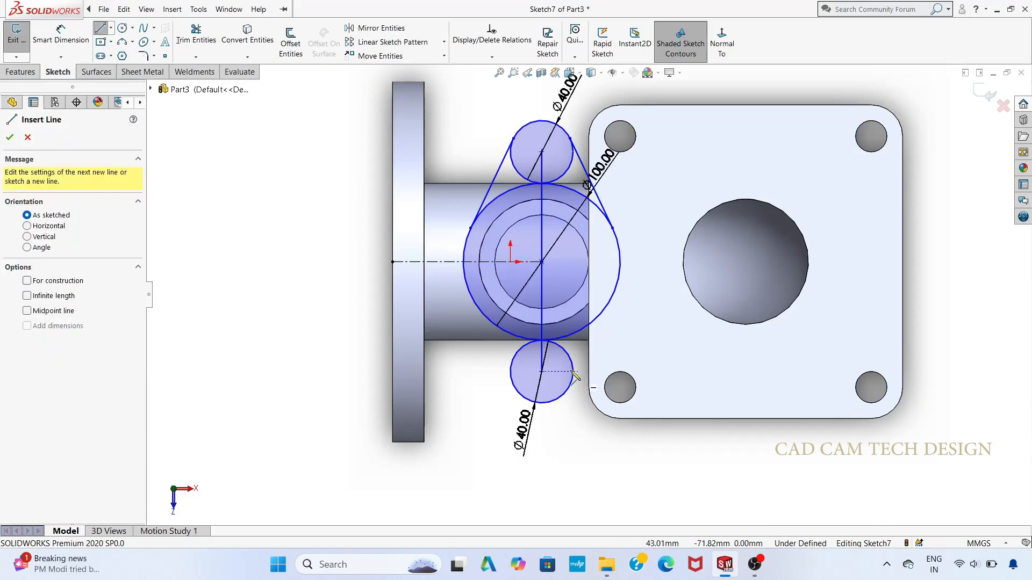
{"action": "scroll", "coordinate": [588, 298], "scroll_direction": "up", "scroll_amount": 2}
{"action": "scroll", "coordinate": [603, 367], "scroll_direction": "down", "scroll_amount": 2}
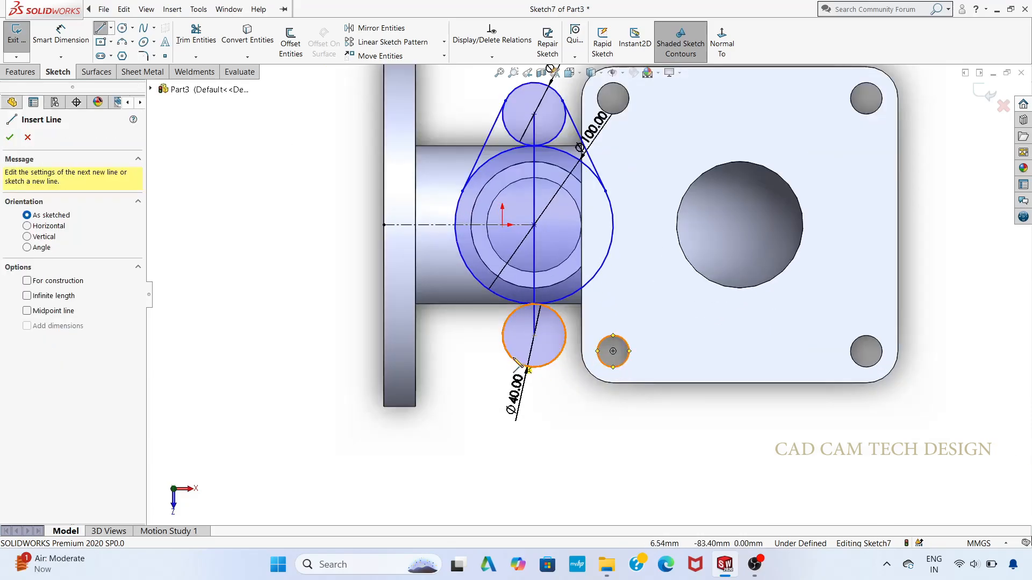
{"action": "left_click", "coordinate": [502, 336]}
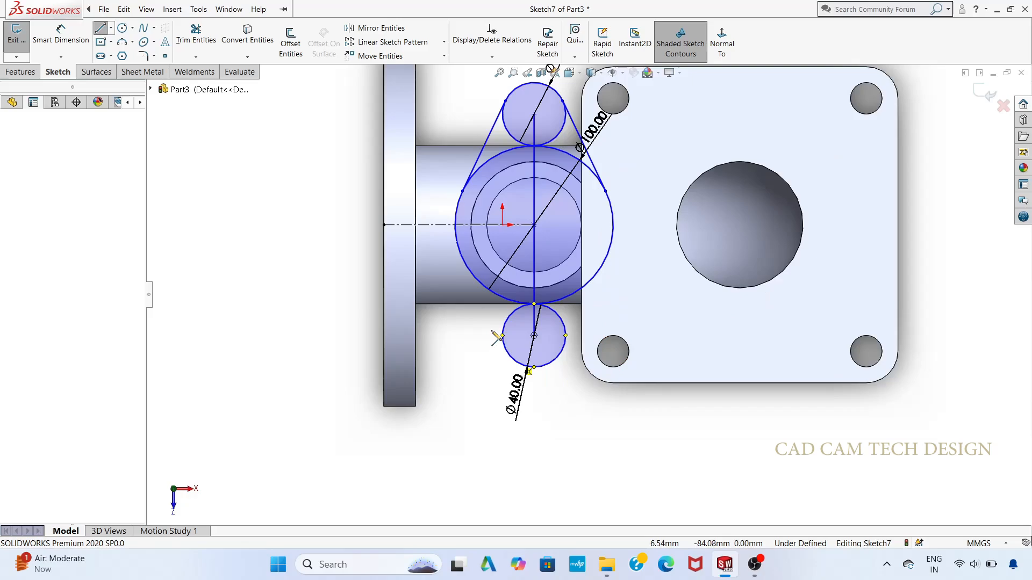
{"action": "double_click", "coordinate": [464, 262]}
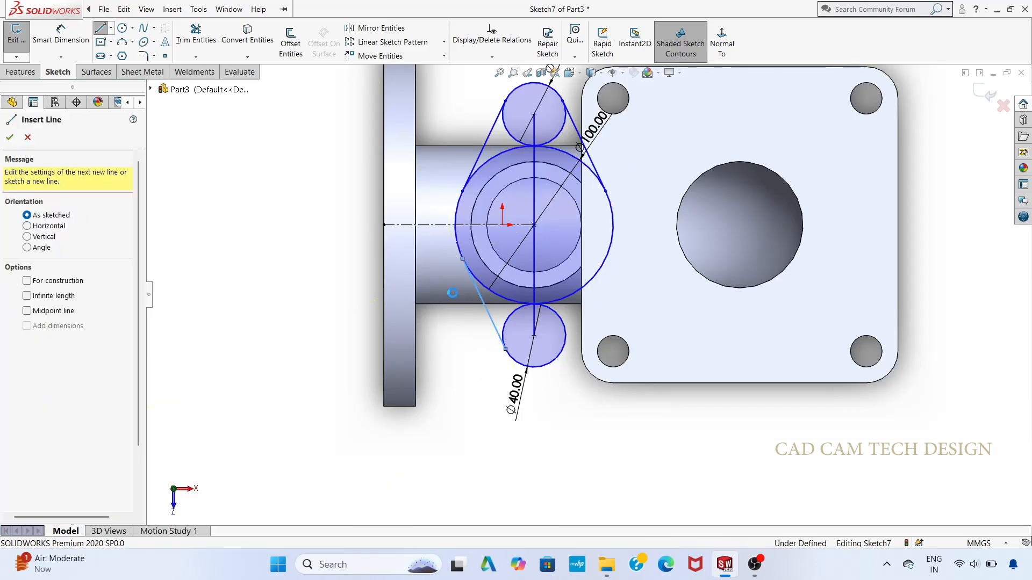
{"action": "key", "text": "Escape"}
{"action": "left_click", "coordinate": [110, 28]}
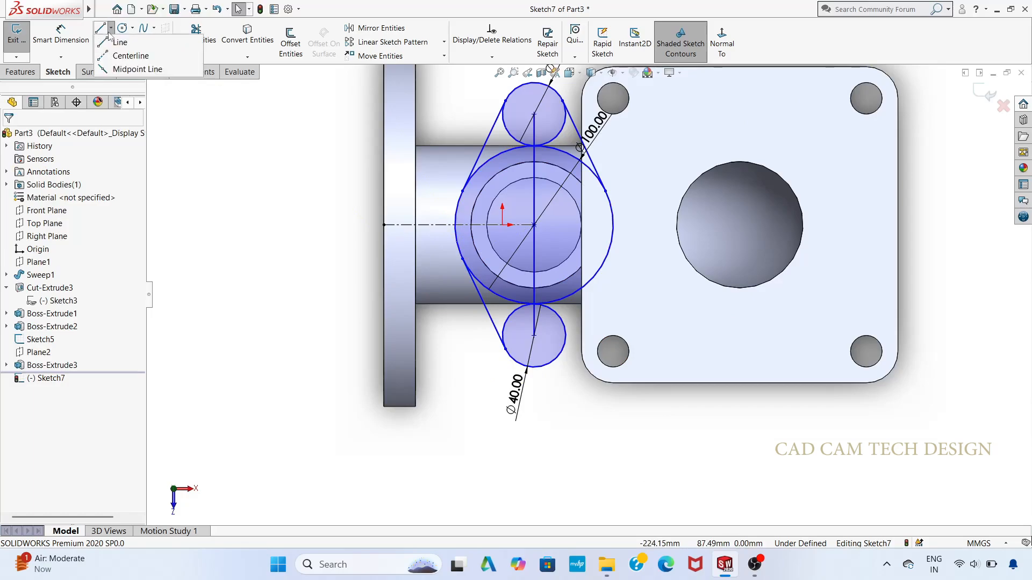
{"action": "left_click", "coordinate": [121, 44]}
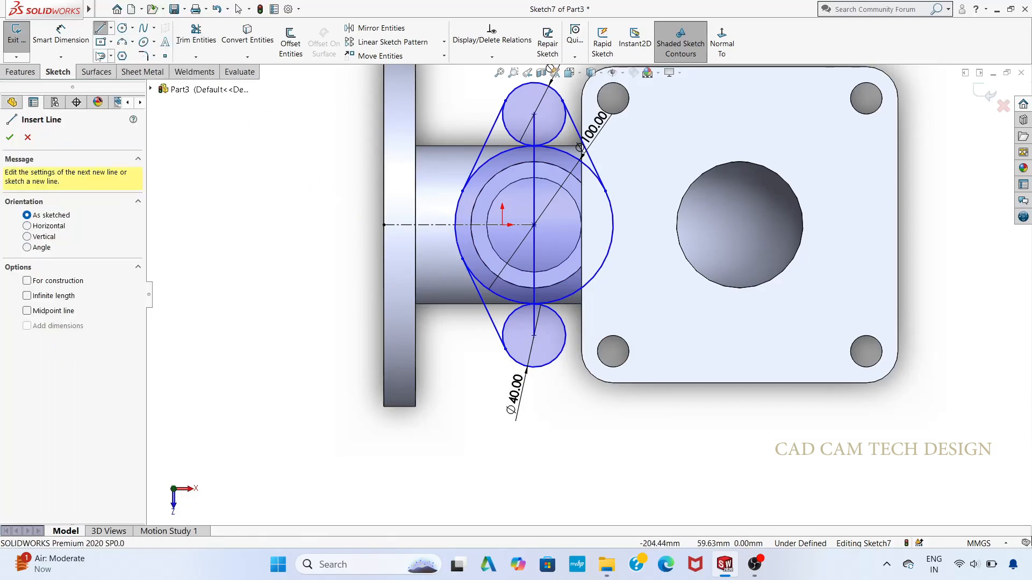
{"action": "left_click", "coordinate": [562, 356]}
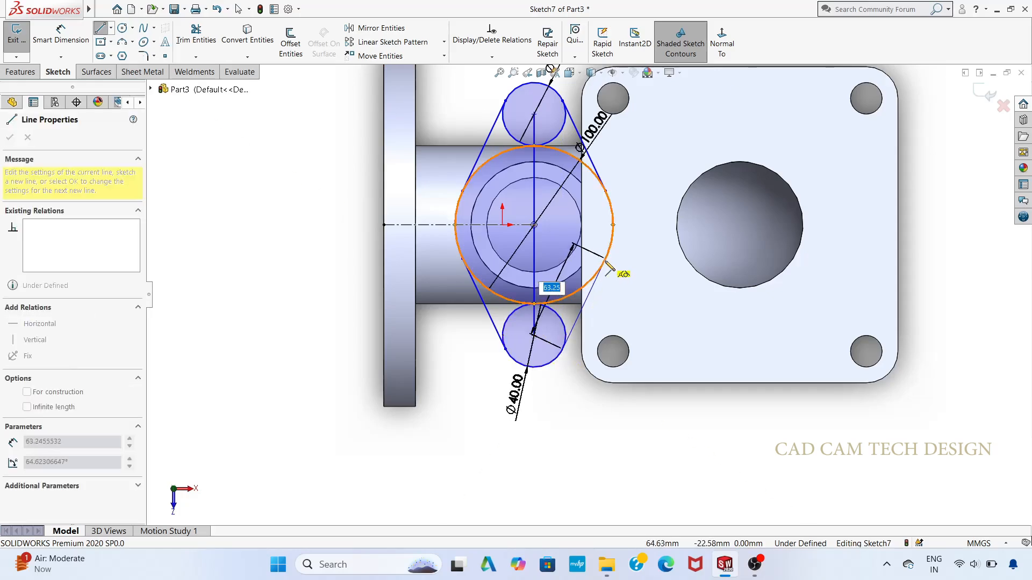
{"action": "left_click", "coordinate": [607, 264]}
{"action": "key", "text": "Escape"}
{"action": "key", "text": "Escape"}
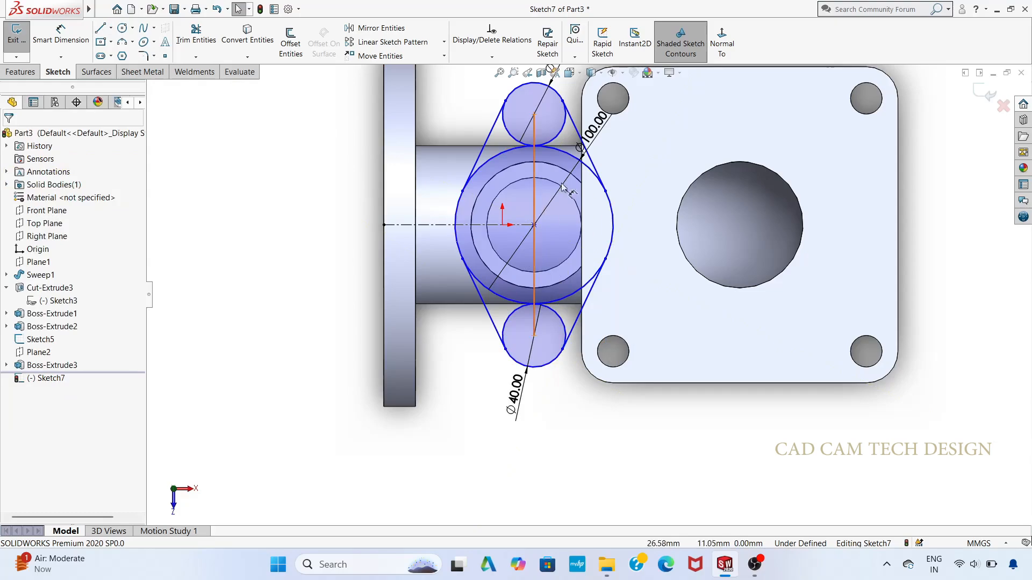
Step: Power-trim the inner circle arcs and the vertical line, leaving only the outer two-lobed flange outline
{"action": "scroll", "coordinate": [562, 187], "scroll_direction": "up", "scroll_amount": 2}
{"action": "scroll", "coordinate": [561, 186], "scroll_direction": "down", "scroll_amount": 4}
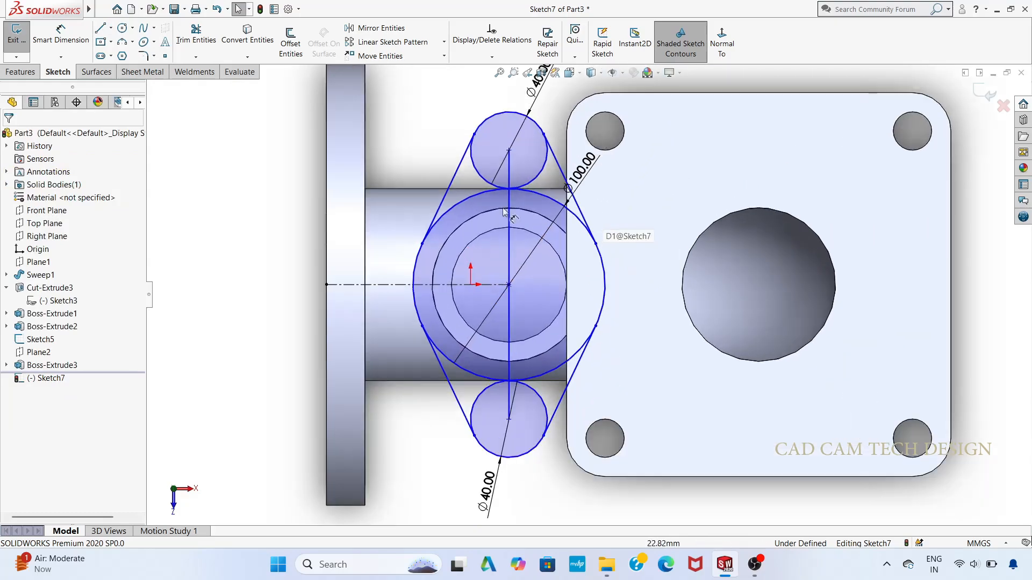
{"action": "left_click", "coordinate": [179, 39]}
{"action": "mouse_move", "coordinate": [524, 158]}
{"action": "left_mouse_down"}
{"action": "mouse_move", "coordinate": [535, 171]}
{"action": "mouse_move", "coordinate": [486, 199]}
{"action": "mouse_move", "coordinate": [543, 192]}
{"action": "left_mouse_up"}
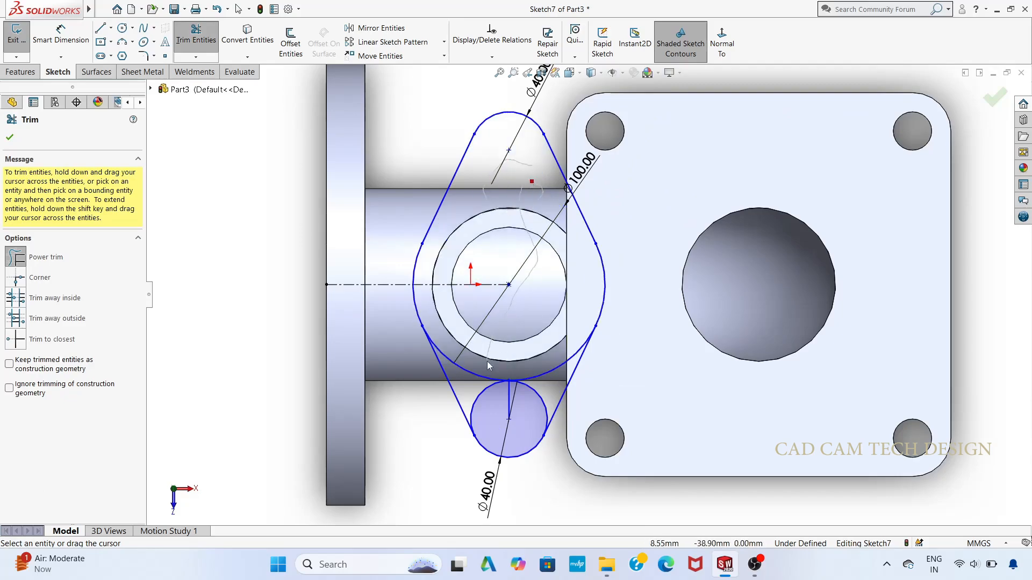
{"action": "mouse_move", "coordinate": [489, 366]}
{"action": "left_mouse_down"}
{"action": "mouse_move", "coordinate": [527, 386]}
{"action": "mouse_move", "coordinate": [540, 371]}
{"action": "left_mouse_up"}
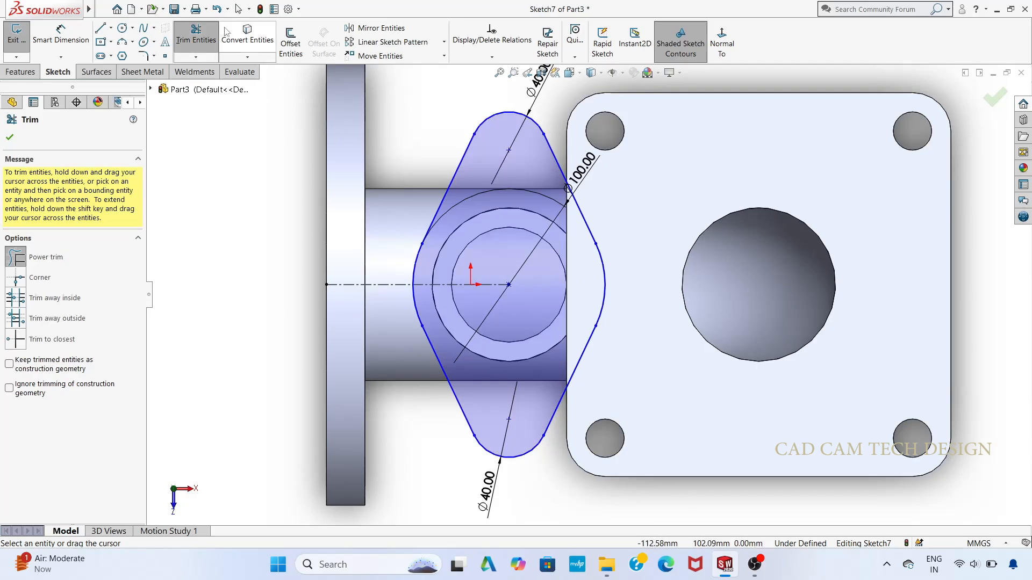
Step: Convert the branch's inner bore edge into a sketch circle inside the flange outline
{"action": "left_click", "coordinate": [247, 35]}
{"action": "left_click", "coordinate": [474, 245]}
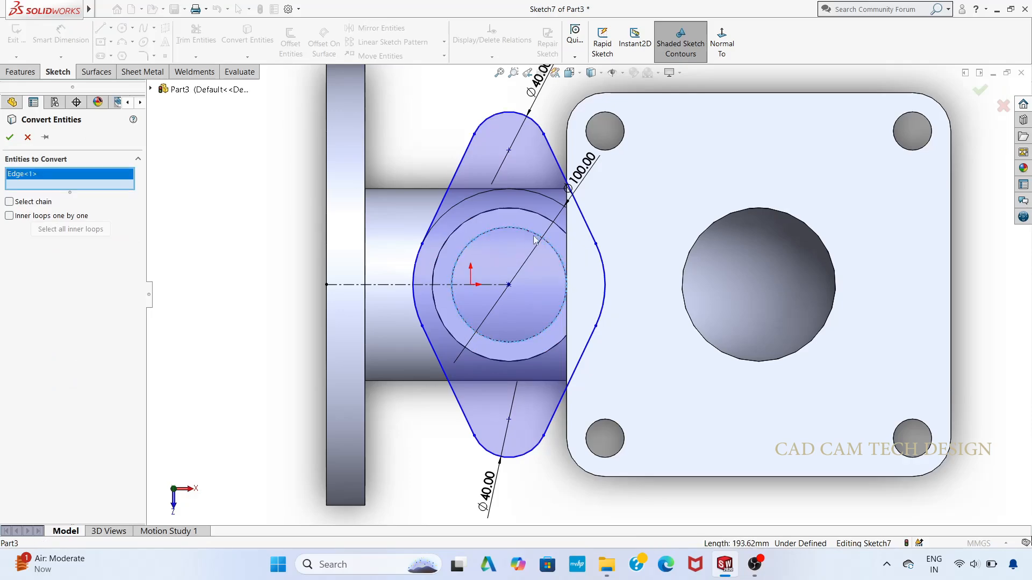
{"action": "left_click", "coordinate": [9, 137]}
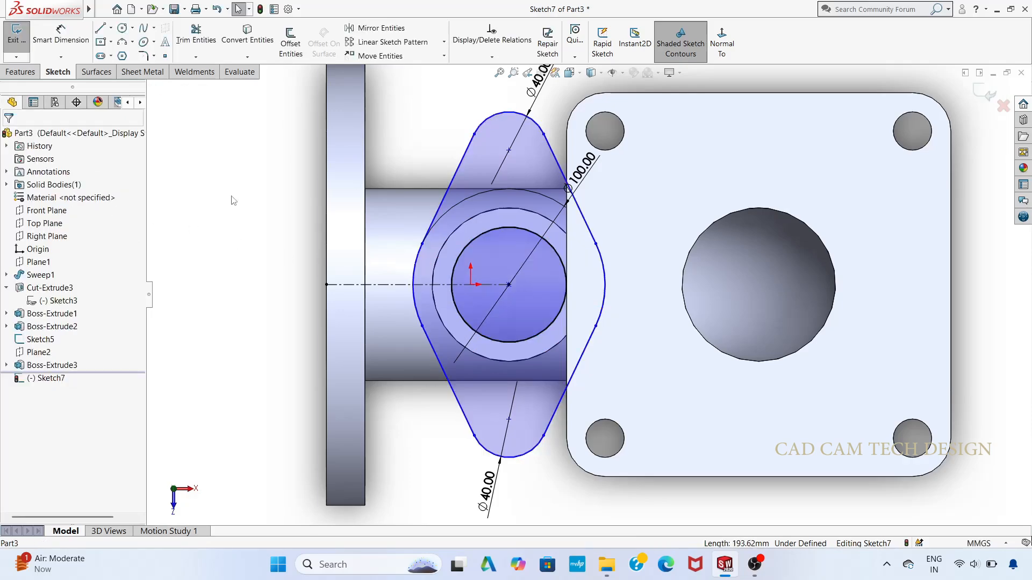
Step: Draw a 20 mm diameter hole circle at the centre of each flange lobe
{"action": "key", "text": "f"}
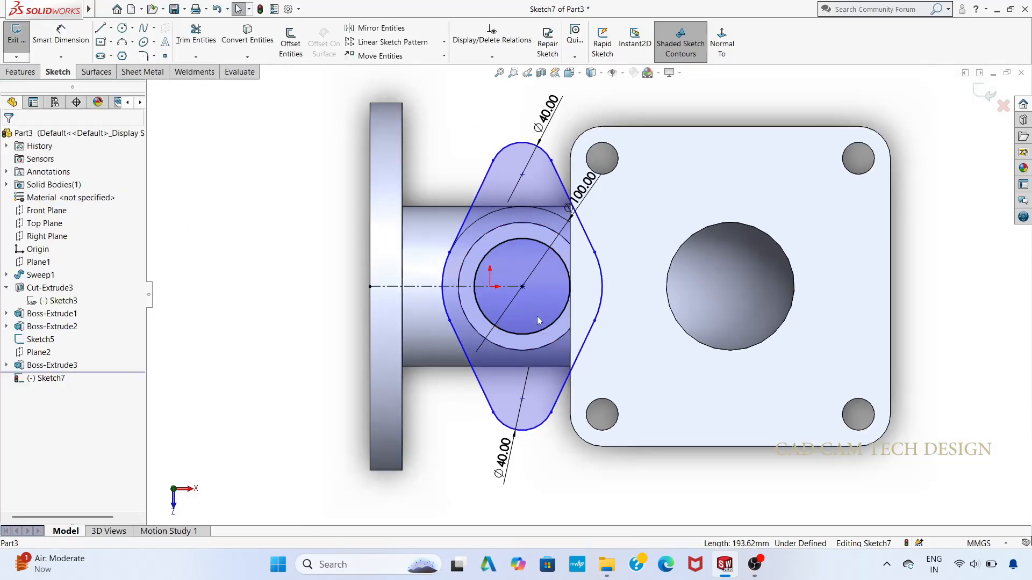
{"action": "left_click", "coordinate": [123, 28]}
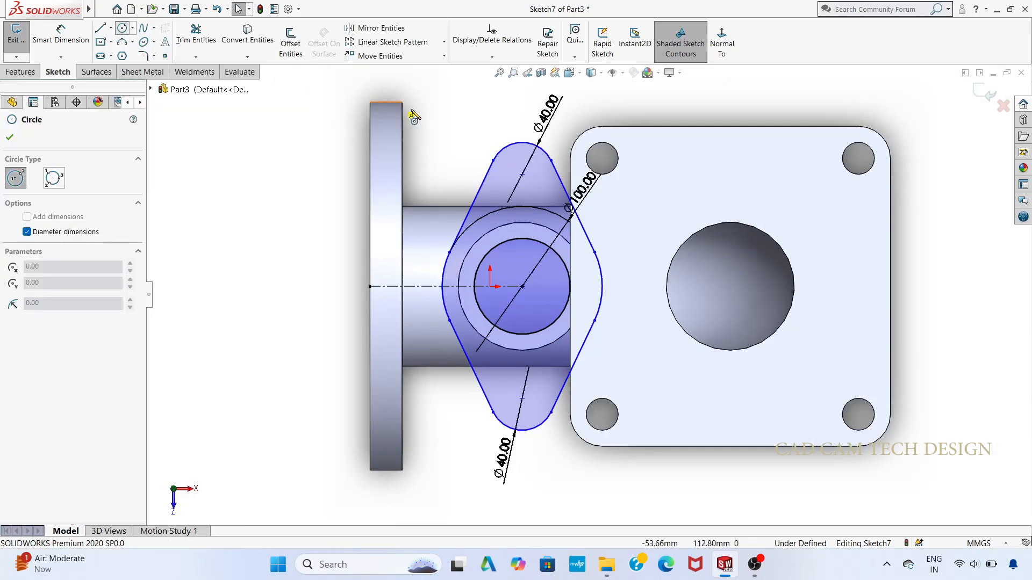
{"action": "left_click", "coordinate": [522, 174]}
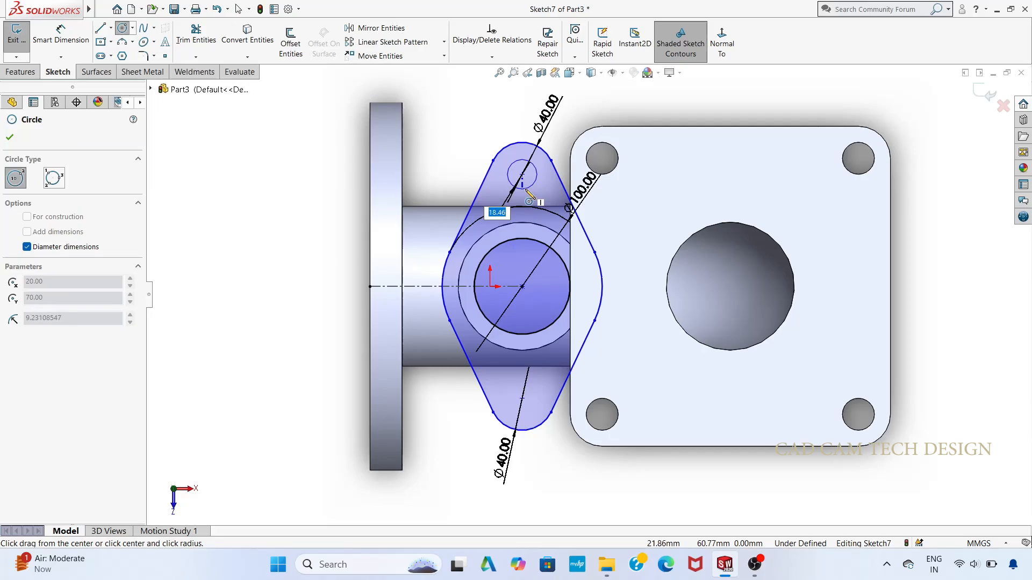
{"action": "key", "text": "Return"}
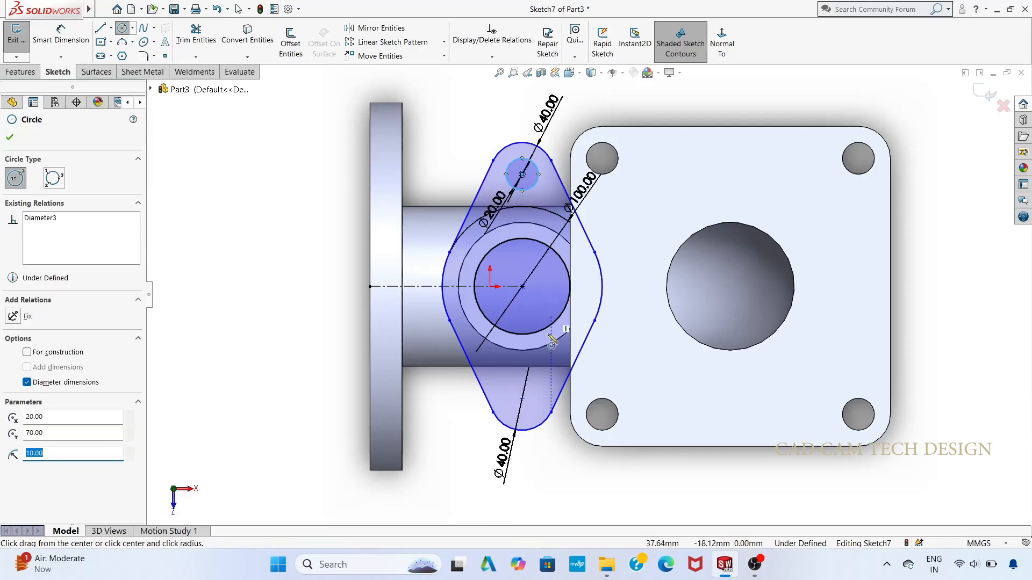
{"action": "left_click", "coordinate": [522, 398]}
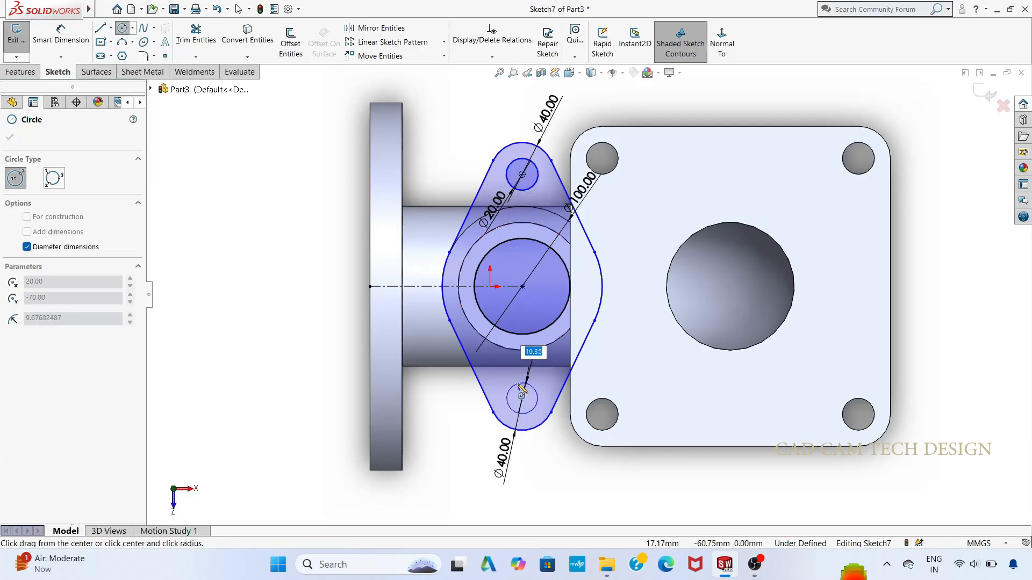
{"action": "type", "text": "20"}
{"action": "key", "text": "Return"}
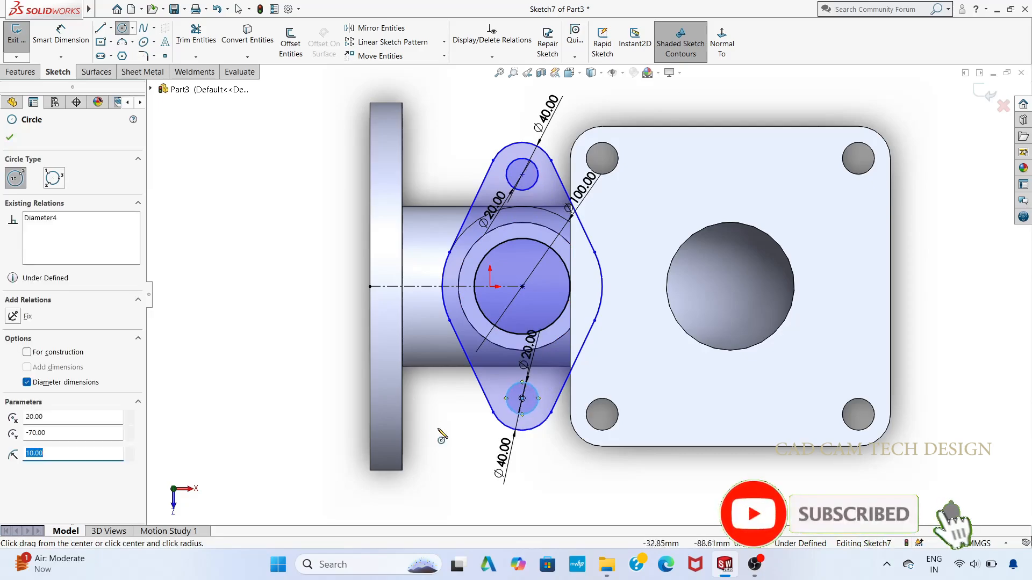
{"action": "left_click", "coordinate": [9, 137]}
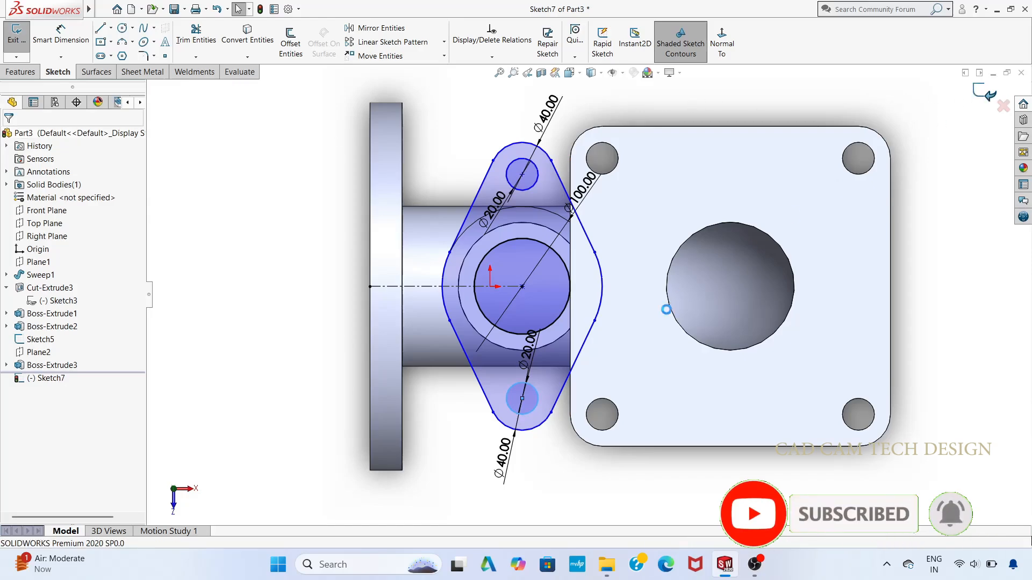
Step: Finish the two-lobed flange sketch and extrude it 15 mm in the reversed direction, down around the branch, merged with the pipe body
{"action": "left_click", "coordinate": [983, 94]}
{"action": "middle_click_drag", "start_coordinate": [590, 483], "coordinate": [540, 304]}
{"action": "left_click", "coordinate": [21, 40]}
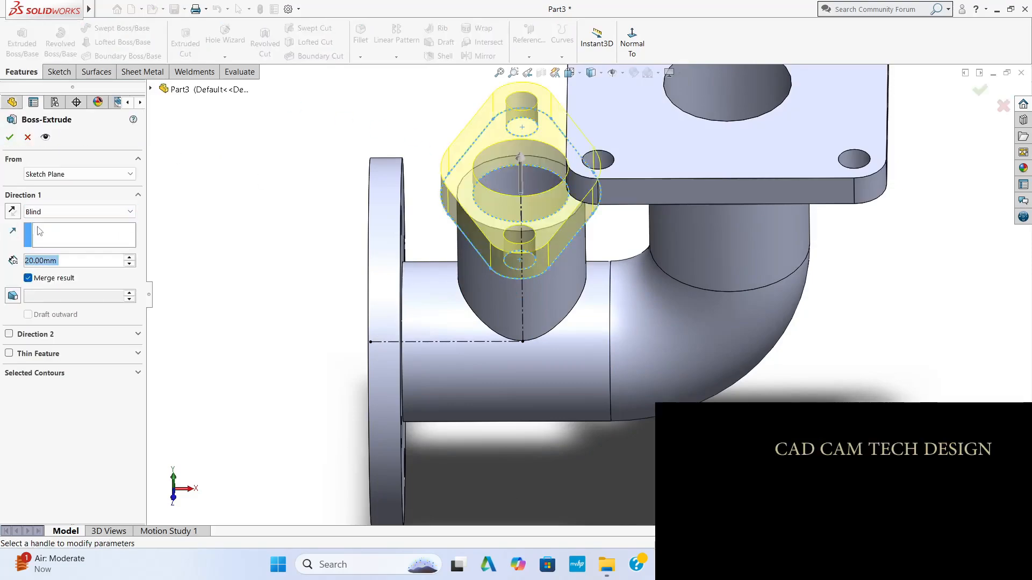
{"action": "left_click", "coordinate": [12, 211]}
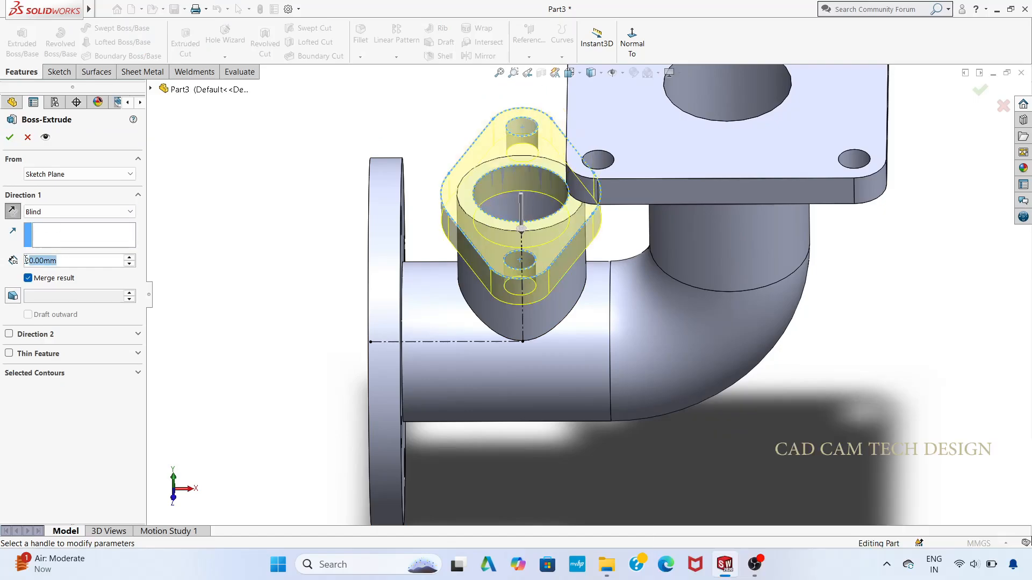
{"action": "type", "text": "1"}
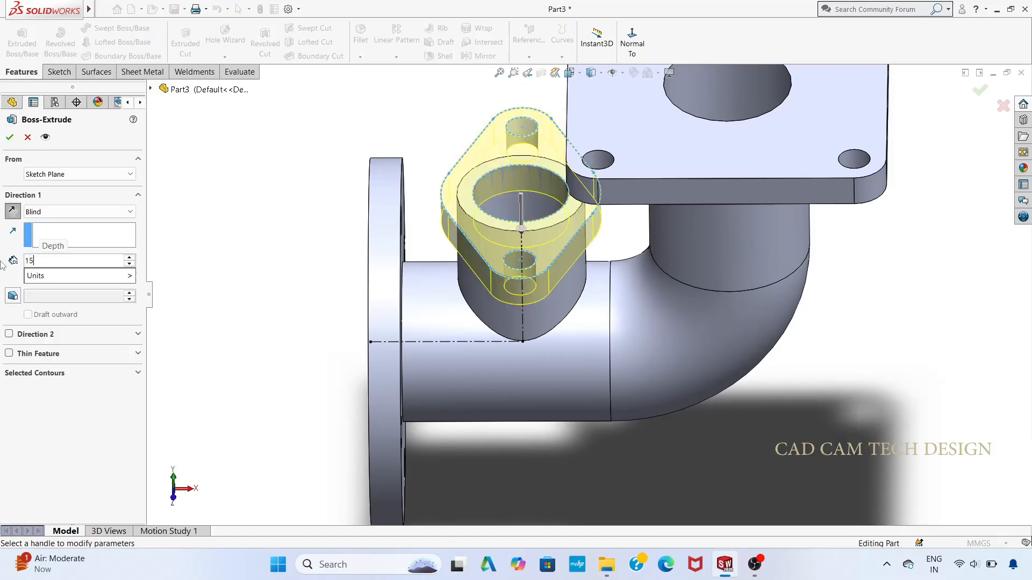
{"action": "type", "text": "5"}
{"action": "key", "text": "Return"}
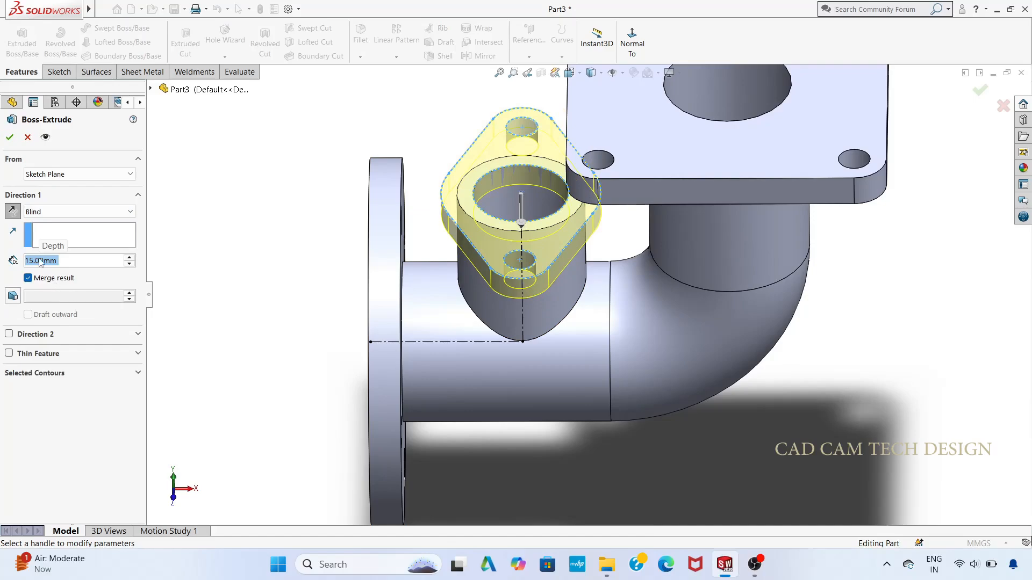
{"action": "mouse_move", "coordinate": [21, 4]}
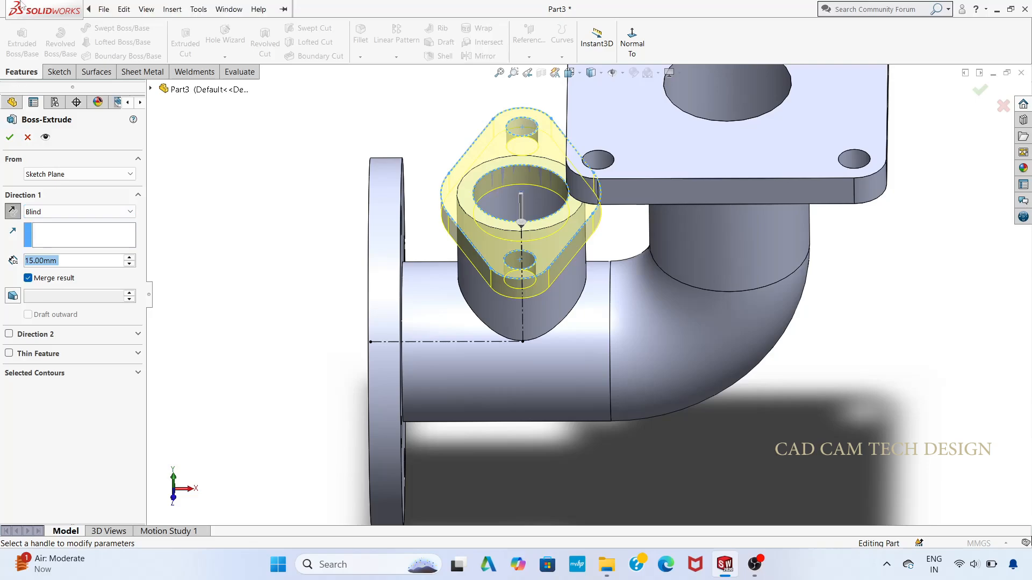
{"action": "left_click", "coordinate": [10, 138]}
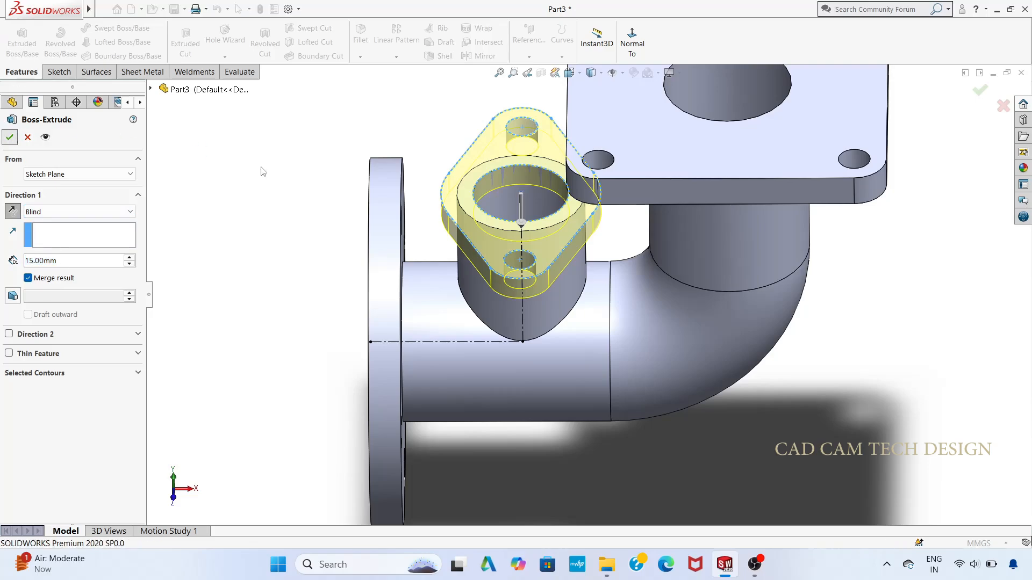
{"action": "scroll", "coordinate": [621, 293], "scroll_direction": "up", "scroll_amount": 3}
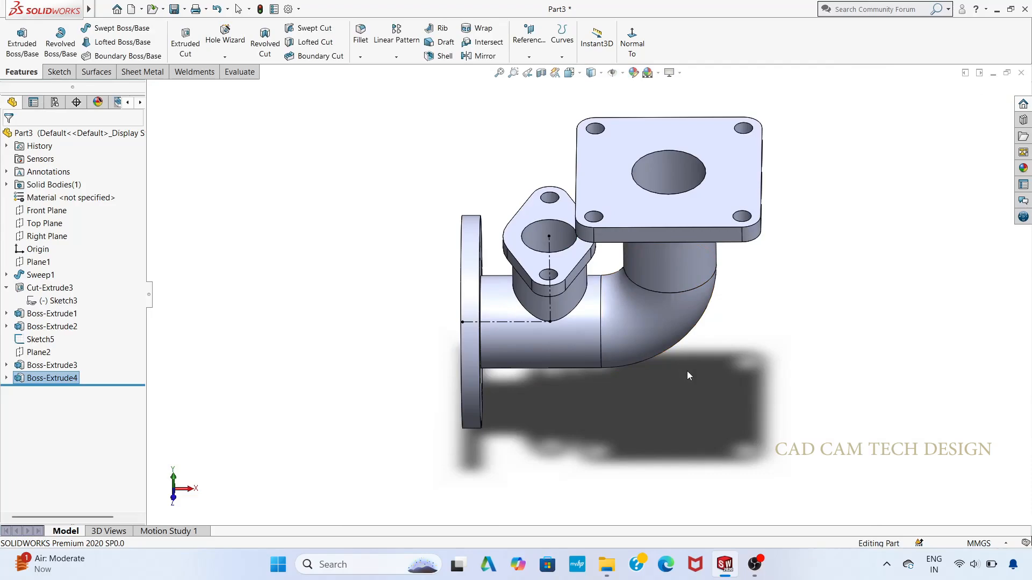
{"action": "middle_click_drag", "start_coordinate": [687, 371], "coordinate": [705, 345]}
{"action": "middle_click_drag", "start_coordinate": [669, 424], "coordinate": [675, 403]}
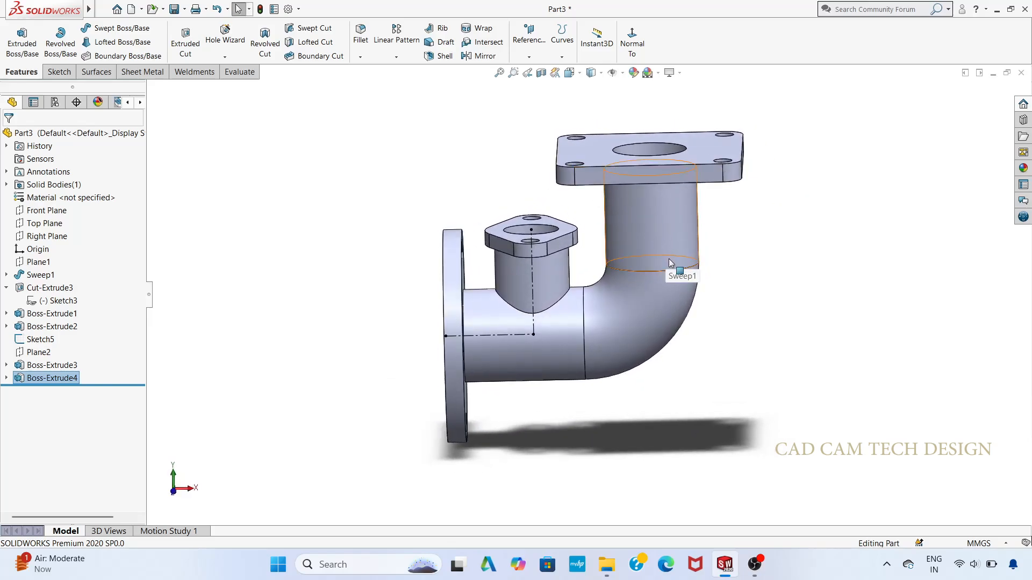
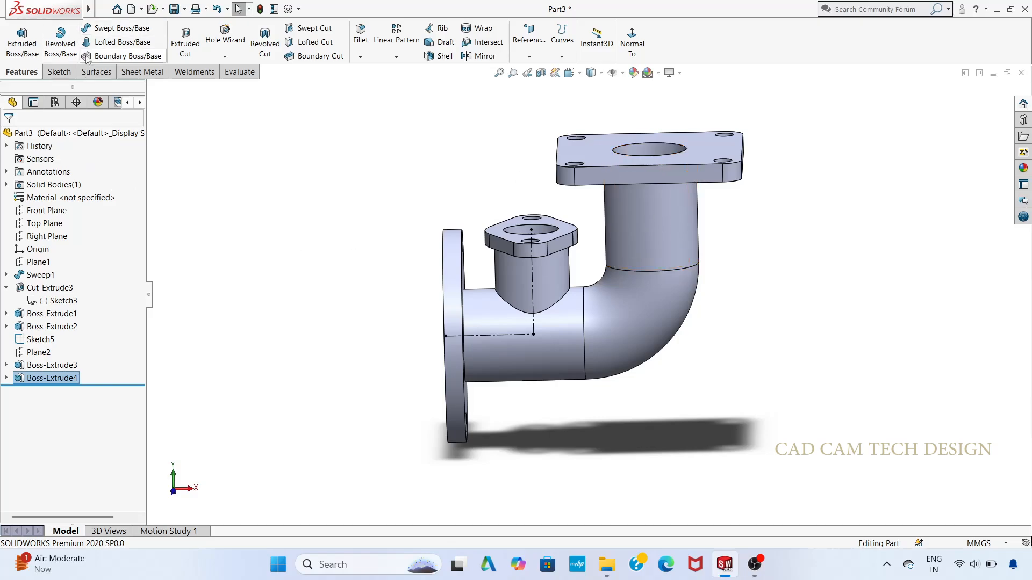
Step: Start a Front Plane sketch and draw a 70 mm vertical centerline down from the midpoint of the square flange's top edge
{"action": "left_click", "coordinate": [47, 211]}
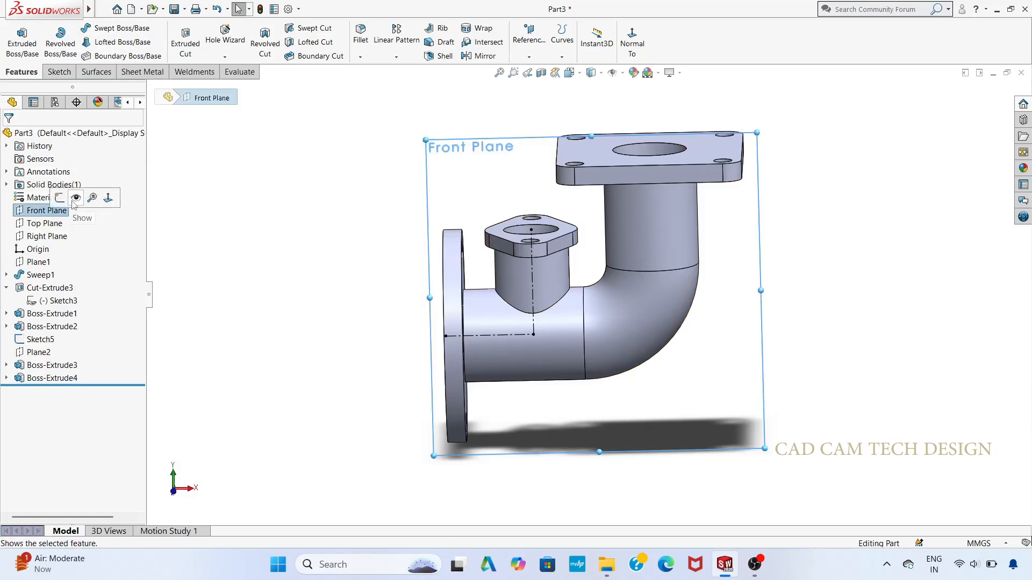
{"action": "left_click", "coordinate": [59, 199]}
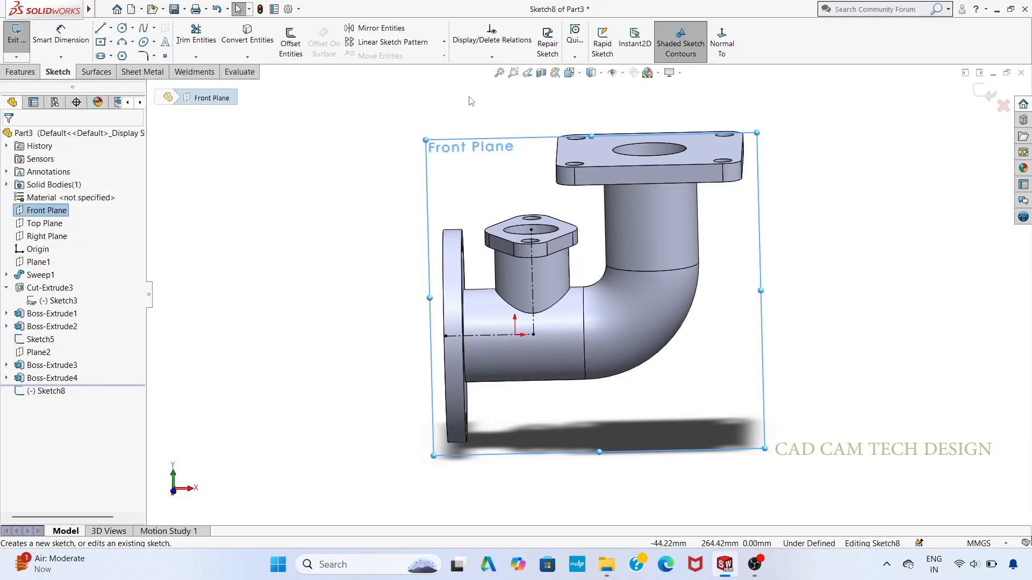
{"action": "key", "text": "ctrl+8"}
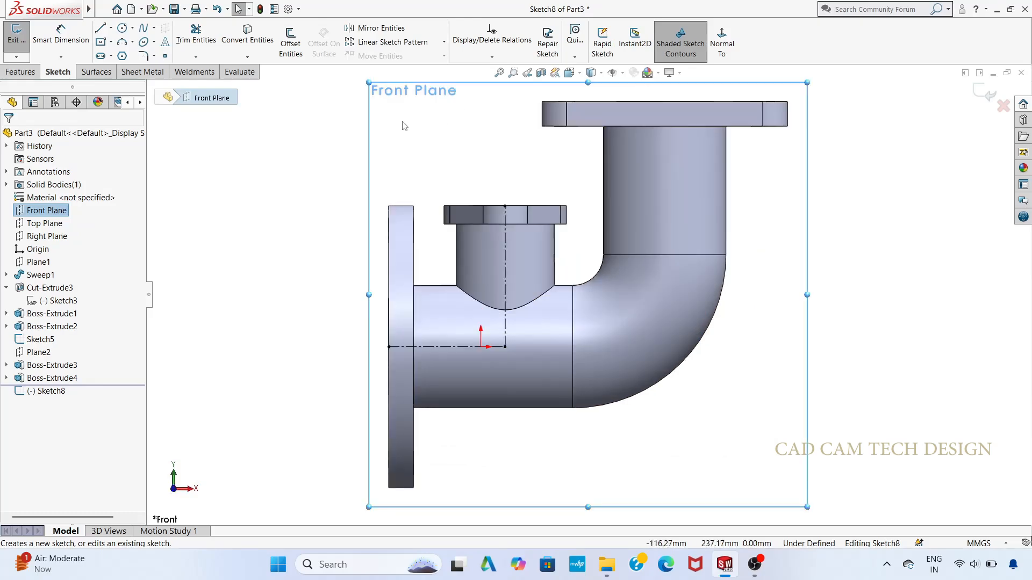
{"action": "left_click", "coordinate": [111, 29]}
{"action": "left_click", "coordinate": [114, 57]}
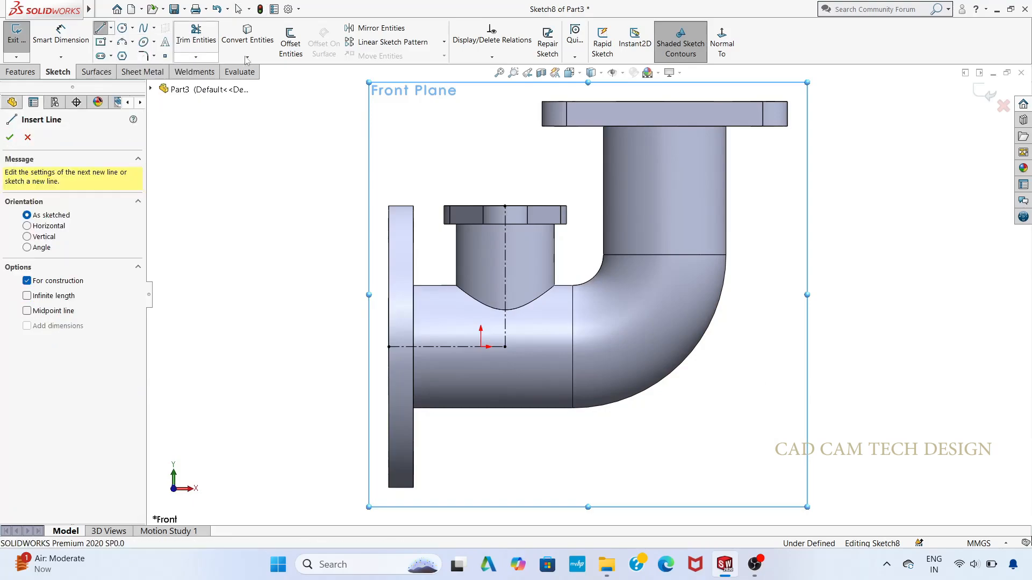
{"action": "left_click", "coordinate": [665, 103]}
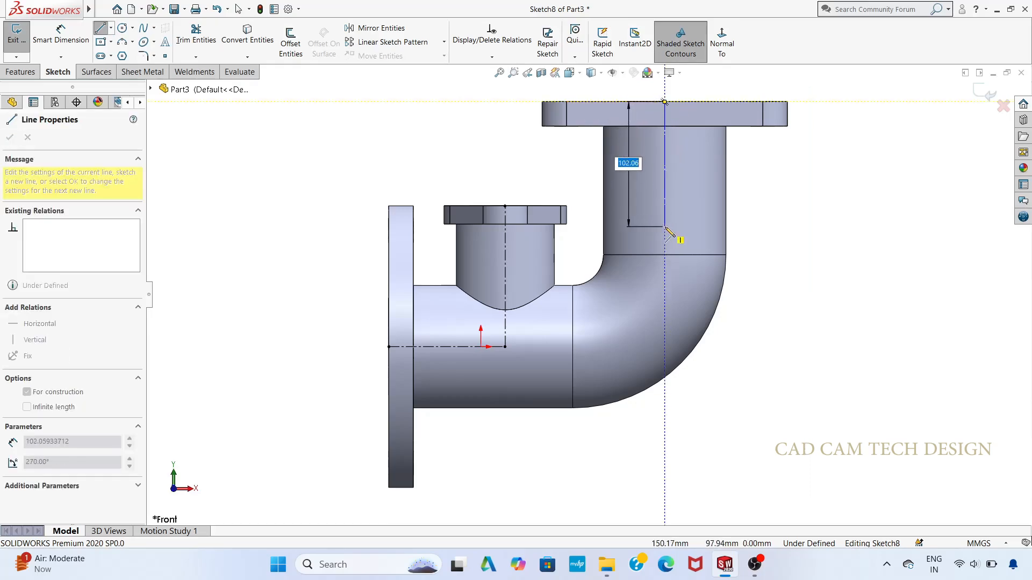
{"action": "key", "text": "Return"}
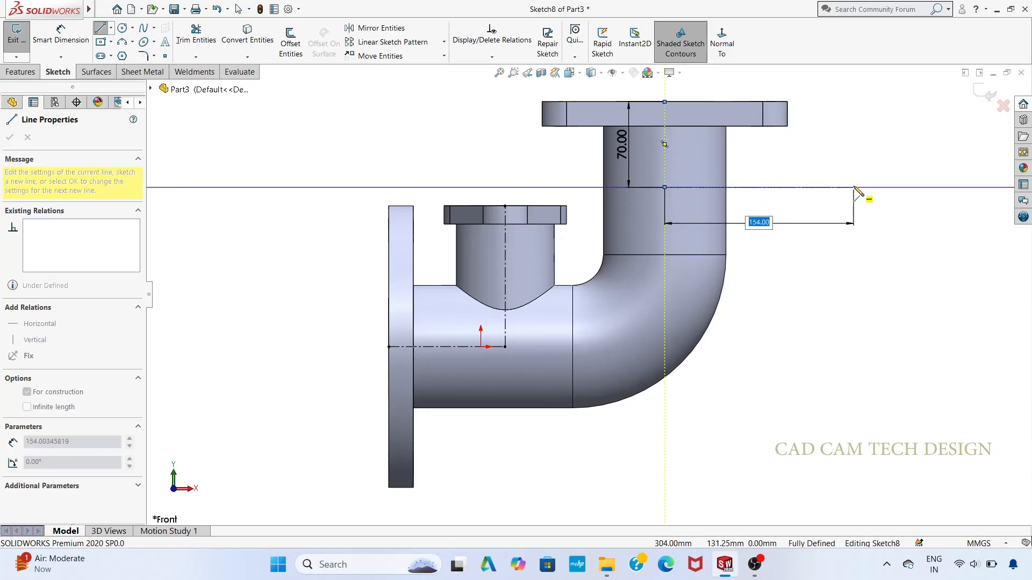
Step: Add a 145 mm horizontal centerline outward from the vertical centerline's lower end, and finish the sketch
{"action": "key", "text": "Return"}
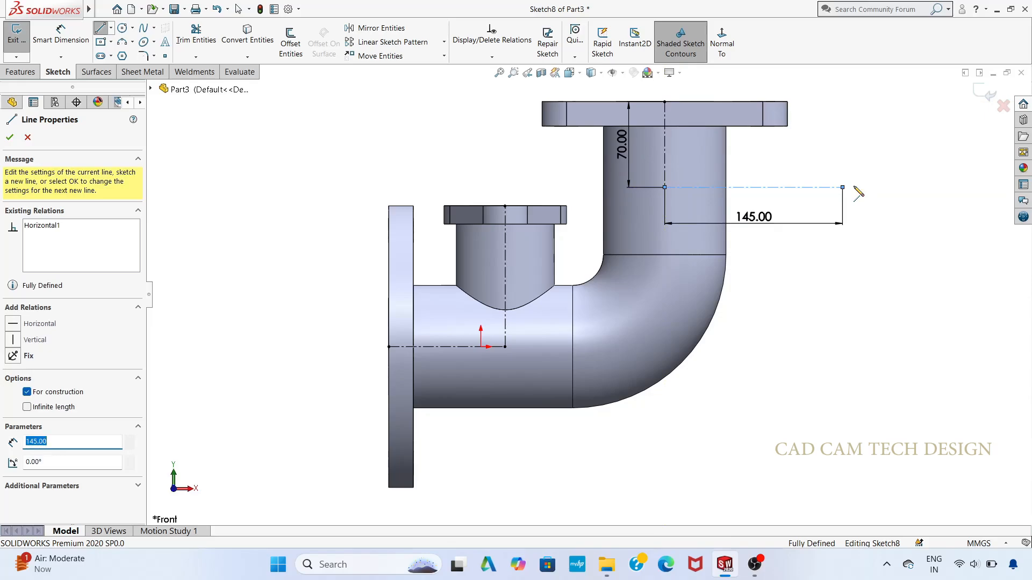
{"action": "key", "text": "Escape"}
{"action": "key", "text": "f"}
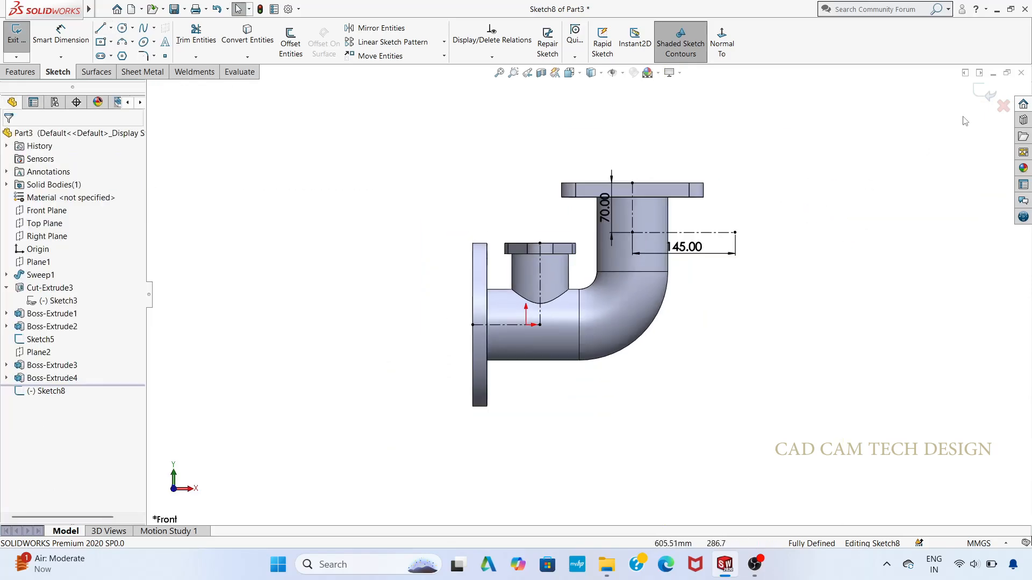
{"action": "left_click", "coordinate": [984, 94]}
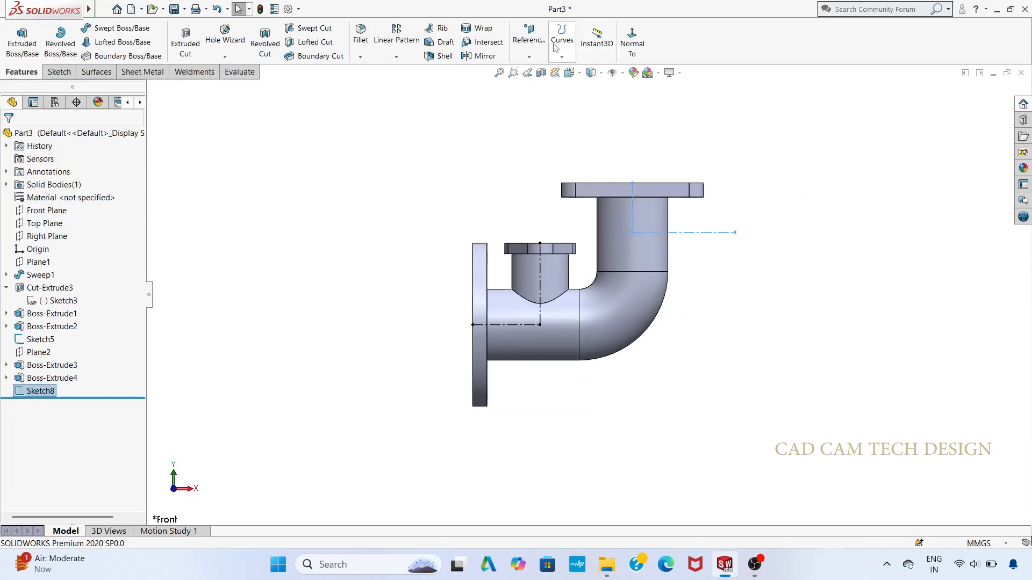
Step: Create a reference plane through the horizontal centerline's outer endpoint, perpendicular to that line
{"action": "left_click", "coordinate": [528, 56]}
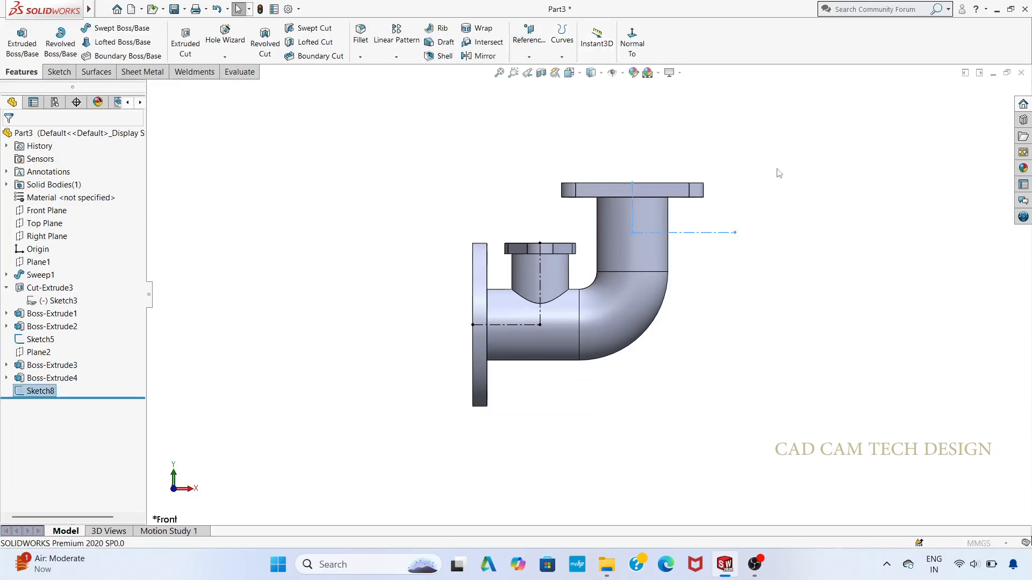
{"action": "left_click", "coordinate": [735, 233]}
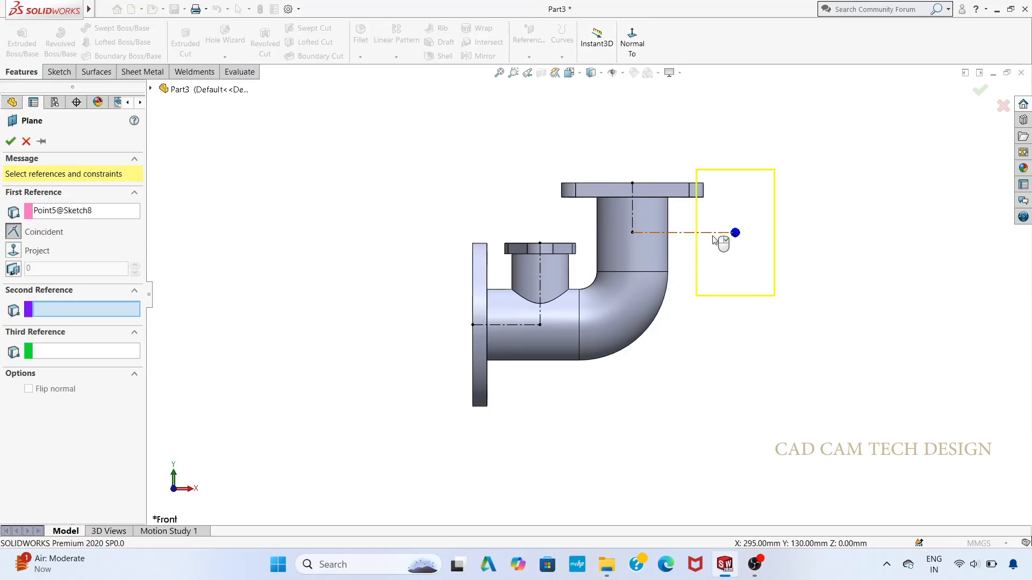
{"action": "left_click", "coordinate": [719, 233]}
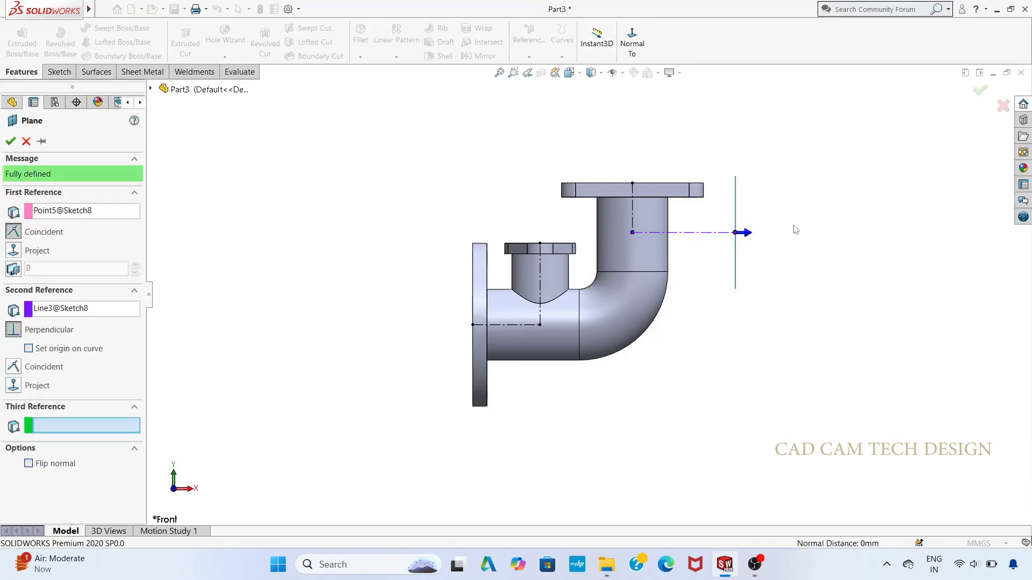
{"action": "left_click", "coordinate": [6, 142]}
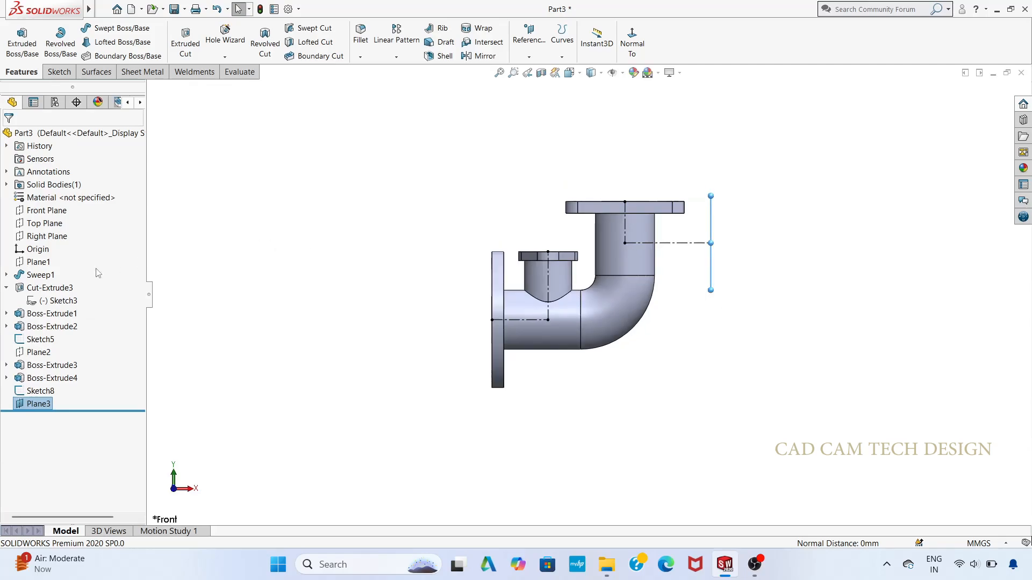
Step: Start a sketch on the new reference plane and draw an 80 mm diameter circle centred on the horizontal centerline's endpoint
{"action": "middle_click_drag", "start_coordinate": [754, 336], "coordinate": [662, 366]}
{"action": "left_click", "coordinate": [642, 291]}
{"action": "left_click", "coordinate": [737, 317]}
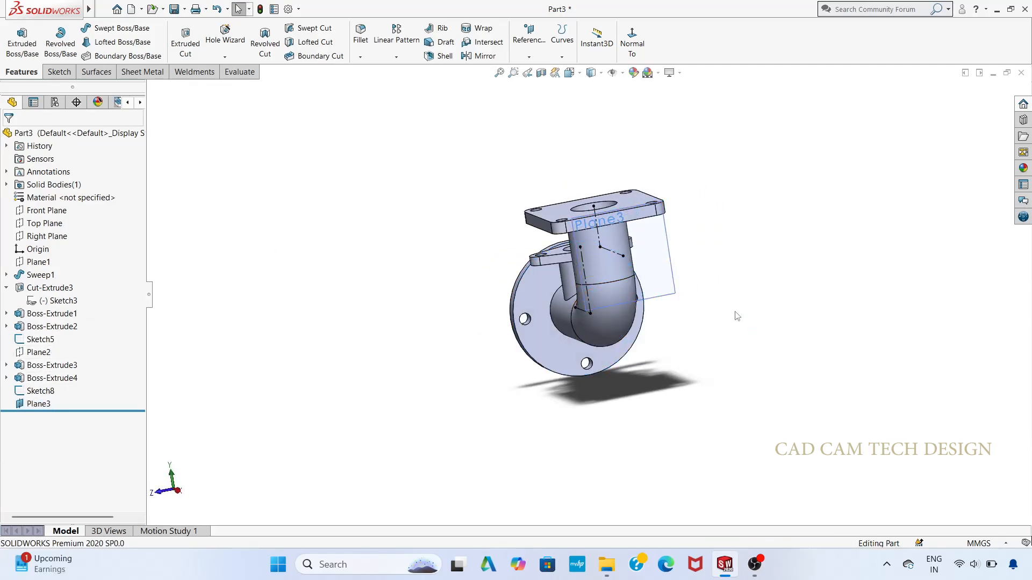
{"action": "right_click", "coordinate": [39, 407]}
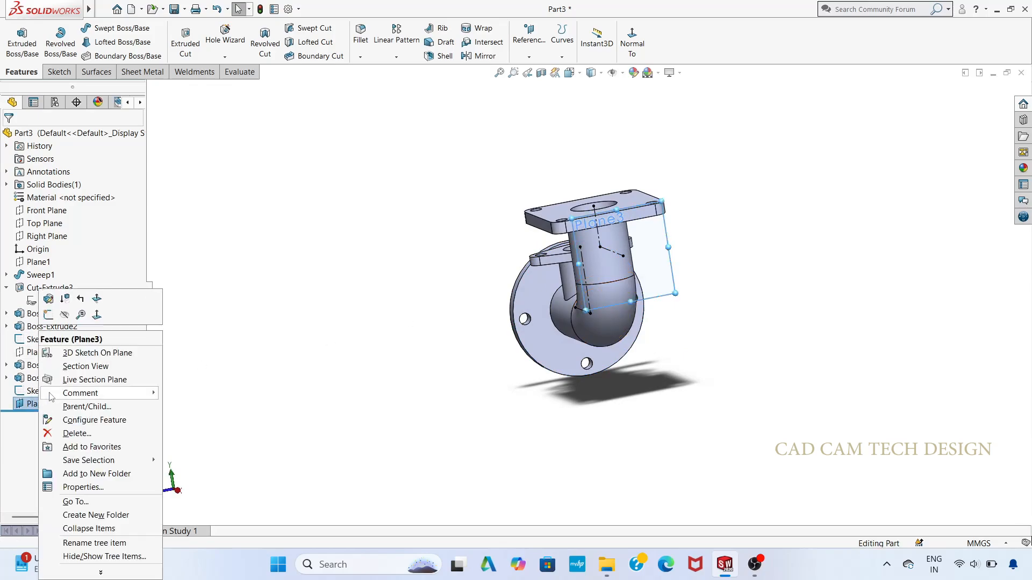
{"action": "left_click", "coordinate": [48, 315]}
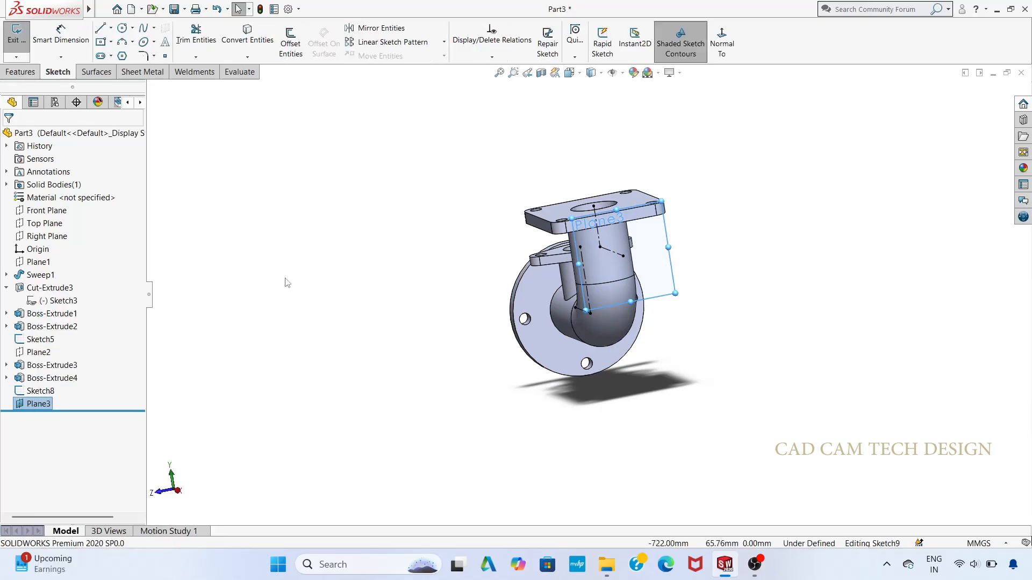
{"action": "right_click", "coordinate": [639, 279]}
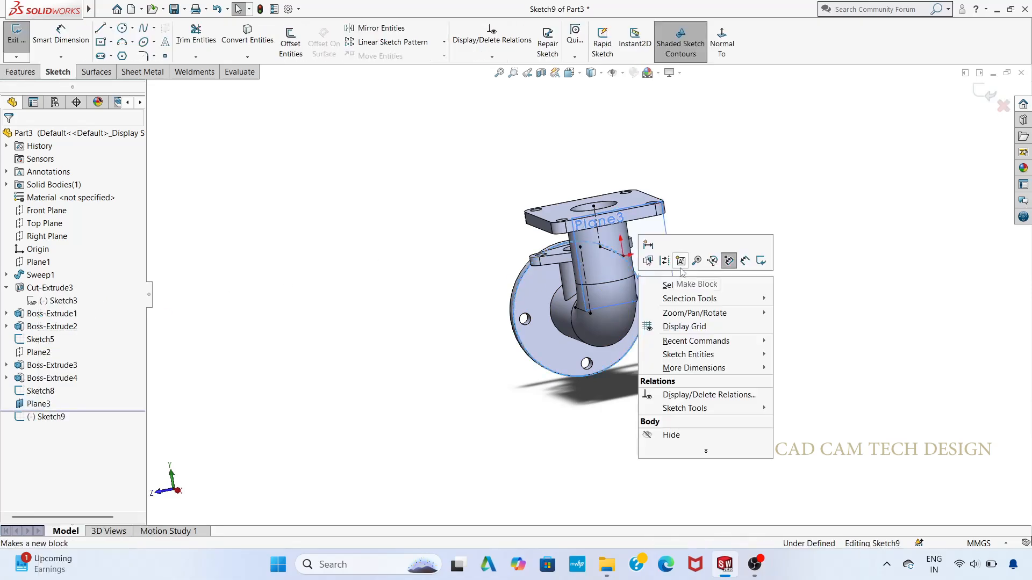
{"action": "left_click", "coordinate": [707, 198]}
{"action": "key", "text": "ctrl+8"}
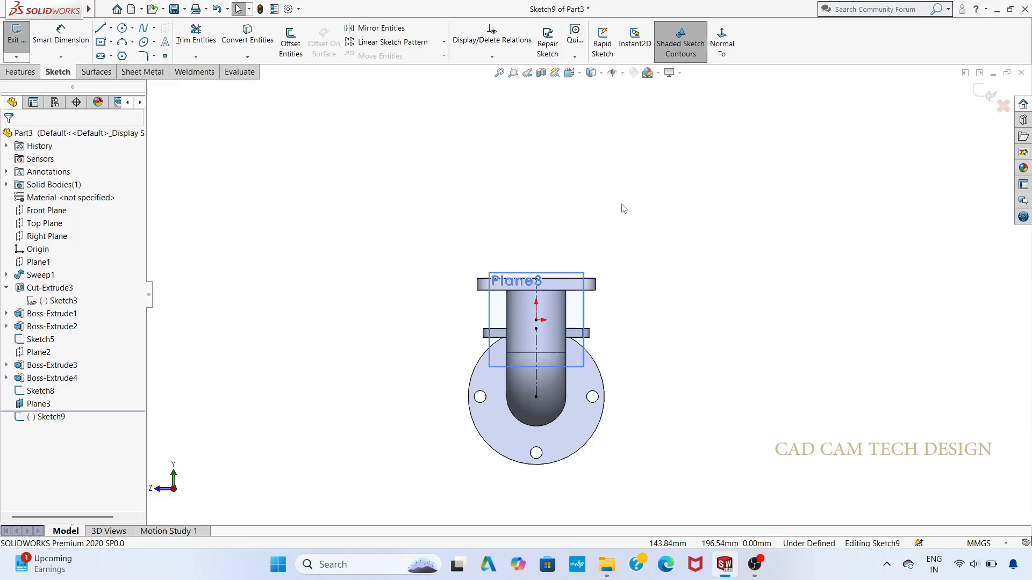
{"action": "left_click", "coordinate": [122, 29]}
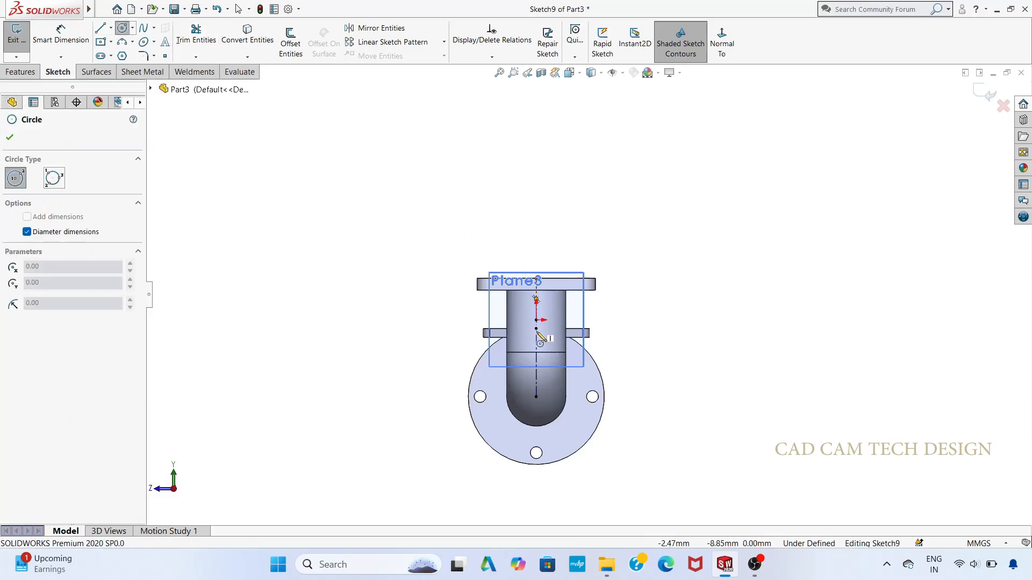
{"action": "scroll", "coordinate": [537, 335], "scroll_direction": "down", "scroll_amount": 3}
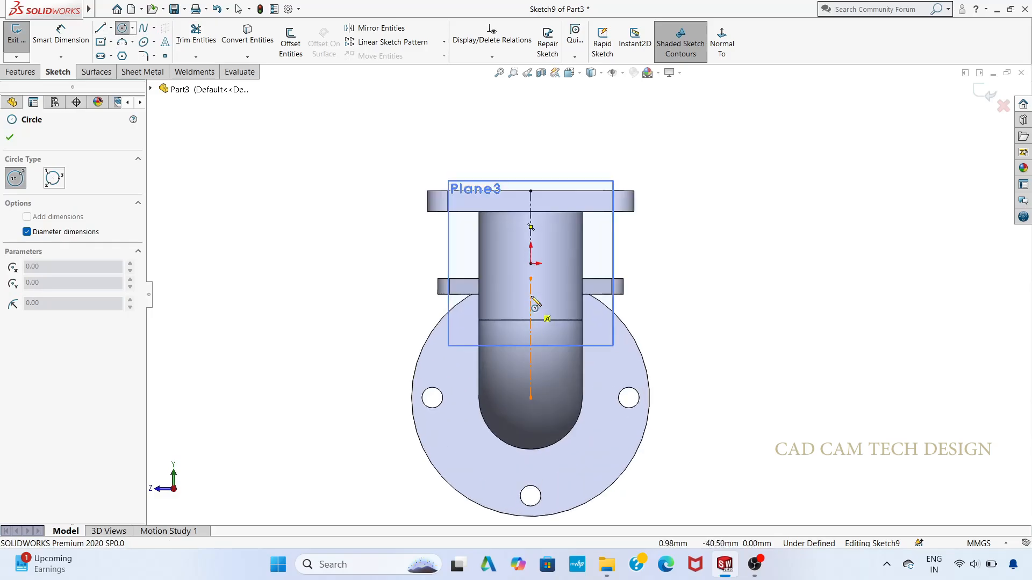
{"action": "scroll", "coordinate": [532, 266], "scroll_direction": "down", "scroll_amount": 3}
{"action": "left_click", "coordinate": [544, 270]}
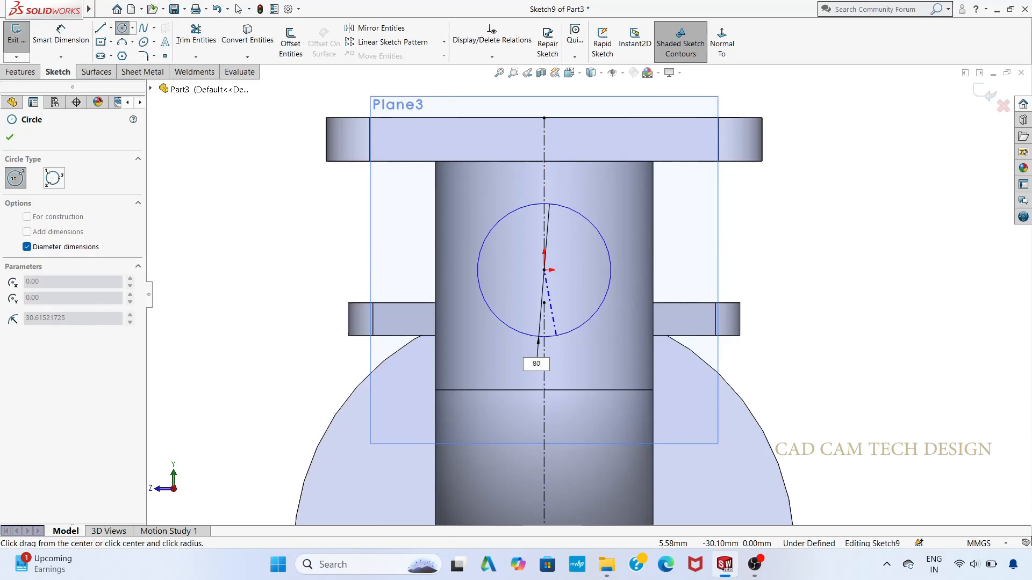
{"action": "key", "text": "Return"}
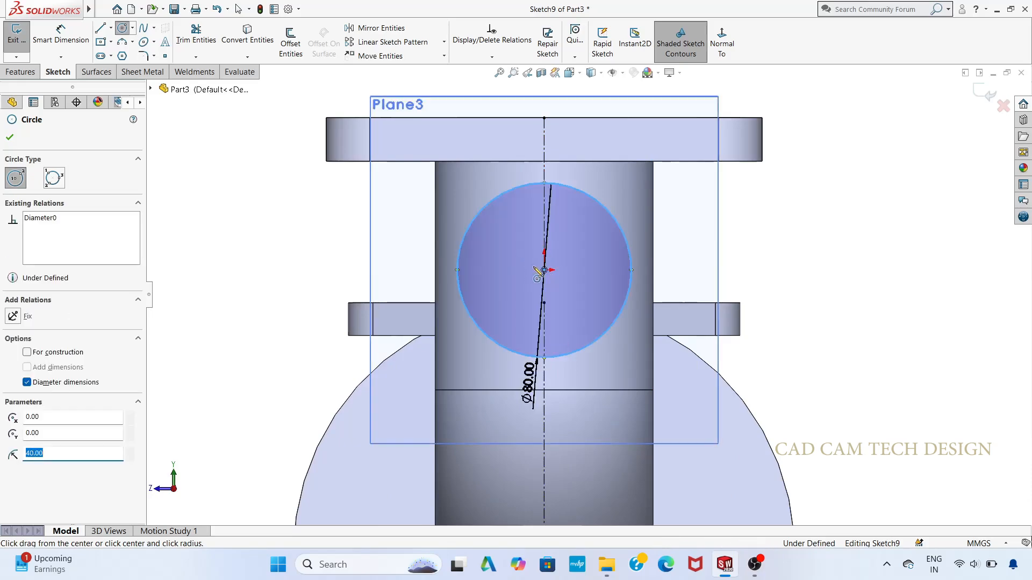
Step: Add a concentric 60 mm diameter circle inside the 80 mm circle and finish the sketch
{"action": "left_click", "coordinate": [542, 269]}
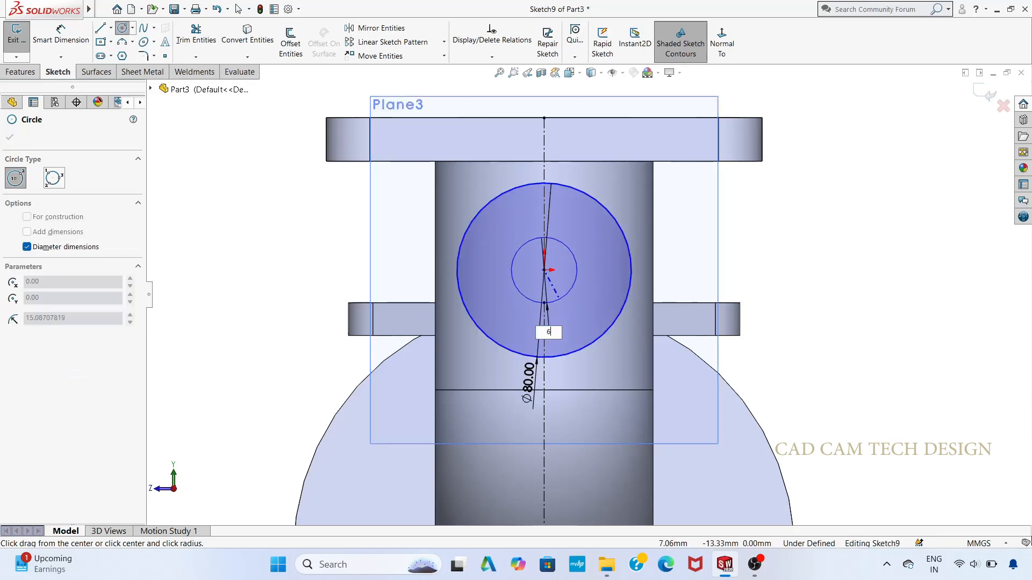
{"action": "key", "text": "Return"}
{"action": "scroll", "coordinate": [562, 306], "scroll_direction": "up", "scroll_amount": 4}
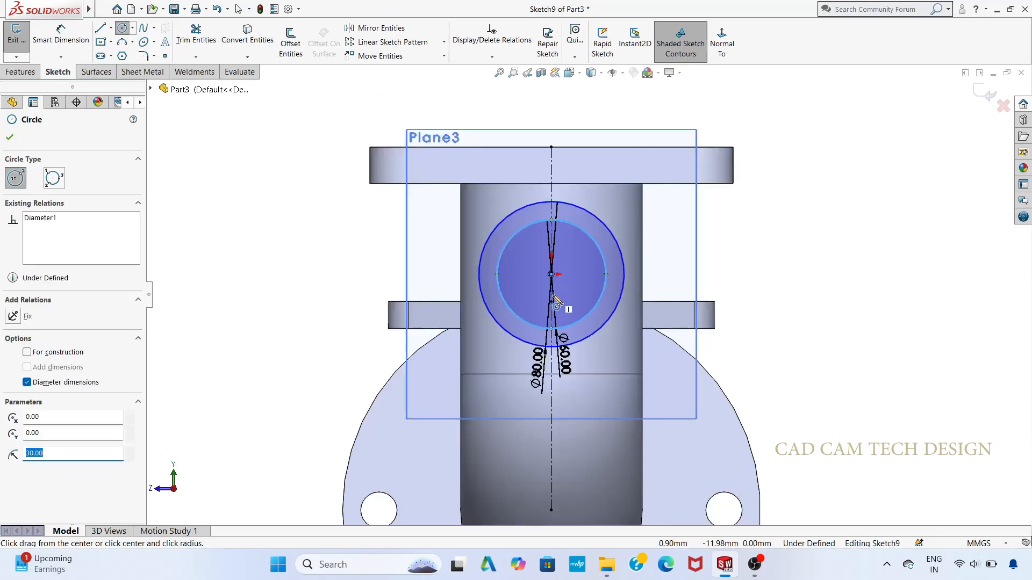
{"action": "left_click", "coordinate": [988, 98]}
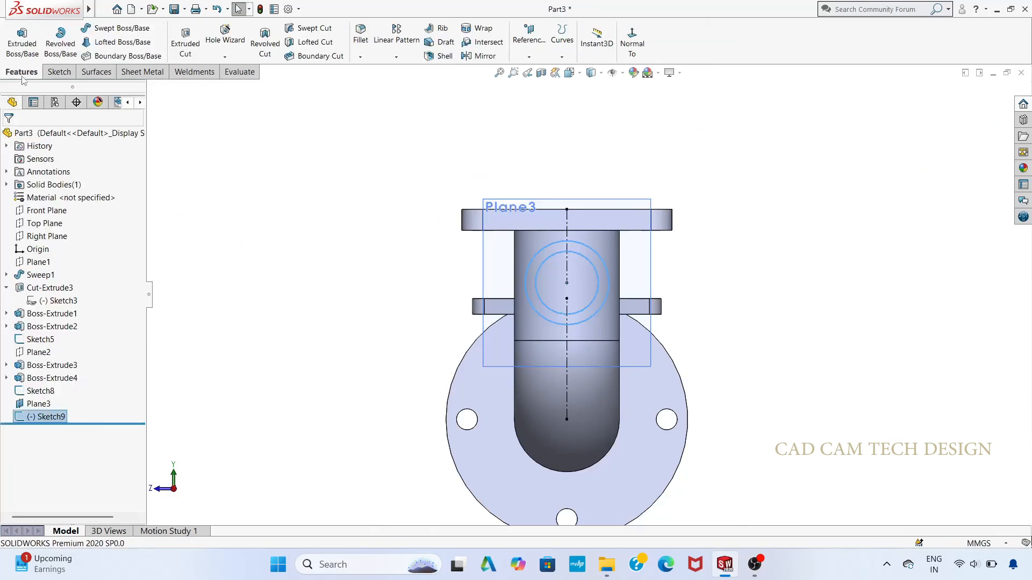
Step: Extrude the ring profile in the reversed direction, Up To Surface at the vertical pipe's outer face, with the result merged
{"action": "left_click", "coordinate": [33, 43]}
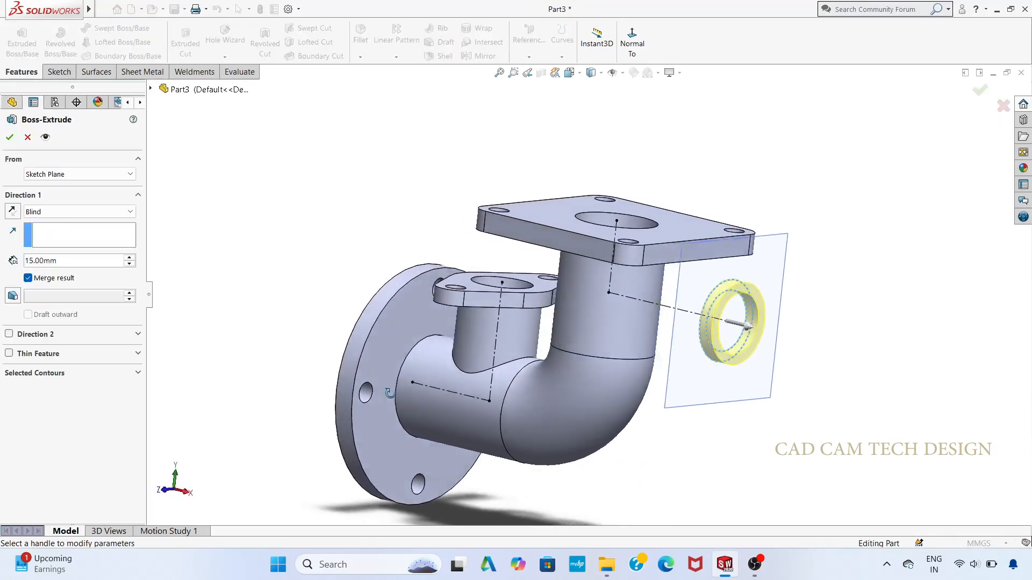
{"action": "left_click", "coordinate": [13, 212]}
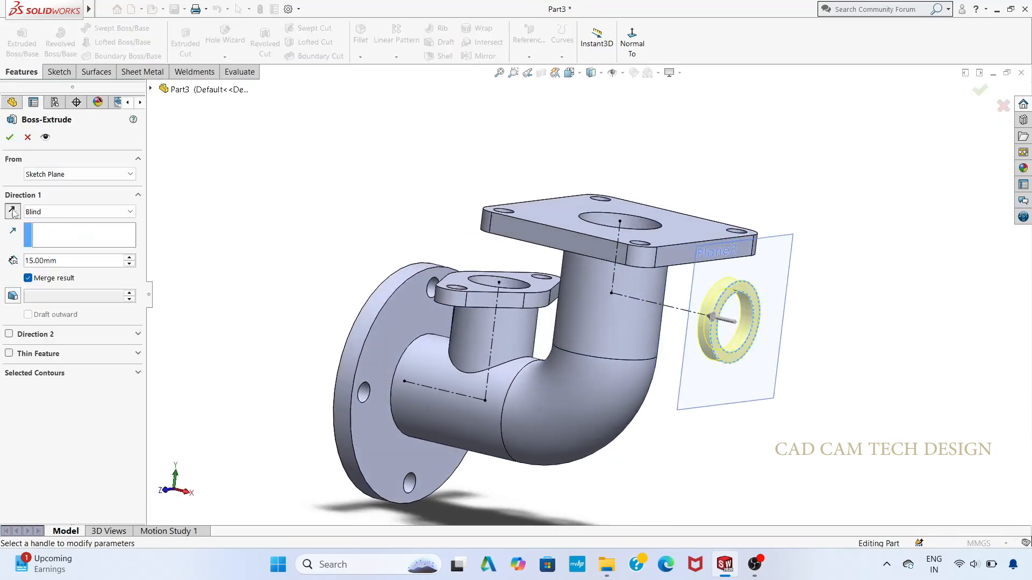
{"action": "left_click", "coordinate": [80, 212]}
{"action": "left_click", "coordinate": [54, 259]}
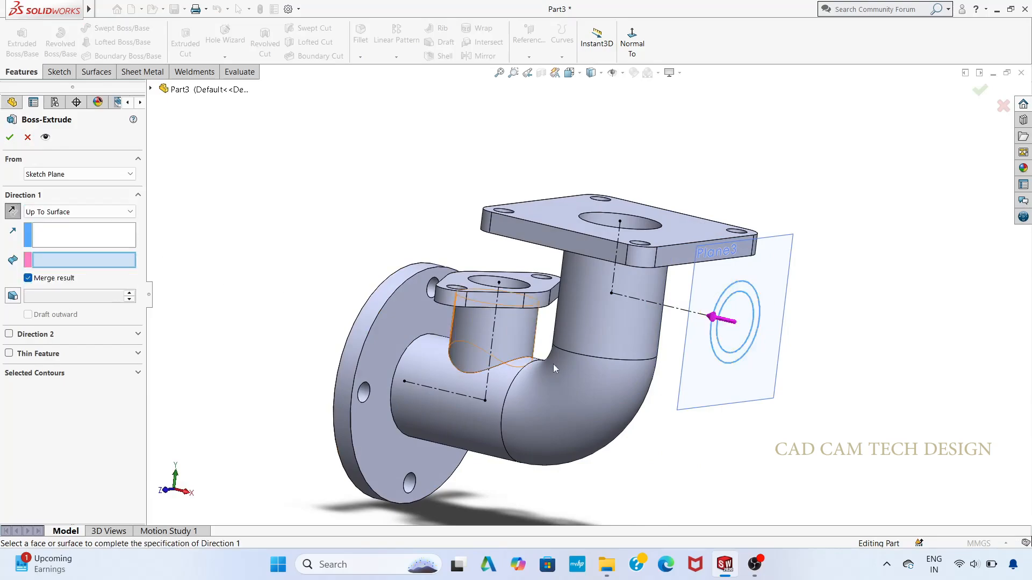
{"action": "left_click", "coordinate": [615, 320]}
{"action": "left_click", "coordinate": [9, 137]}
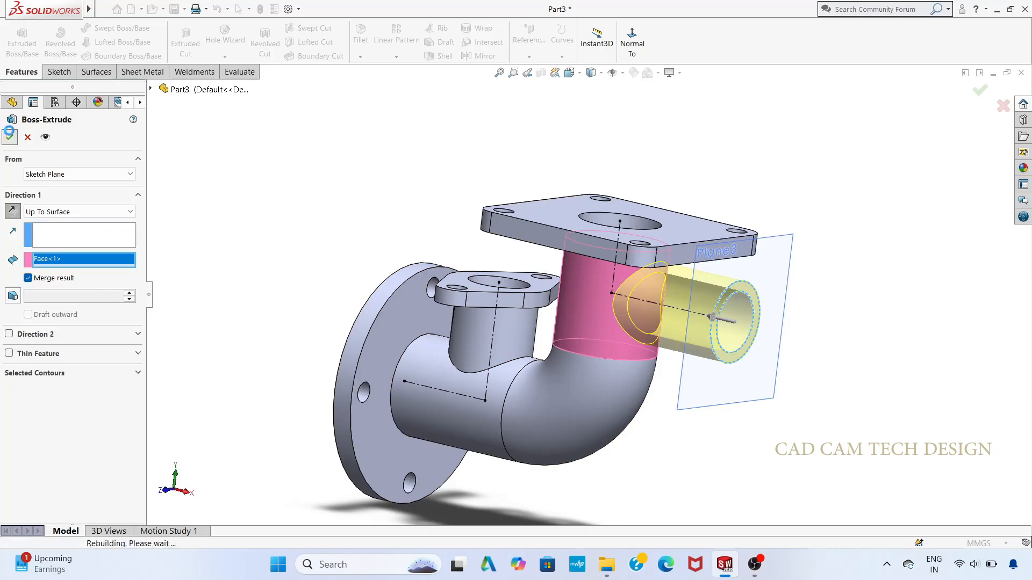
Step: Start a sketch on the side branch's annular end face and convert its inner bore edge into a sketch circle
{"action": "scroll", "coordinate": [617, 366], "scroll_direction": "up", "scroll_amount": 4}
{"action": "middle_click_drag", "start_coordinate": [685, 434], "coordinate": [650, 441]}
{"action": "left_click", "coordinate": [646, 316]}
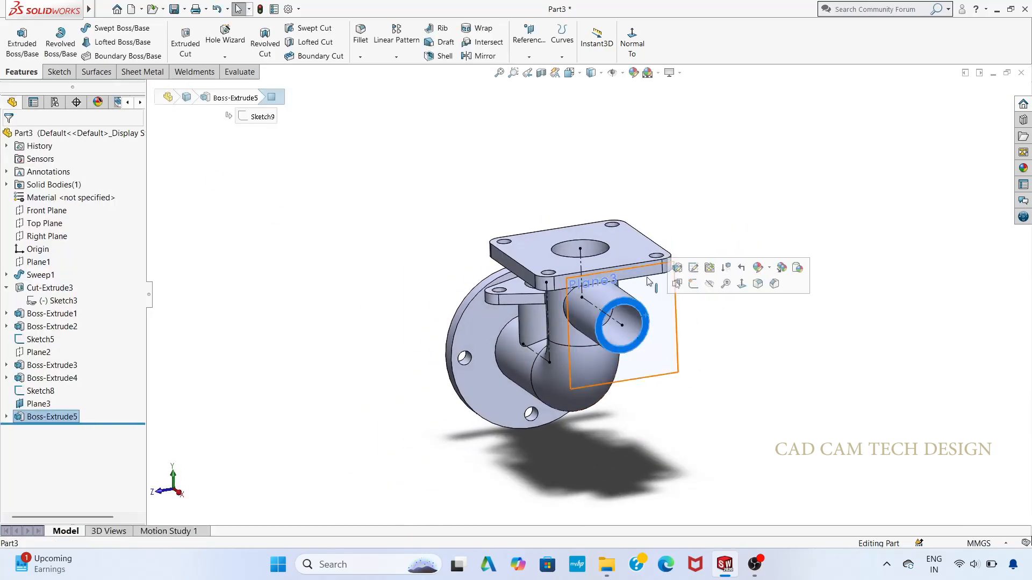
{"action": "left_click", "coordinate": [693, 278]}
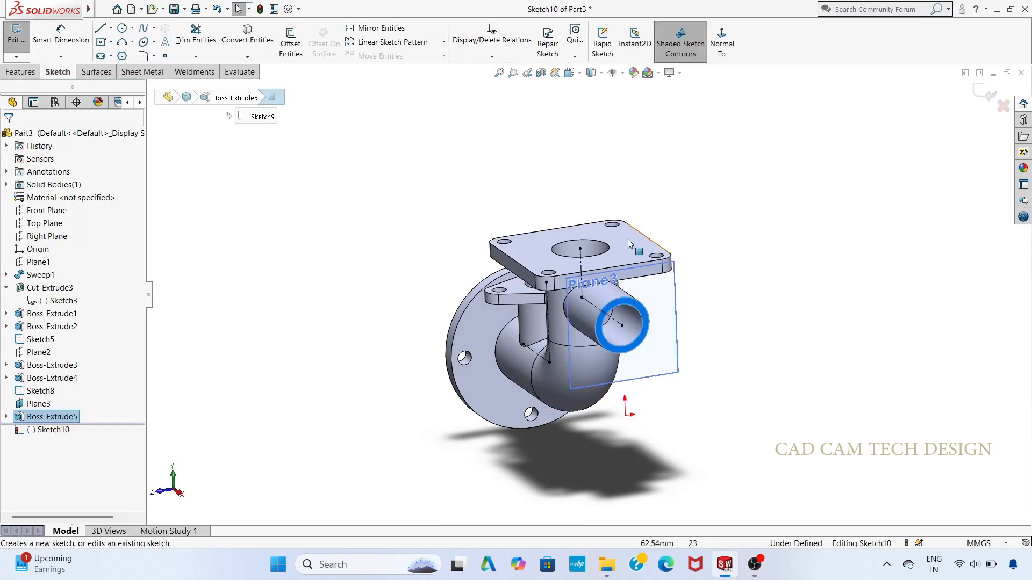
{"action": "left_click", "coordinate": [247, 33]}
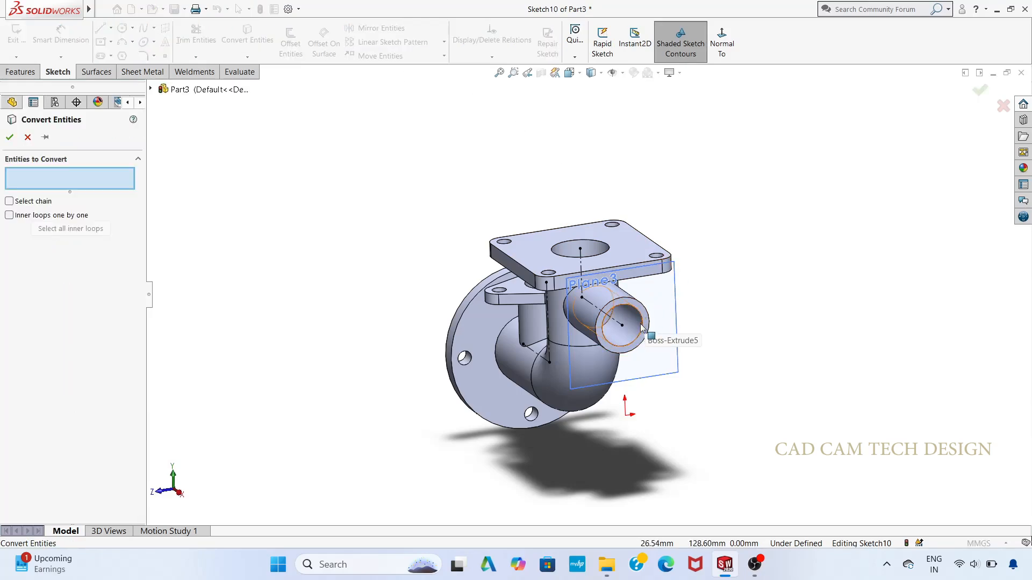
{"action": "left_click", "coordinate": [642, 329]}
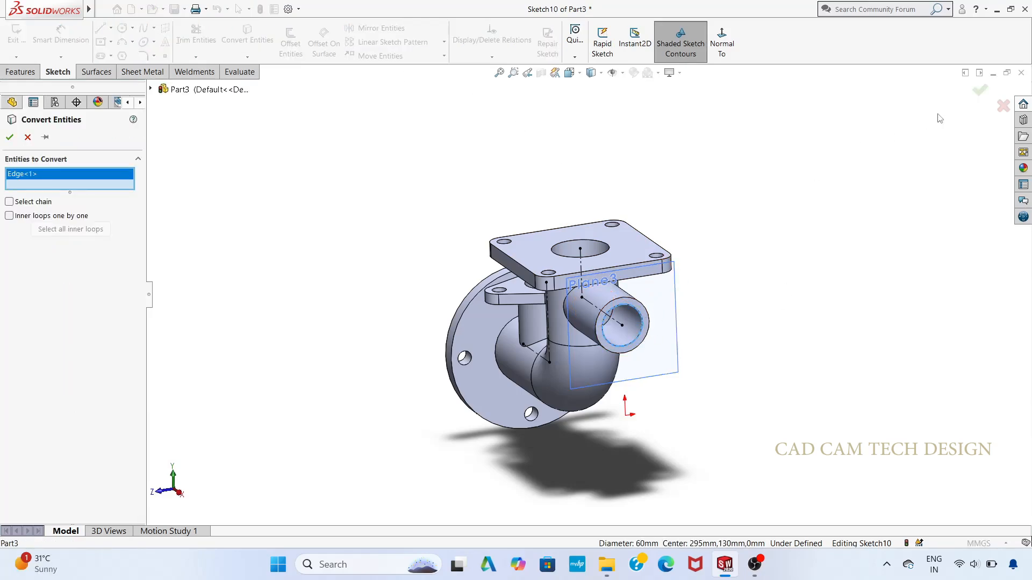
{"action": "left_click", "coordinate": [9, 137]}
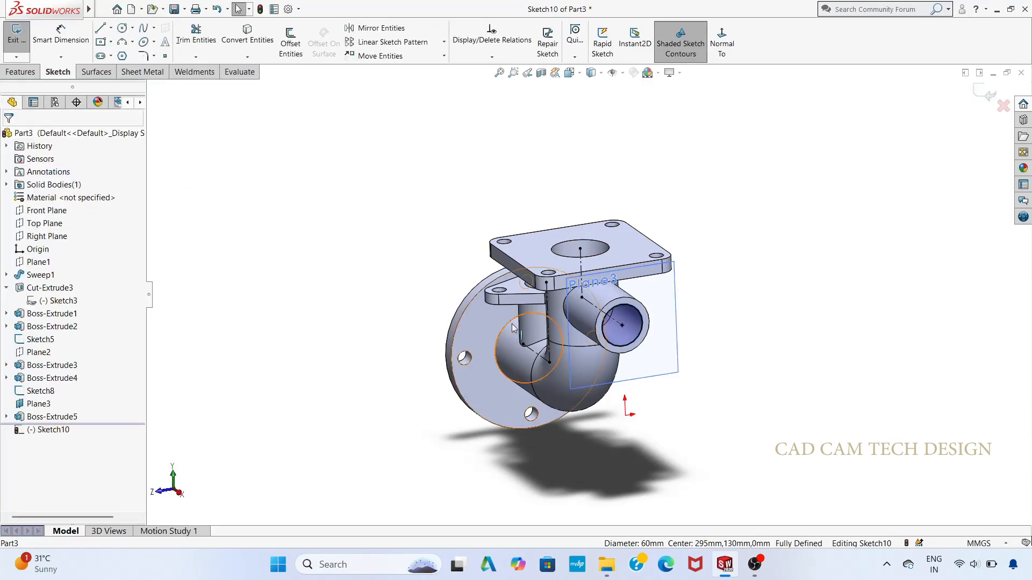
{"action": "scroll", "coordinate": [586, 298], "scroll_direction": "up", "scroll_amount": 2}
{"action": "middle_click_drag", "start_coordinate": [411, 390], "coordinate": [454, 395]}
{"action": "scroll", "coordinate": [713, 337], "scroll_direction": "down", "scroll_amount": 1}
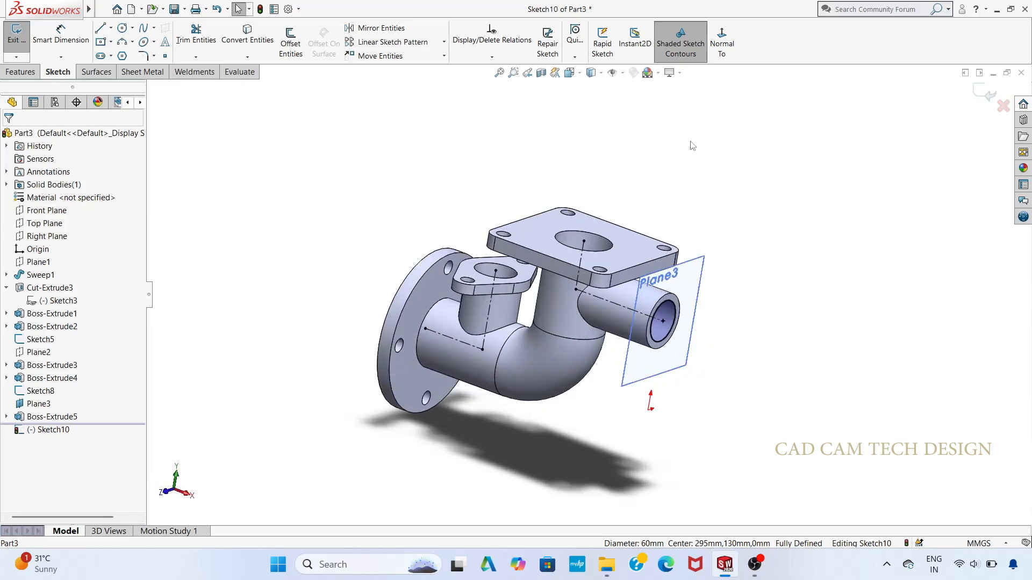
Step: Finish the bore sketch and cut-extrude it 146 mm blind through the side branch into the vertical pipe
{"action": "left_click", "coordinate": [985, 92]}
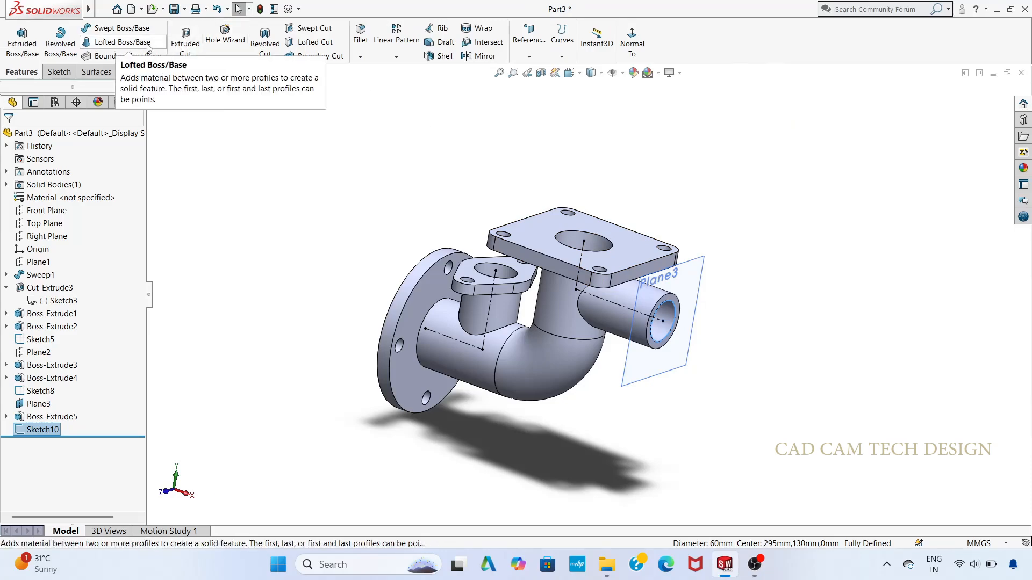
{"action": "left_click", "coordinate": [186, 40]}
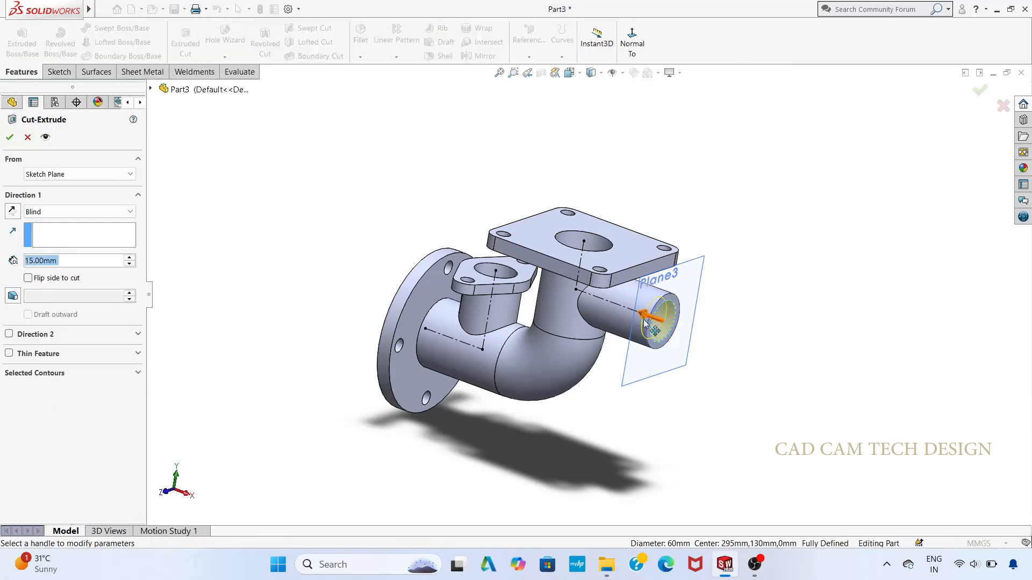
{"action": "left_click_drag", "start_coordinate": [643, 321], "coordinate": [571, 281]}
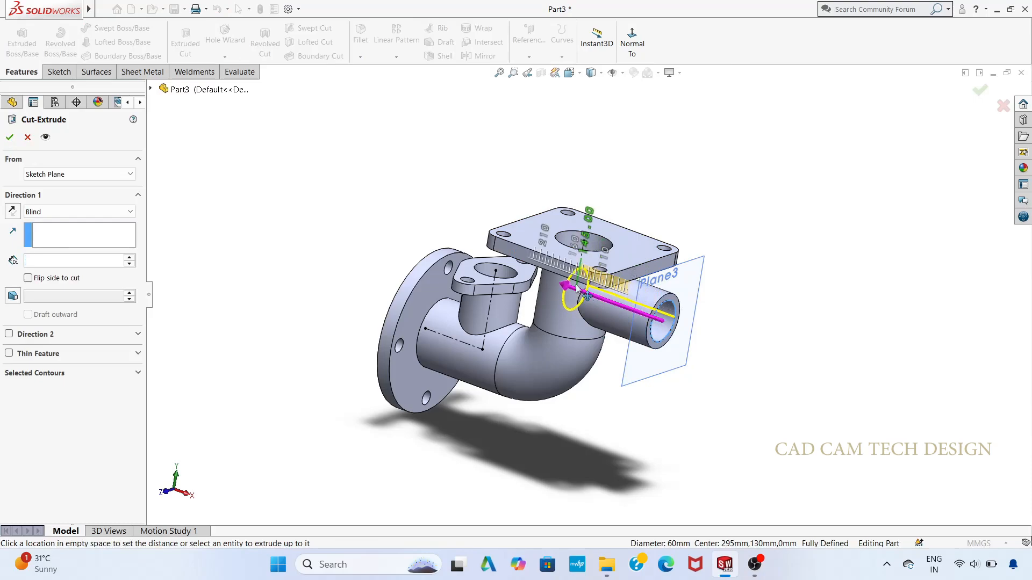
{"action": "middle_click_drag", "start_coordinate": [458, 184], "coordinate": [356, 222]}
{"action": "left_click", "coordinate": [9, 137]}
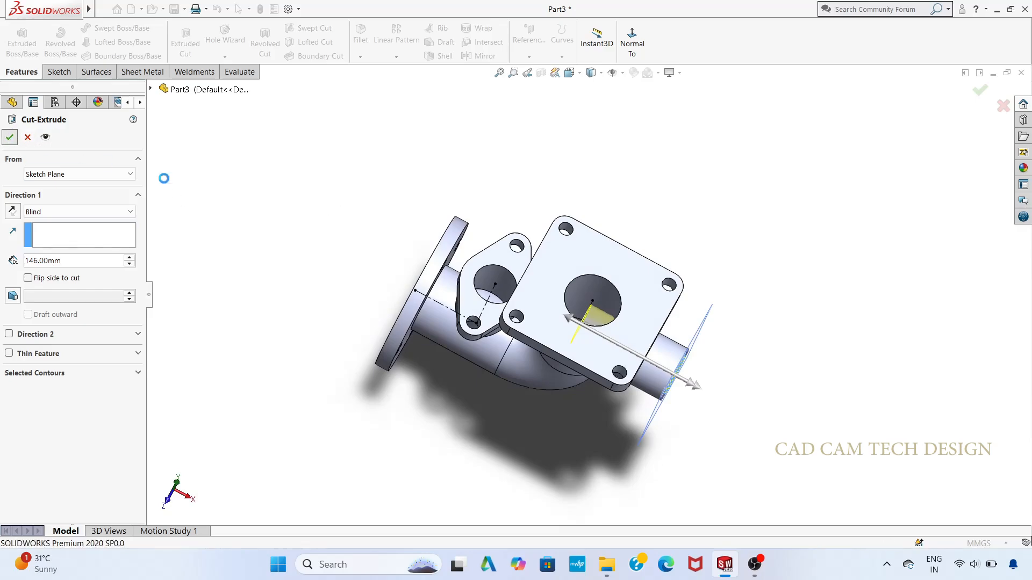
Step: Start a sketch on the two-lobed flange's top face and convert its central bore edge into a sketch circle
{"action": "middle_click_drag", "start_coordinate": [475, 404], "coordinate": [499, 483]}
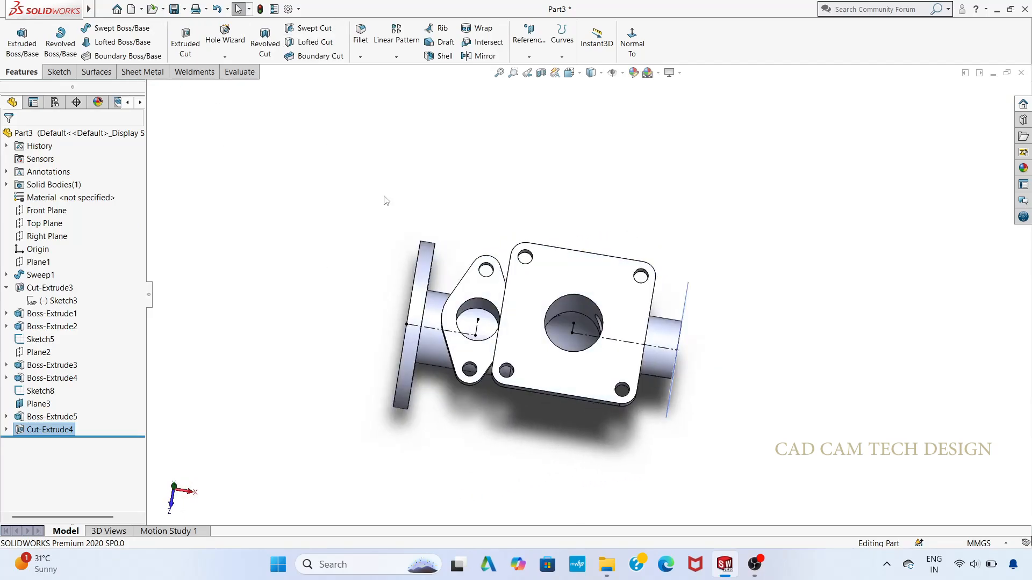
{"action": "left_click", "coordinate": [483, 290]}
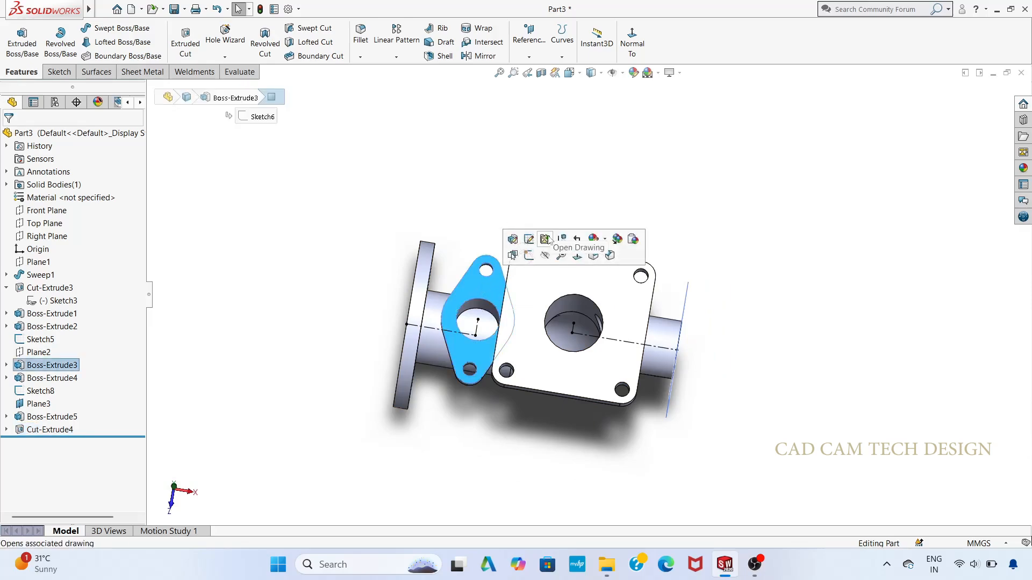
{"action": "left_click", "coordinate": [529, 255]}
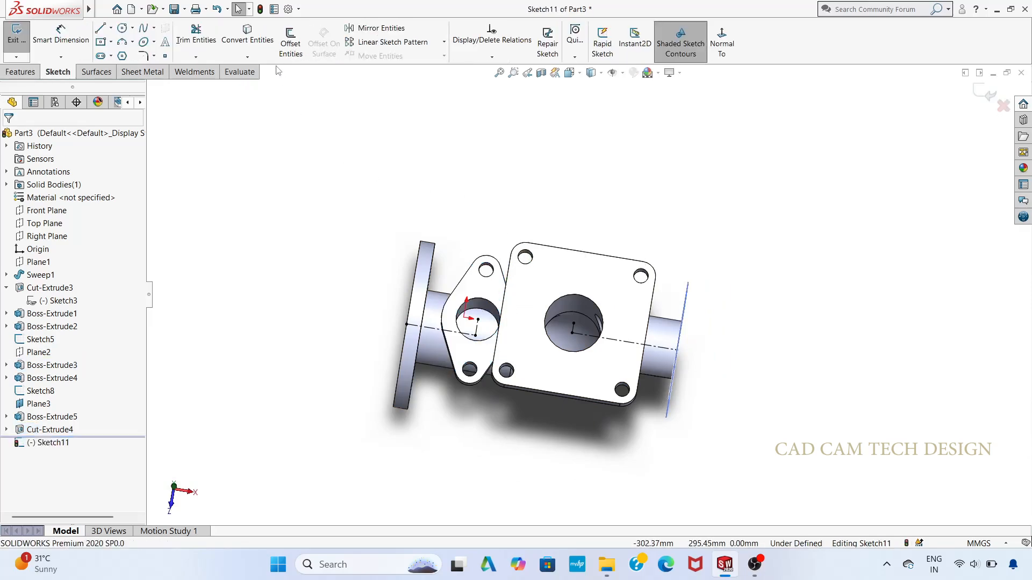
{"action": "left_click", "coordinate": [196, 35]}
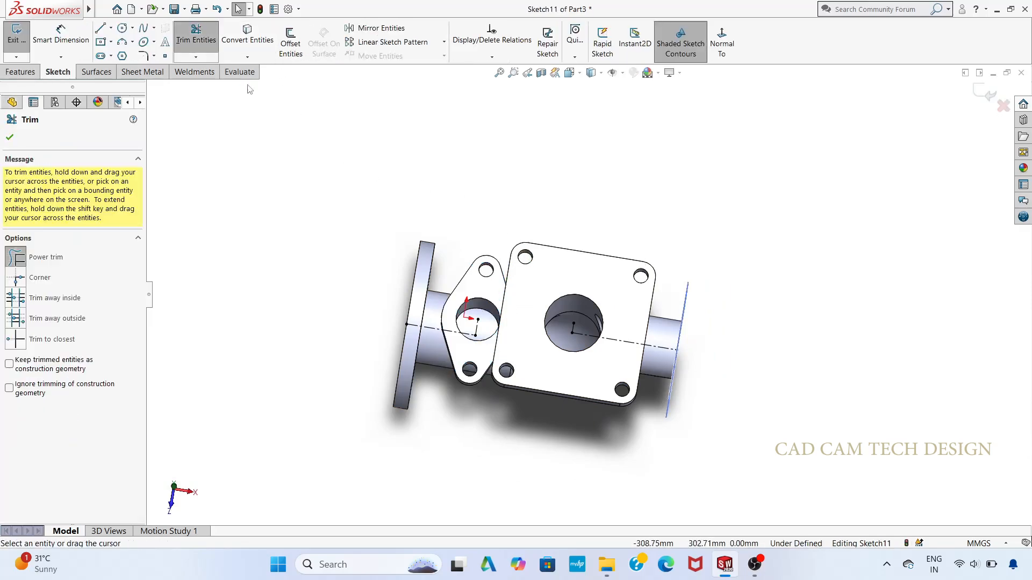
{"action": "left_click", "coordinate": [247, 35]}
{"action": "scroll", "coordinate": [516, 326], "scroll_direction": "down", "scroll_amount": 3}
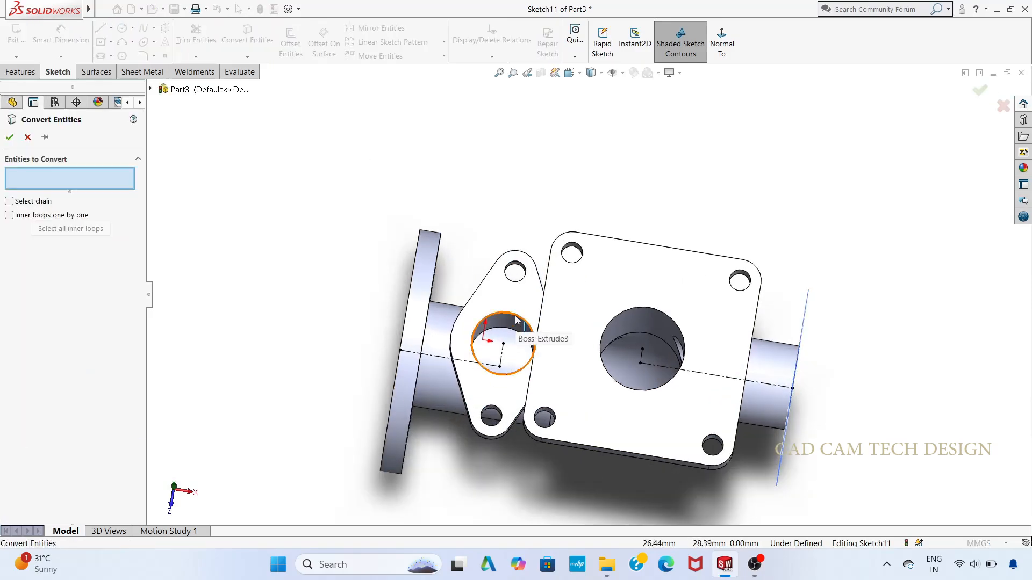
{"action": "left_click", "coordinate": [517, 329]}
{"action": "left_click", "coordinate": [9, 138]}
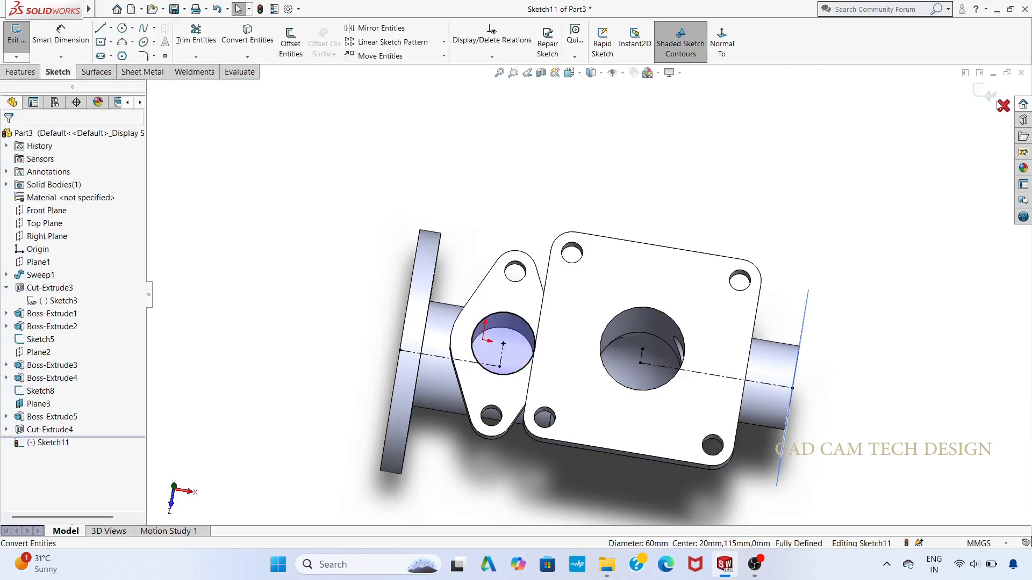
Step: Finish the sketch and cut-extrude the circle 120 mm blind down through the upper branch into the horizontal pipe's bore
{"action": "left_click", "coordinate": [978, 91]}
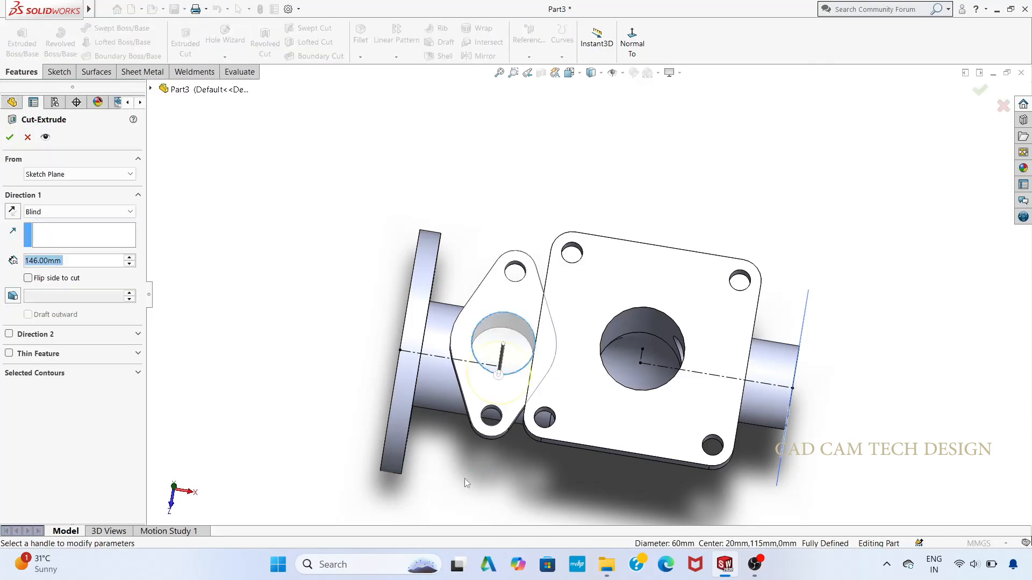
{"action": "middle_click_drag", "start_coordinate": [464, 478], "coordinate": [486, 459], "text": "ctrl"}
{"action": "middle_click_drag", "start_coordinate": [467, 478], "coordinate": [511, 386]}
{"action": "middle_click_drag", "start_coordinate": [265, 318], "coordinate": [307, 370]}
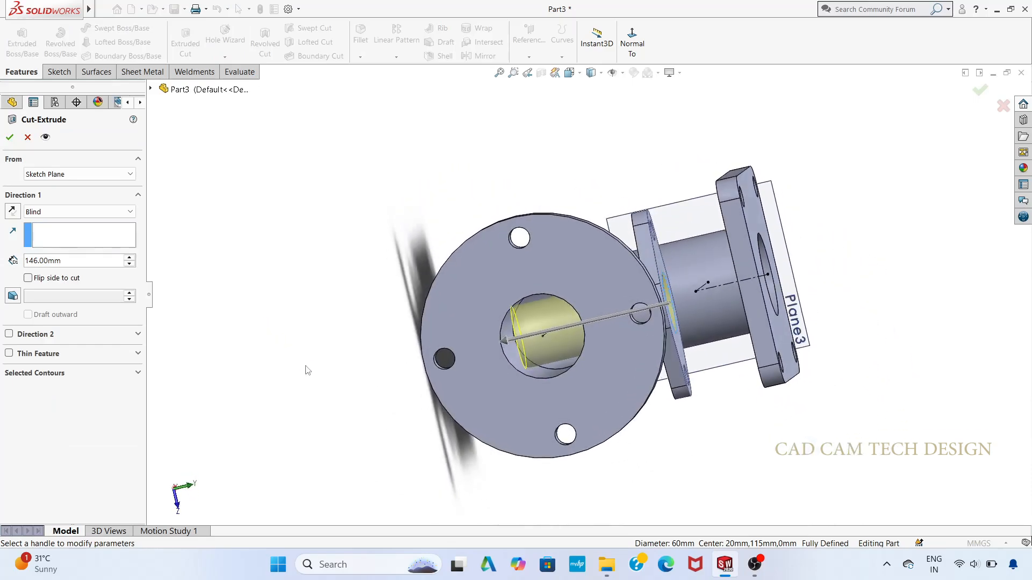
{"action": "left_click", "coordinate": [505, 339]}
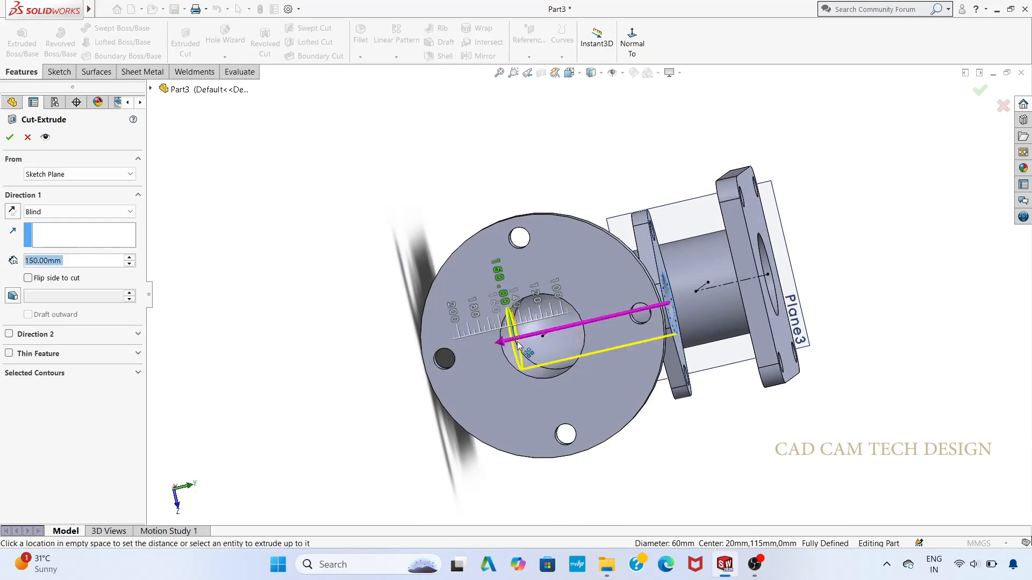
{"action": "left_click", "coordinate": [547, 337]}
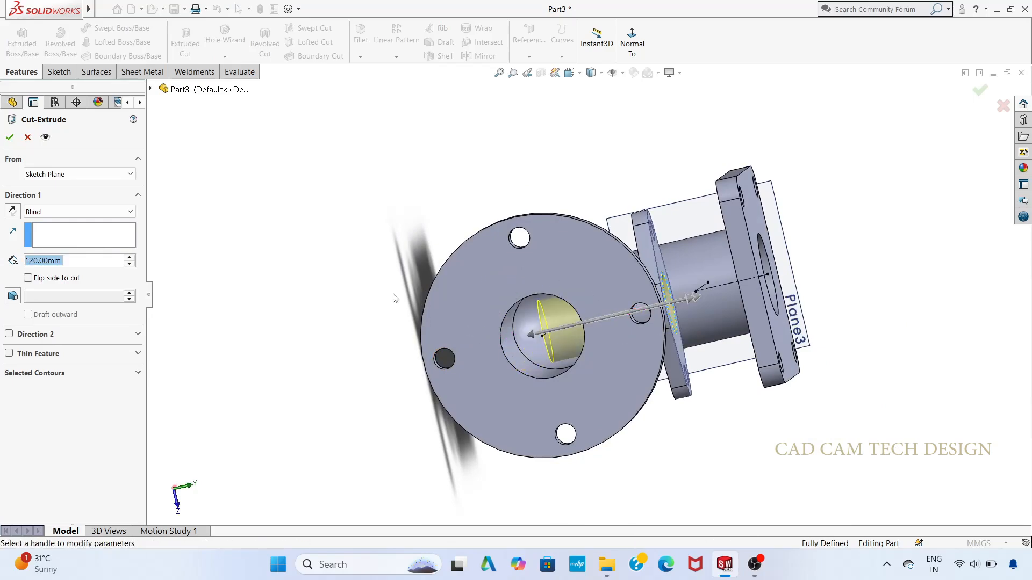
{"action": "left_click", "coordinate": [9, 137]}
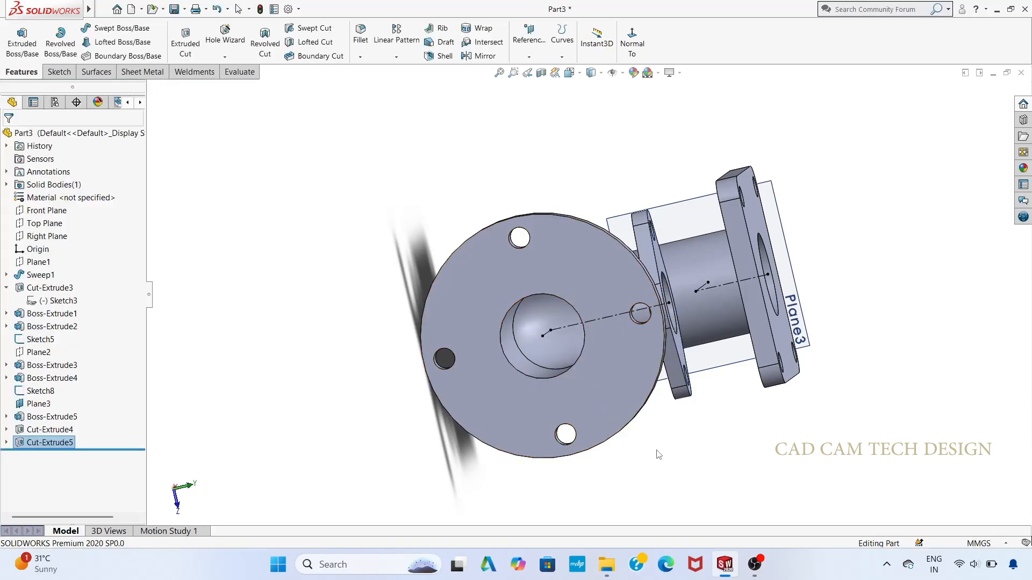
Step: Hide the two centerline sketches of the upper branch and the side branch
{"action": "middle_click_drag", "start_coordinate": [659, 455], "coordinate": [591, 365]}
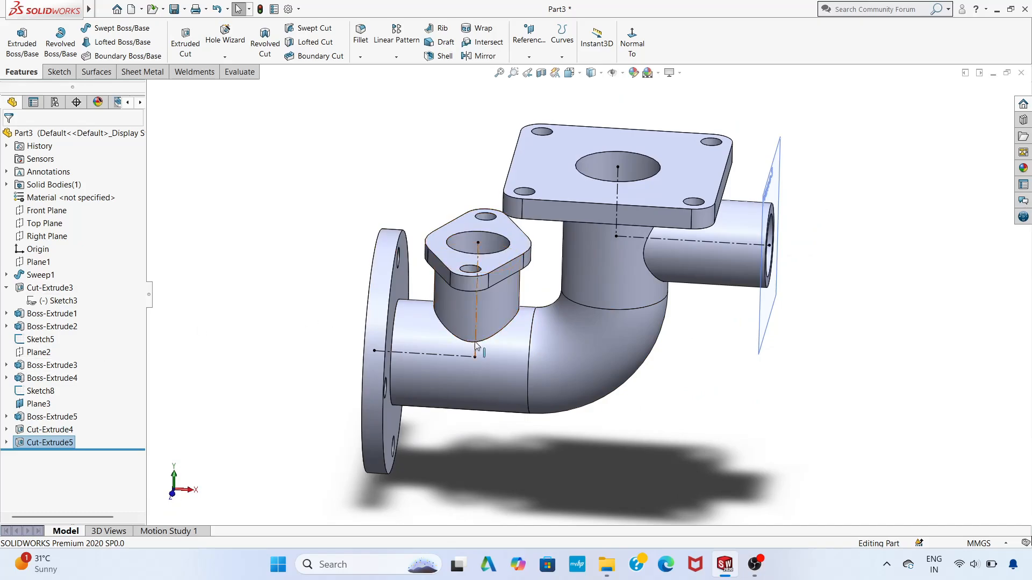
{"action": "right_click", "coordinate": [472, 300]}
{"action": "left_click", "coordinate": [462, 310]}
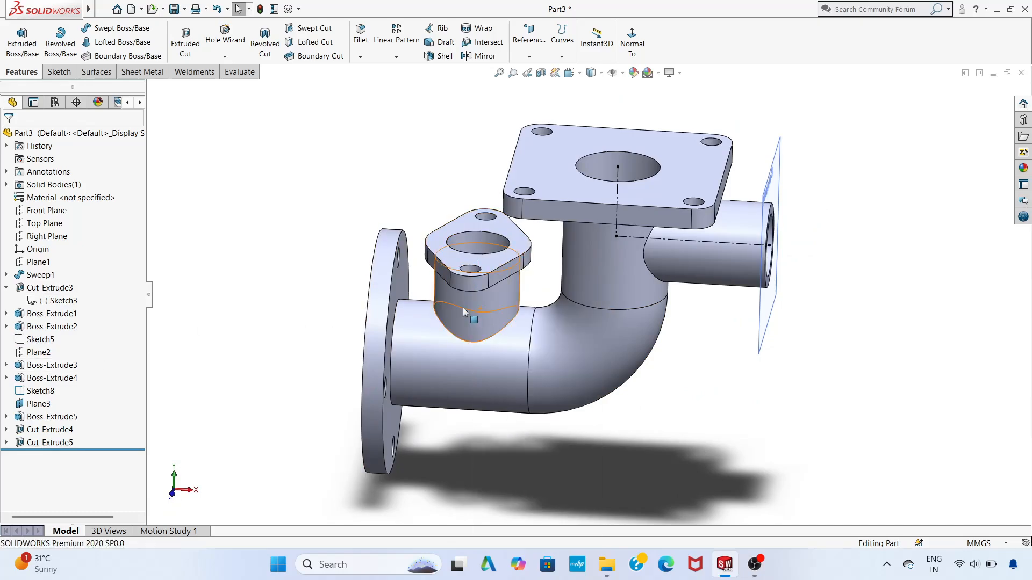
{"action": "right_click", "coordinate": [616, 224]}
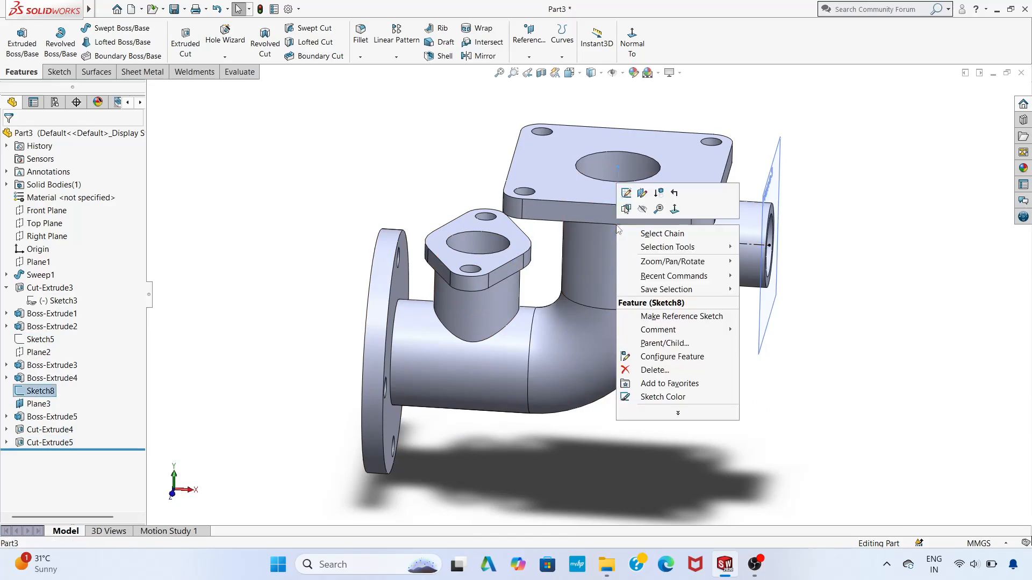
{"action": "left_click", "coordinate": [642, 209]}
{"action": "key", "text": "f"}
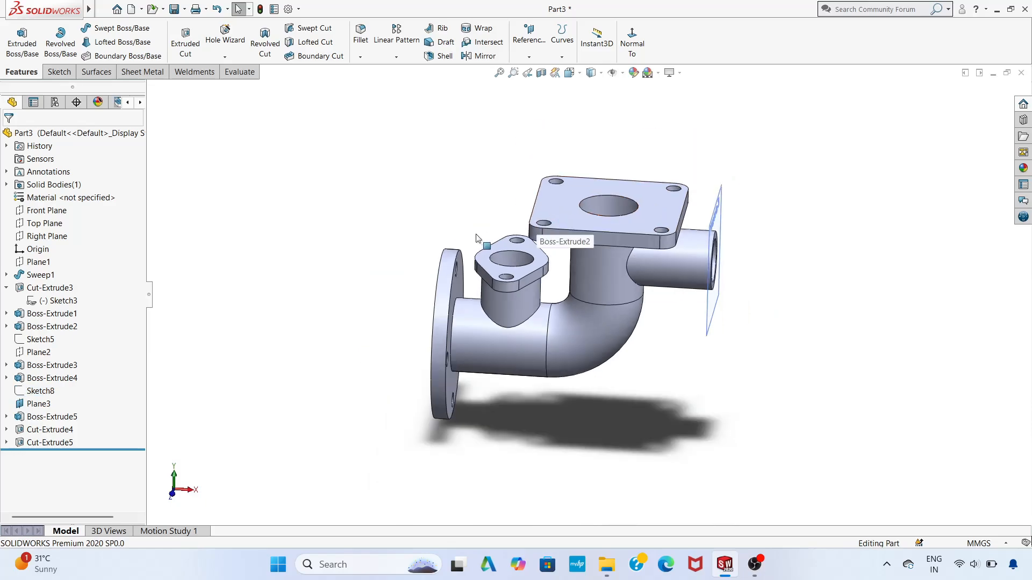
Step: Hide the reference plane Plane3 at the side branch's end
{"action": "mouse_move", "coordinate": [438, 232]}
{"action": "middle_mouse_down"}
{"action": "mouse_move", "coordinate": [531, 279]}
{"action": "mouse_move", "coordinate": [430, 287]}
{"action": "mouse_move", "coordinate": [444, 247]}
{"action": "middle_mouse_up"}
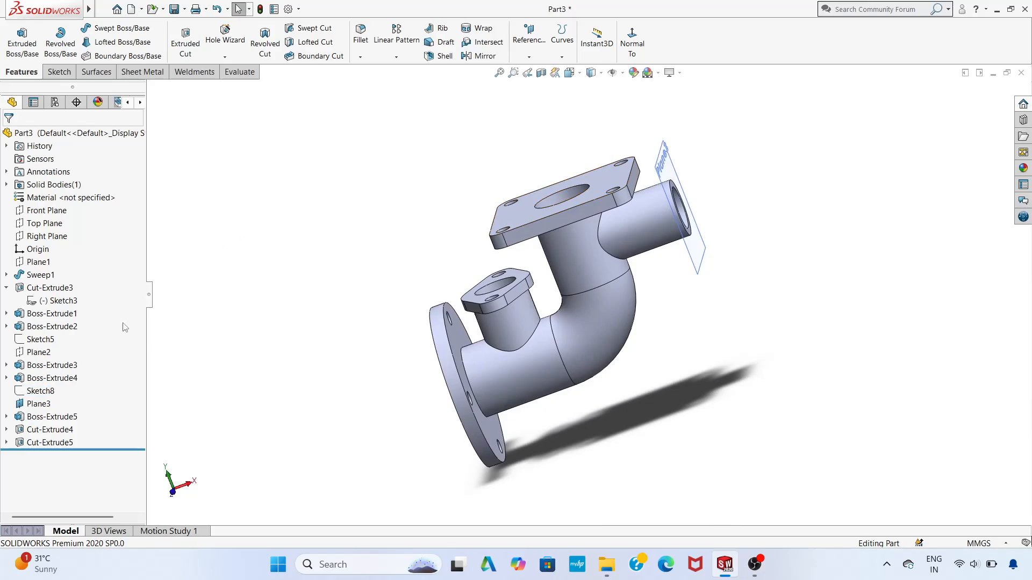
{"action": "right_click", "coordinate": [40, 404]}
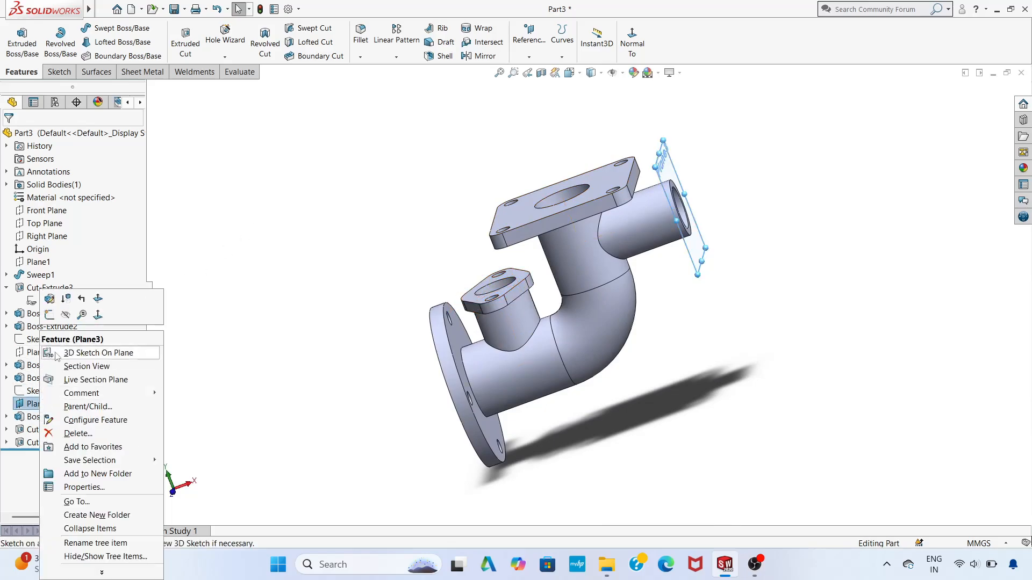
{"action": "left_click", "coordinate": [65, 315]}
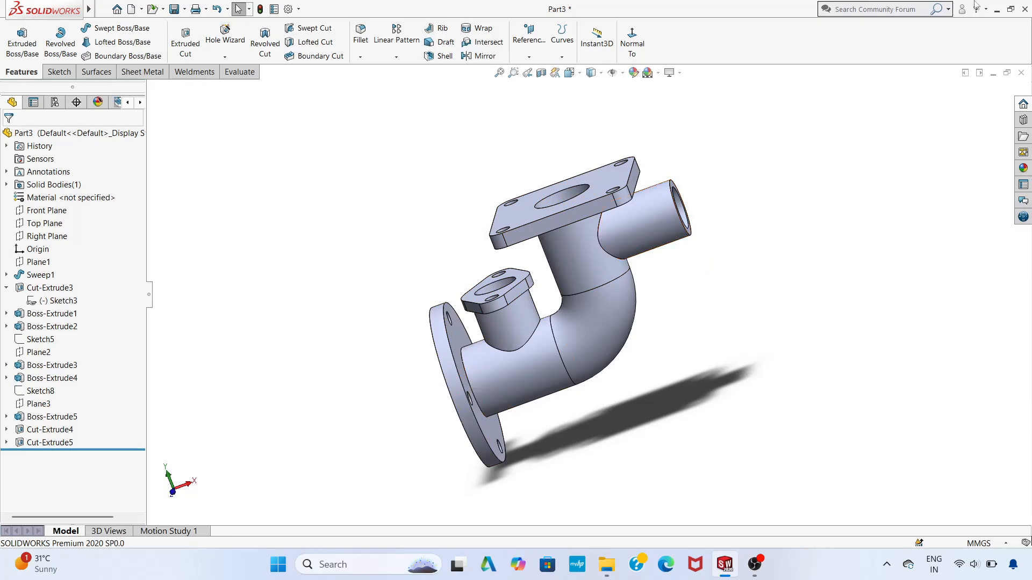
Step: Apply a light peach colour from the standard palette (red 254, green 222) to the whole part
{"action": "left_click", "coordinate": [633, 72]}
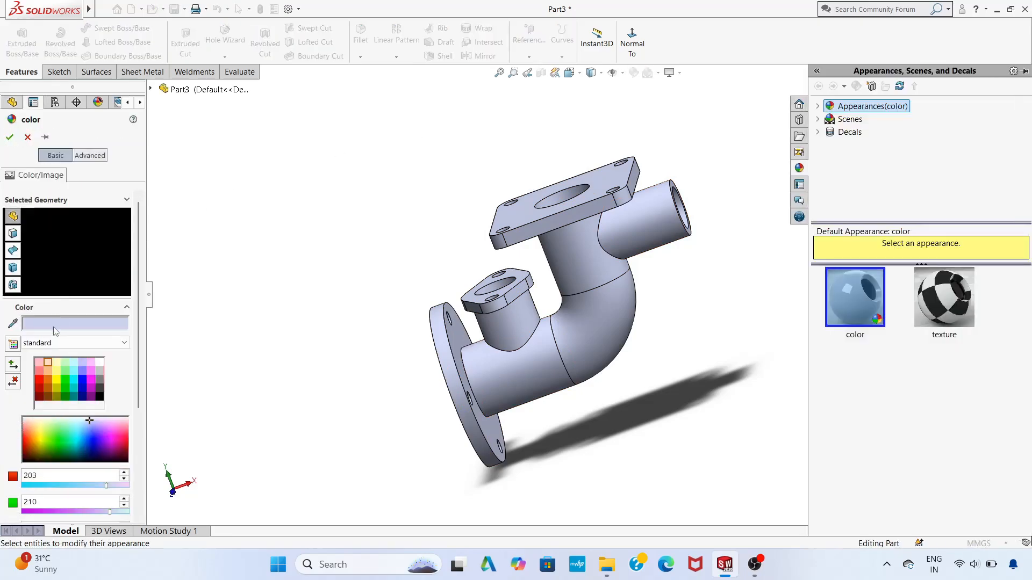
{"action": "left_click", "coordinate": [46, 363]}
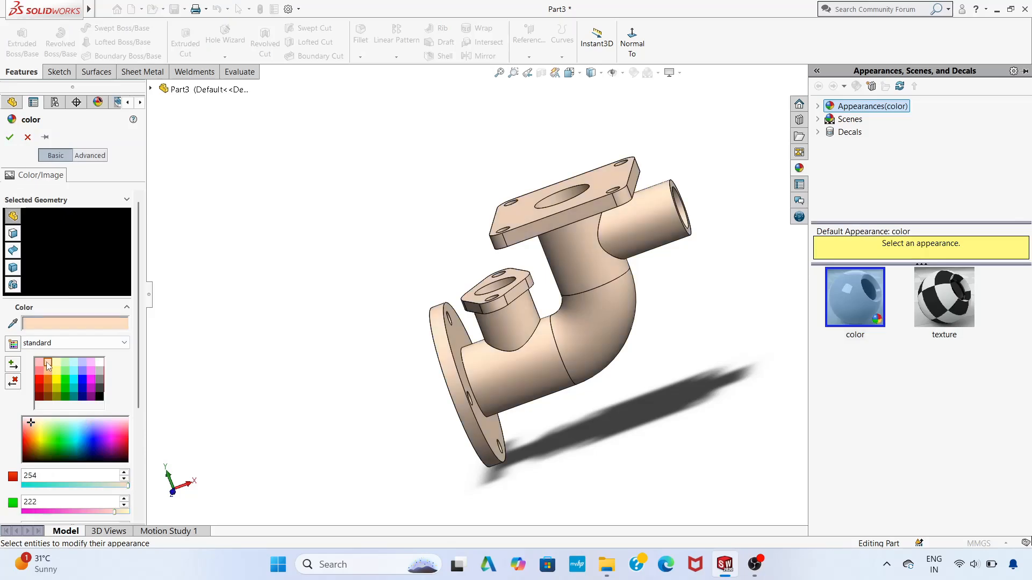
{"action": "left_click", "coordinate": [11, 134]}
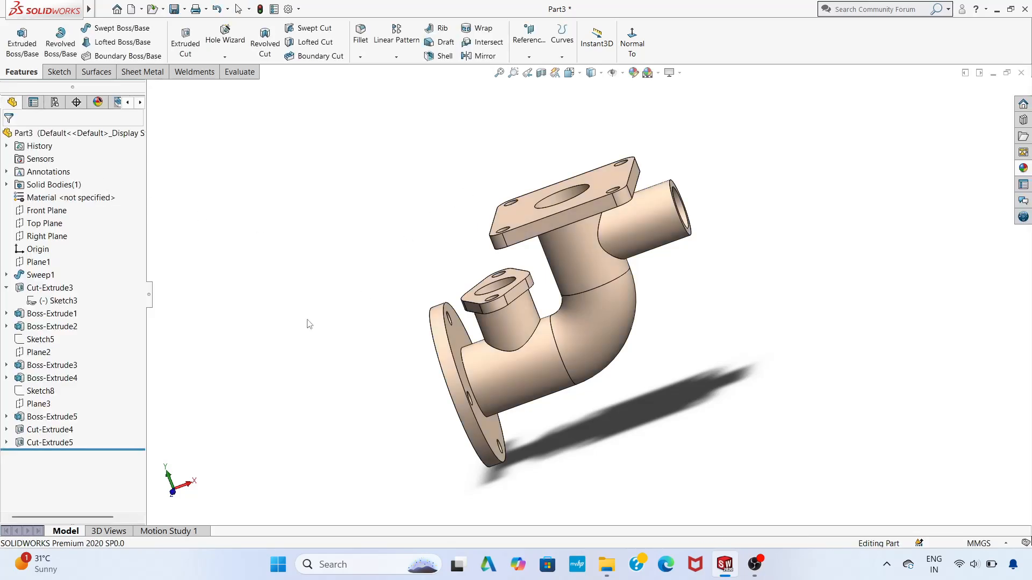
{"action": "mouse_move", "coordinate": [309, 324]}
{"action": "middle_mouse_down"}
{"action": "mouse_move", "coordinate": [499, 327]}
{"action": "mouse_move", "coordinate": [462, 336]}
{"action": "mouse_move", "coordinate": [290, 322]}
{"action": "middle_mouse_up"}
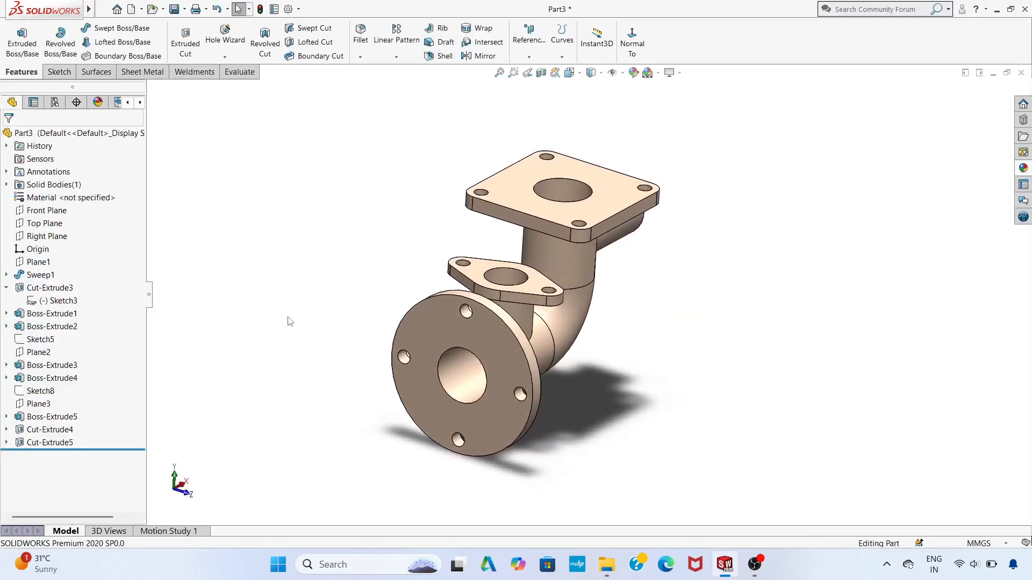